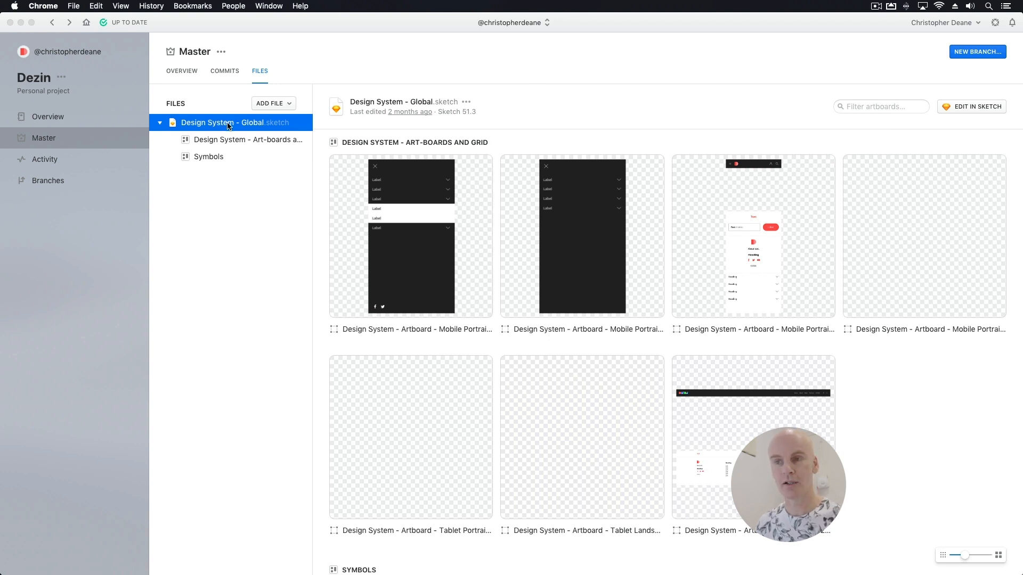
- Convert the Design System - Global.sketch file on Master to a library
right_click(256, 126)
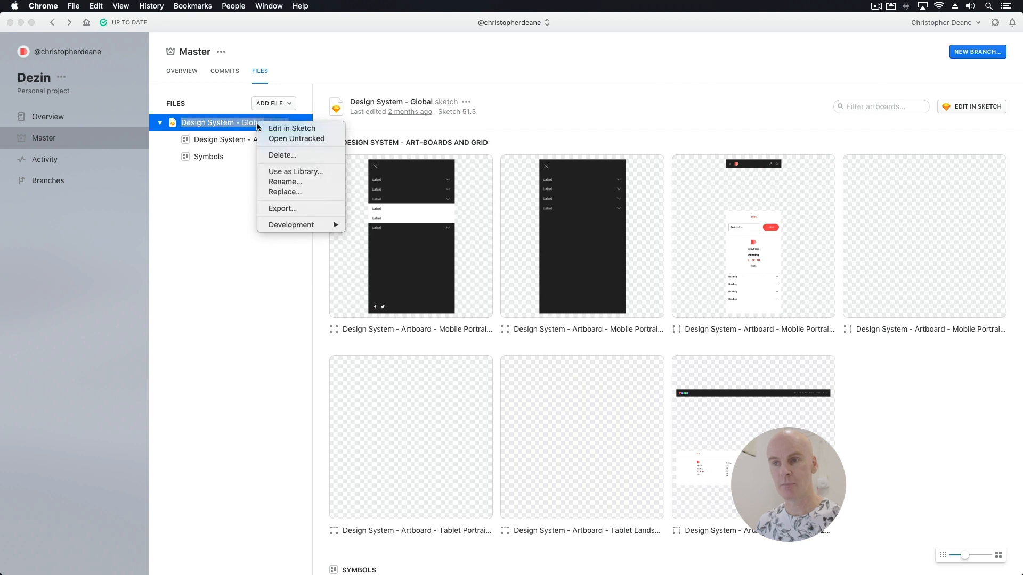
left_click(270, 172)
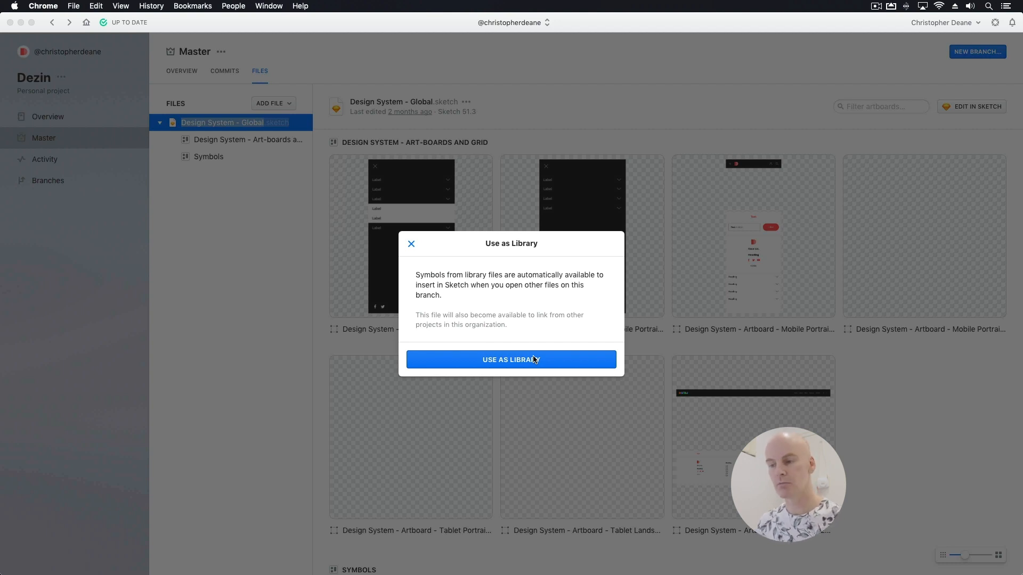
left_click(535, 360)
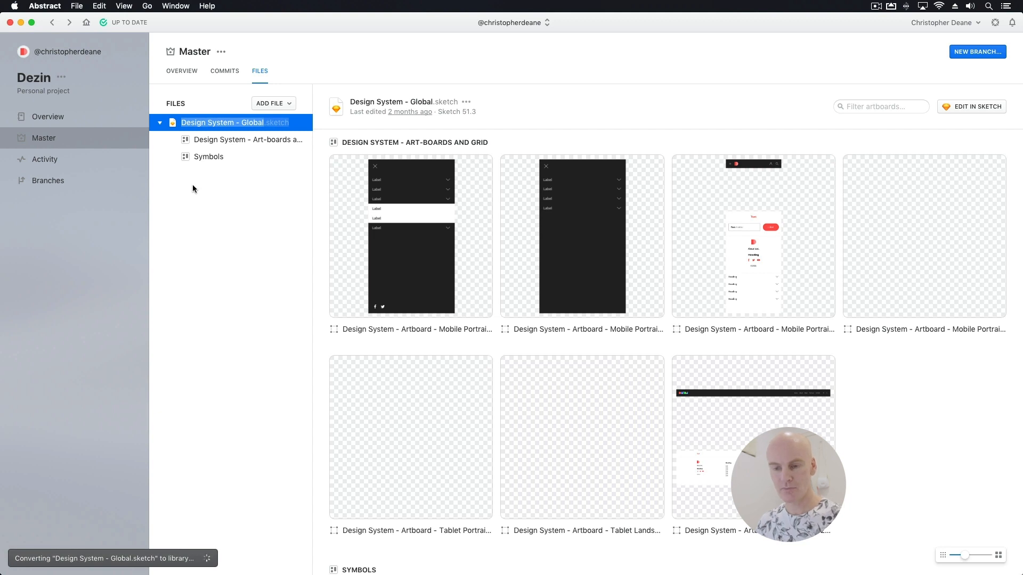
- Create a Sketch file named "Design System - Designs" on Master without using it as a library
left_click(284, 104)
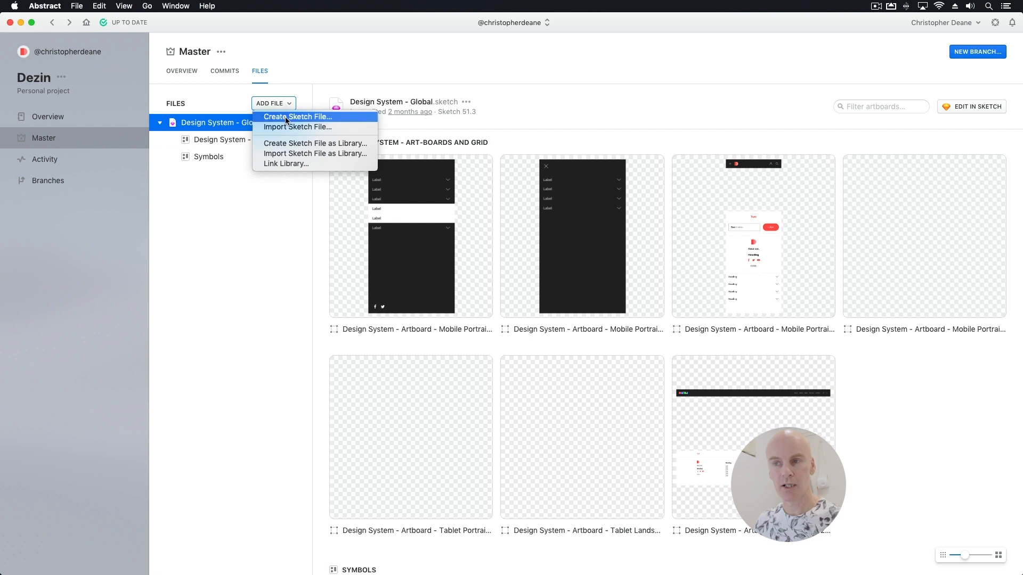
left_click(286, 119)
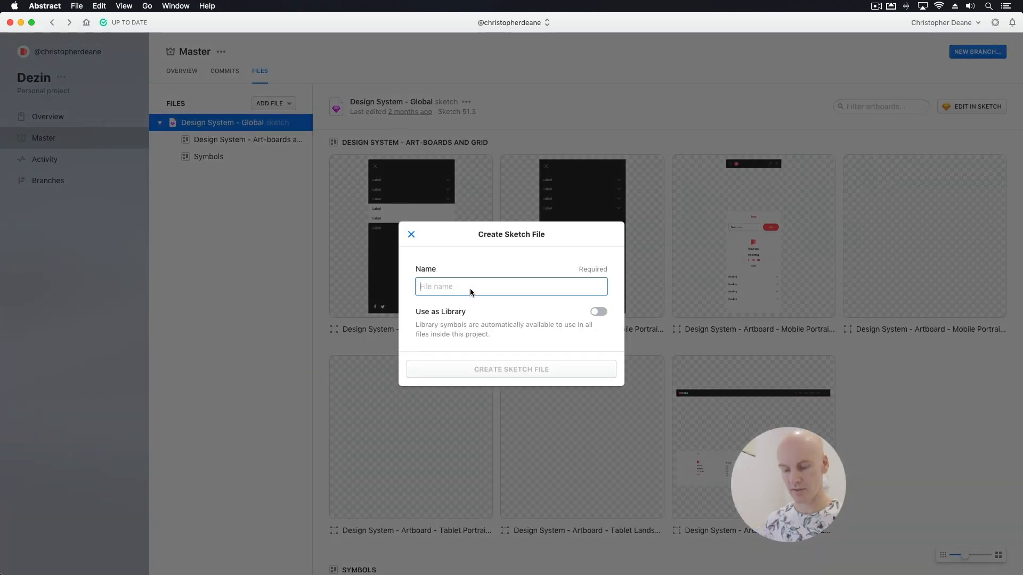
type("Design System - Designs")
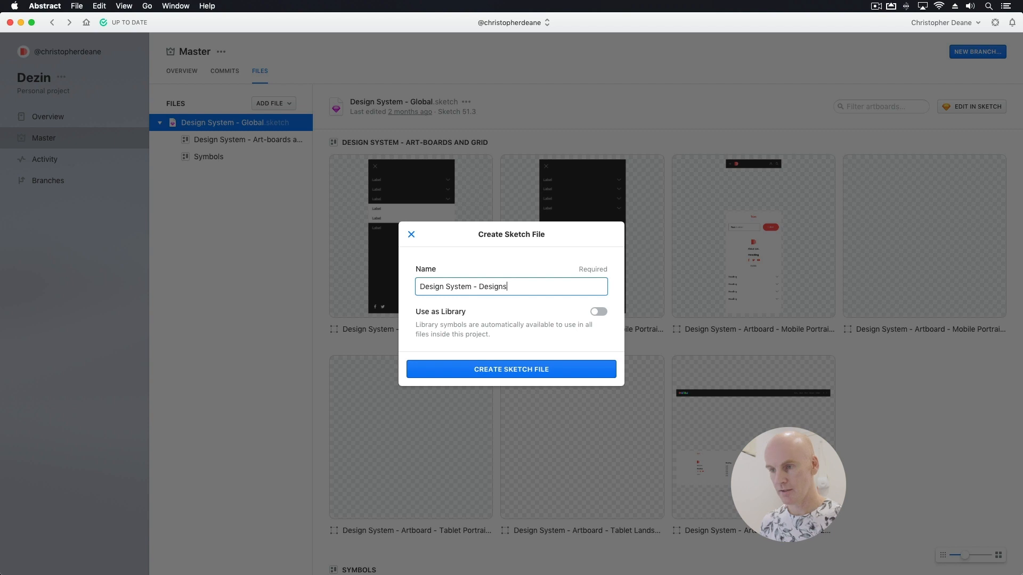
left_click(494, 373)
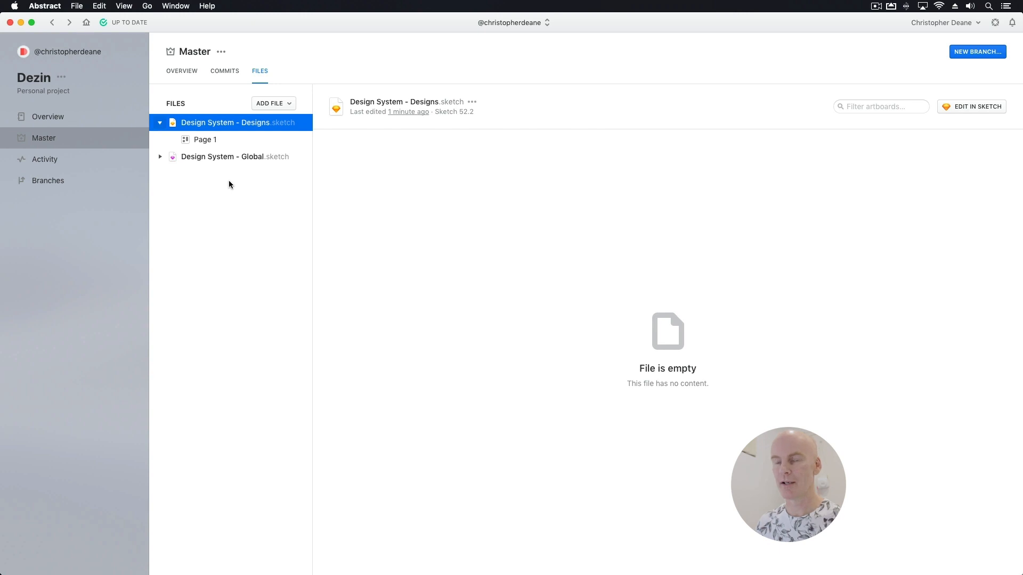
- Create a branch named "Hero banner" from Master and open its Design System - Designs file for editing in Sketch
left_click(970, 54)
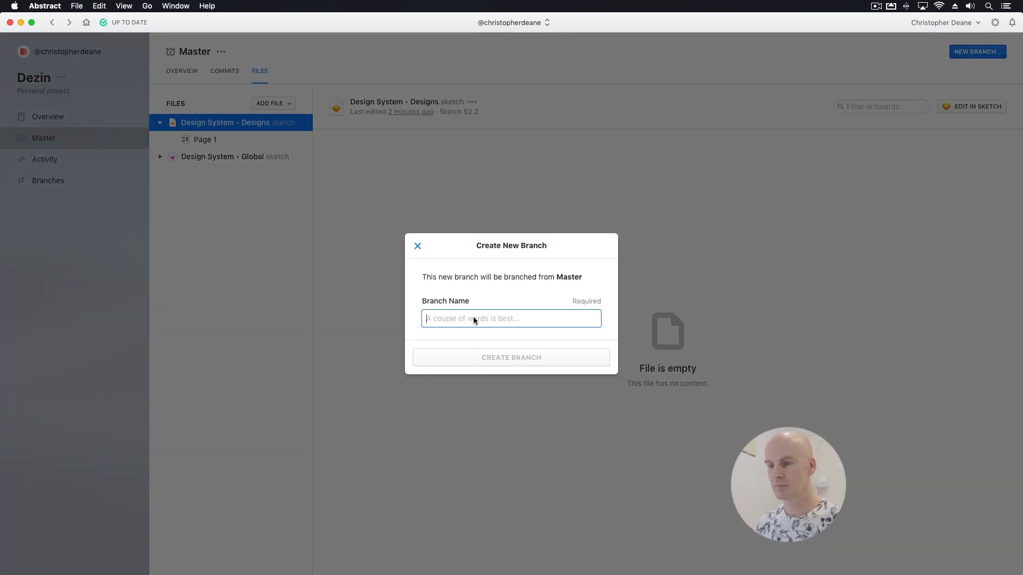
type("Hero ")
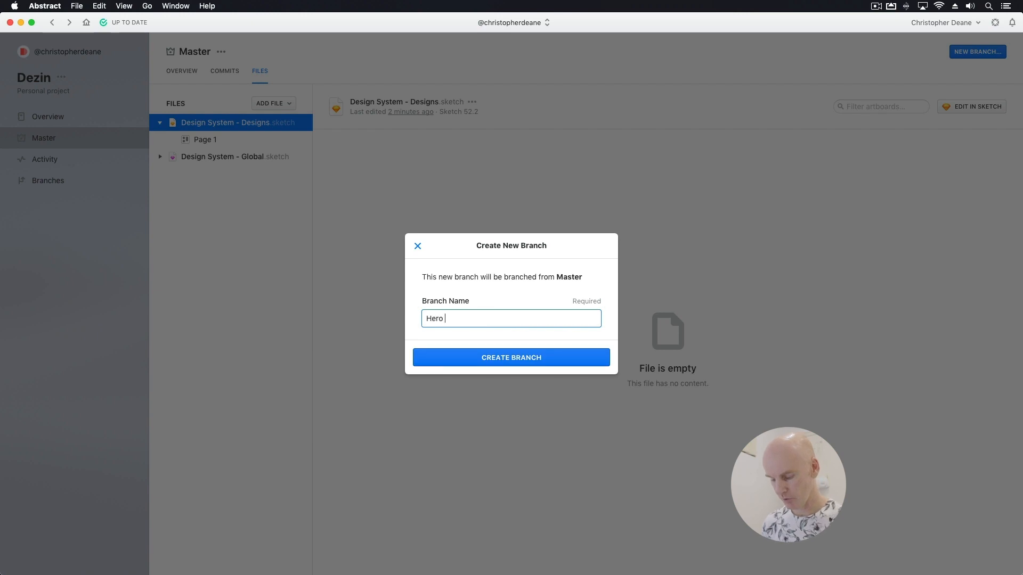
type("banner")
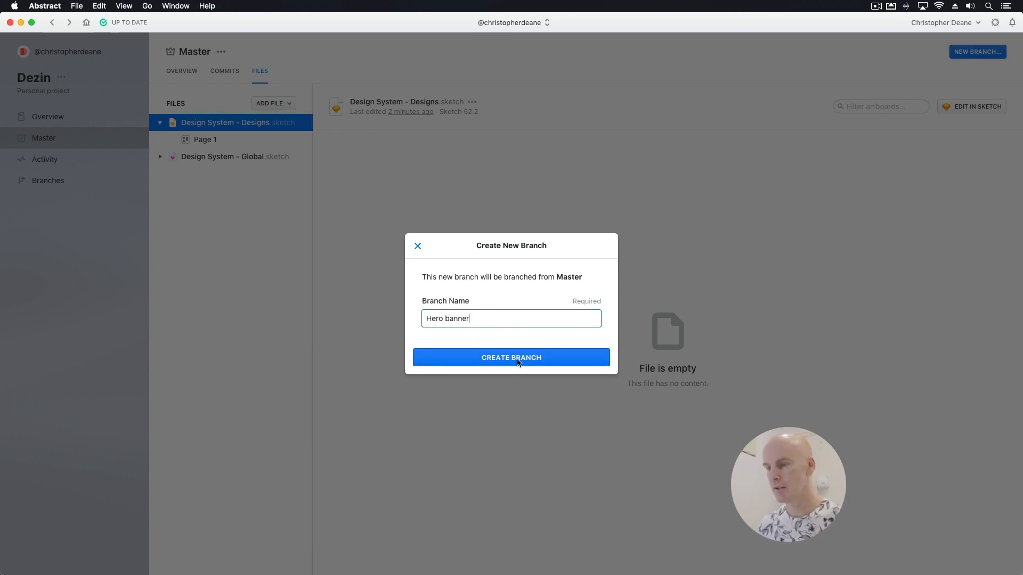
left_click(570, 361)
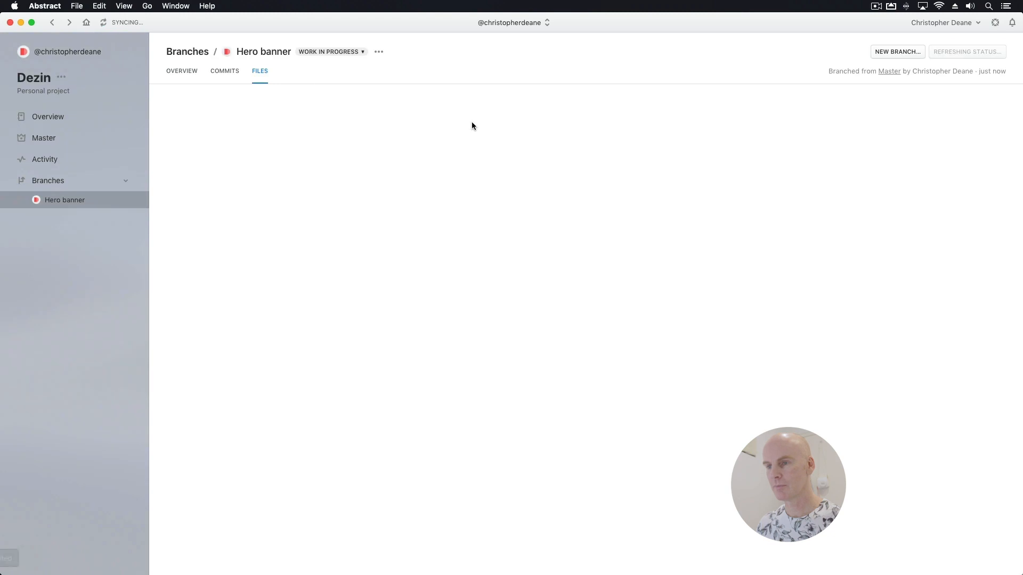
left_click(232, 149)
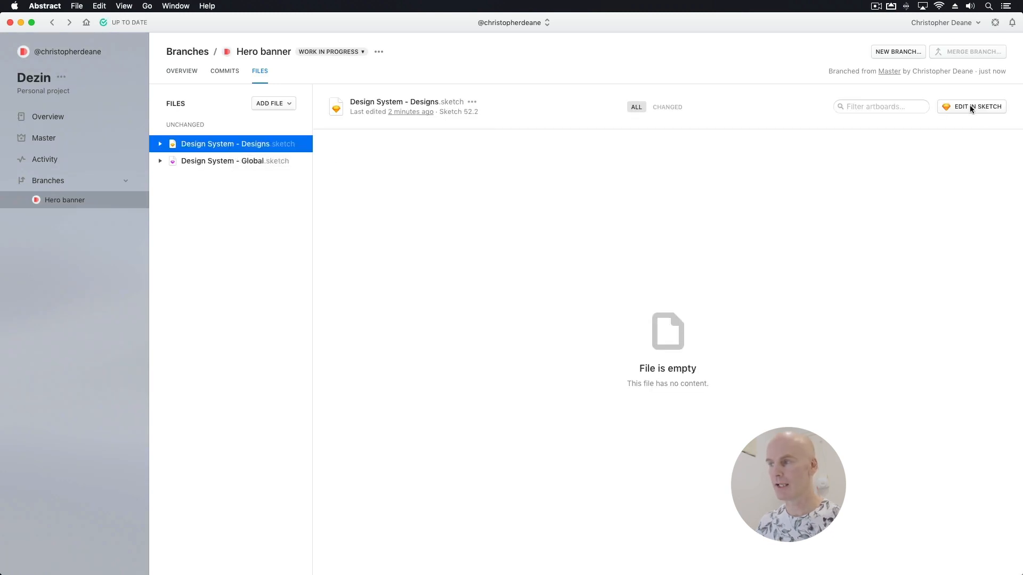
left_click(985, 107)
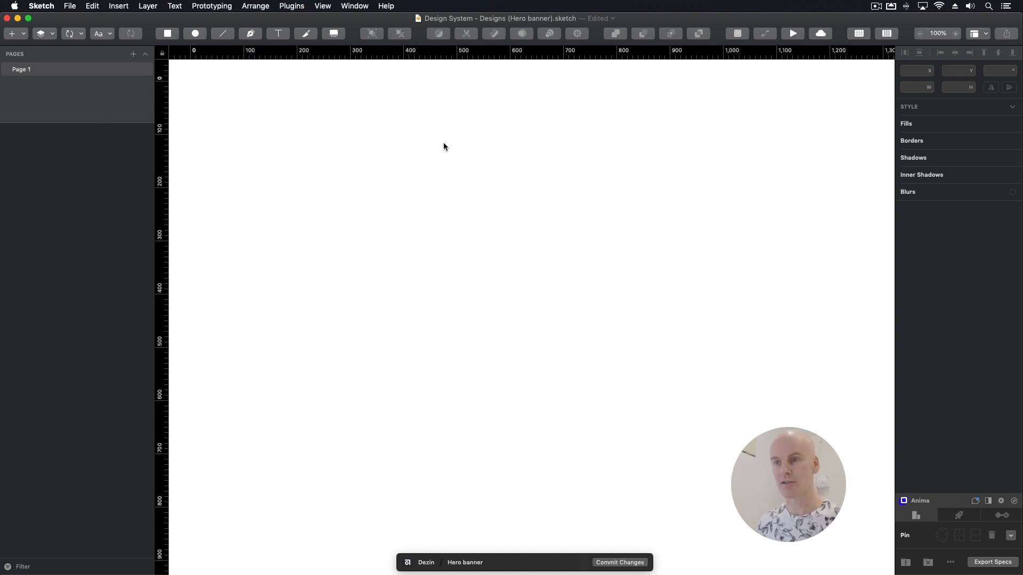
- Change the Designs document's color profile to sRGB IEC61966-2.1 and save the file
left_click(44, 33)
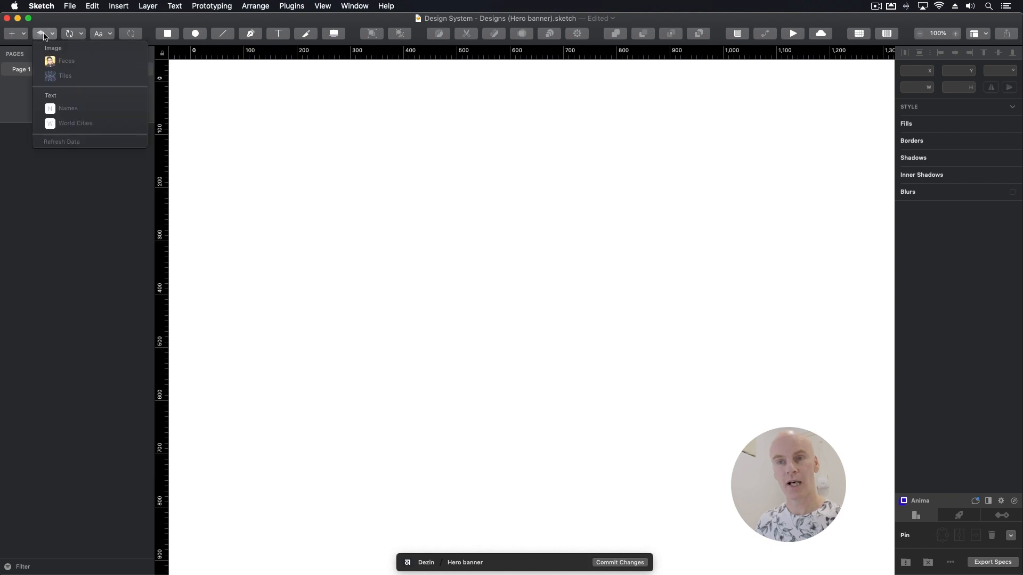
left_click(56, 22)
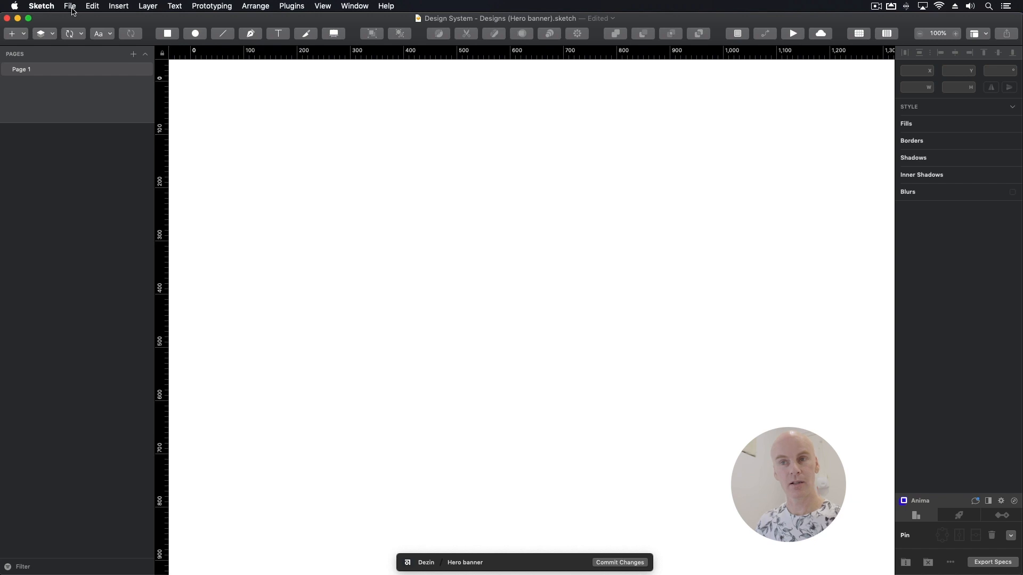
left_click(91, 6)
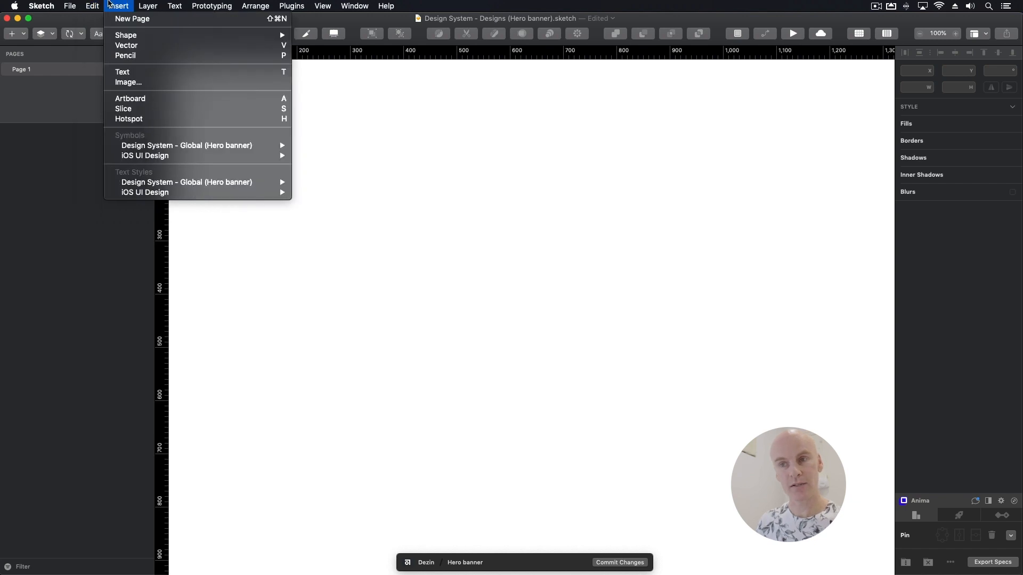
mouse_move(71, 4)
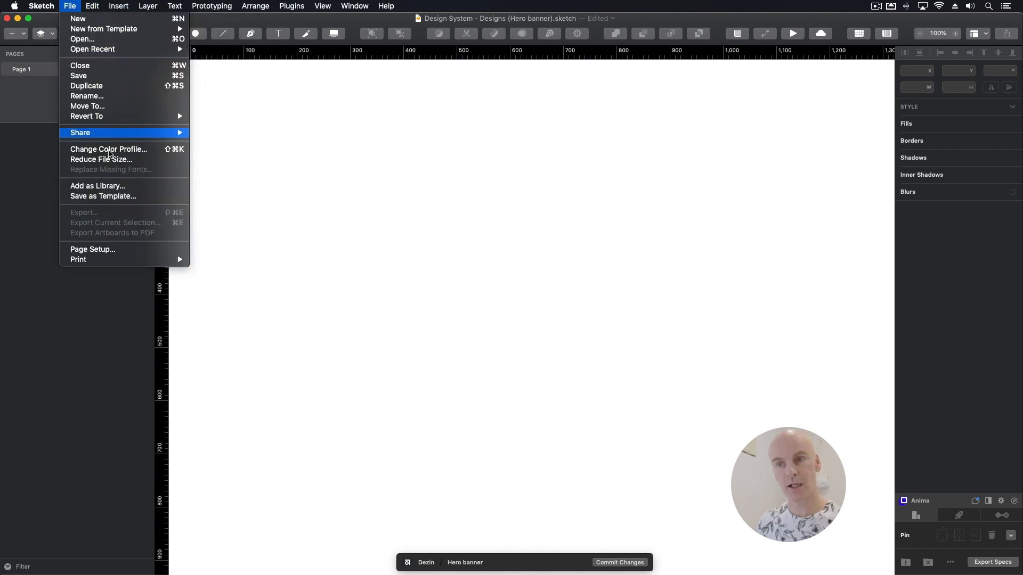
left_click(111, 151)
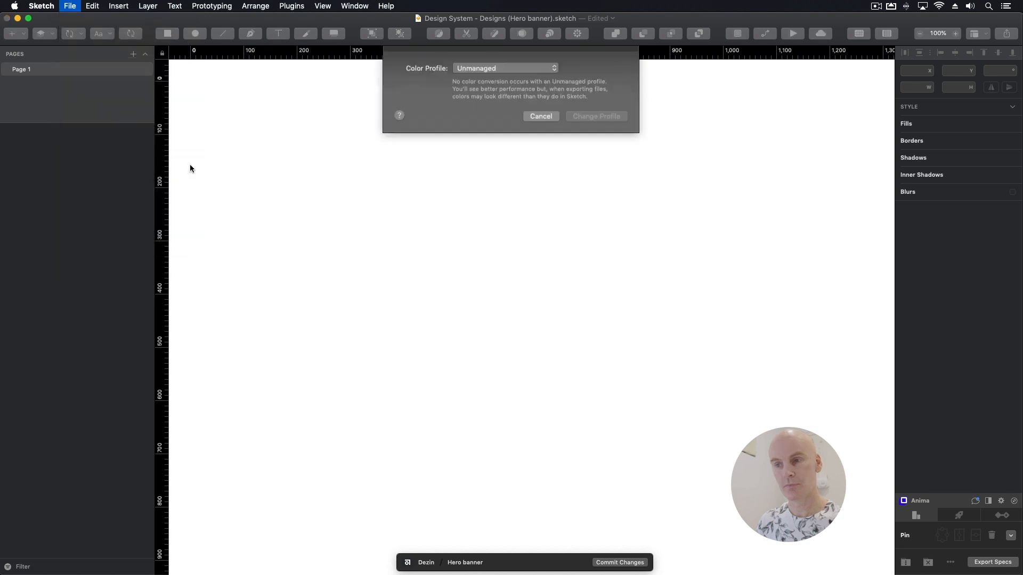
left_click(525, 92)
left_click(525, 107)
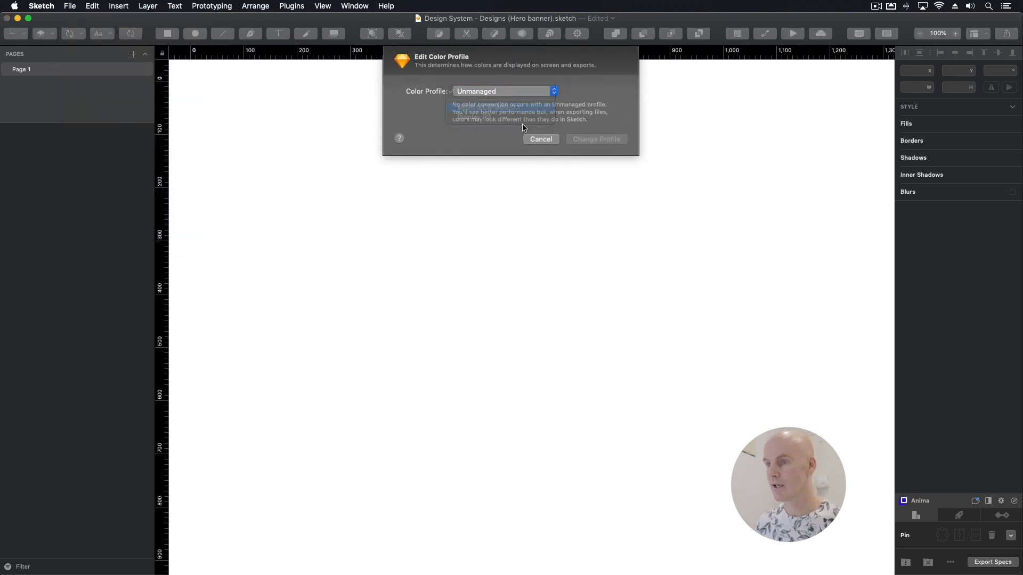
left_click(592, 140)
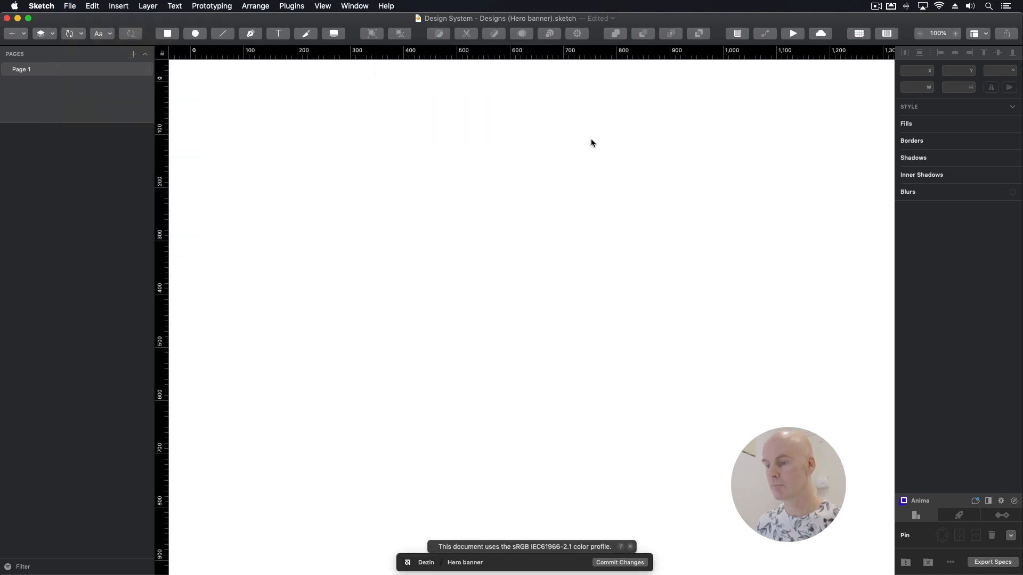
key("super+s")
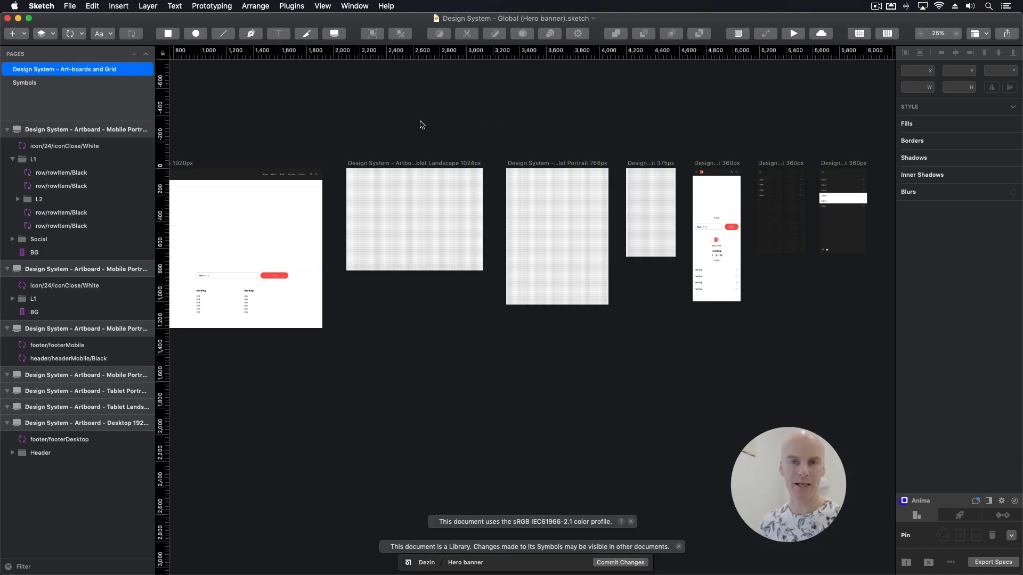
- Delete the footer and both header symbols from the Desktop 1920px artboard in the Design System - Global file
scroll(362, 126, "left", 5)
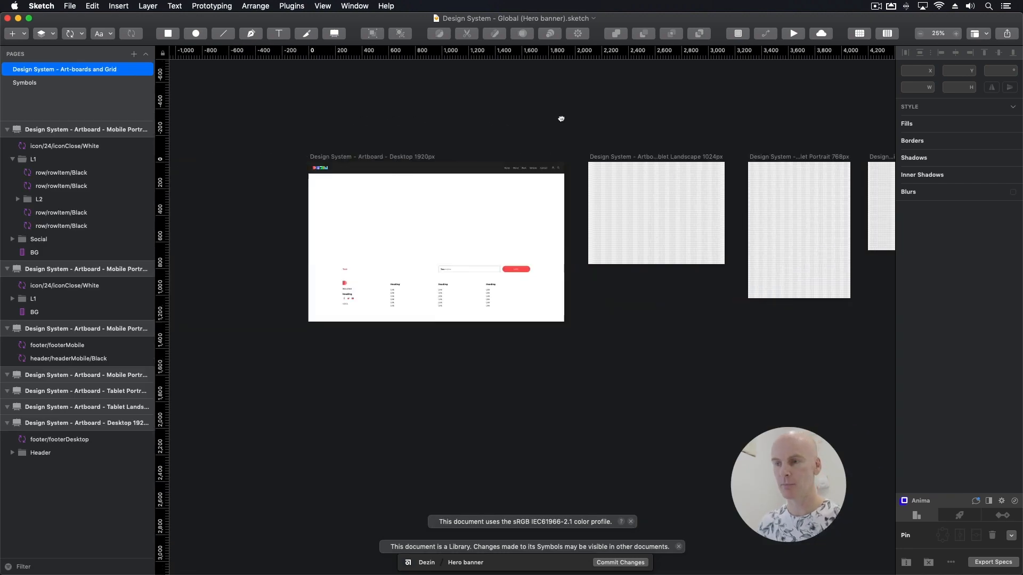
left_click(404, 156)
key("super+2")
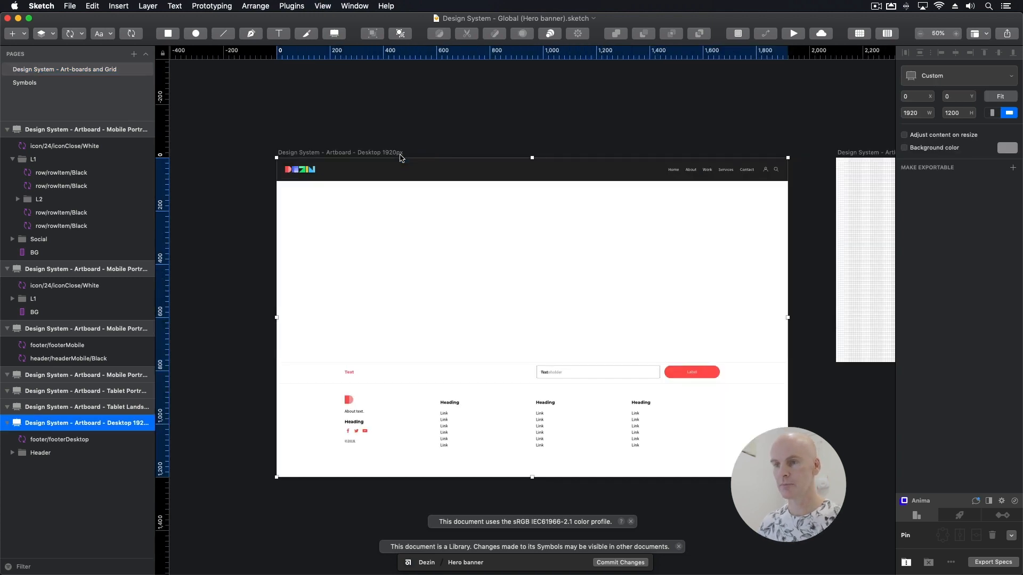
double_click(366, 158)
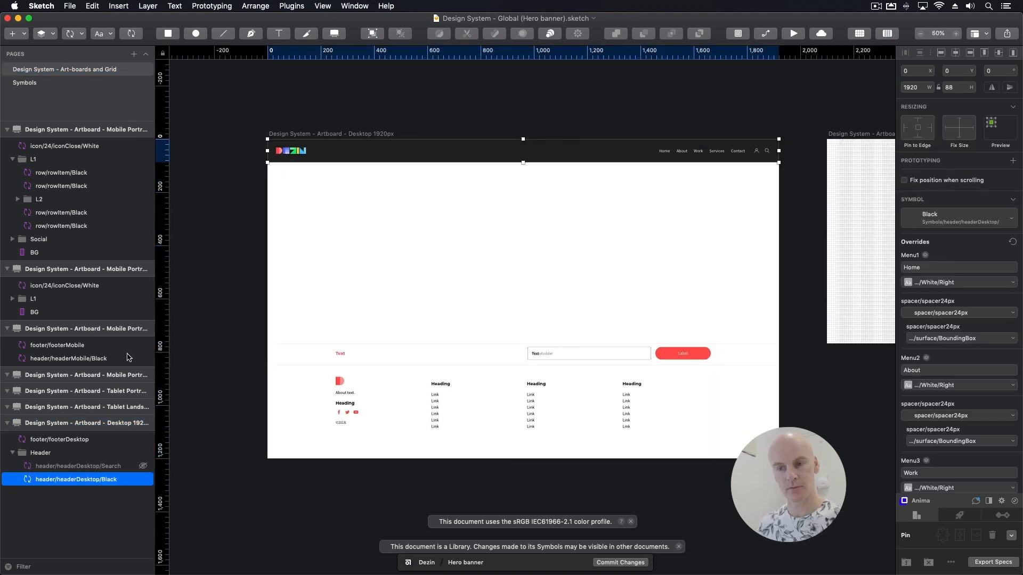
left_click(88, 440, "shift")
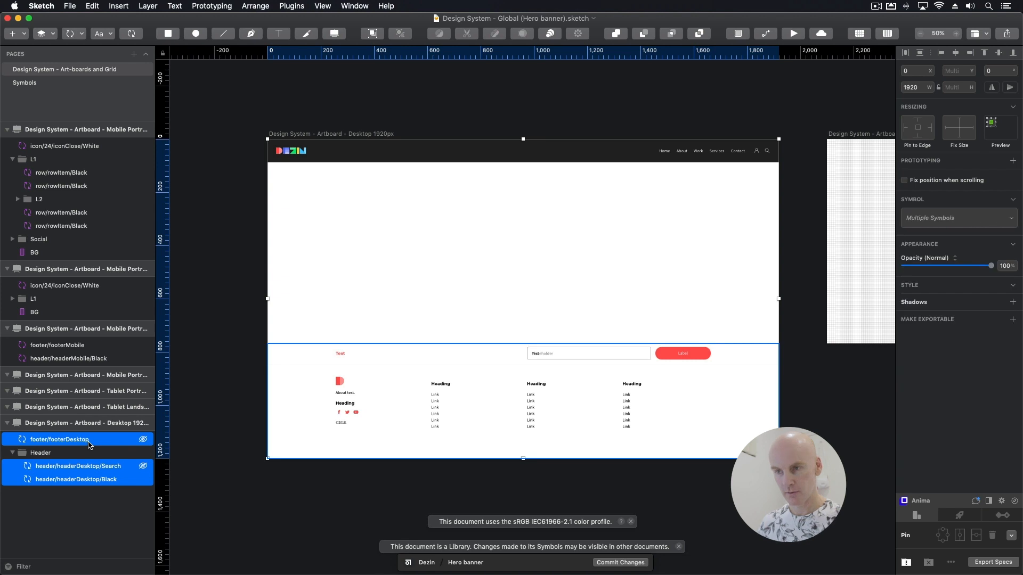
key("Delete")
- Copy the emptied Desktop 1920px artboard and paste it onto Page 1 of the Design System - Designs file
left_click(316, 135)
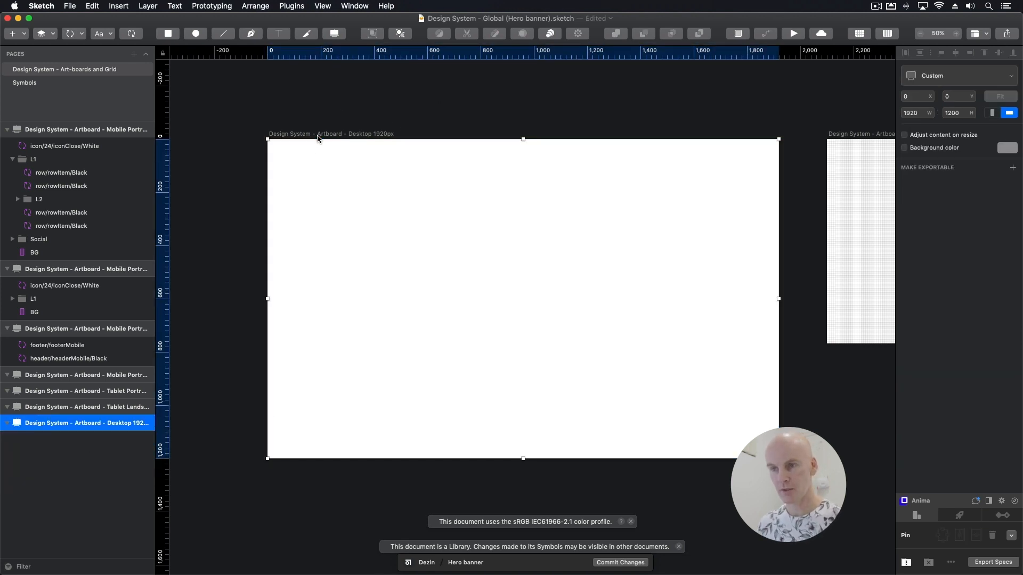
key("super+c")
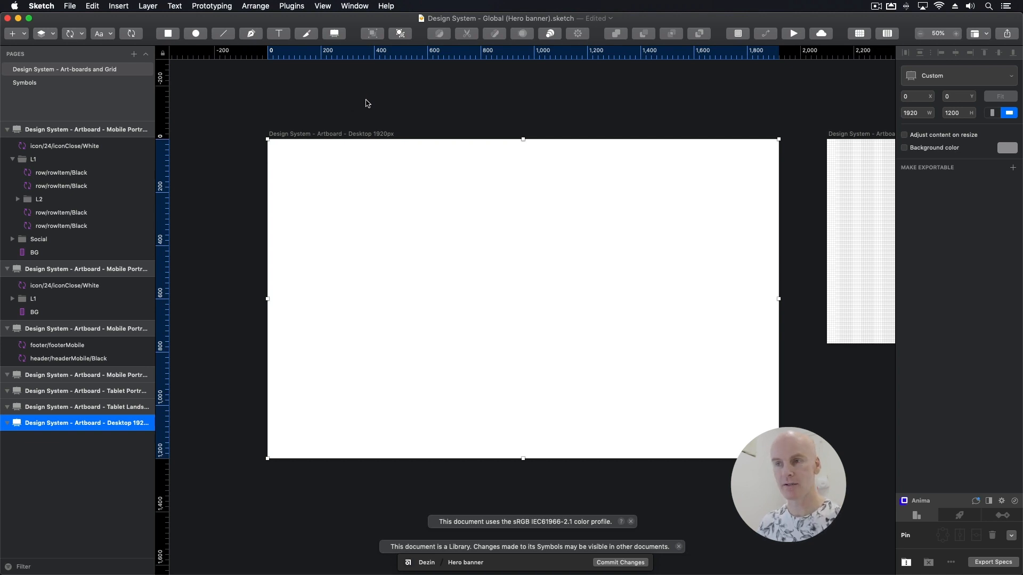
key("super+grave")
key("super+v")
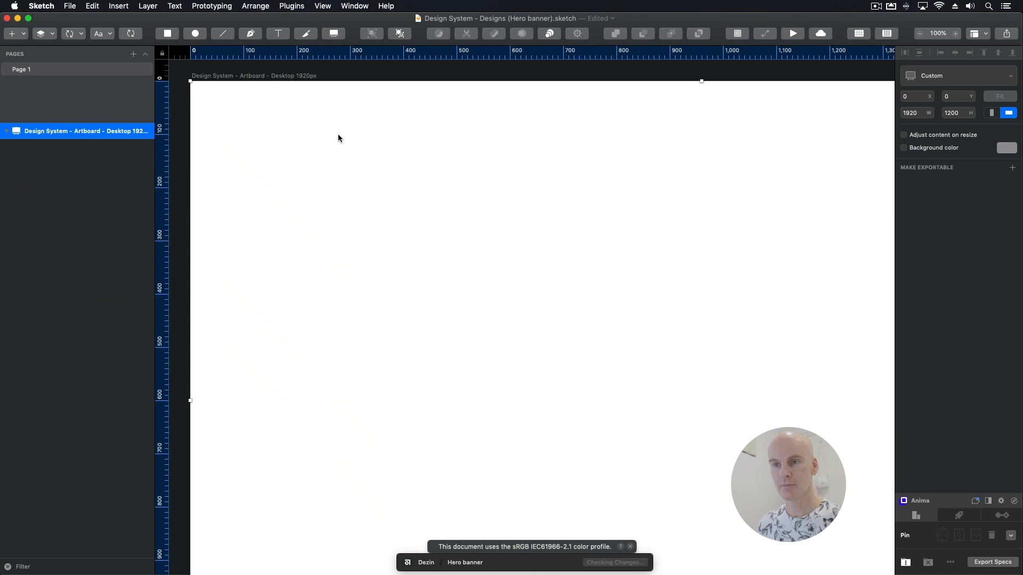
left_click(236, 70)
left_click(228, 78)
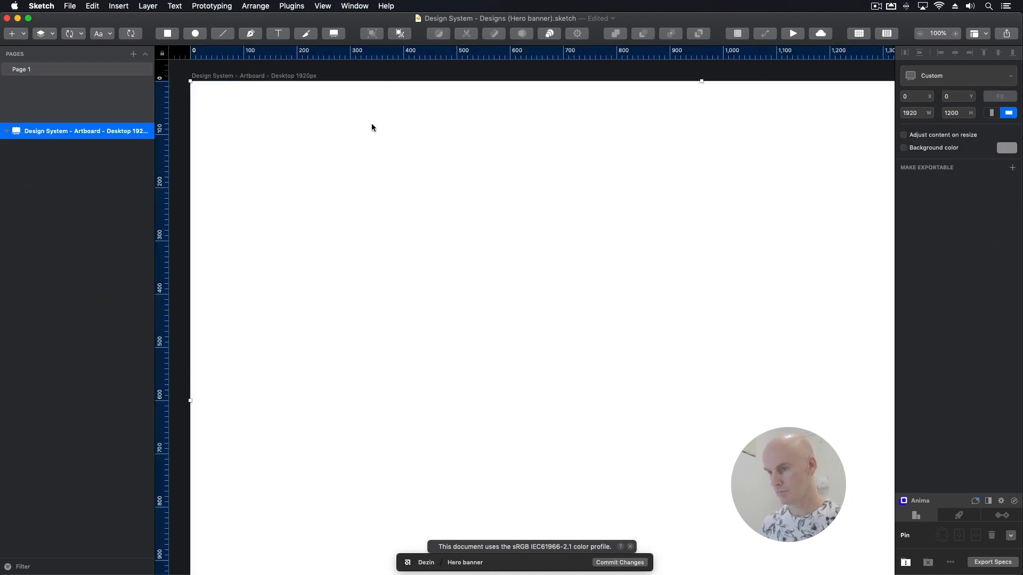
key("super+minus")
left_click_drag(542, 157, 469, 99)
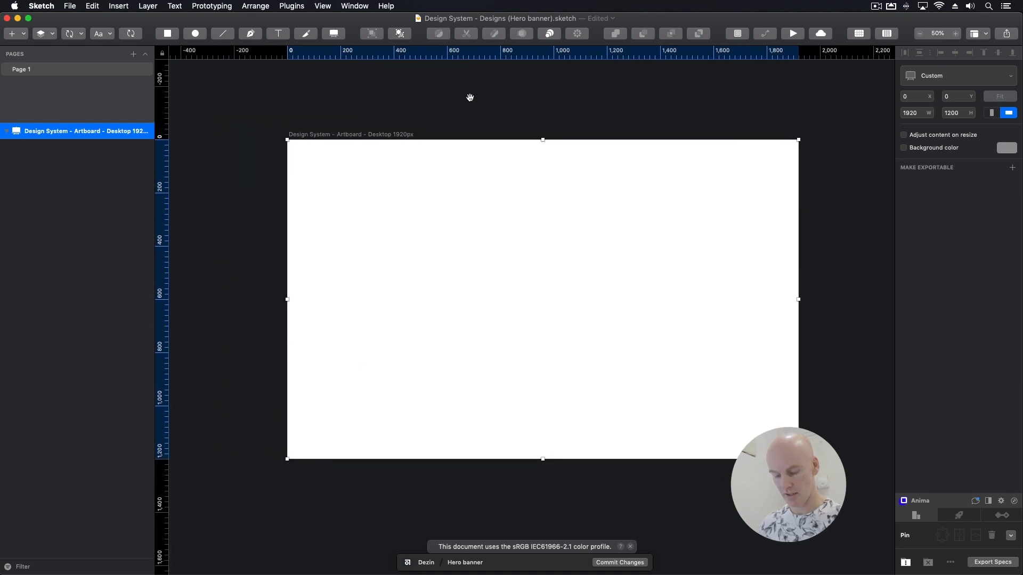
- Show the layout columns and the grid on the pasted Desktop 1920px artboard, keeping the artboard selected
key("l")
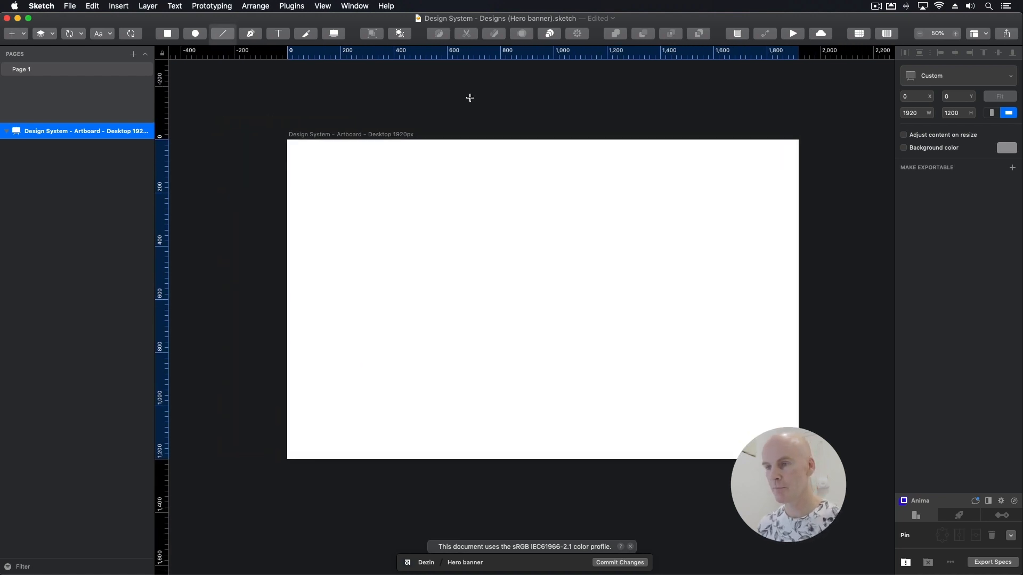
key("Escape")
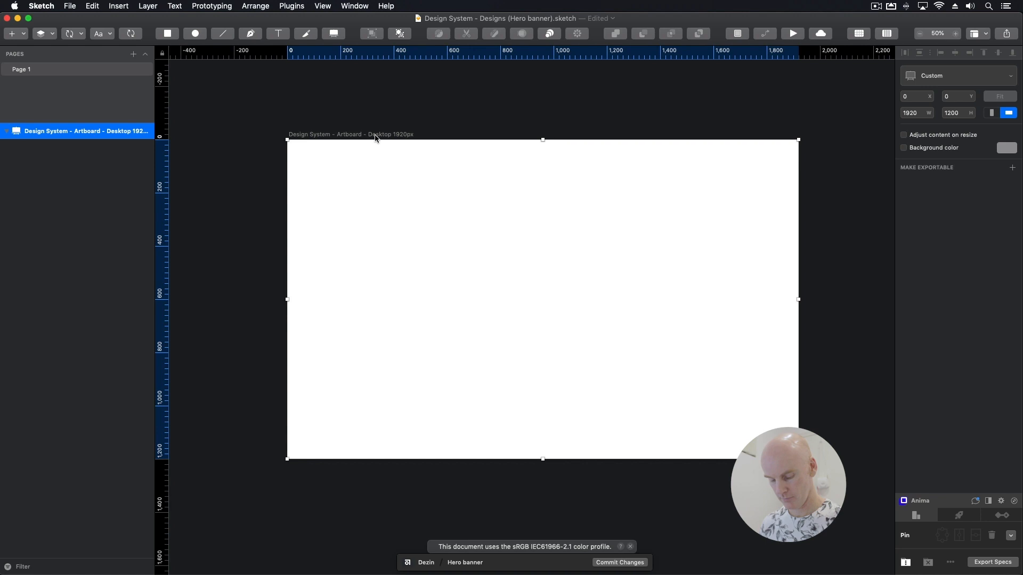
key("ctrl+l")
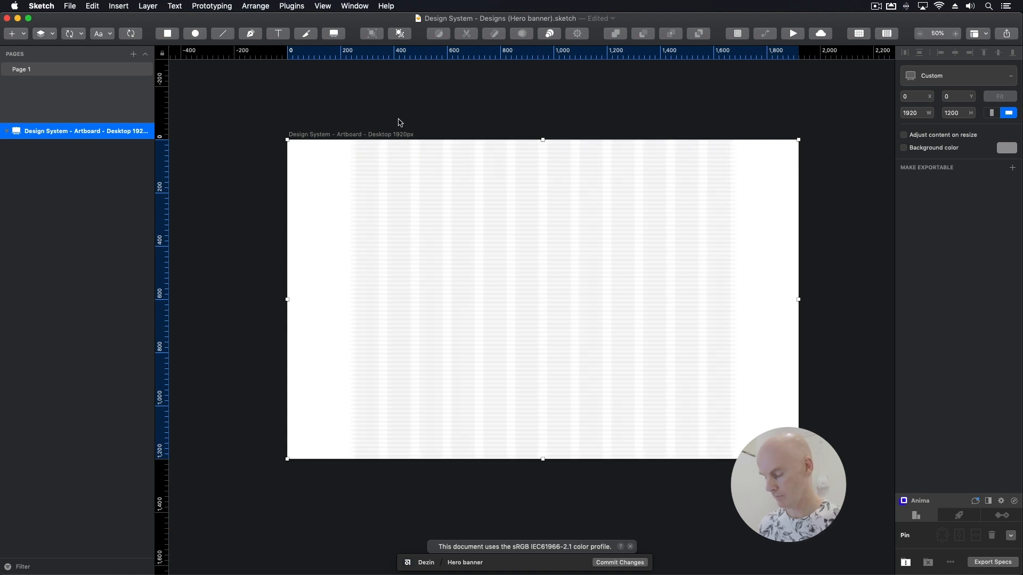
key("ctrl+g")
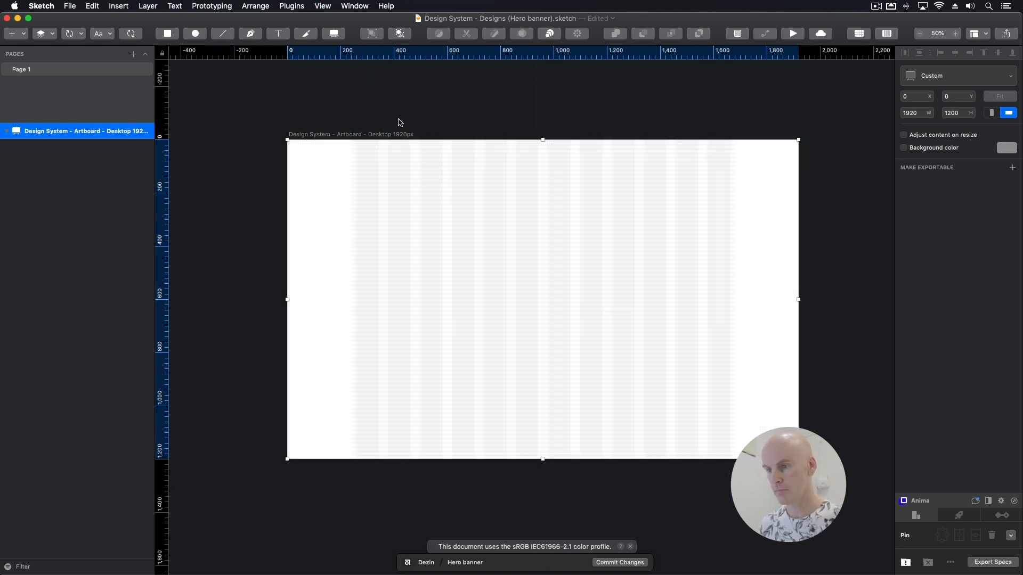
left_click(387, 114)
left_click(346, 138)
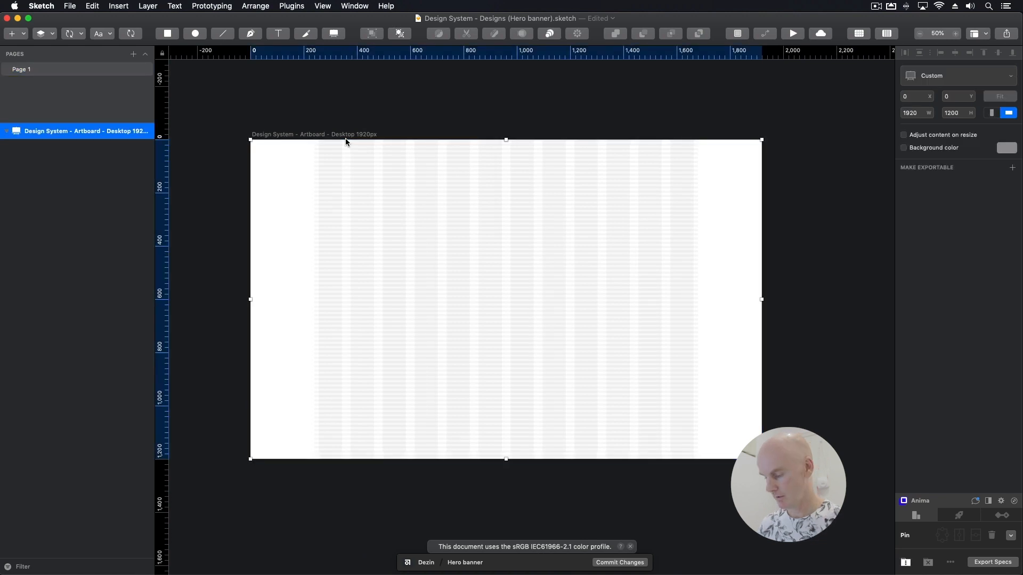
- Examine the layout columns and grid on the Desktop 1920px artboard, both at actual size and as a whole
key("super+0")
scroll(345, 138, "up", 4)
scroll(345, 139, "left", 7)
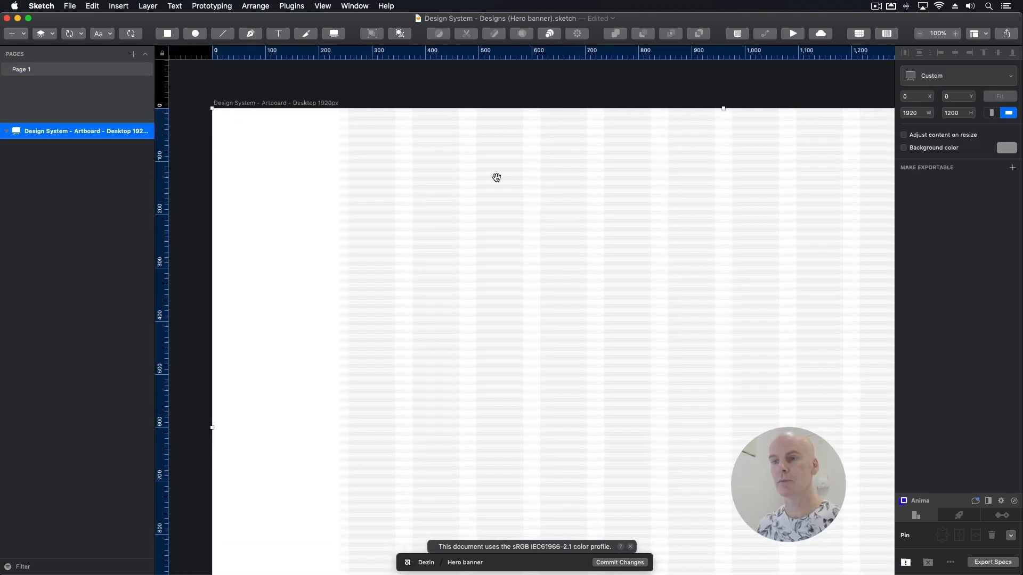
left_click(313, 84)
key("super+minus")
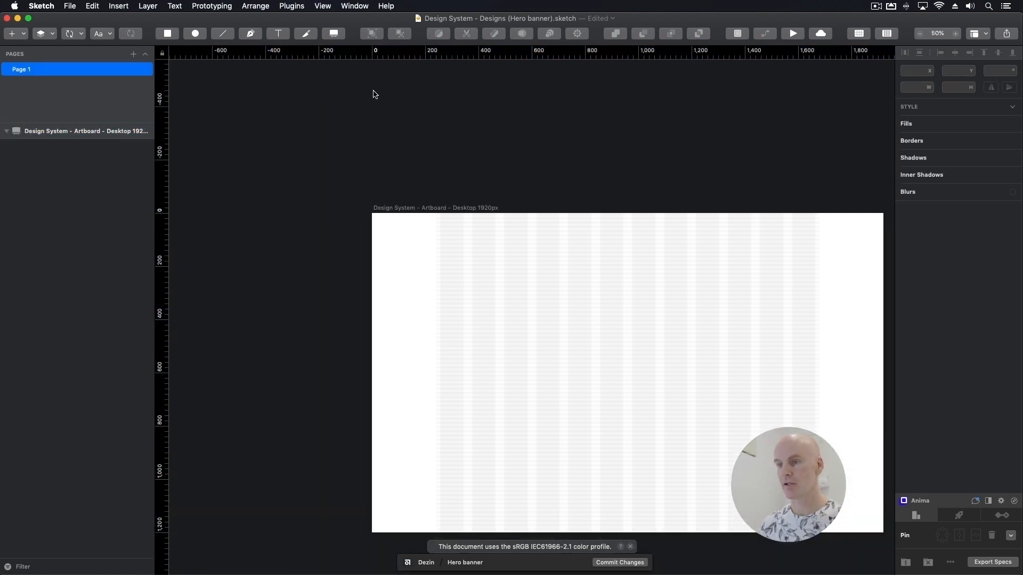
scroll(372, 79, "down", 3)
scroll(373, 80, "right", 7)
scroll(376, 71, "left", 3)
left_click(312, 136)
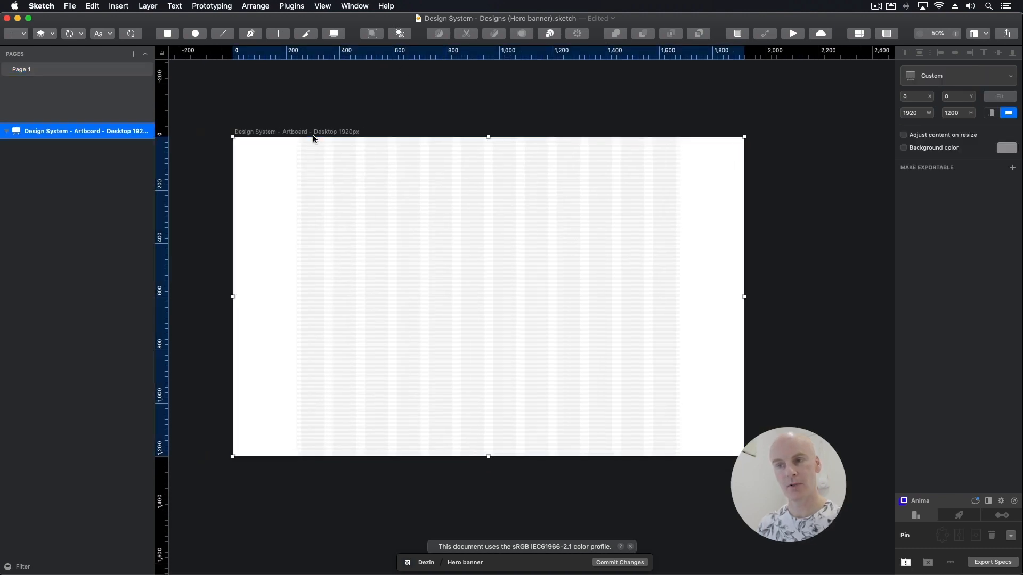
- Insert the Black headerDesktop symbol from the Design System - Global library near the artboard's upper edge
left_click(76, 34)
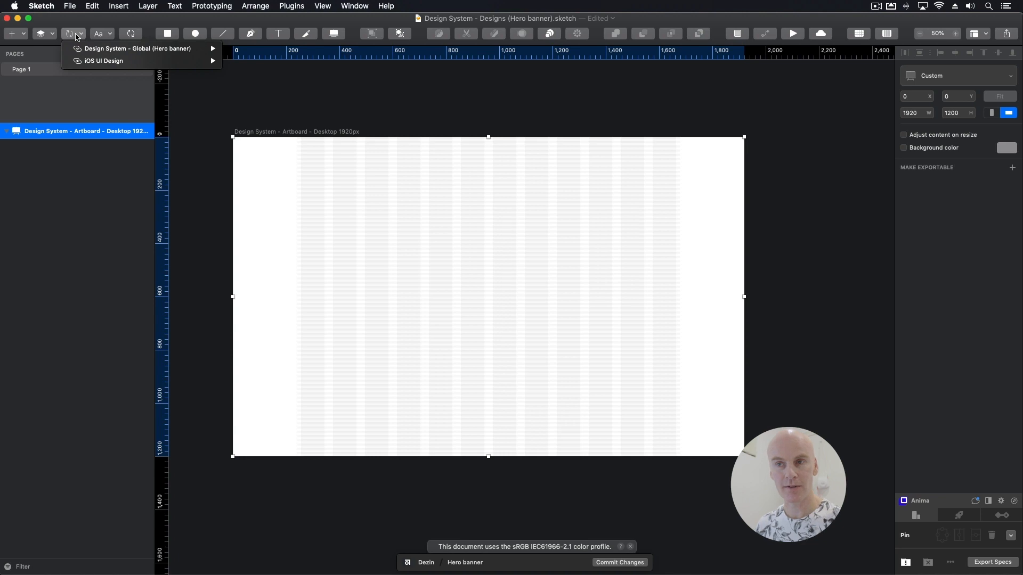
mouse_move(102, 52)
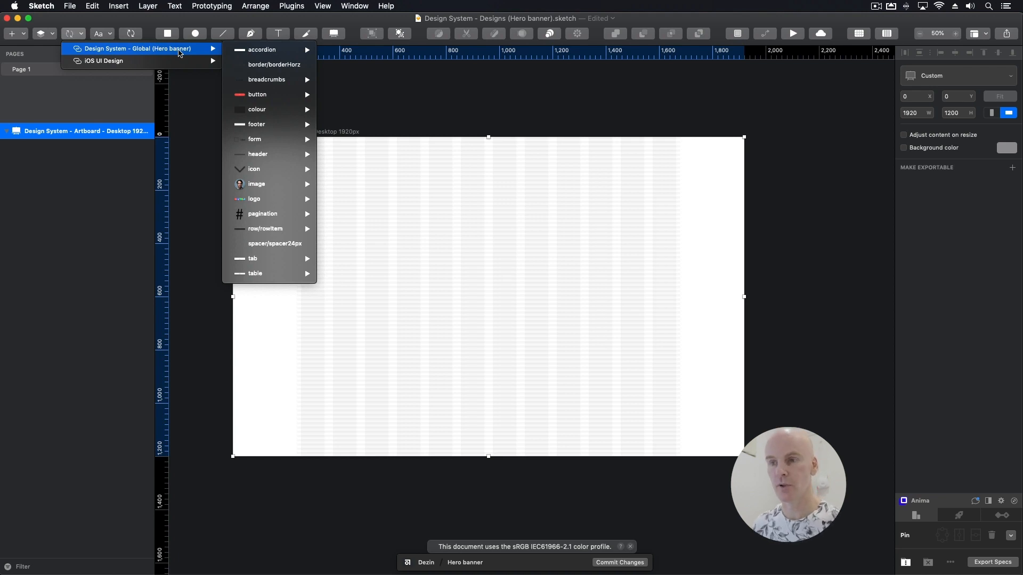
mouse_move(301, 155)
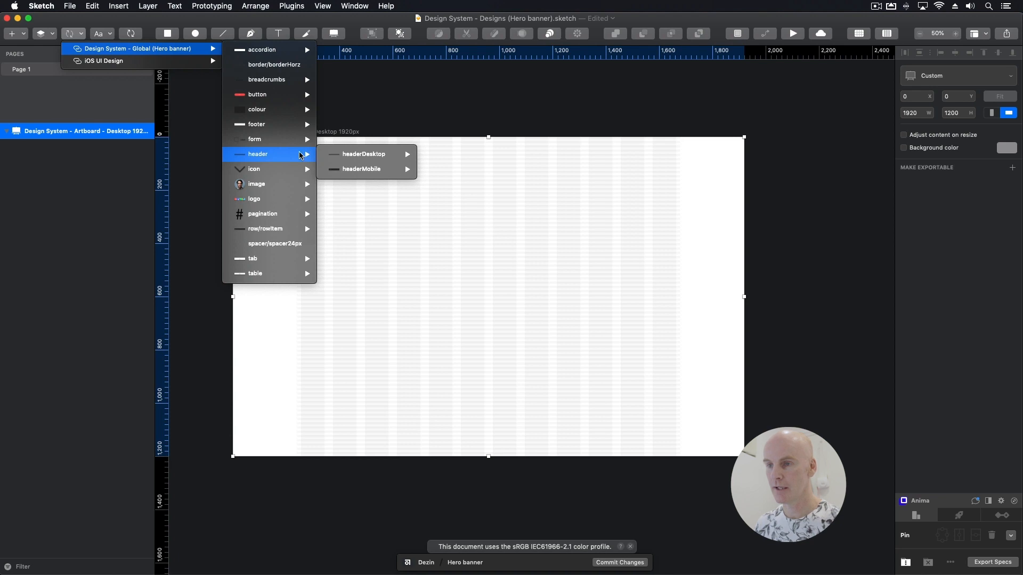
mouse_move(383, 155)
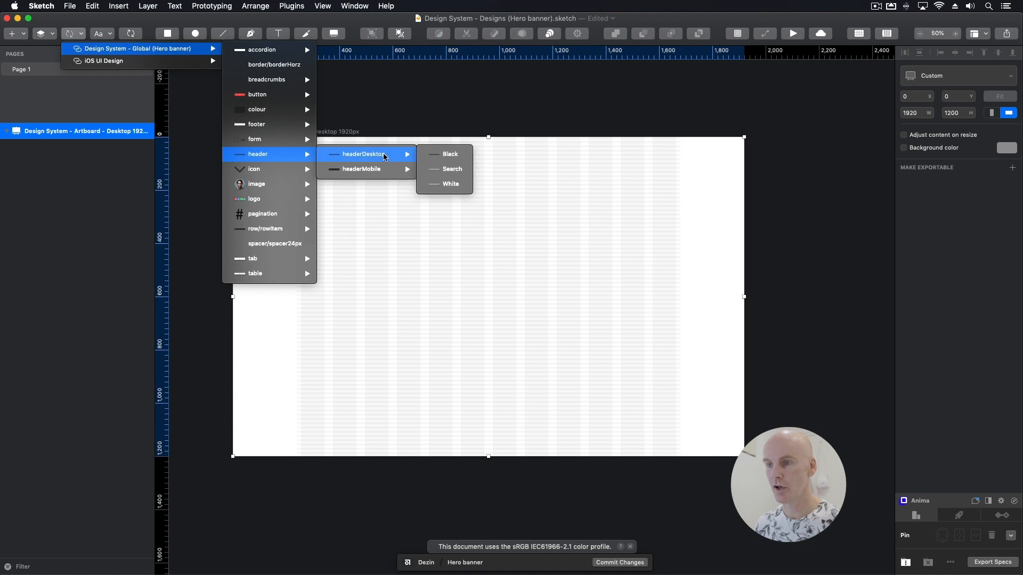
left_click(445, 155)
left_click(491, 160)
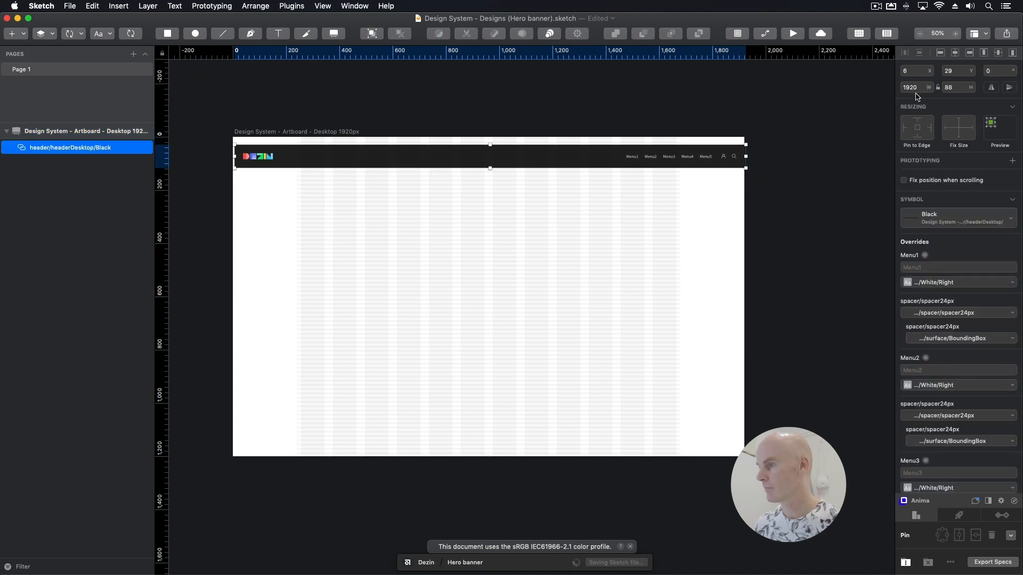
- Set the header symbol's position to X 0 and Y 0 on the artboard
type("0")
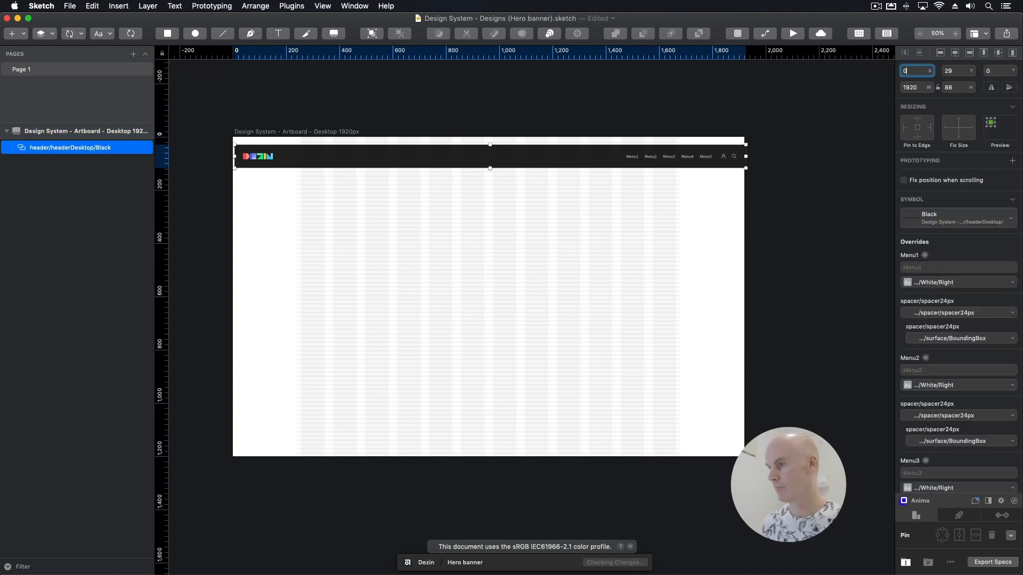
key("Tab")
type("0")
key("Tab")
key("Return")
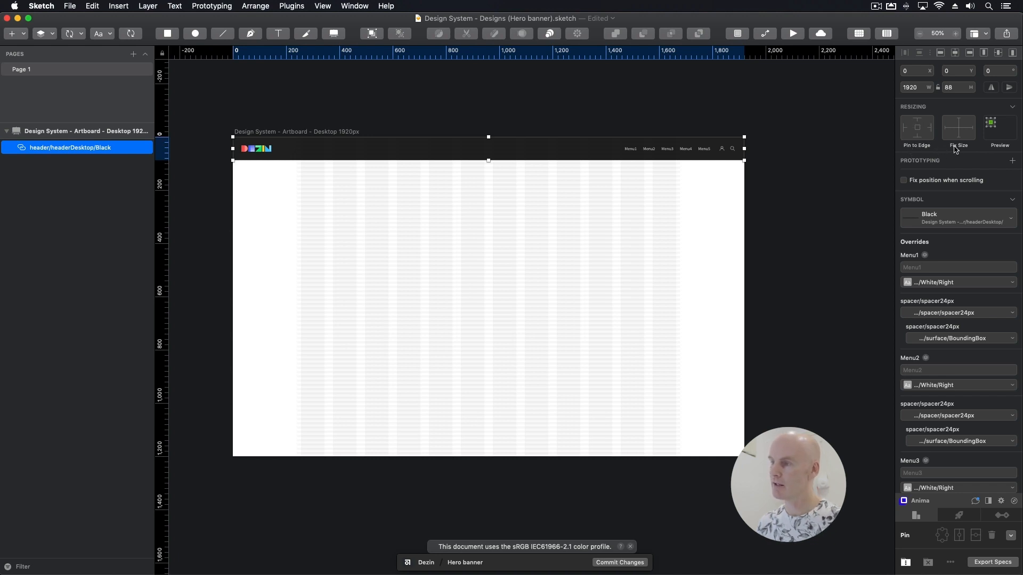
- Try the White variant of the desktop header symbol and switch it back to Black
mouse_move(1004, 136)
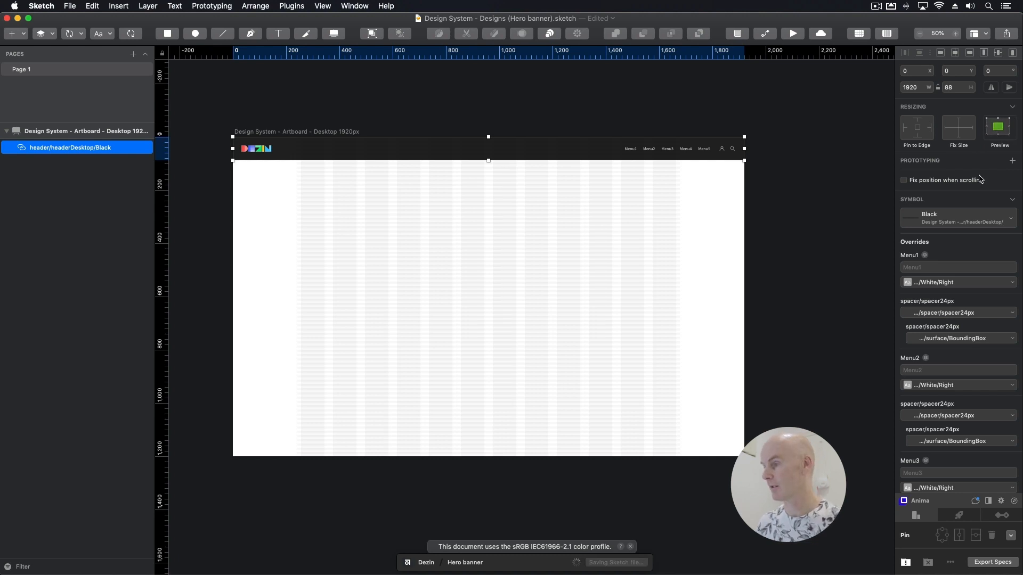
scroll(953, 186, "down", 3)
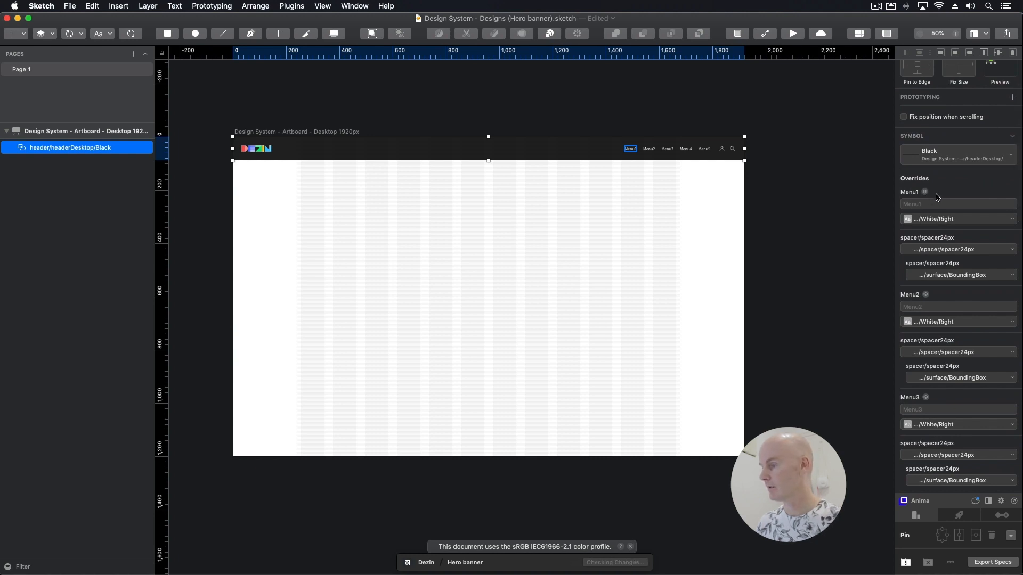
left_click(941, 156)
left_click(919, 214)
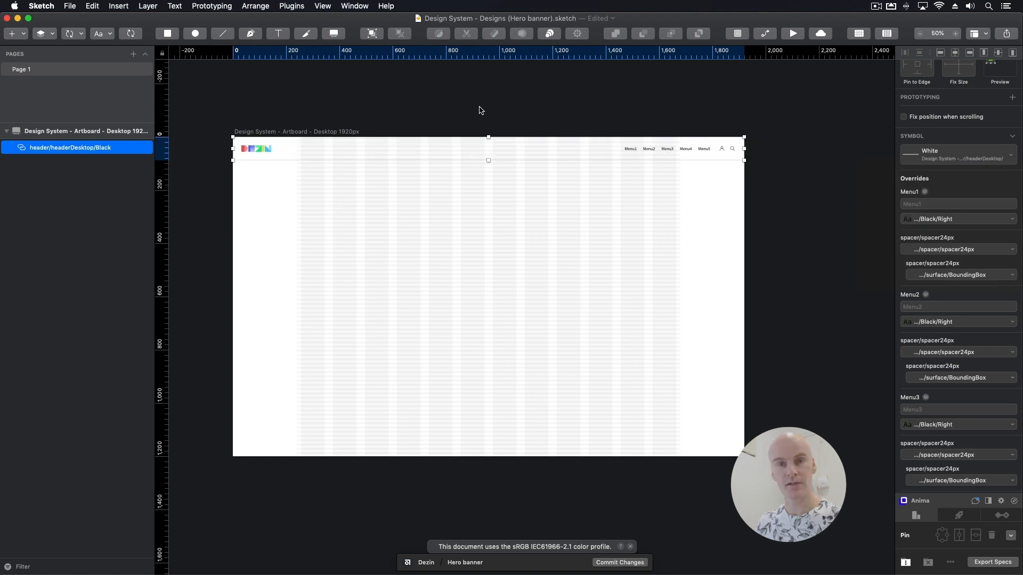
left_click(925, 158)
left_click(898, 180)
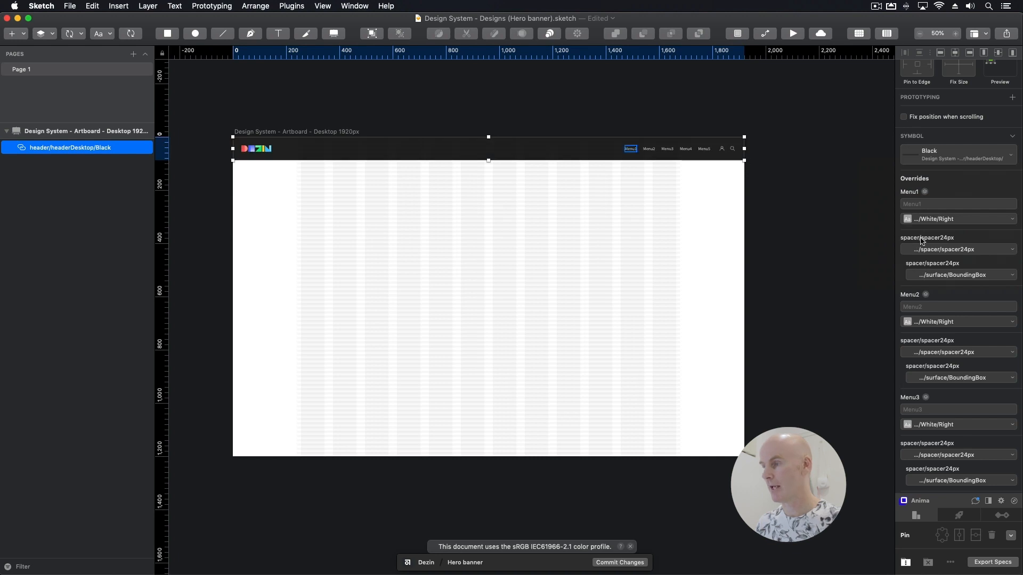
left_click(858, 222)
- Group the desktop header symbol and name the group Header
left_click(30, 152)
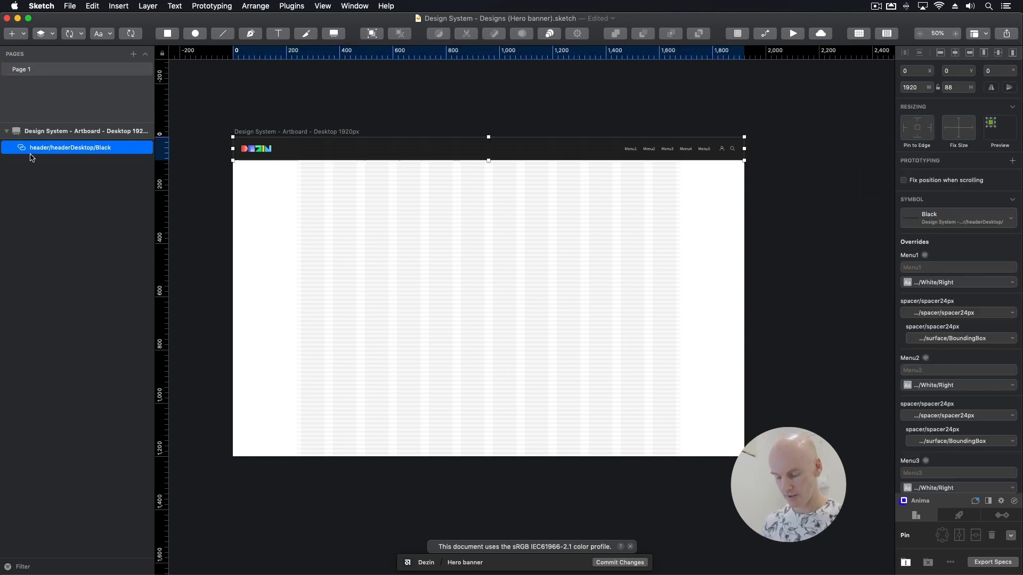
key("super+alt+b")
double_click(72, 150)
type("Head")
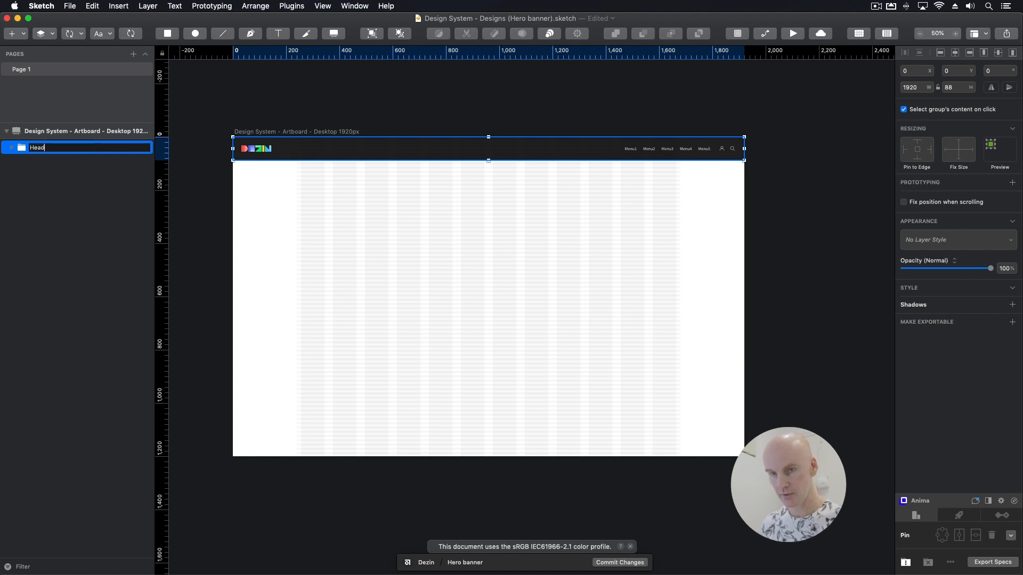
type("er")
key("Return")
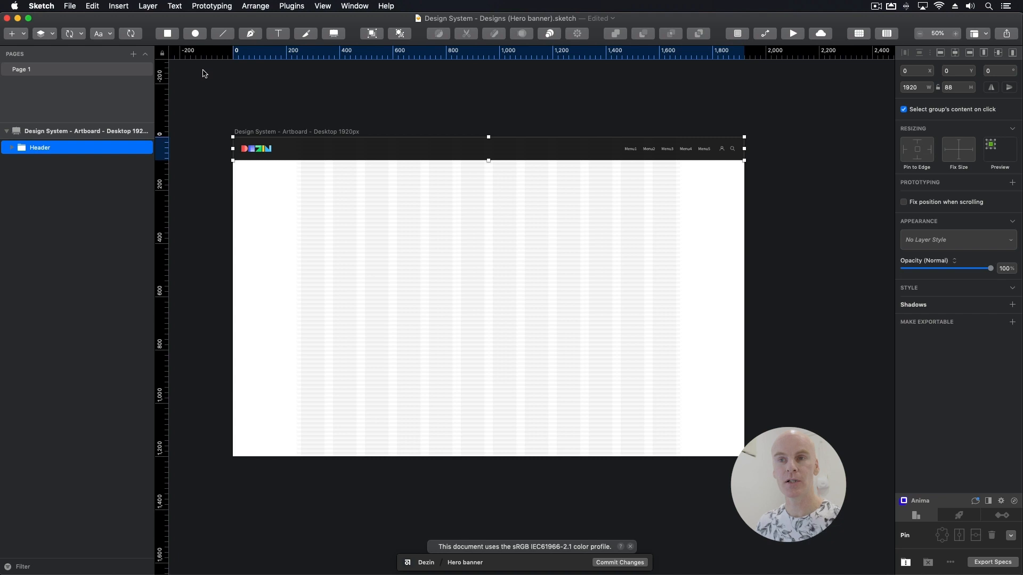
- Insert the imageLandscape symbol from the Design System - Global library and place it beneath the Header group in the layer order
left_click(72, 37)
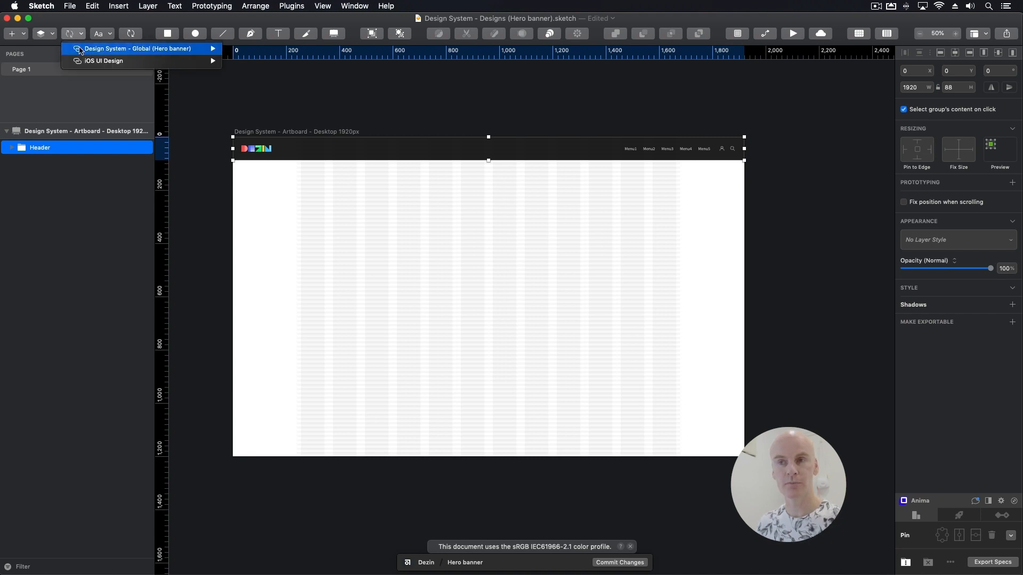
mouse_move(94, 49)
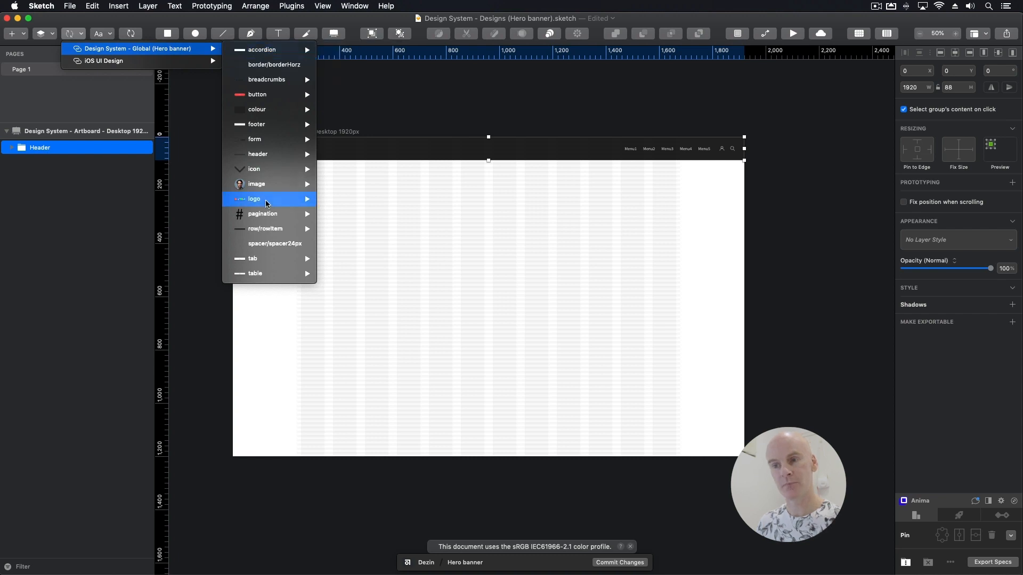
mouse_move(266, 188)
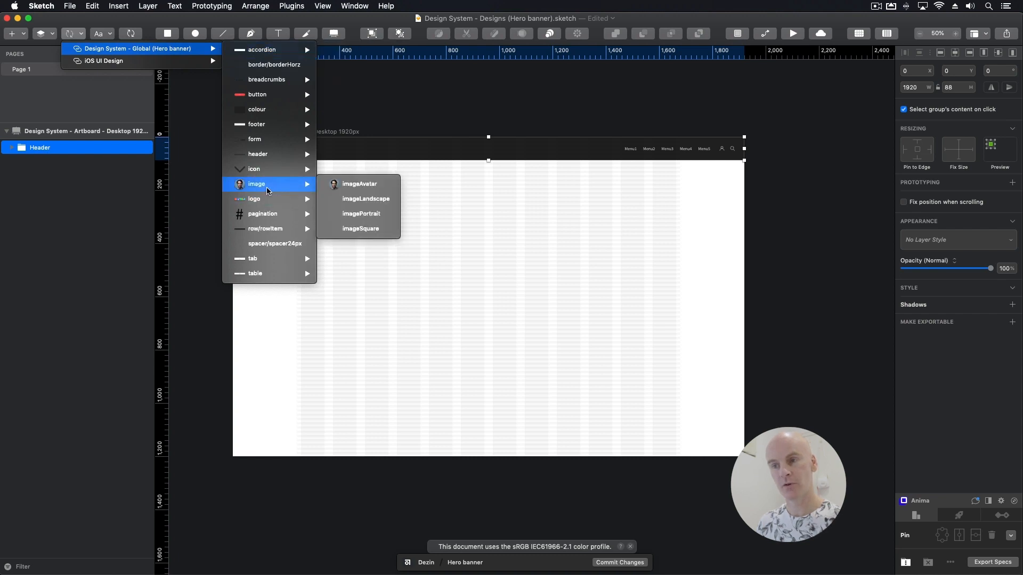
left_click(354, 201)
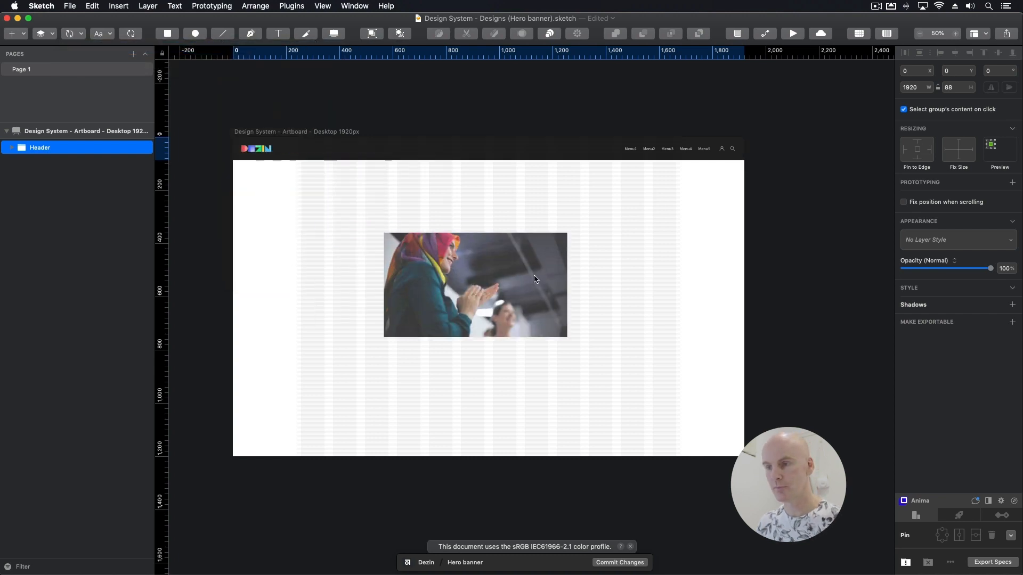
left_click(432, 262)
left_click_drag(397, 246, 291, 178)
left_click_drag(48, 149, 46, 169)
- Set the landscape image's position to X 0 and Y 0 on the artboard
left_click(900, 68)
type("0")
key("Tab")
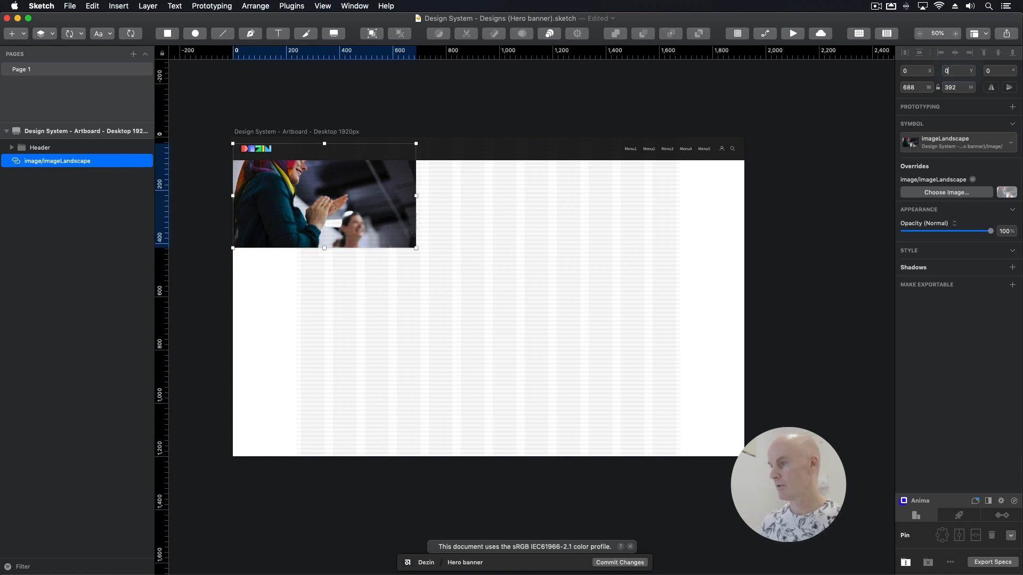
type("0")
key("Tab")
left_click(307, 123)
- Lock the landscape image's proportions and set its width to 1920
left_click(324, 198)
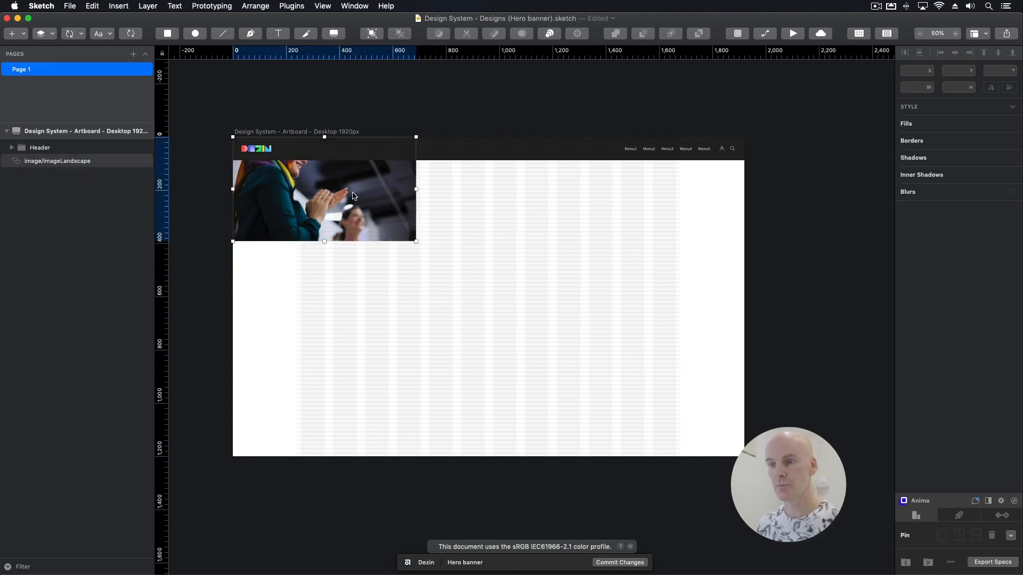
left_click(937, 88)
left_click(913, 88)
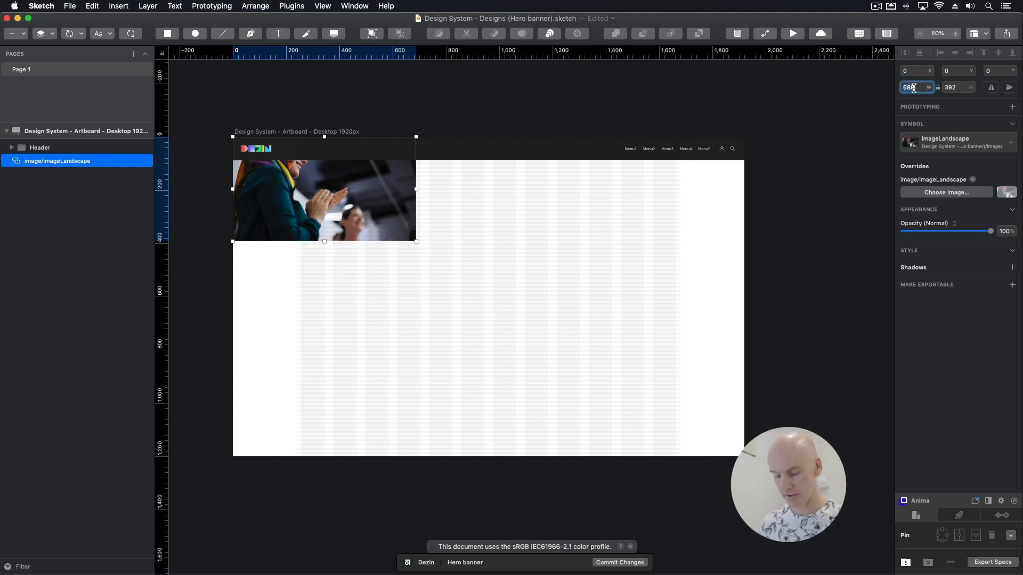
type("19")
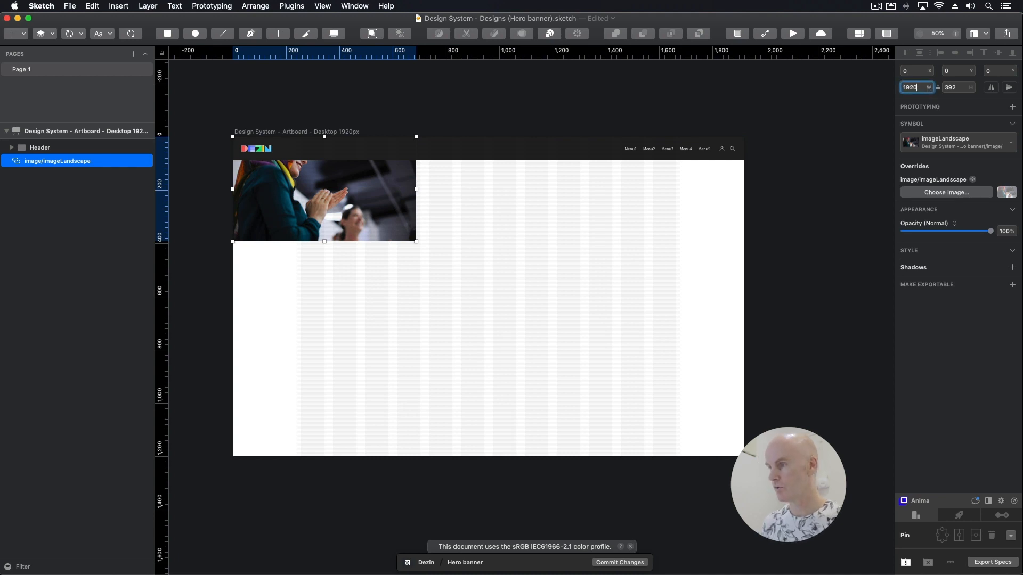
type("20")
key("Return")
- Switch the Desktop 1920px artboard from the layout columns to the regular grid
scroll(465, 194, "down", 2)
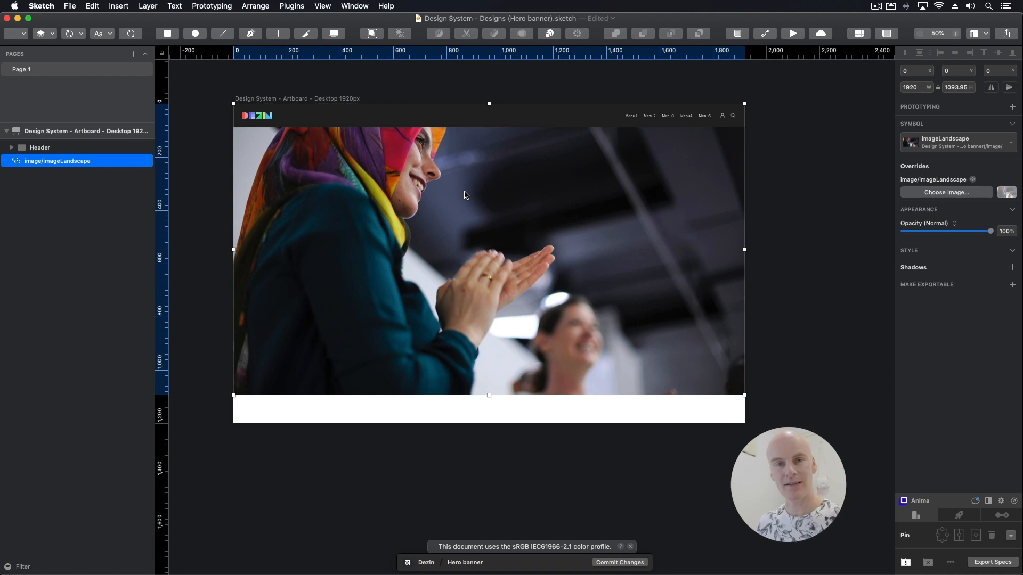
left_click(360, 100)
key("ctrl+g")
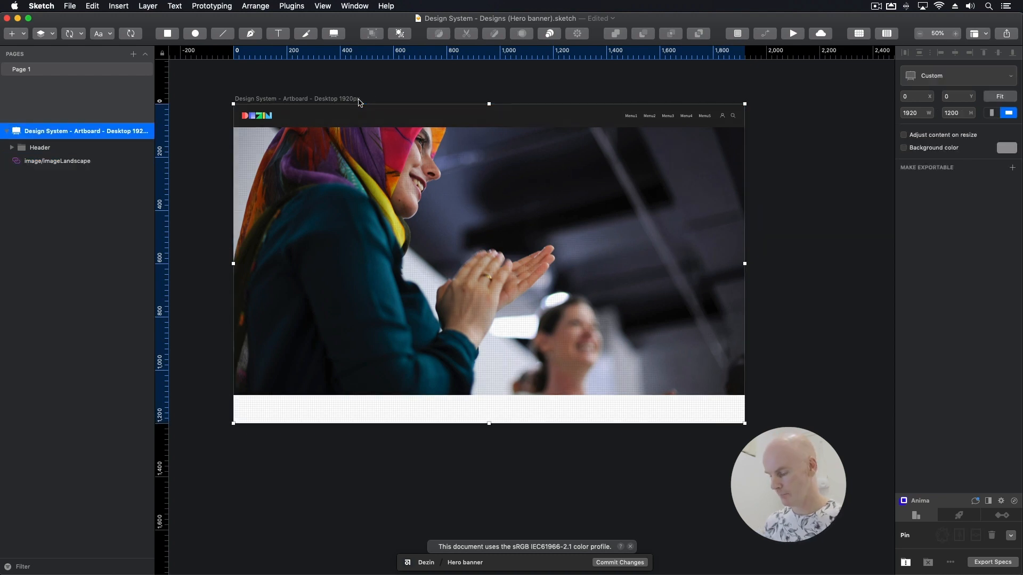
- Shorten the landscape image from its lower edge to the nearest grid line, giving it a height of 1088
key("super+plus")
key("super+plus")
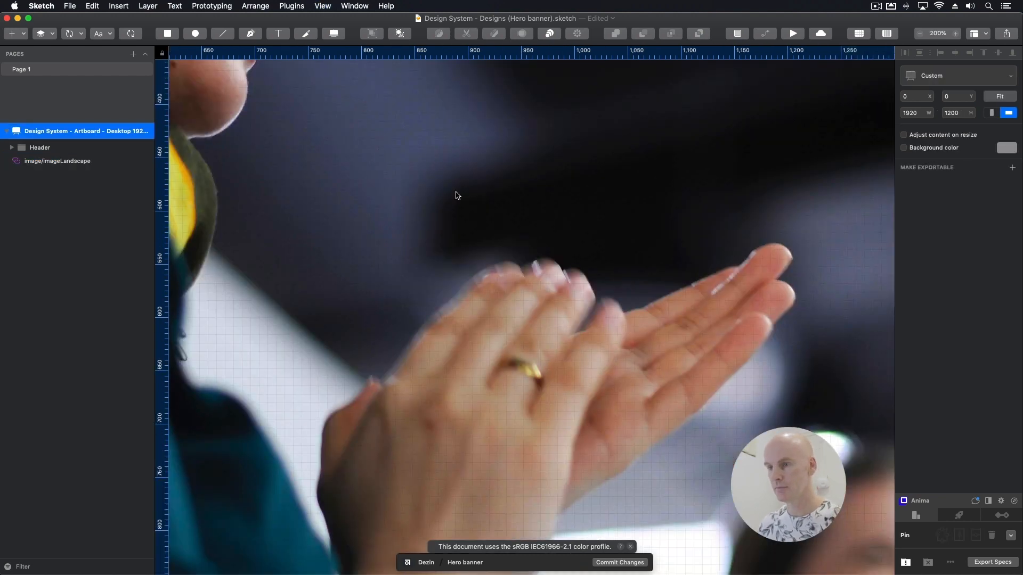
scroll(456, 194, "down", 15)
left_click_drag(624, 169, 633, 218)
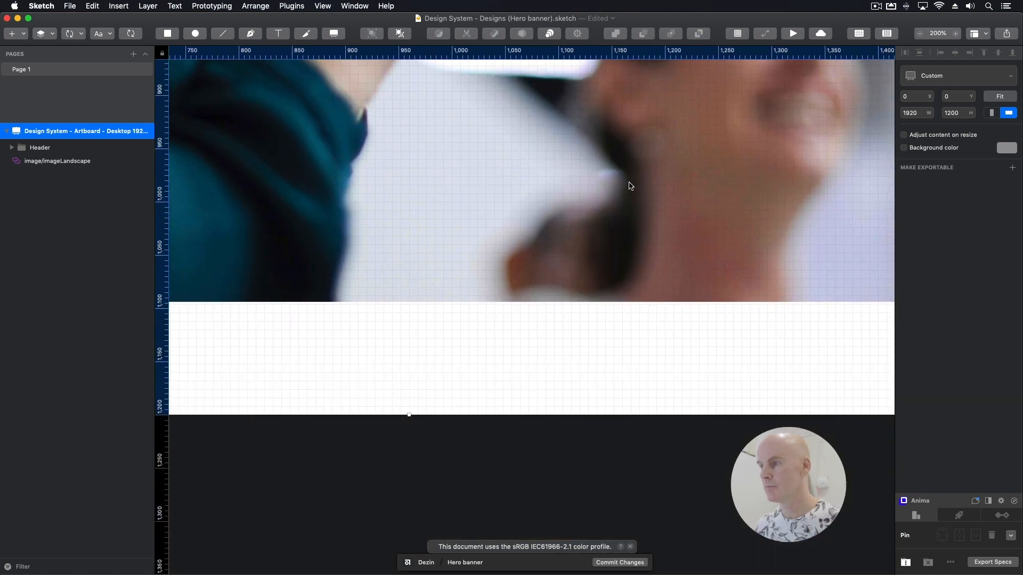
left_click(678, 538)
left_click(630, 216)
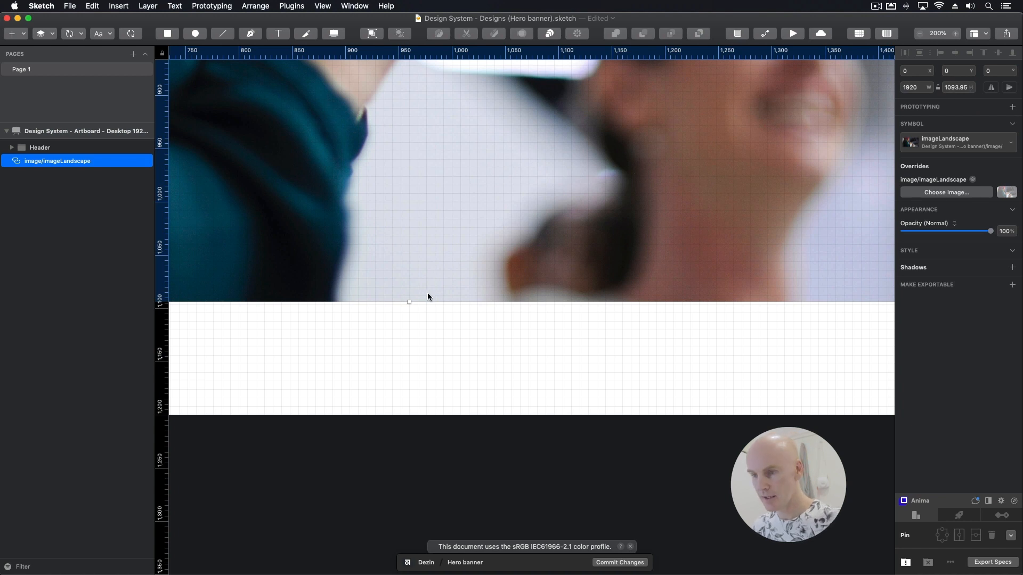
left_click_drag(409, 301, 410, 296)
left_click(958, 88)
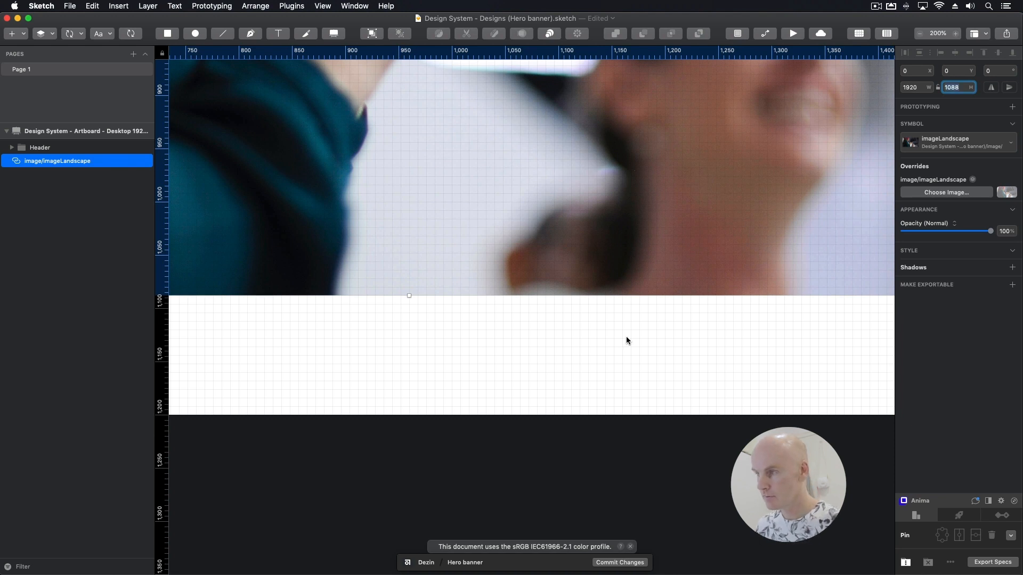
- Replace the picture in the imageLandscape symbol with the photo of gesturing hands beside a laptop from Finder
key("super+minus")
key("super+minus")
key("super+minus")
left_click_drag(733, 251, 697, 236)
left_click(761, 220)
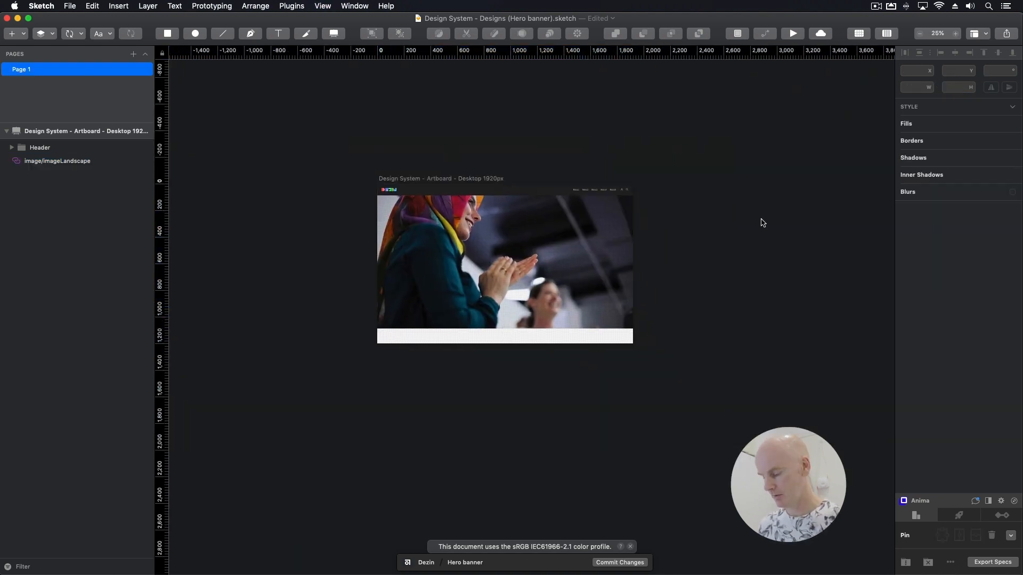
key("super+plus")
scroll(733, 292, "up", 4)
scroll(735, 291, "down", 1)
left_click(589, 276)
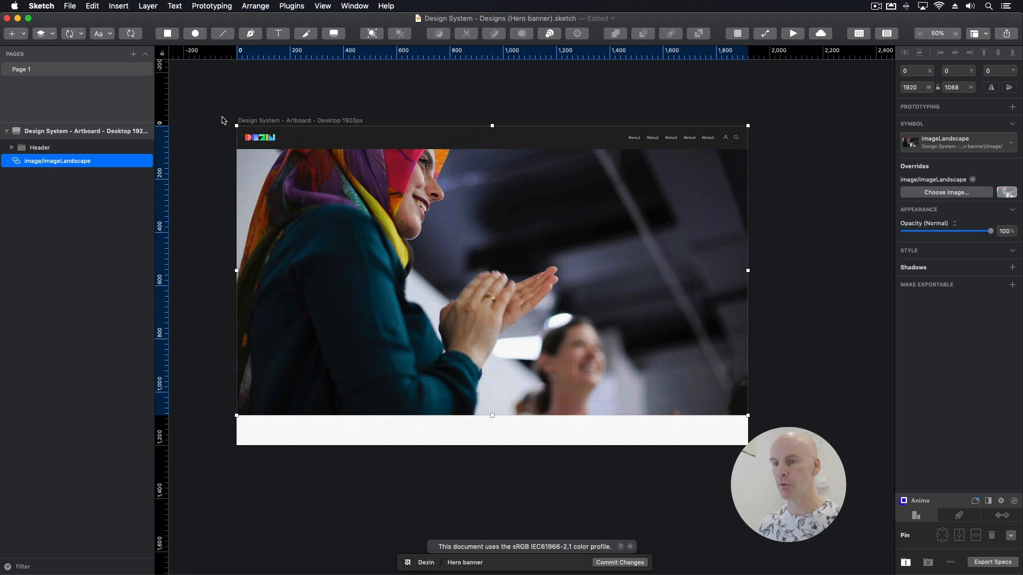
key("super+Tab")
mouse_move(720, 122)
left_mouse_down()
mouse_move(637, 104)
mouse_move(788, 171)
mouse_move(991, 216)
mouse_move(1000, 202)
left_mouse_up()
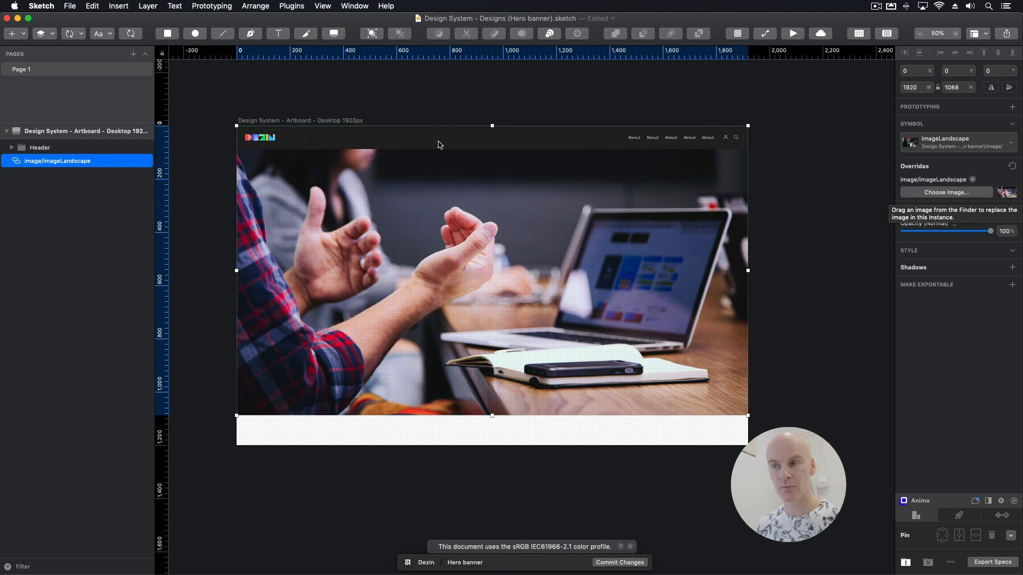
- Set the background Colour override of the black desktop header symbol to None
double_click(394, 138)
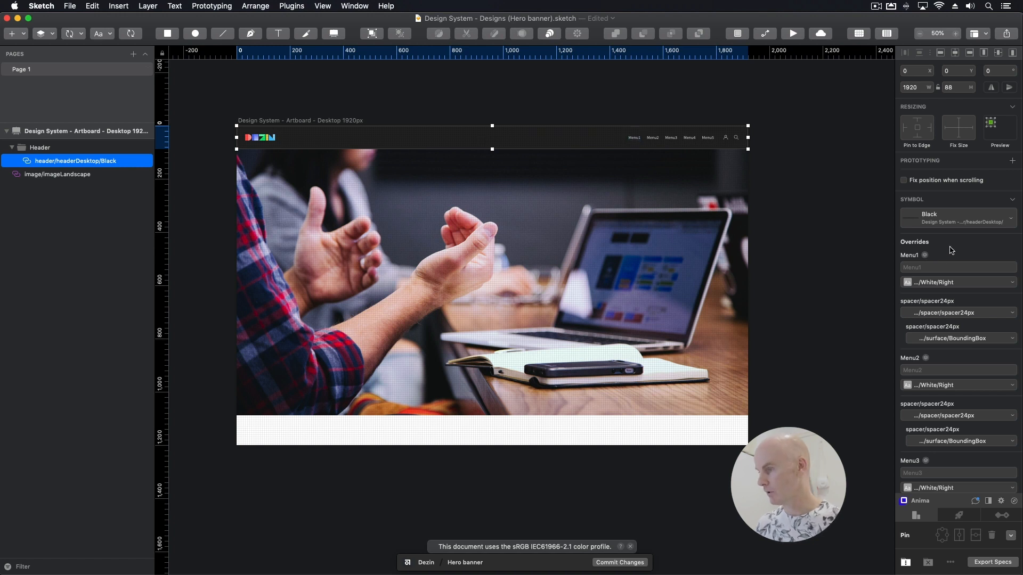
scroll(951, 249, "down", 15)
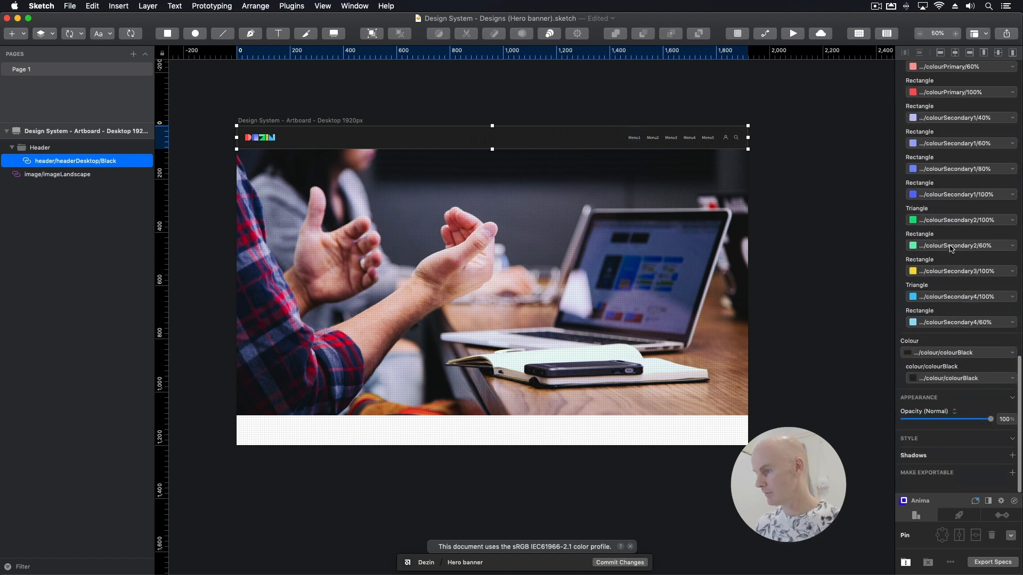
left_click(933, 389)
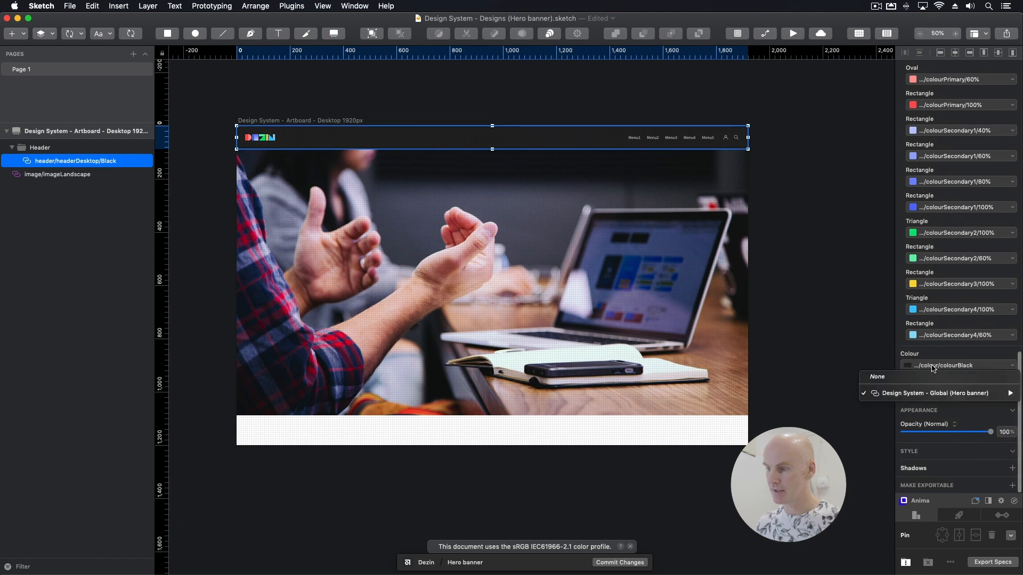
left_click(896, 381)
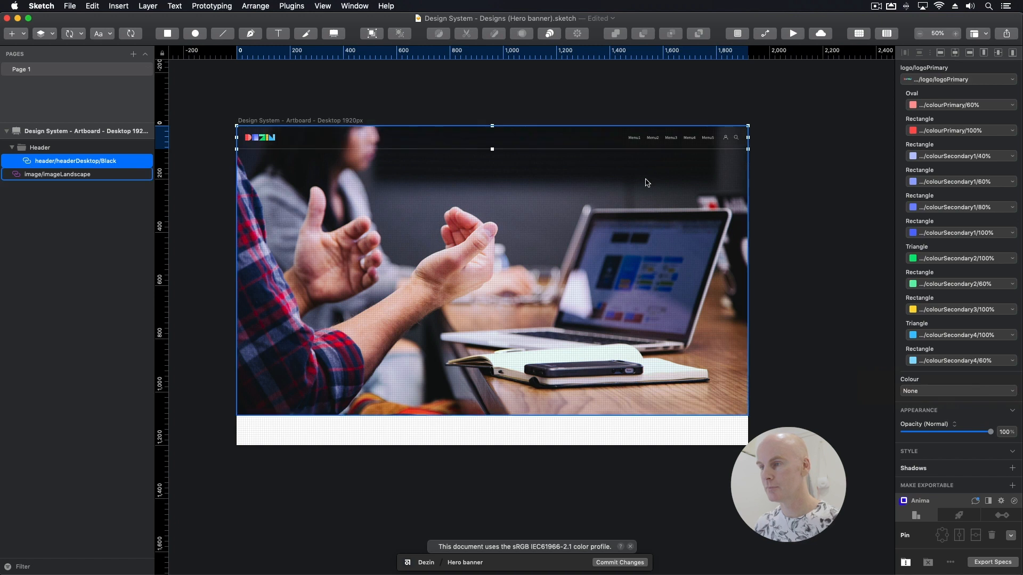
- Select the Desktop 1920px artboard and show its vertical guides
left_click(500, 101)
left_click(471, 279)
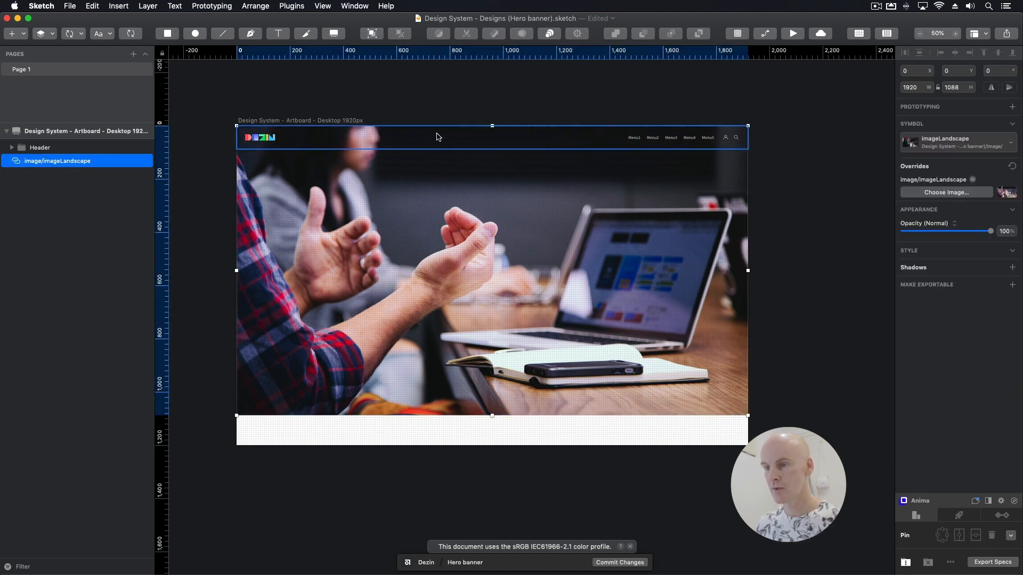
left_click(346, 108)
left_click(312, 122)
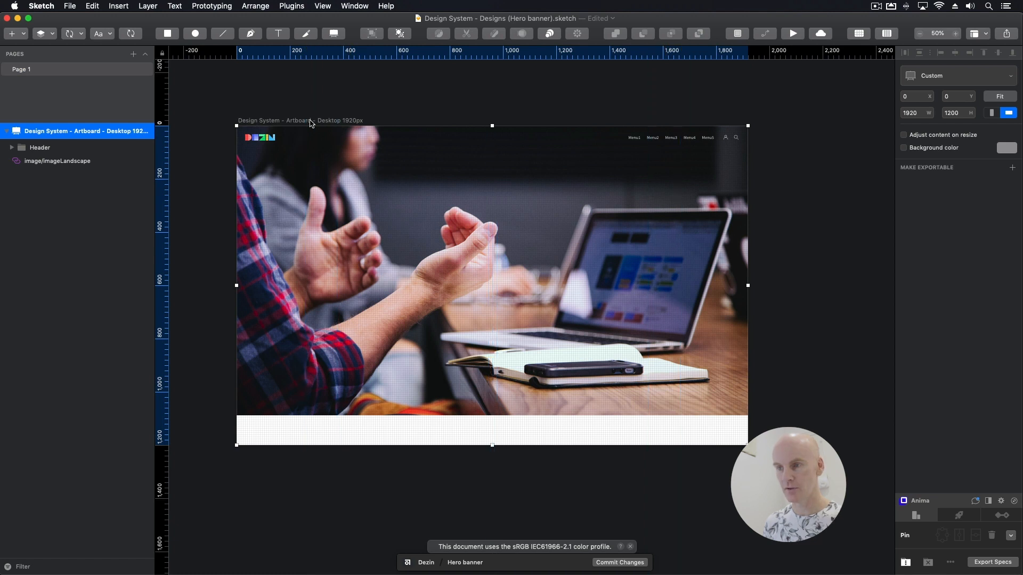
key("super+2")
left_click_drag(367, 197, 529, 269)
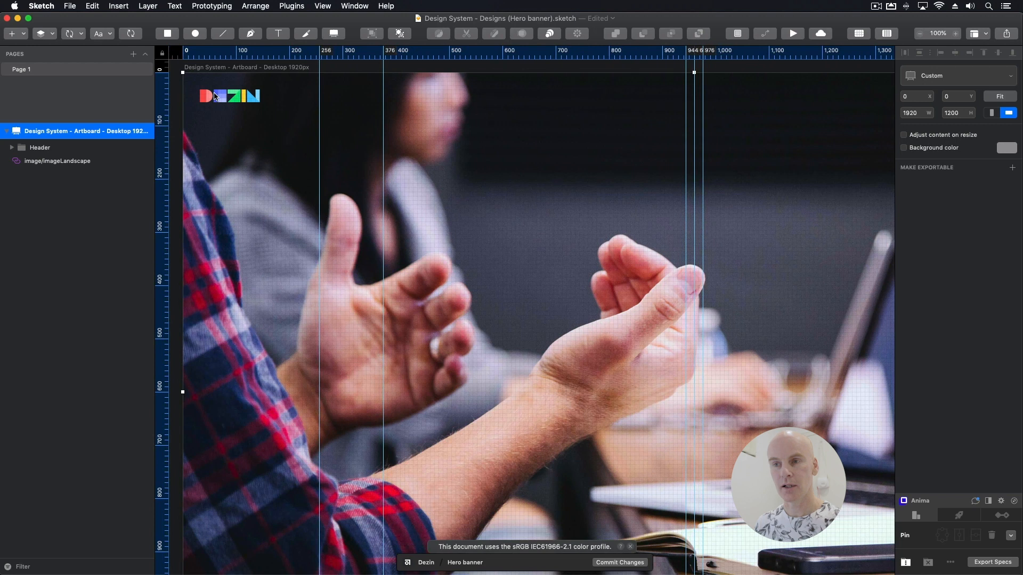
- Place a text layer over the image in the Design System - Global style dt/h/h1Display/White/Center
left_click(105, 34)
mouse_move(116, 49)
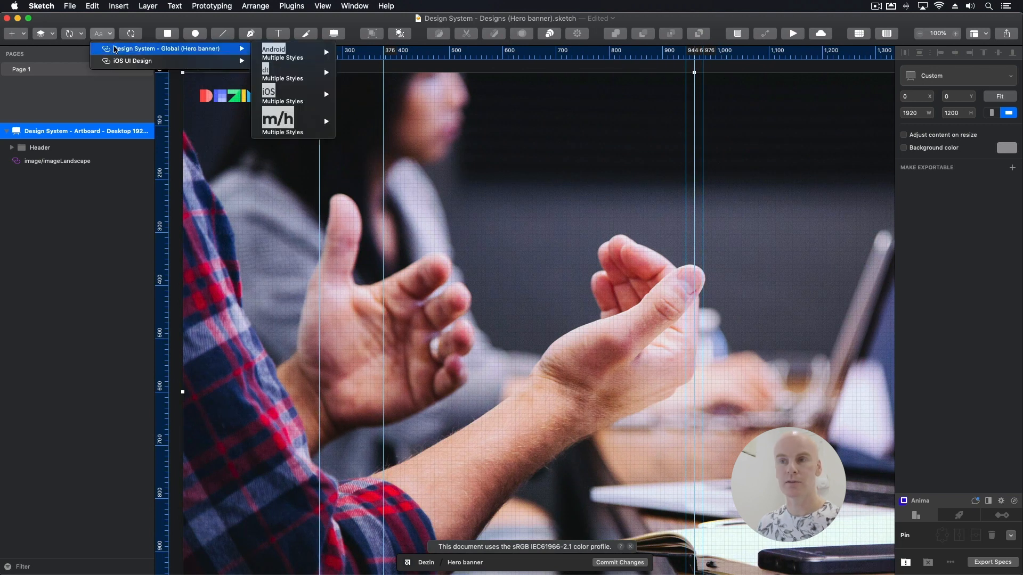
mouse_move(292, 76)
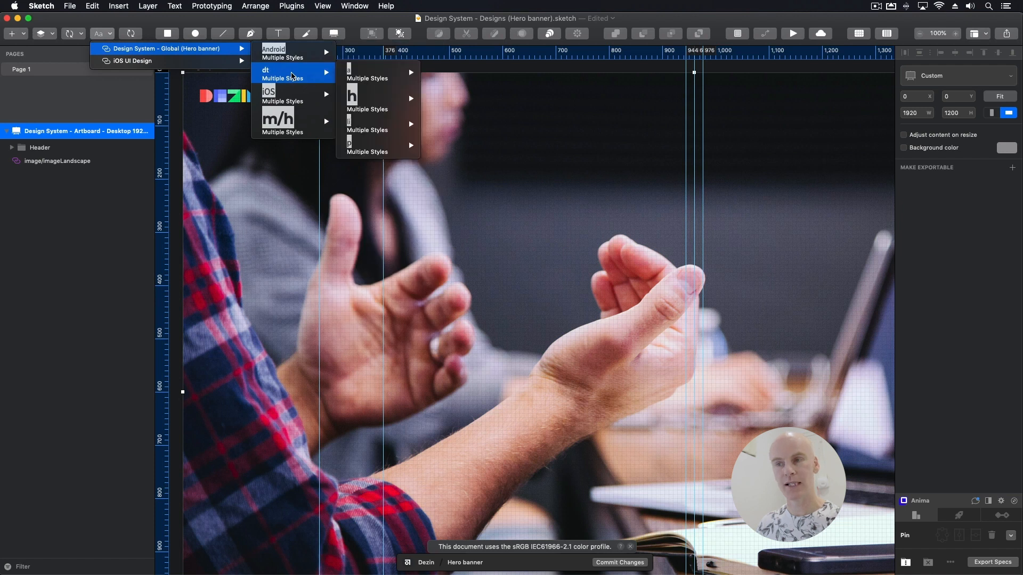
mouse_move(373, 102)
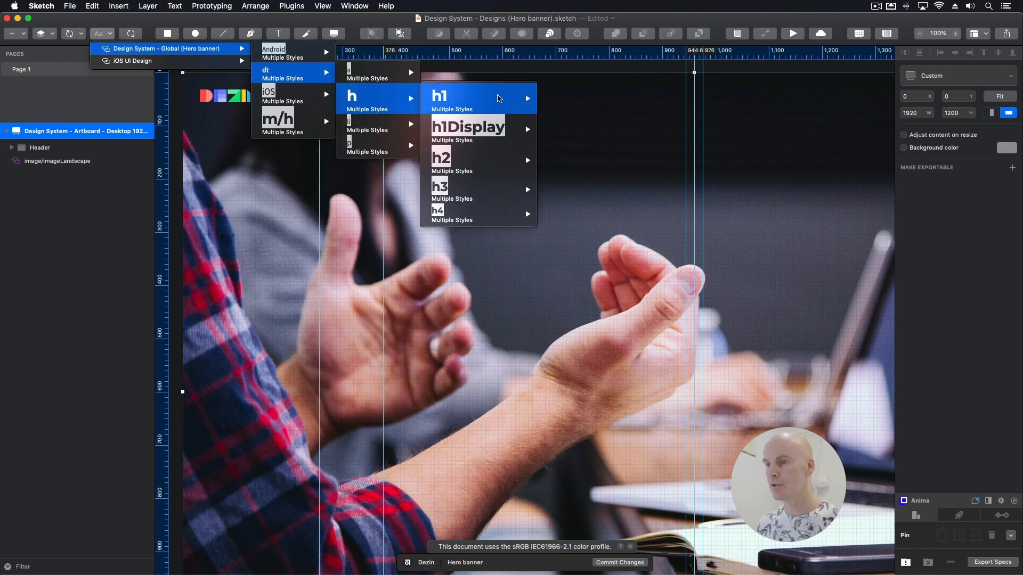
mouse_move(486, 133)
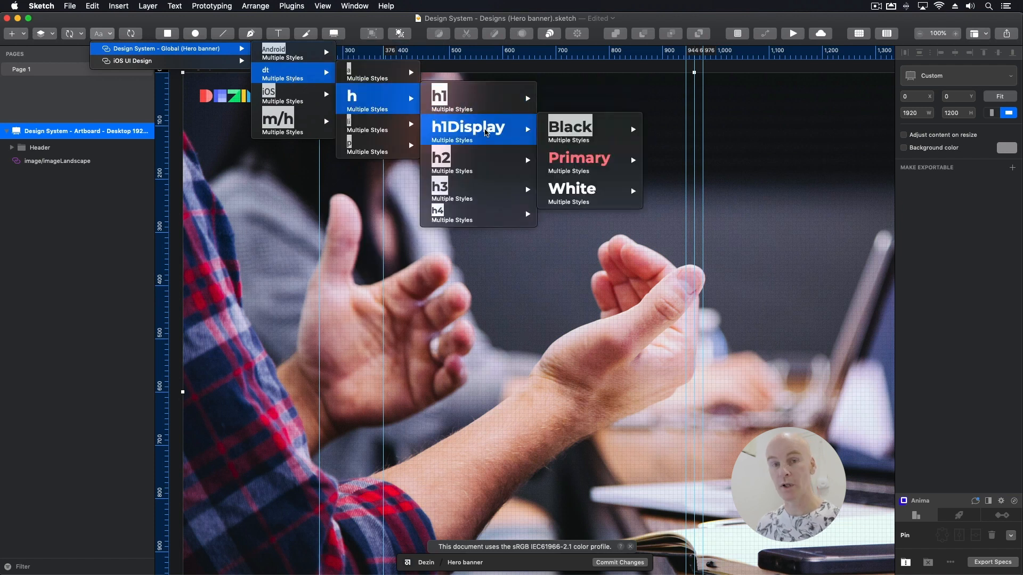
mouse_move(593, 192)
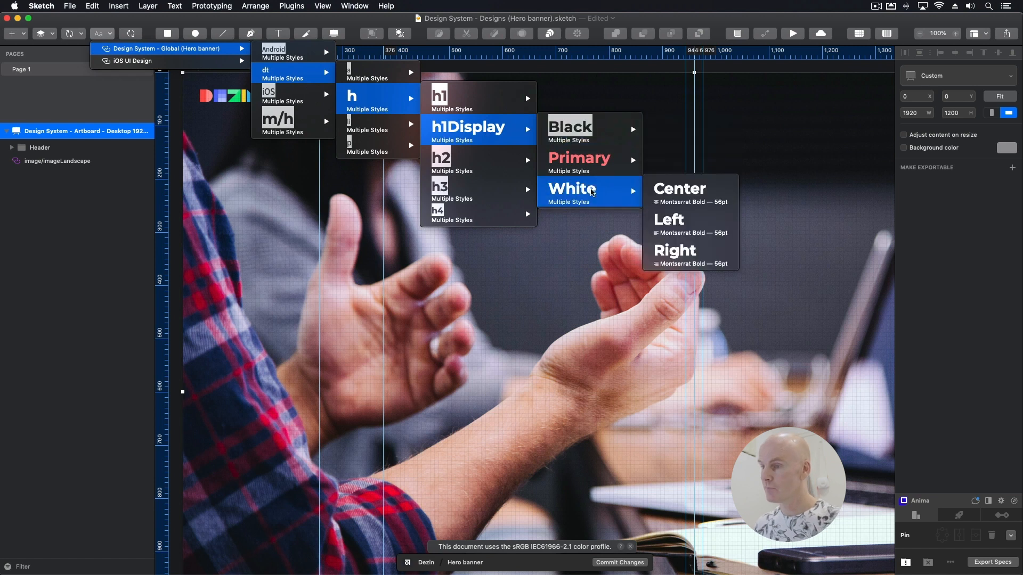
left_click(683, 190)
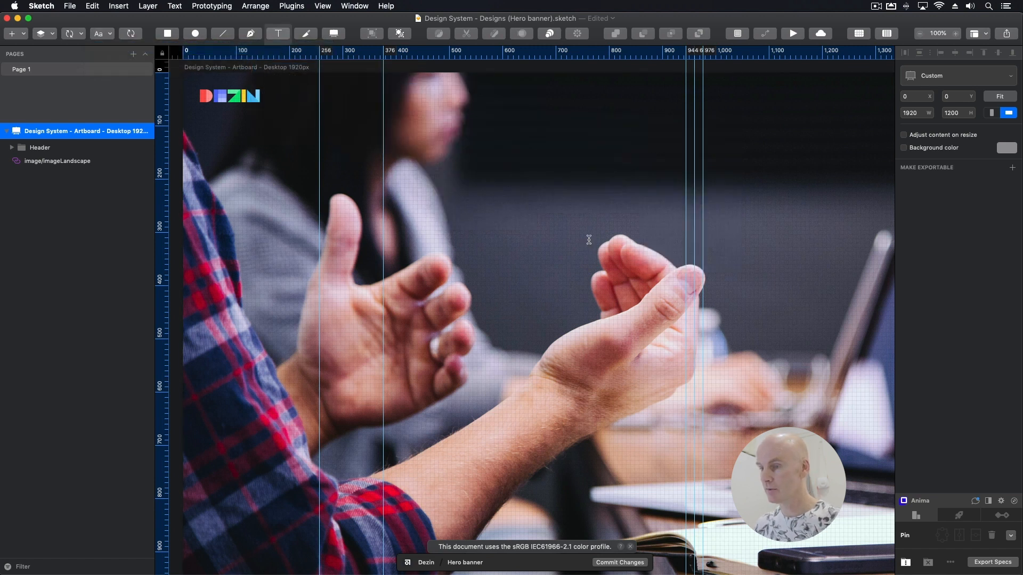
left_click(590, 179)
key("super+minus")
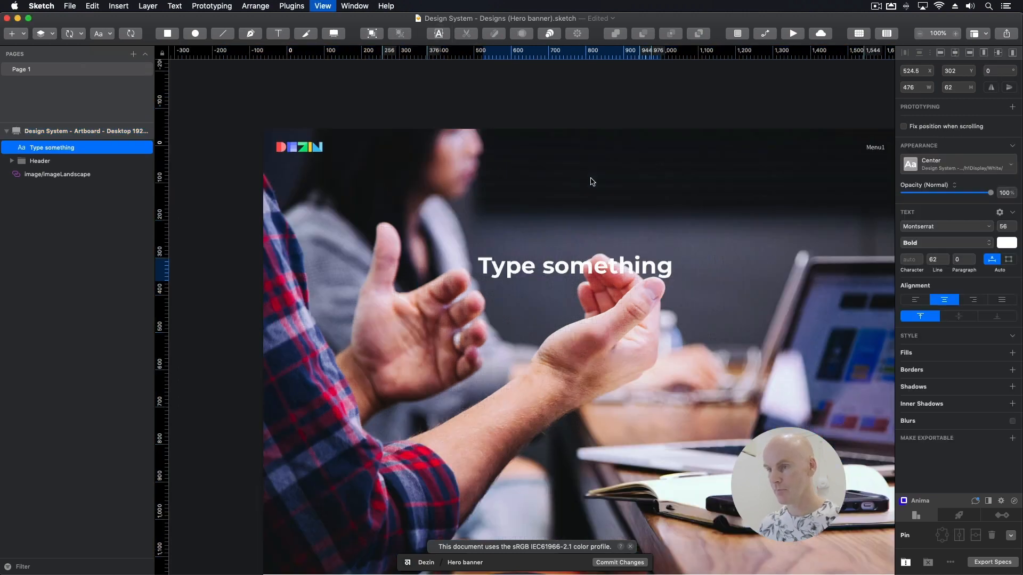
- Move the placeholder text to Y 396 near the 376 guide and widen its box to the 1544 guide
left_click(584, 166)
left_click_drag(658, 165, 539, 110)
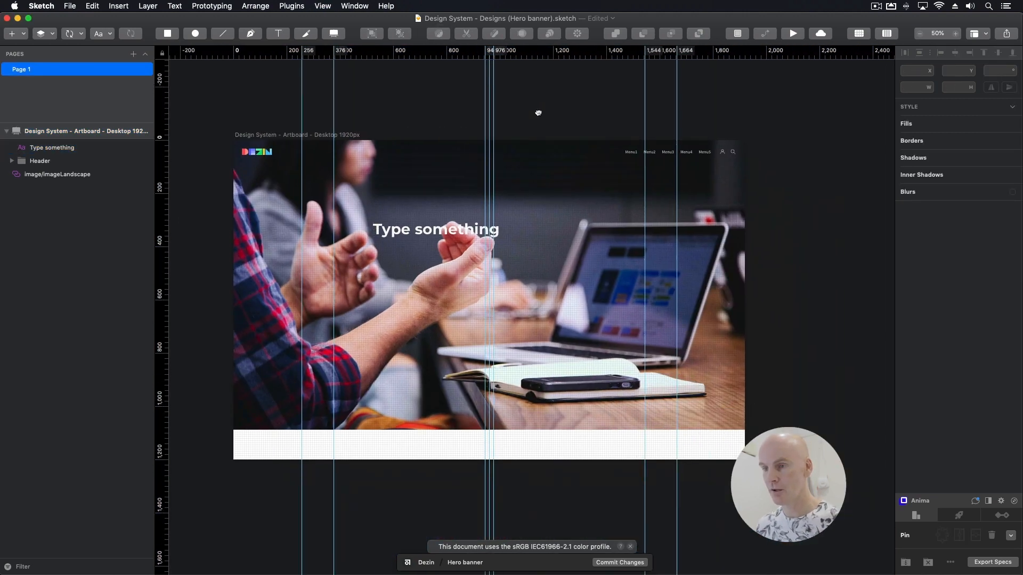
left_click(397, 256)
left_click_drag(396, 256, 394, 254)
left_click_drag(461, 253, 645, 261)
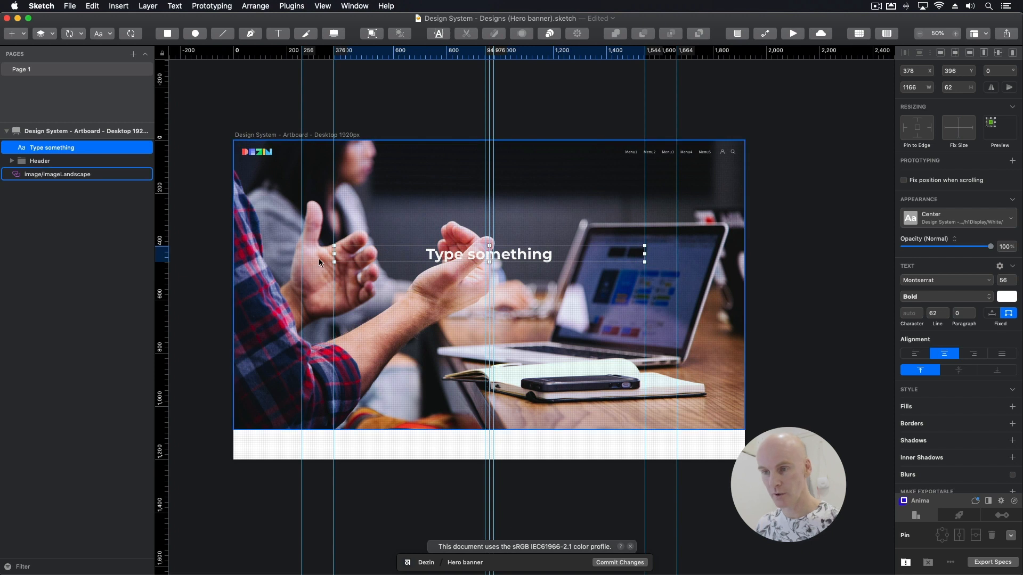
- Snap the text box's left edge exactly to the 376 guide, making it 1168 wide, and check its right edge
key("super+plus")
key("super+plus")
left_click_drag(176, 297, 656, 213)
left_click_drag(403, 231, 401, 231)
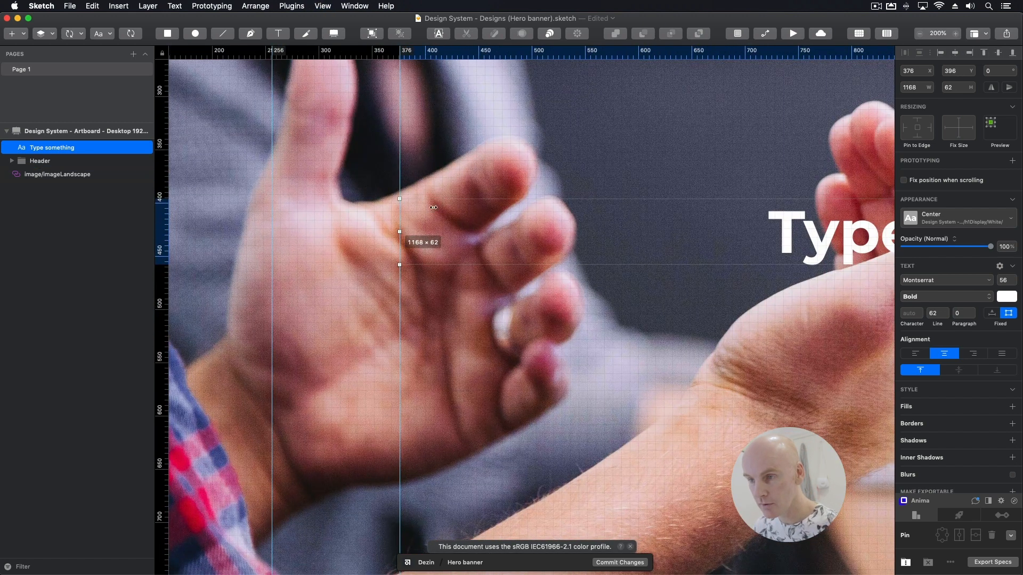
left_click(496, 174)
left_click_drag(496, 174, 2, 158)
left_click_drag(874, 205, 355, 187)
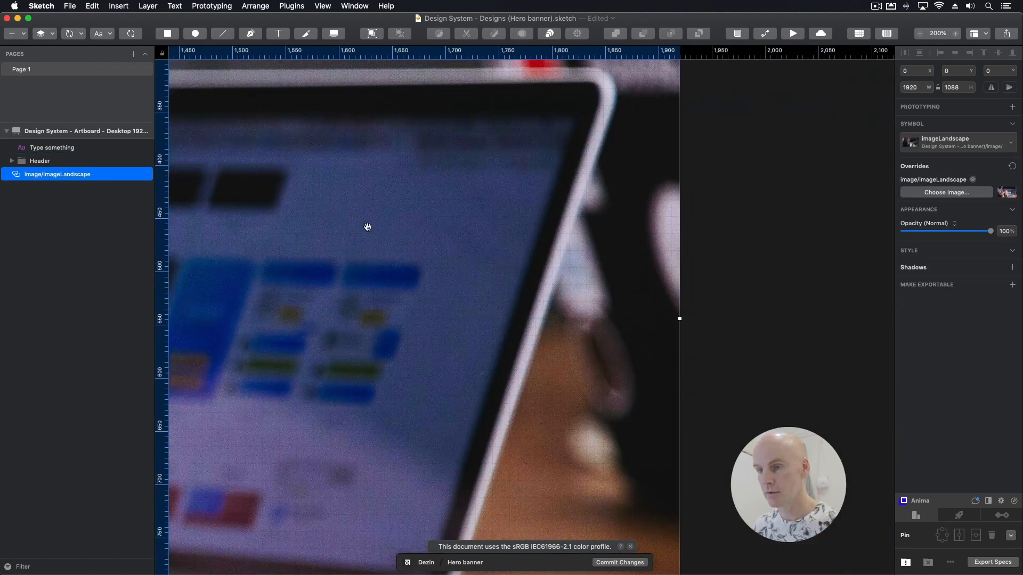
scroll(359, 225, "left", 10)
left_click(352, 225)
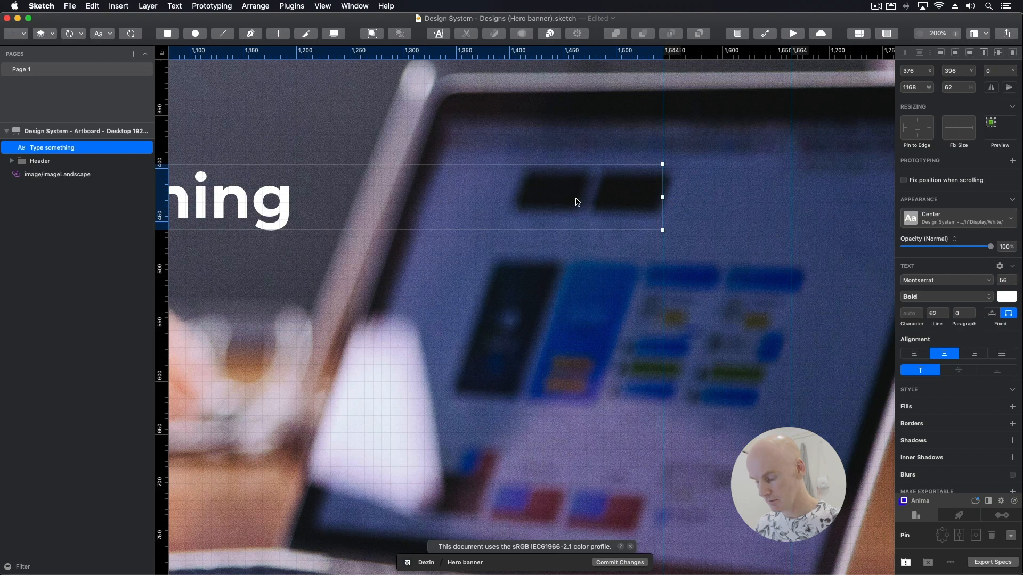
- Move the placeholder text down to Y 405 and hide the guides and grid
scroll(692, 202, "left", 8)
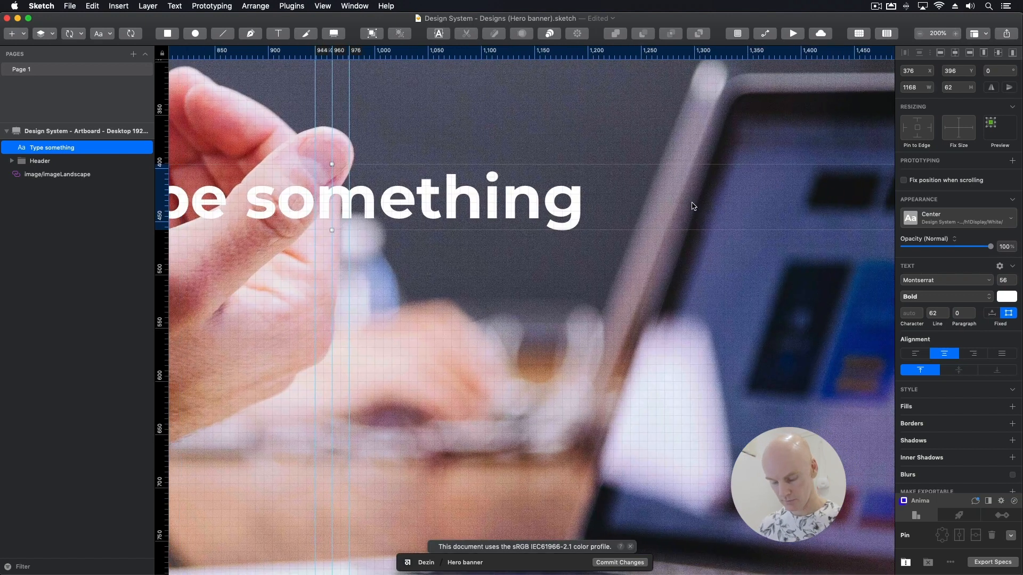
key("l")
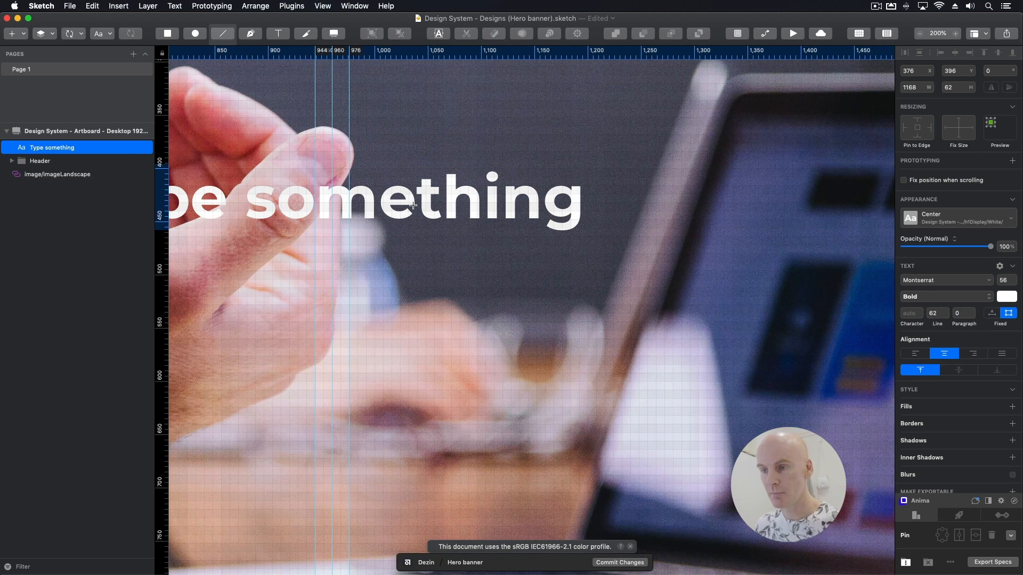
key("Escape")
left_click_drag(384, 213, 385, 216)
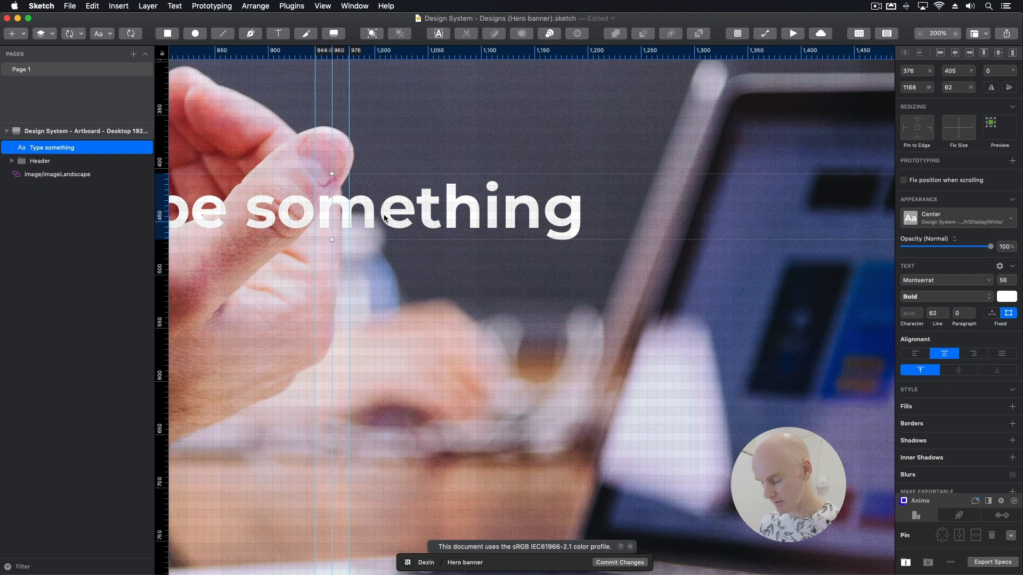
key("super+minus")
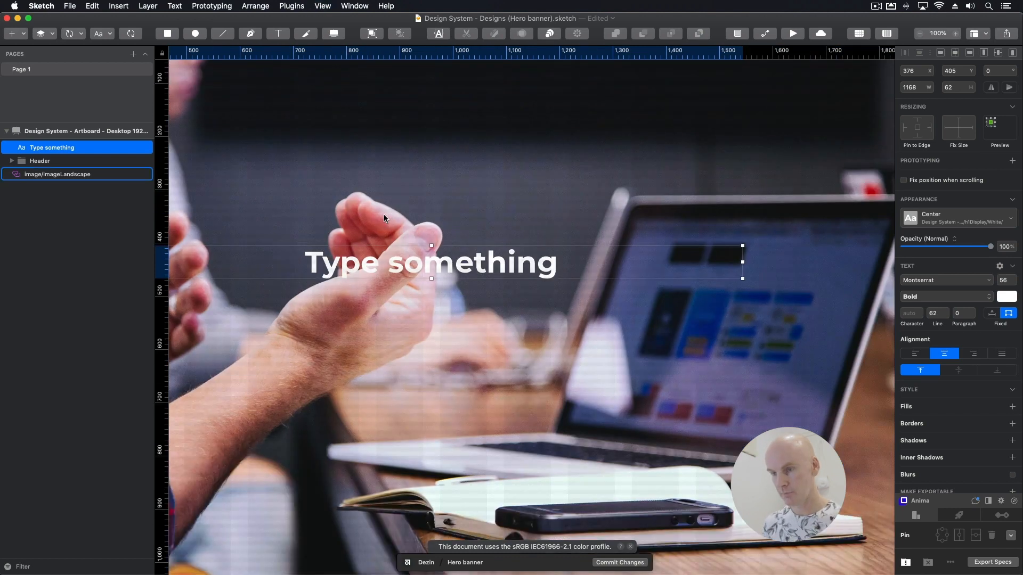
key("super+minus")
scroll(400, 214, "left", 1)
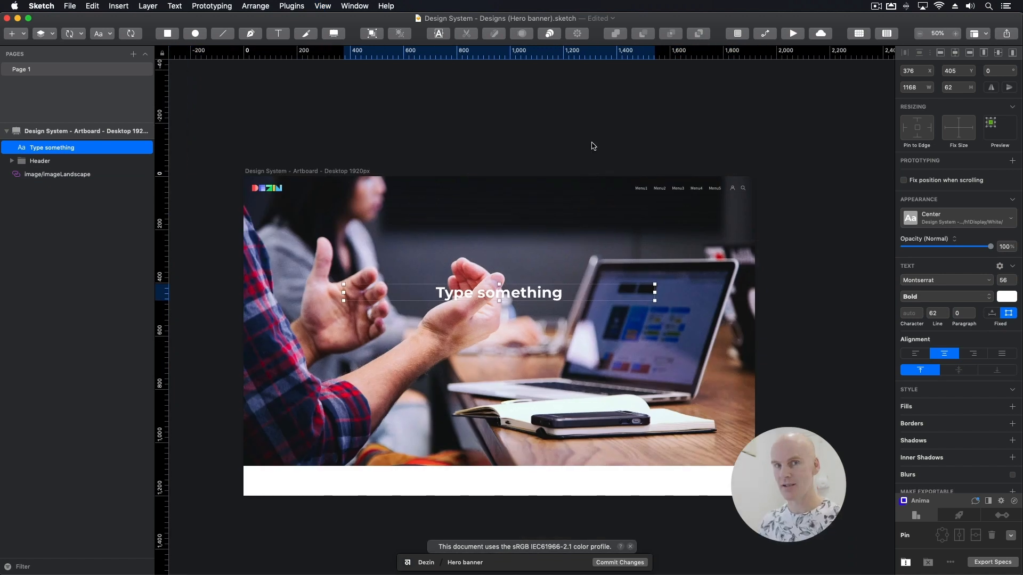
- Replace the placeholder text with "Welcome to Dezin, we create experiences that scale."
double_click(528, 292)
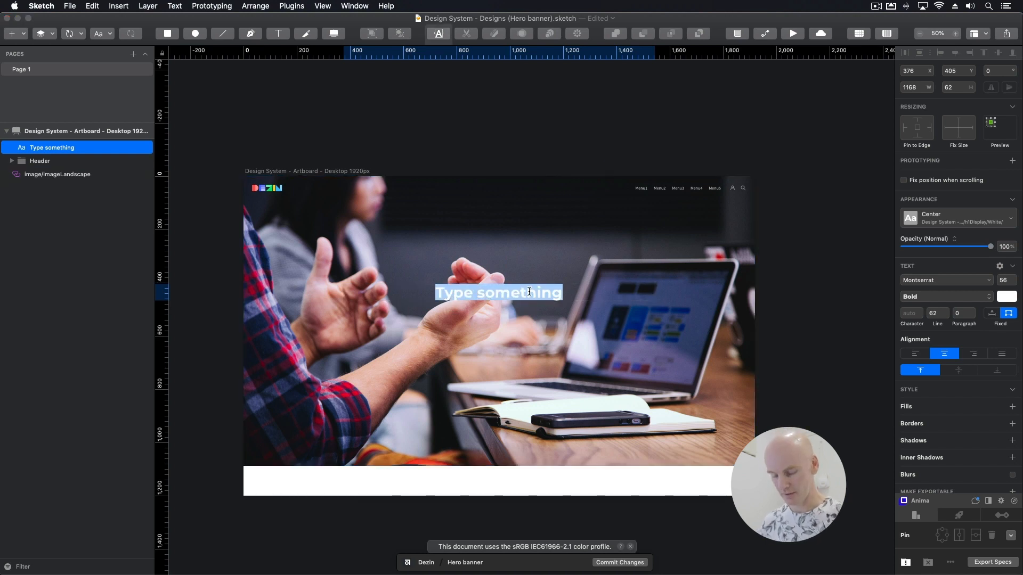
type("Welcome to Dezin, we create ")
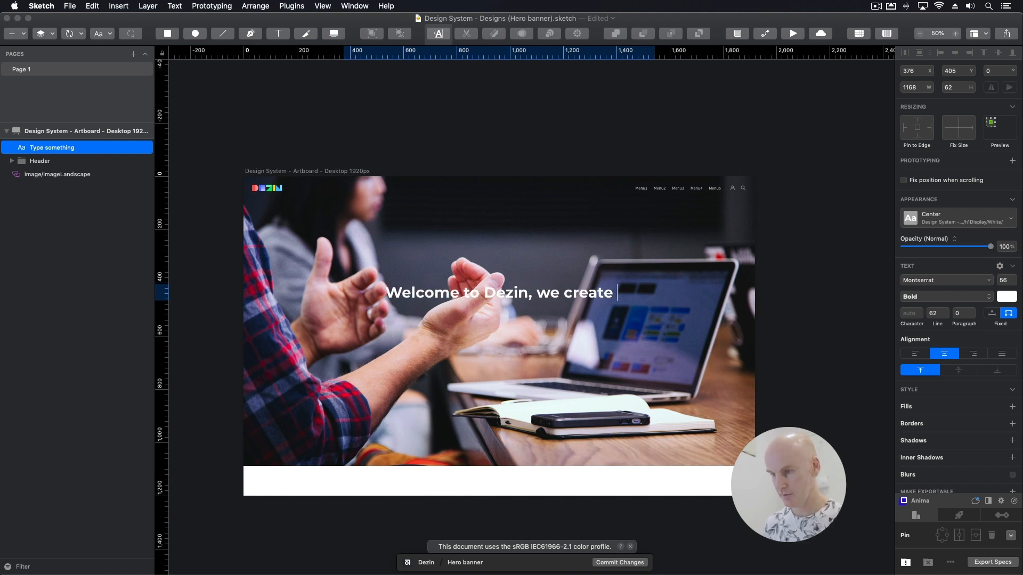
type("experie")
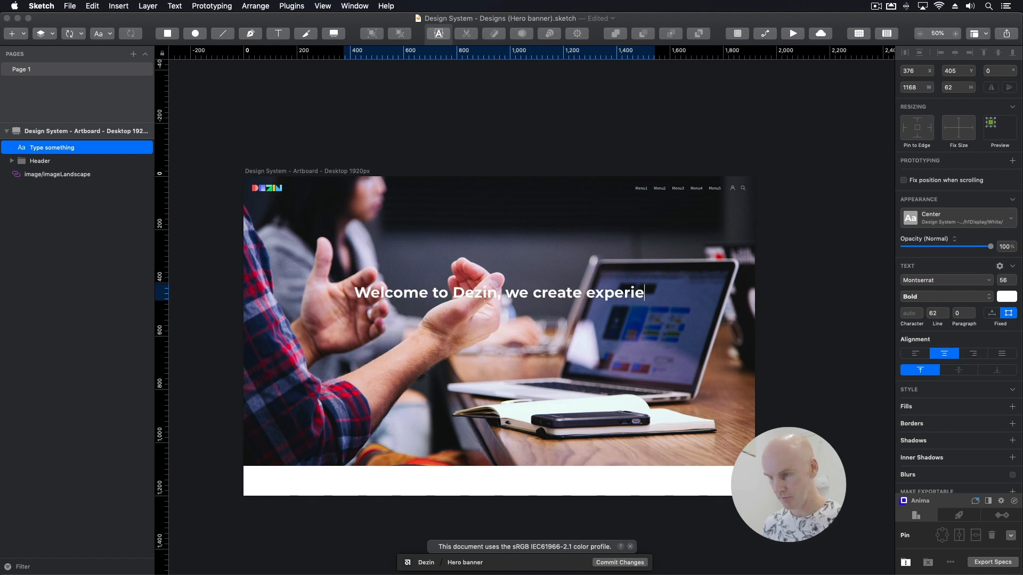
type("nces that ")
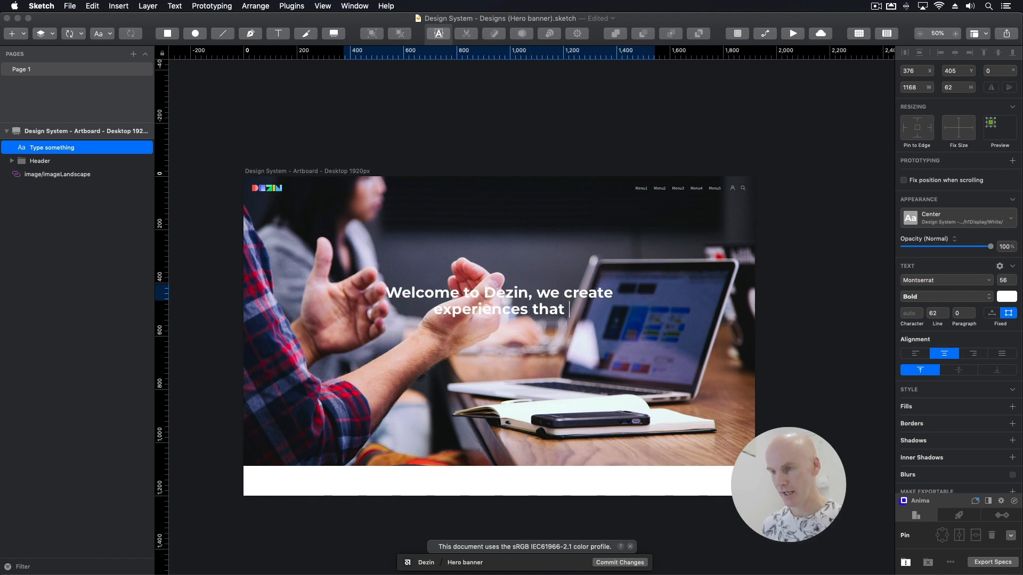
type("scale.")
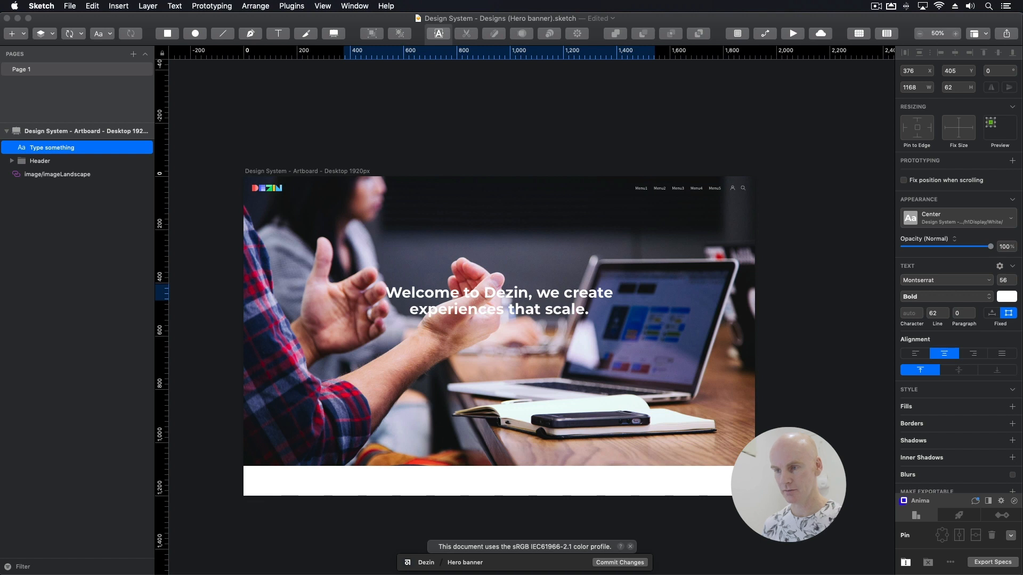
key("Escape")
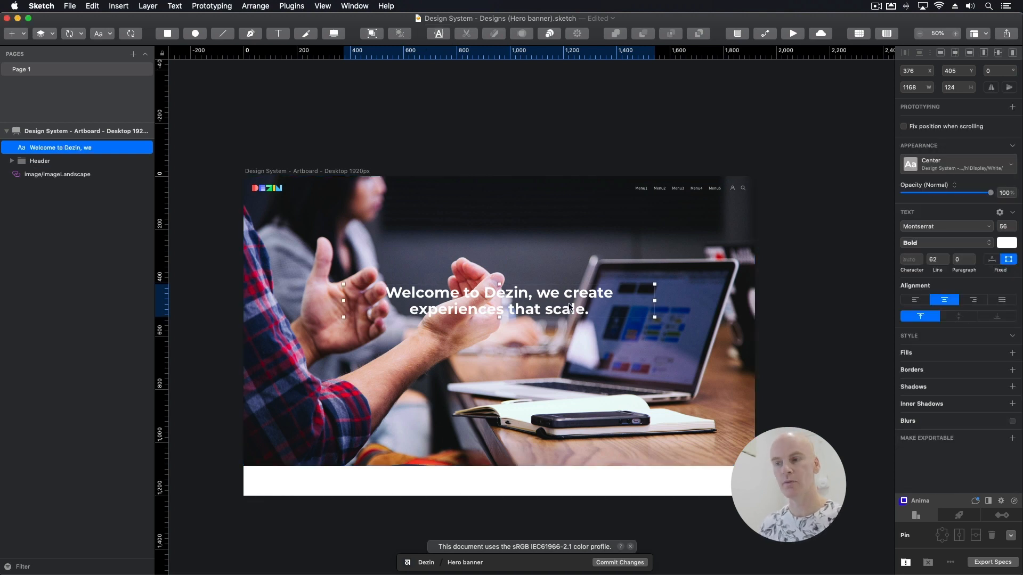
- Draw a 1920 × 1088 rectangle from the artboard's origin, covering the whole landscape image
left_click(298, 221)
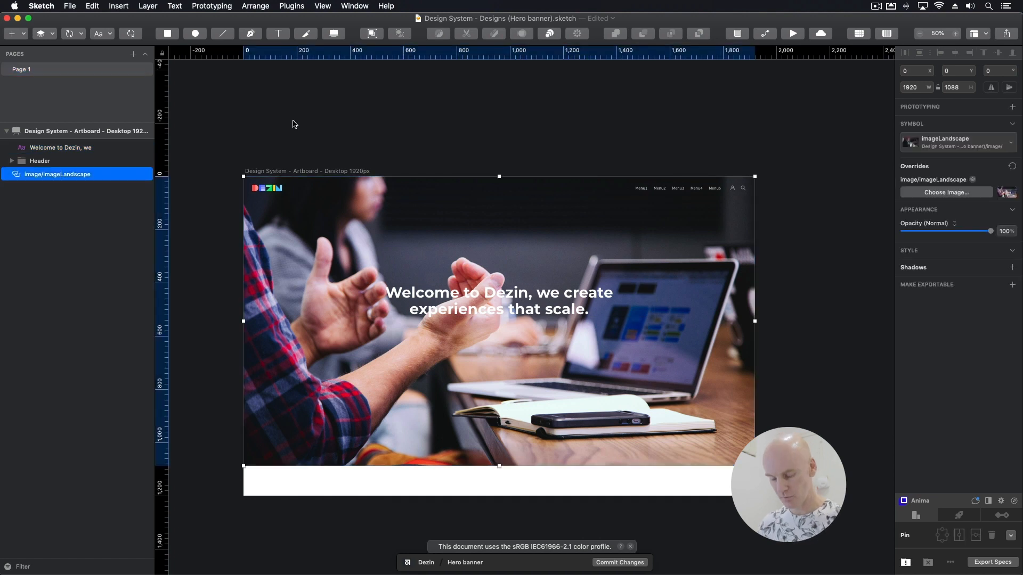
key("r")
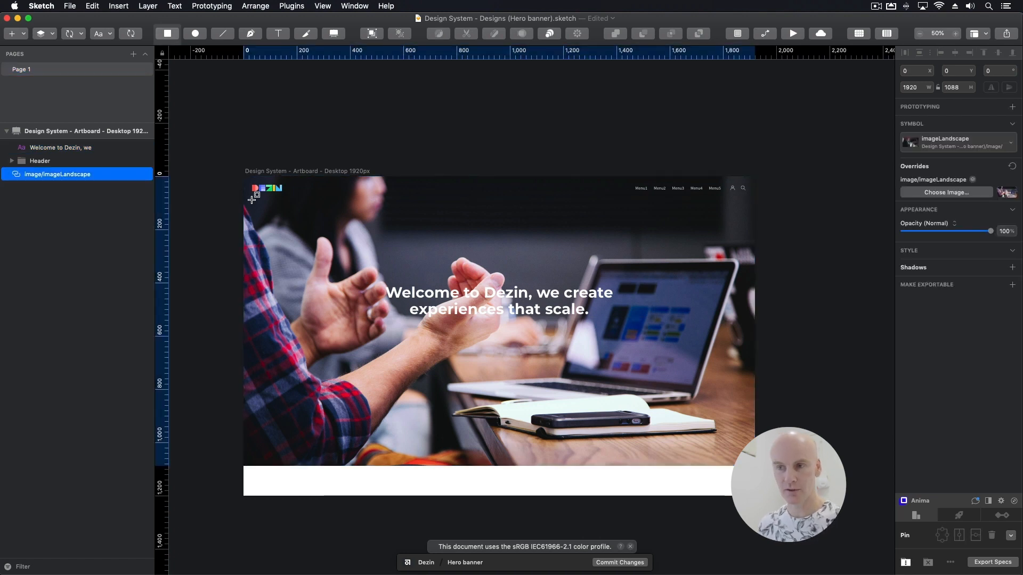
left_click_drag(243, 174, 755, 466)
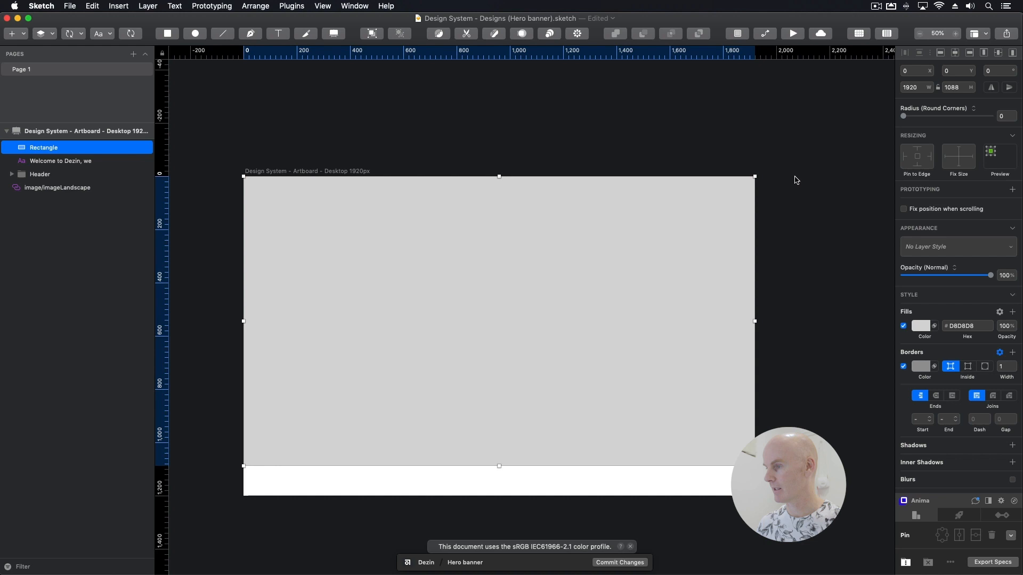
- Apply the shared layer style colour/colourBlack from the Design System - Global library to the 1920 × 1088 rectangle
left_click(936, 247)
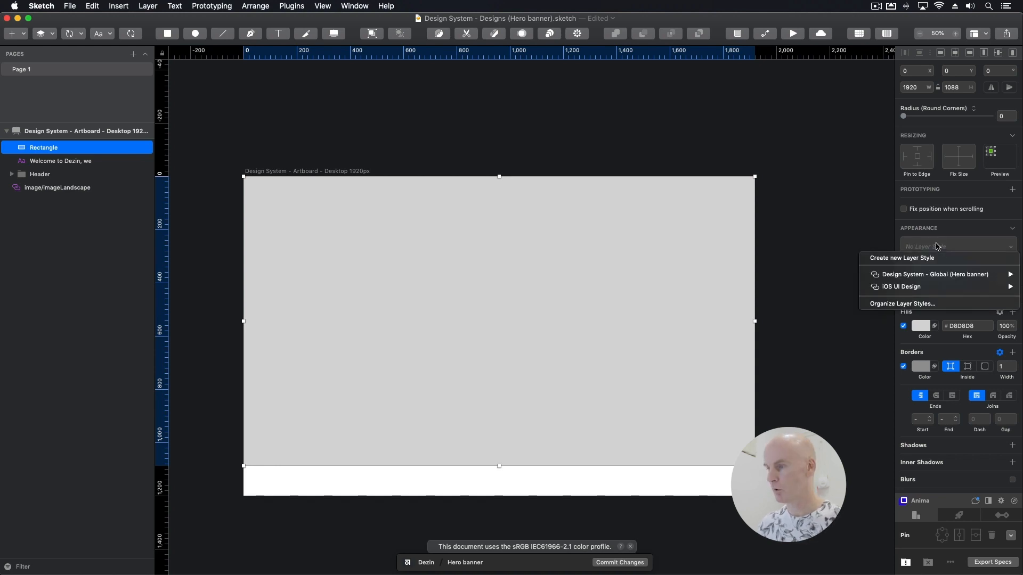
mouse_move(914, 276)
mouse_move(813, 278)
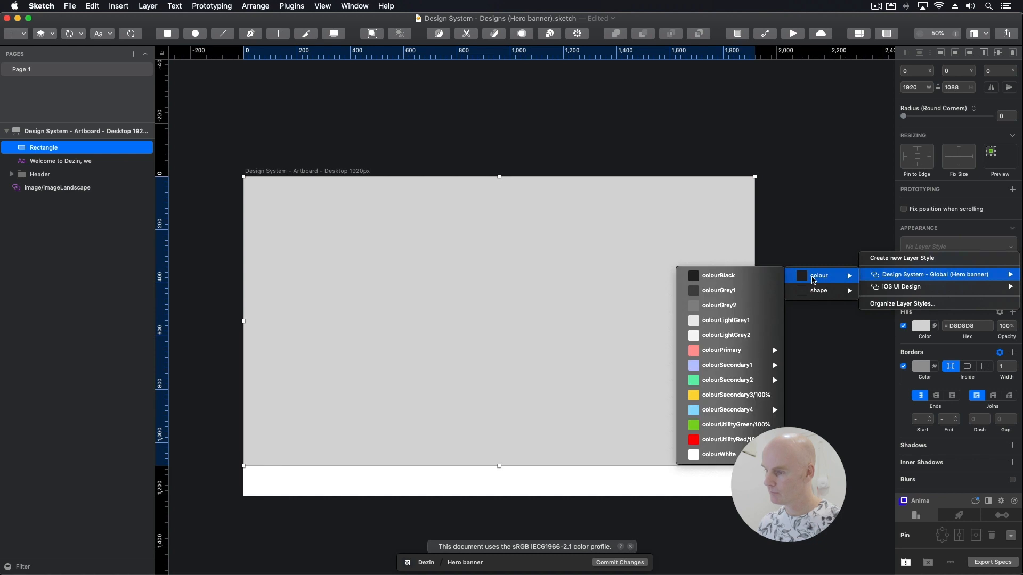
left_click(738, 280)
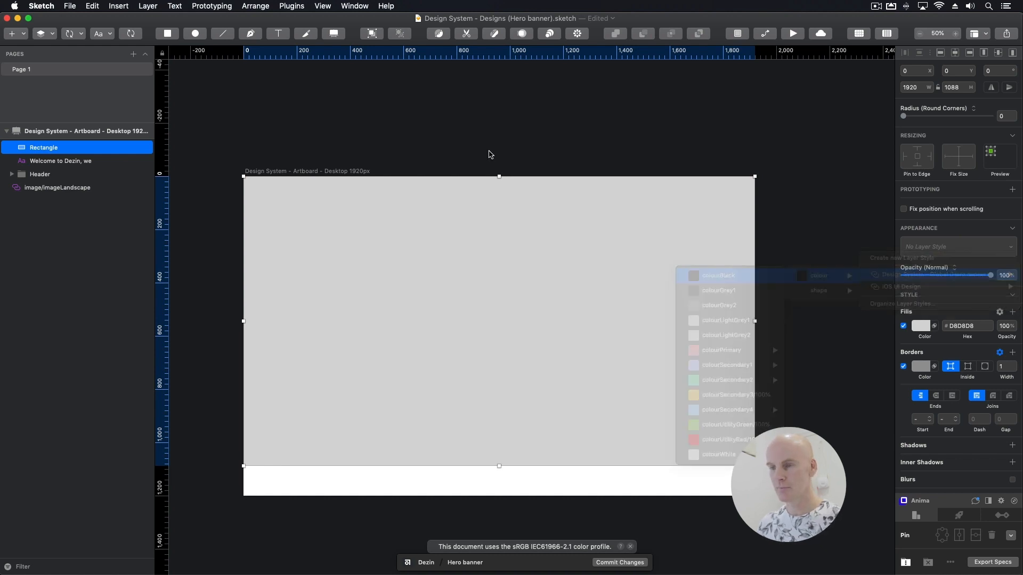
left_click(482, 133)
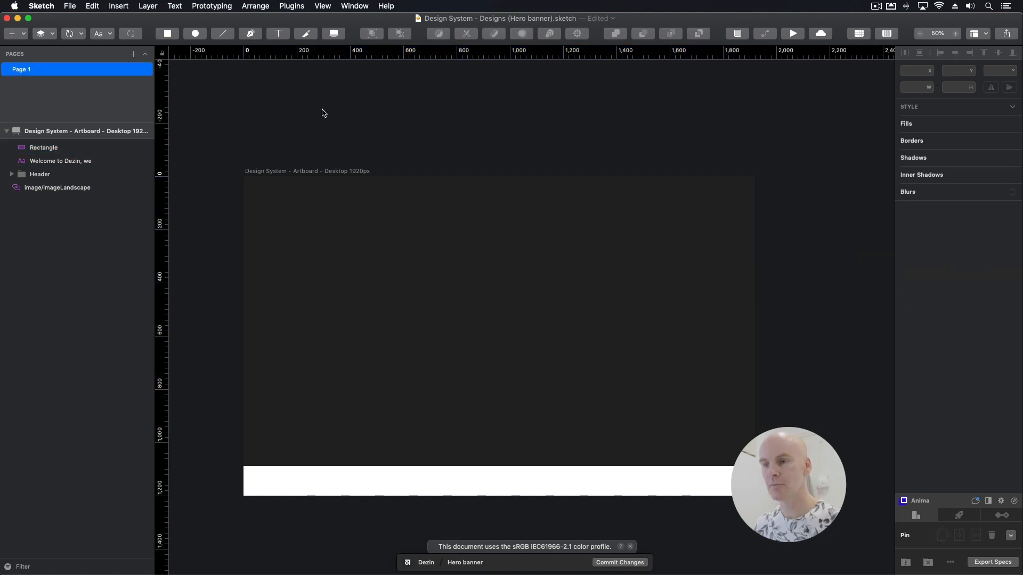
- Switch to the Design System - Global document and open its Symbols page with the design system artboards in view
key("super+grave")
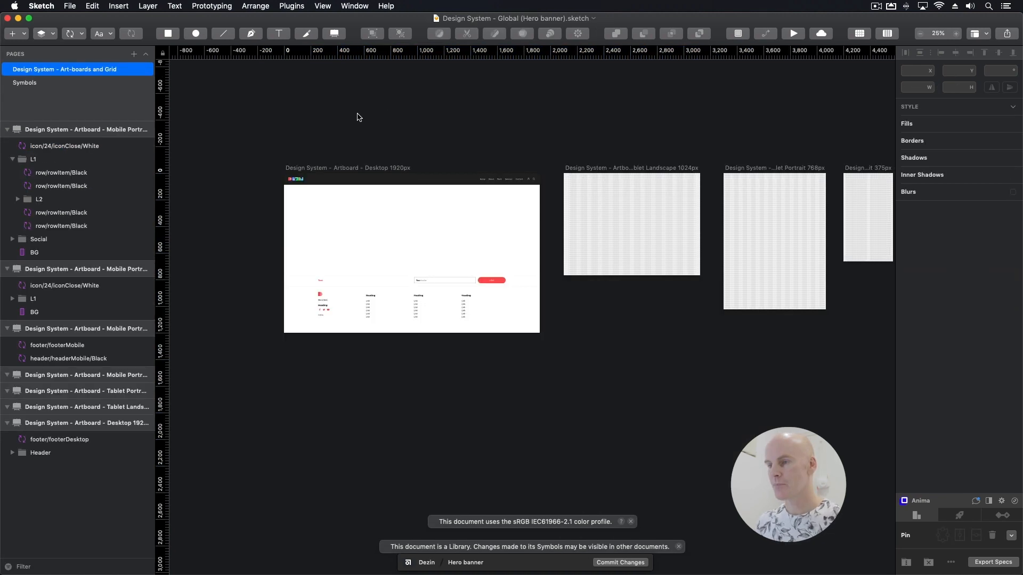
left_click(64, 84)
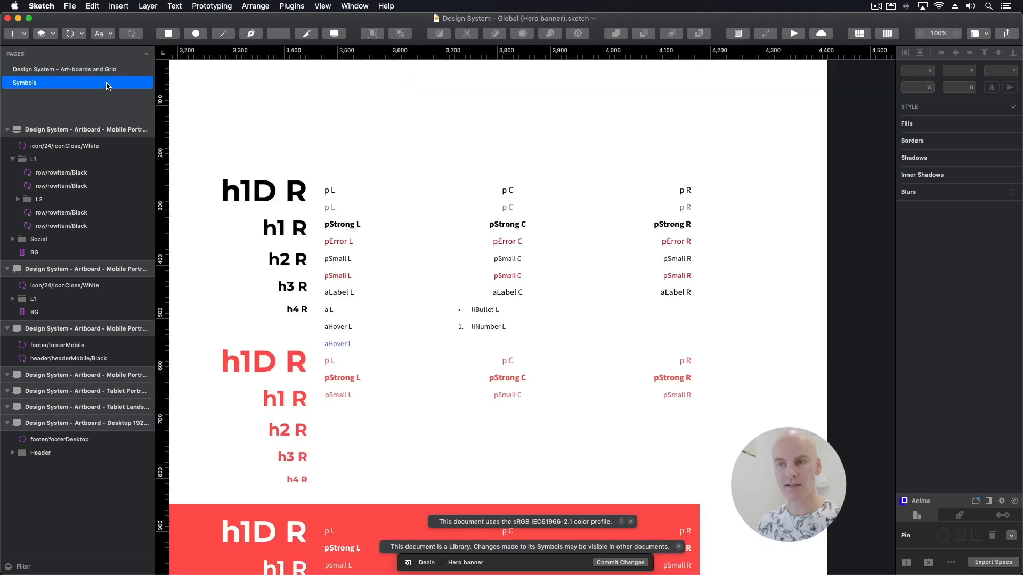
key("super+minus")
key("super+minus")
key("super+minus")
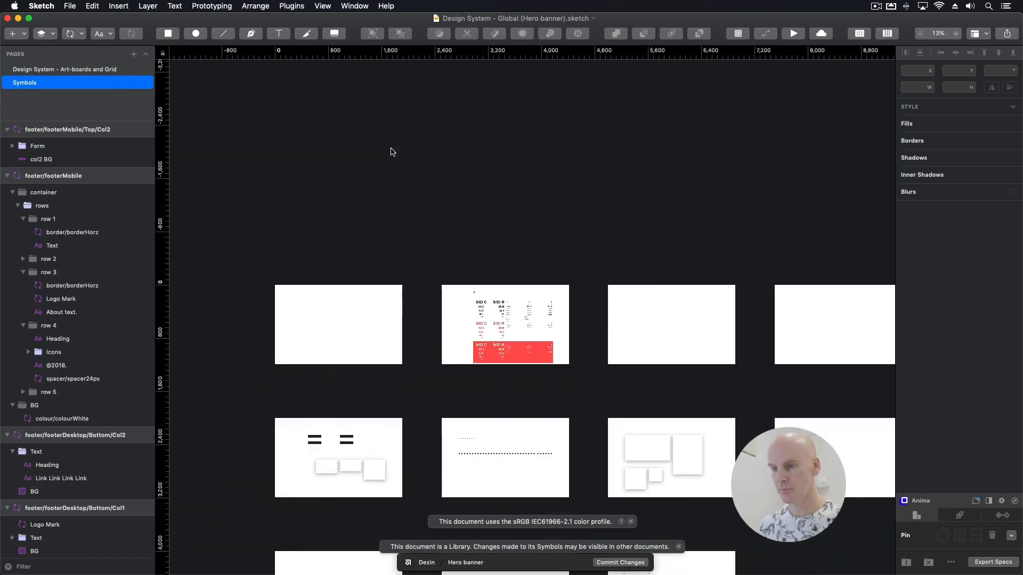
scroll(414, 174, "down", 5)
left_click_drag(418, 174, 420, 144)
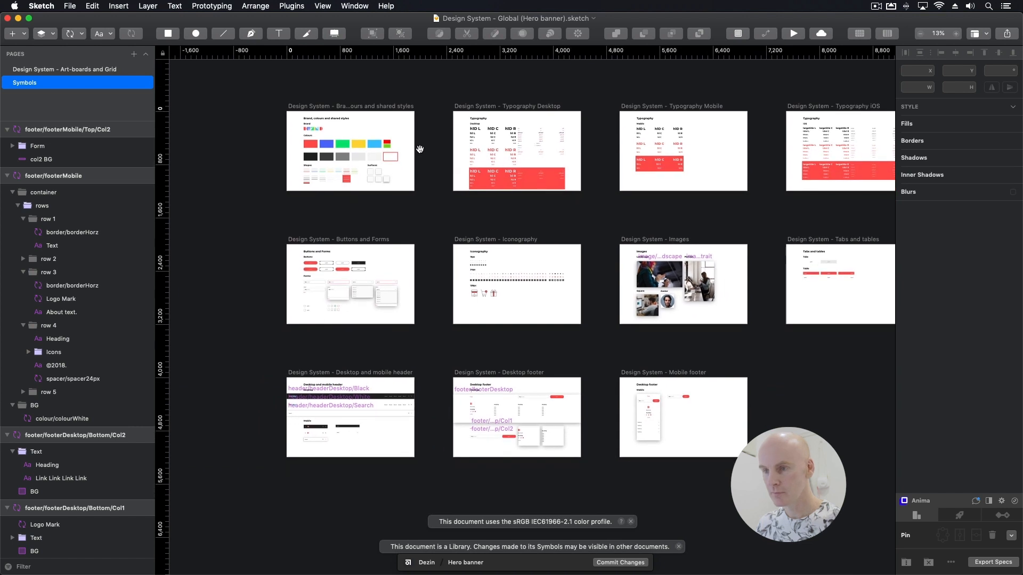
scroll(420, 144, "right", 3)
scroll(420, 145, "down", 1)
scroll(364, 177, "left", 2)
scroll(363, 177, "up", 2)
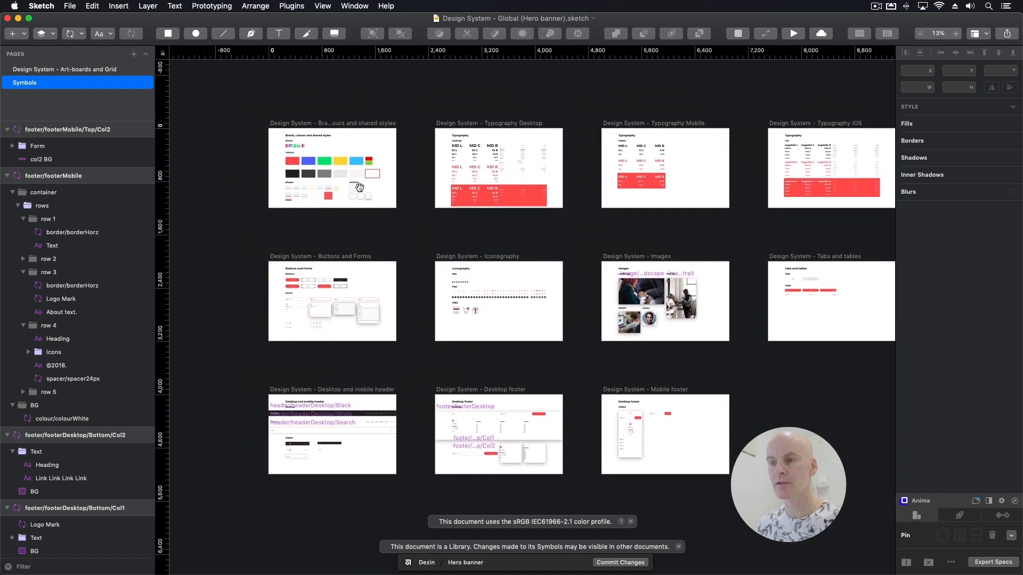
- Examine the colour swatches on the Brand, colours and shared styles artboard, including the utility red and green ones
left_click(341, 175)
key("super+plus")
key("super+plus")
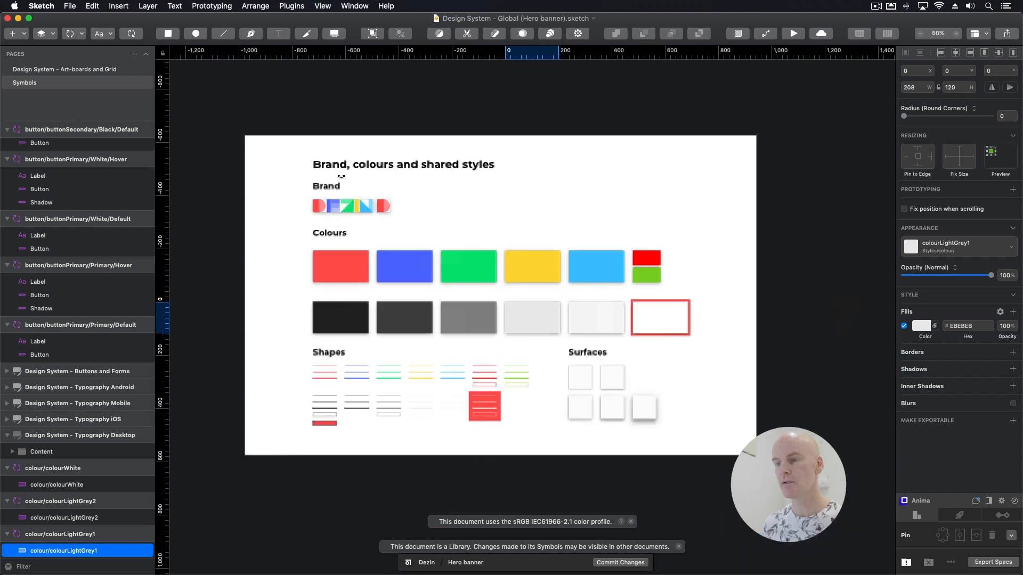
left_click(471, 122)
scroll(475, 113, "down", 2)
scroll(475, 113, "right", 2)
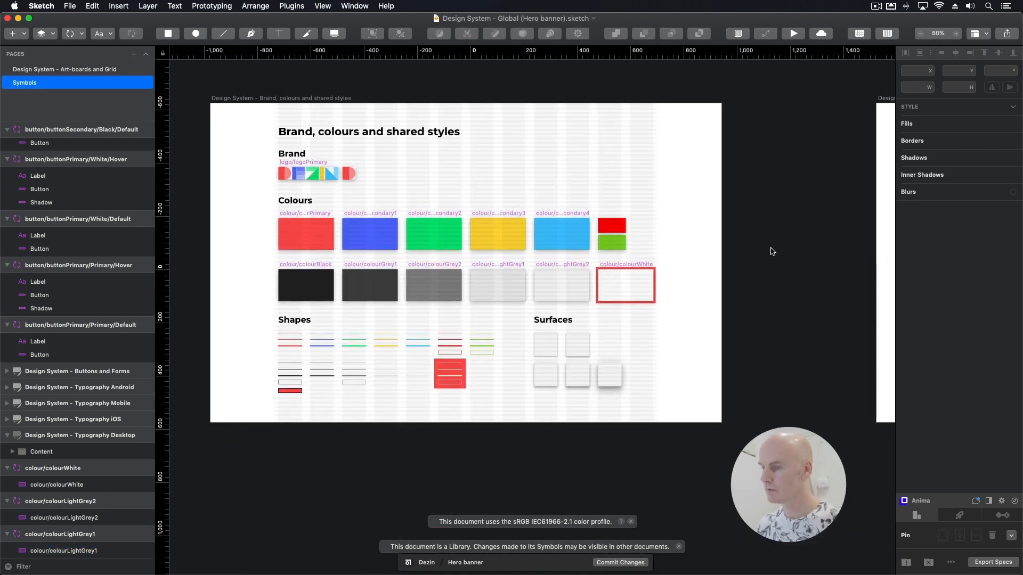
left_click(613, 225)
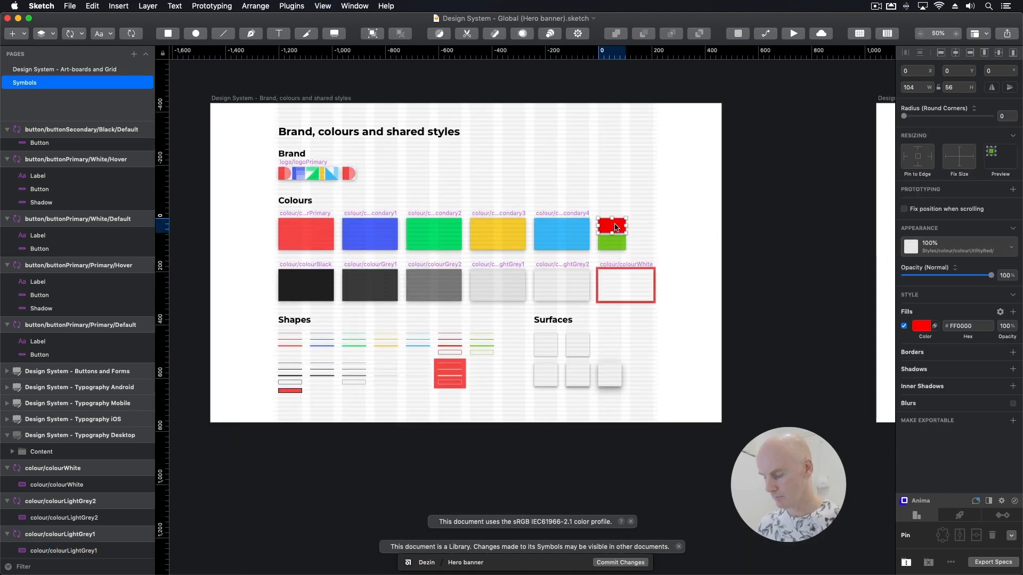
key("super+plus")
scroll(615, 227, "down", 5)
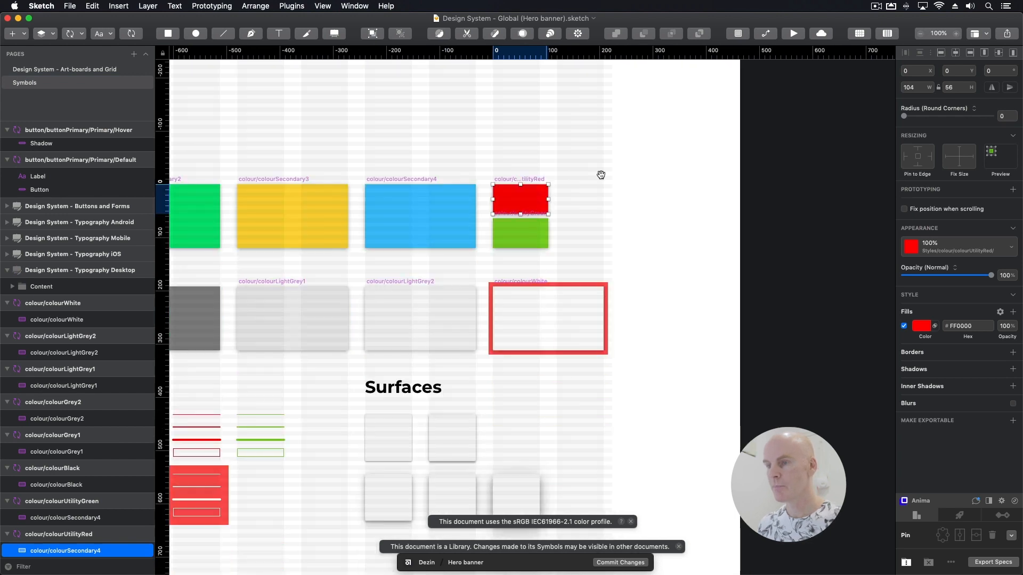
- Duplicate the colour/colourUtilityGreen symbol and place the copy beside the utility red swatch at X 1576, Y 432
left_click(536, 180)
left_click(506, 215)
left_click_drag(506, 215, 568, 215)
key("super+plus")
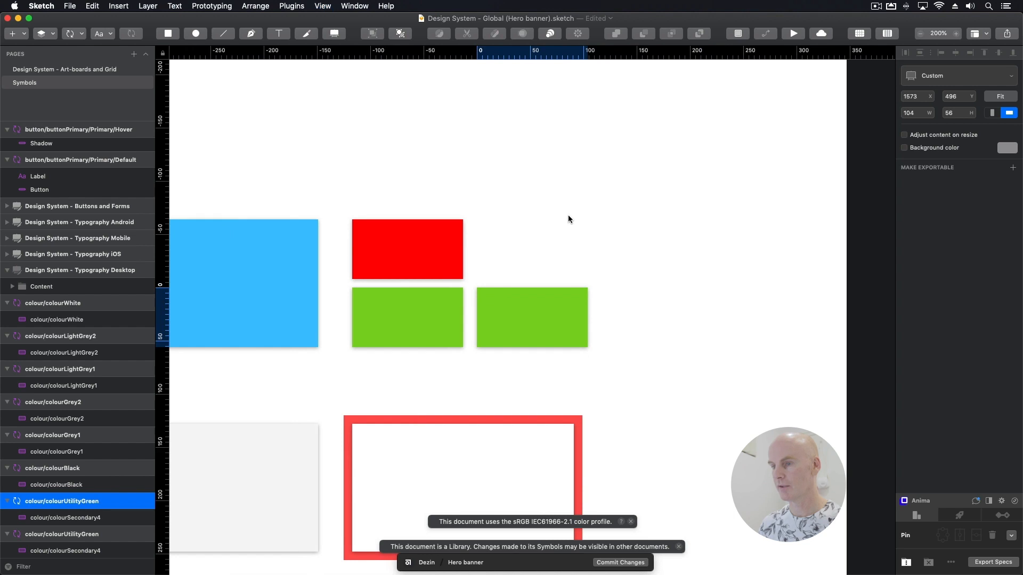
left_click_drag(502, 280, 505, 212)
scroll(567, 158, "left", 3)
scroll(567, 158, "down", 2)
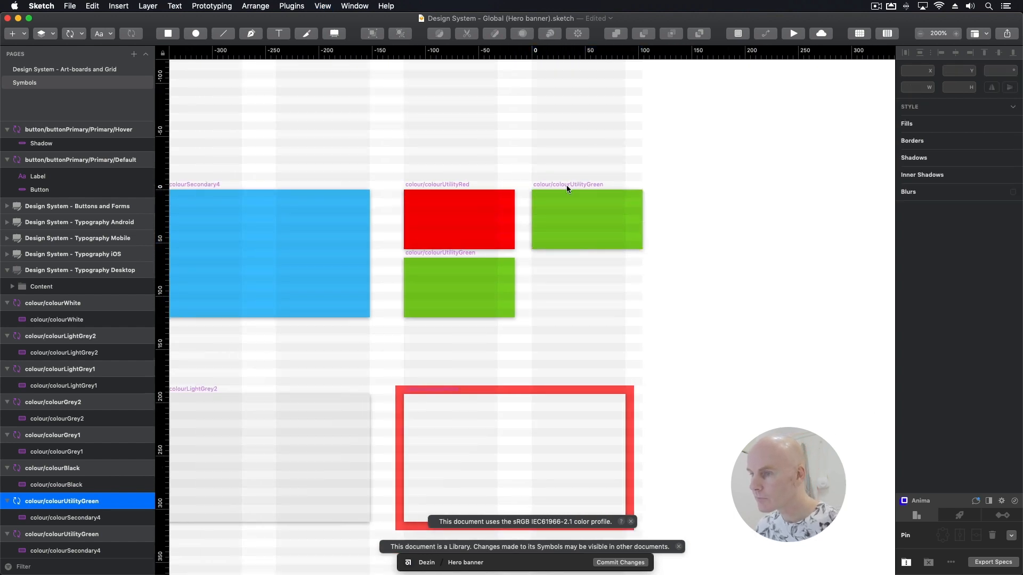
- Rename the duplicated green swatch symbol to colour/colourOverlay/30
scroll(69, 320, "down", 7)
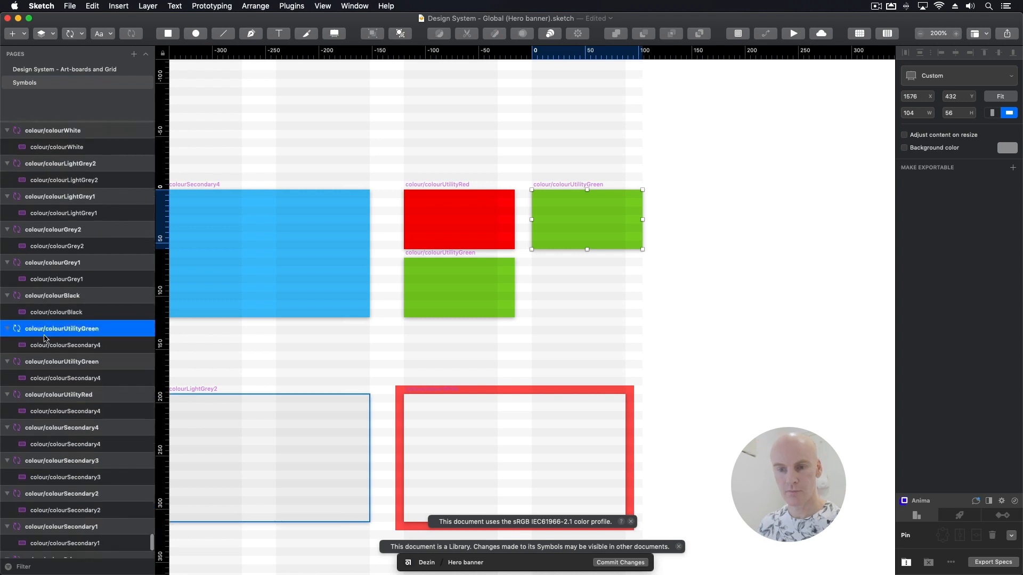
double_click(71, 318)
key("Escape")
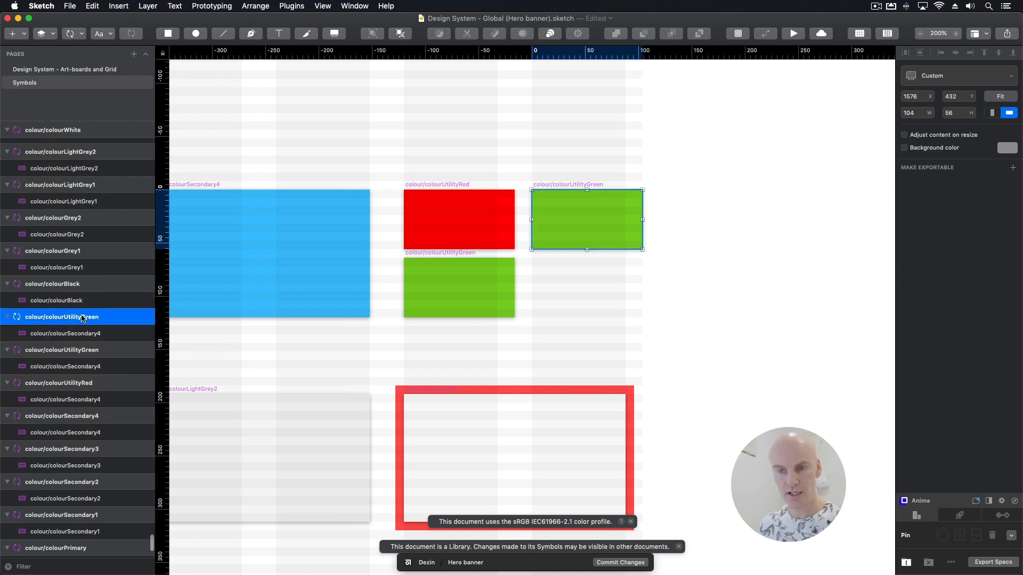
double_click(82, 319)
left_click_drag(106, 317, 65, 316)
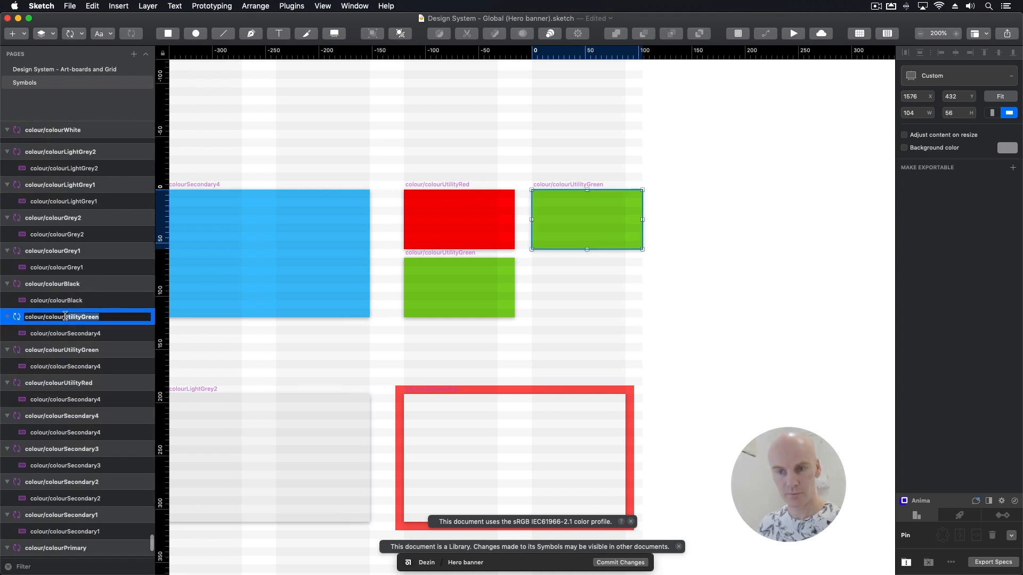
type("Overlay/30")
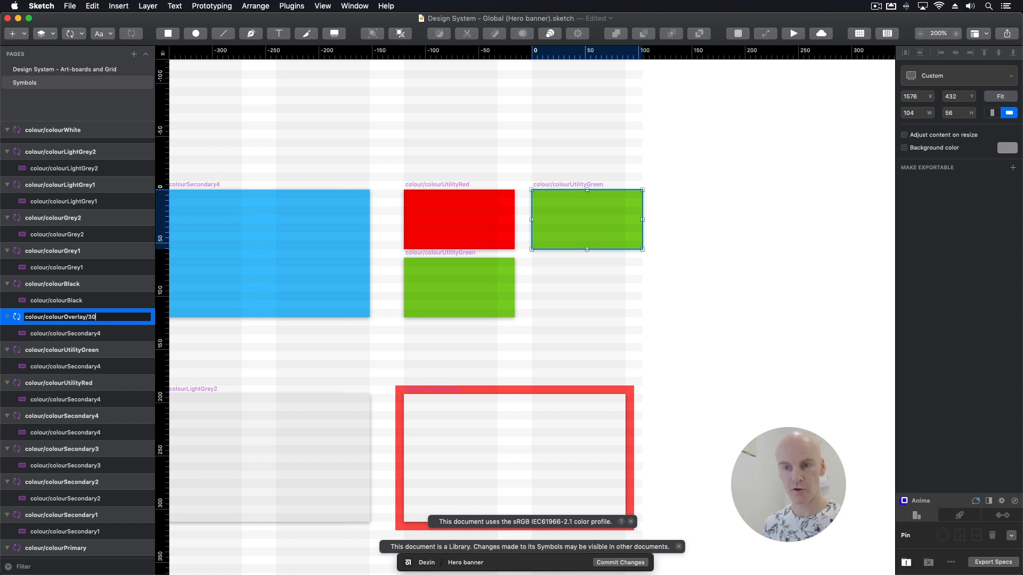
key("Return")
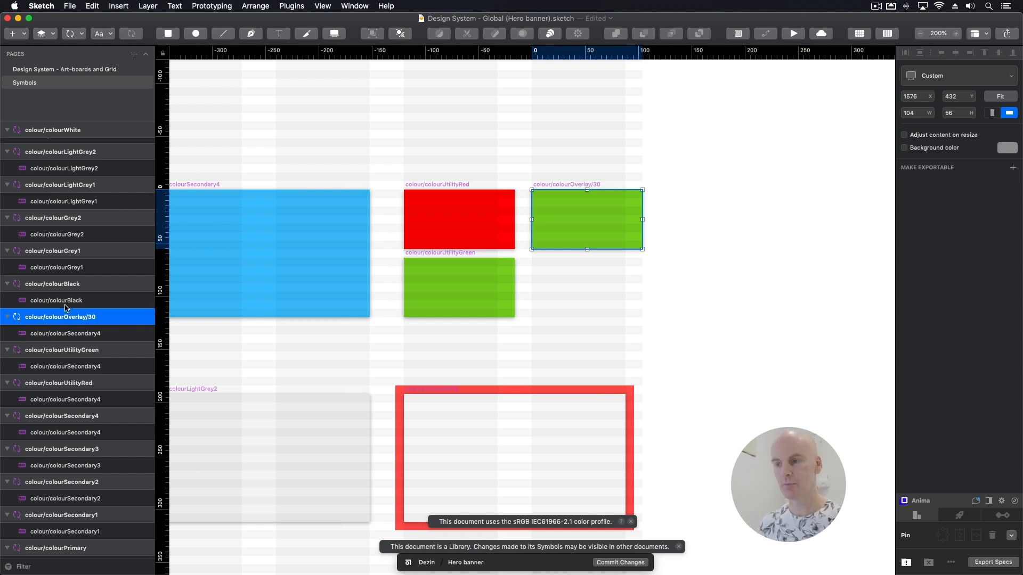
- Set the fill of the rectangle inside the overlay symbol to 000000 at 30% opacity
left_click(596, 197)
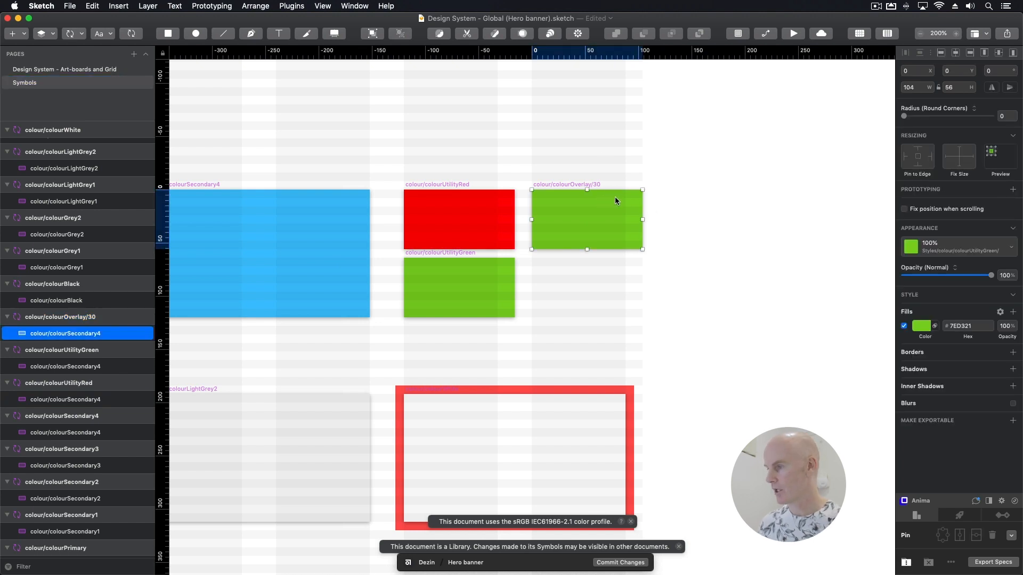
left_click(972, 325)
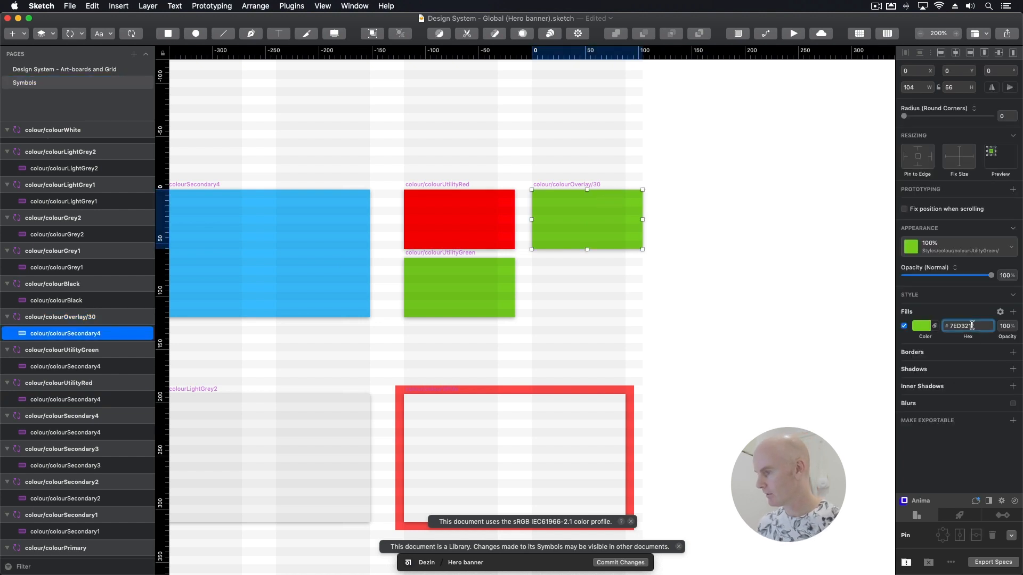
type("000000")
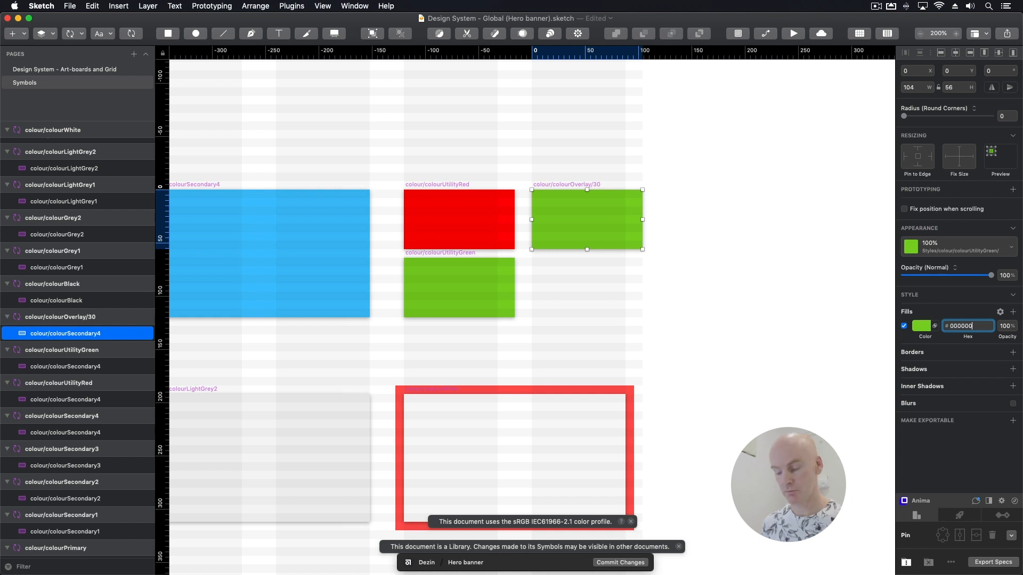
key("Return")
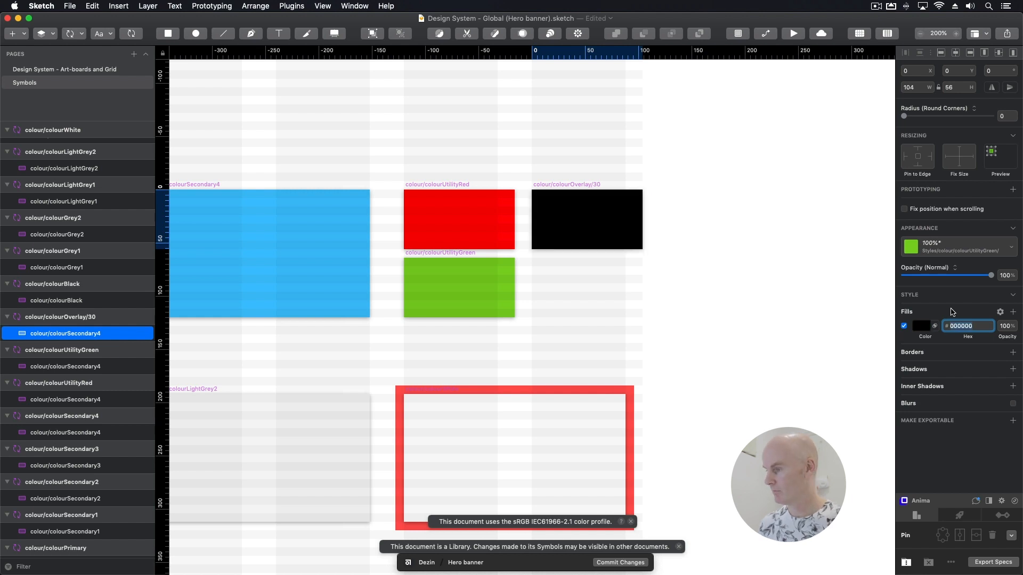
left_click(1004, 324)
type("30")
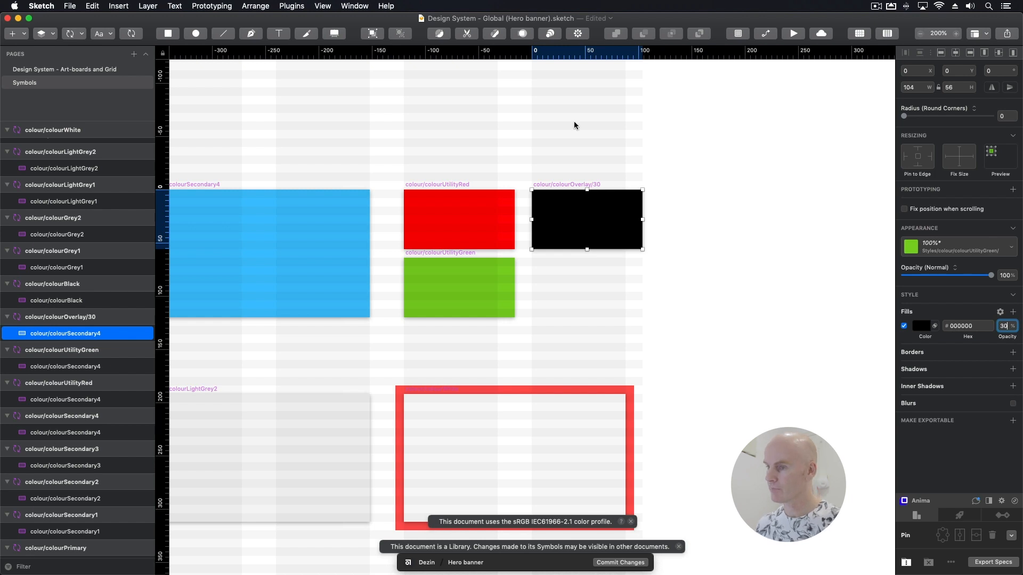
left_click(598, 217)
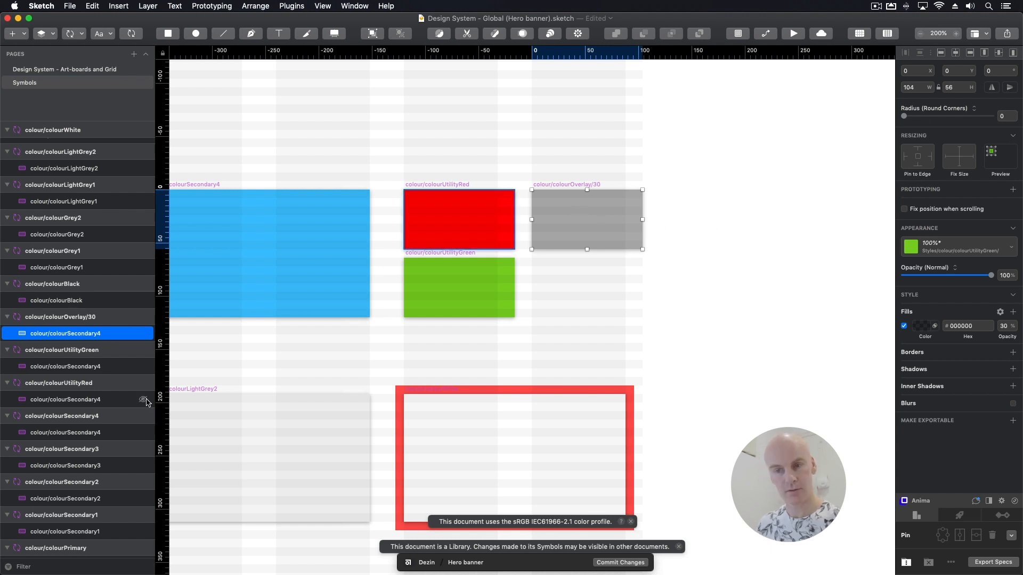
- Copy the overlay symbol's name onto its inner rectangle layer so it reads colour/colourOverlay/30
left_click(58, 319)
double_click(57, 318)
key("super+c")
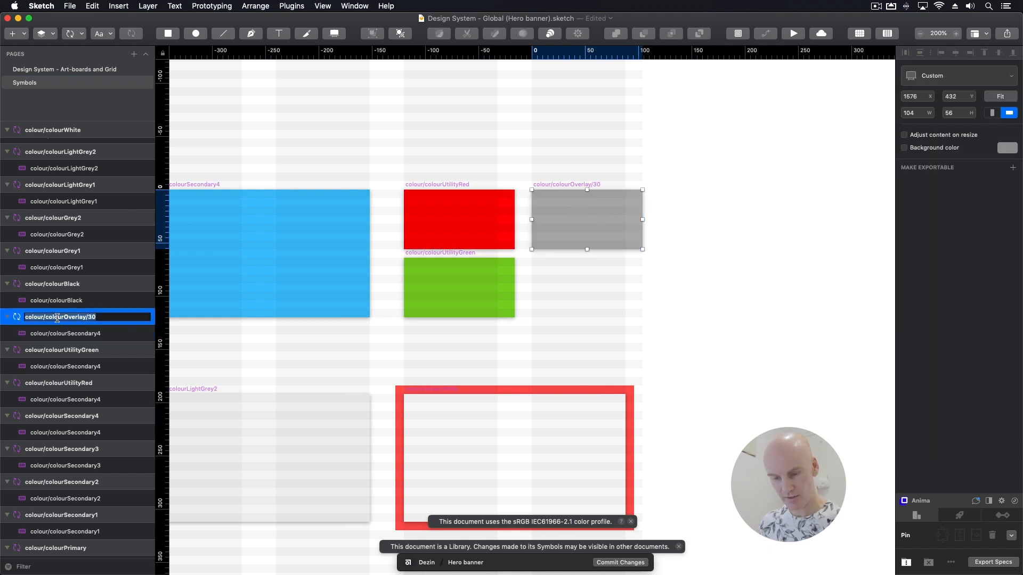
left_click(73, 336)
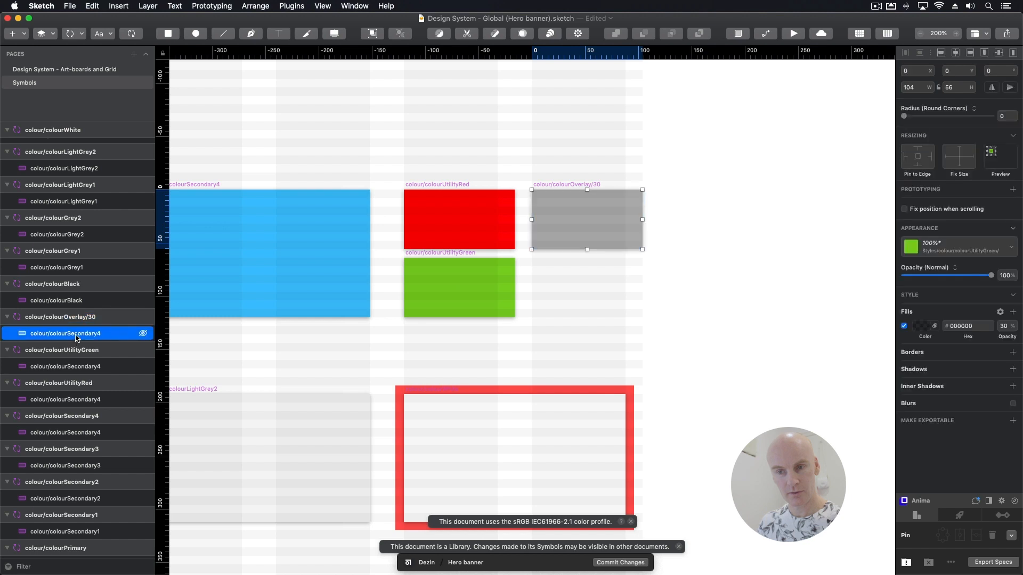
double_click(79, 336)
key("super+v")
key("Return")
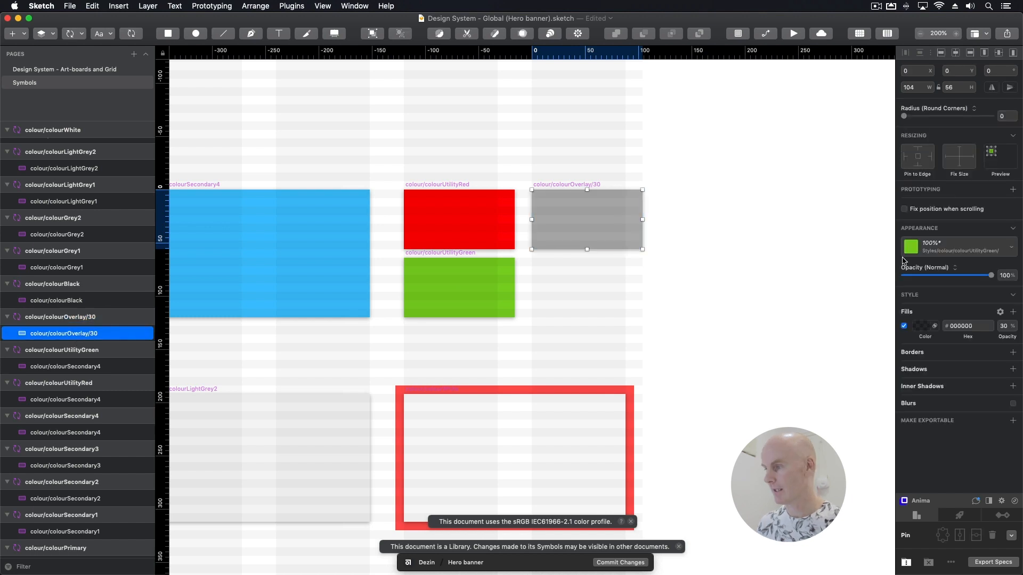
- Create a new layer style named colour/colourOverlay/30 from the overlay rectangle and save the library document
left_click(955, 249)
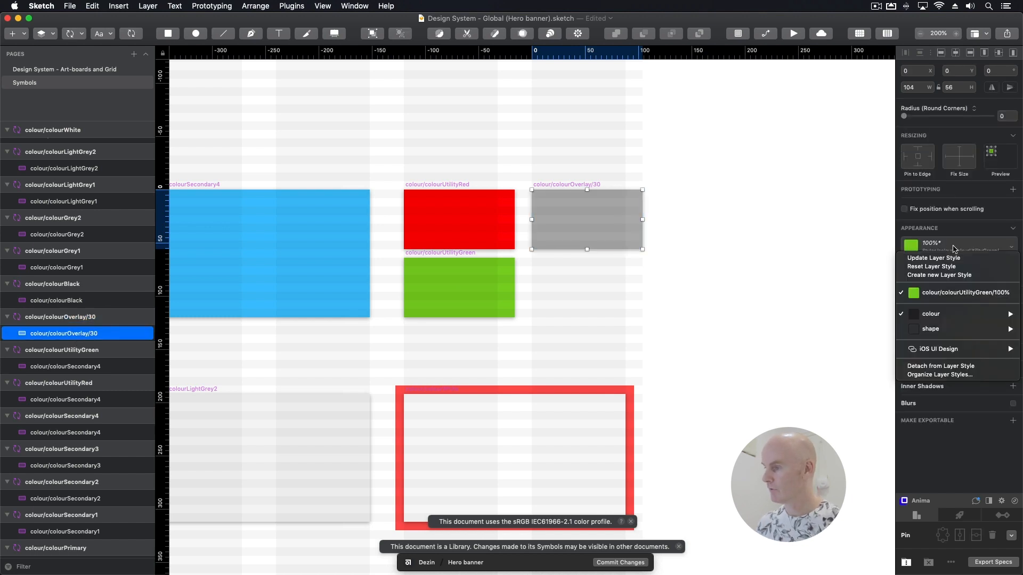
left_click(925, 275)
left_click(1000, 247)
key("BackSpace")
key("BackSpace")
key("BackSpace")
key("BackSpace")
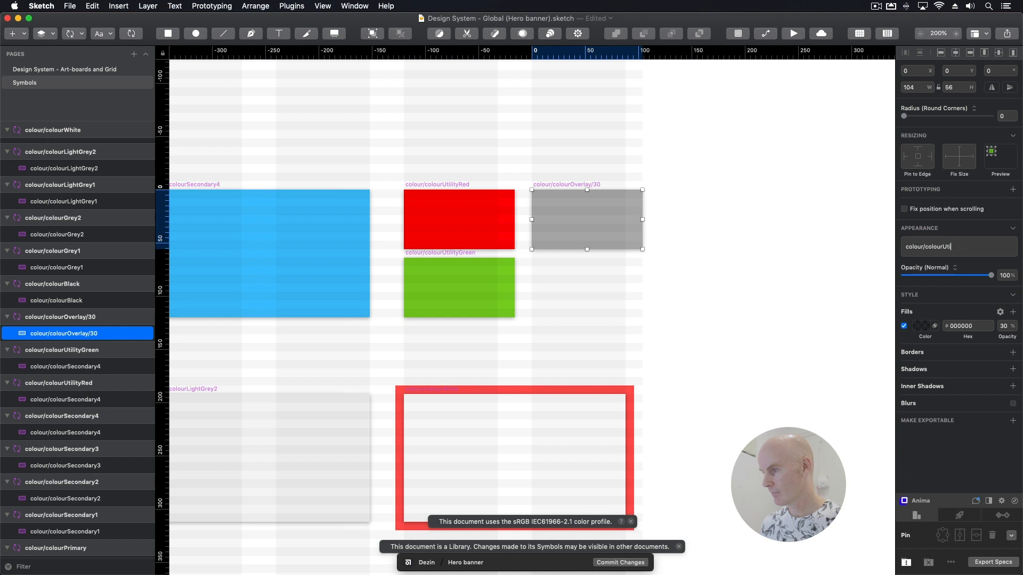
type("Overlay/30")
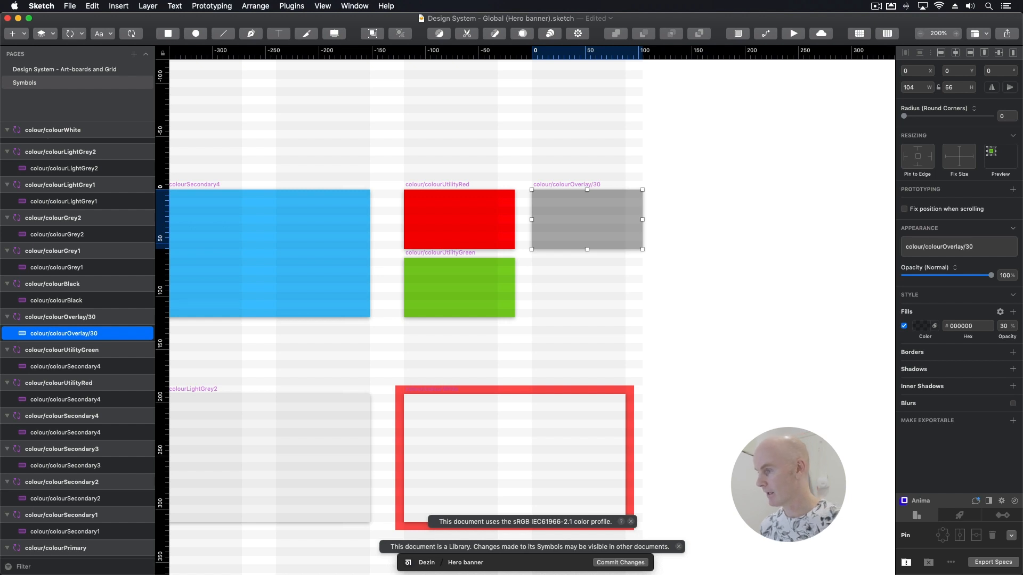
key("Return")
left_click(667, 147)
key("super+s")
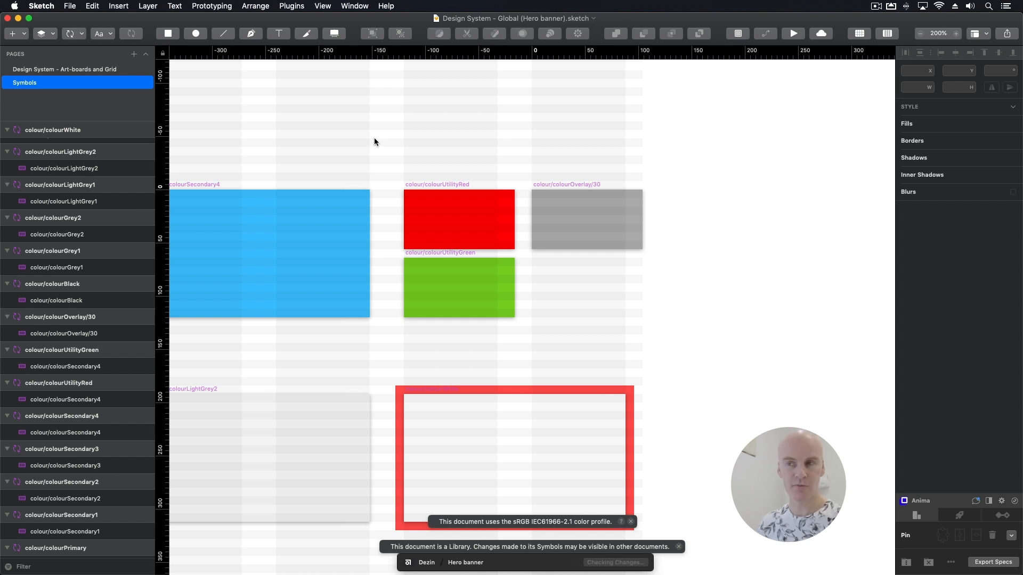
- Switch to the Designs document and apply the colour/colourOverlay/30 layer style to the dark rectangle covering the photo
key("super+grave")
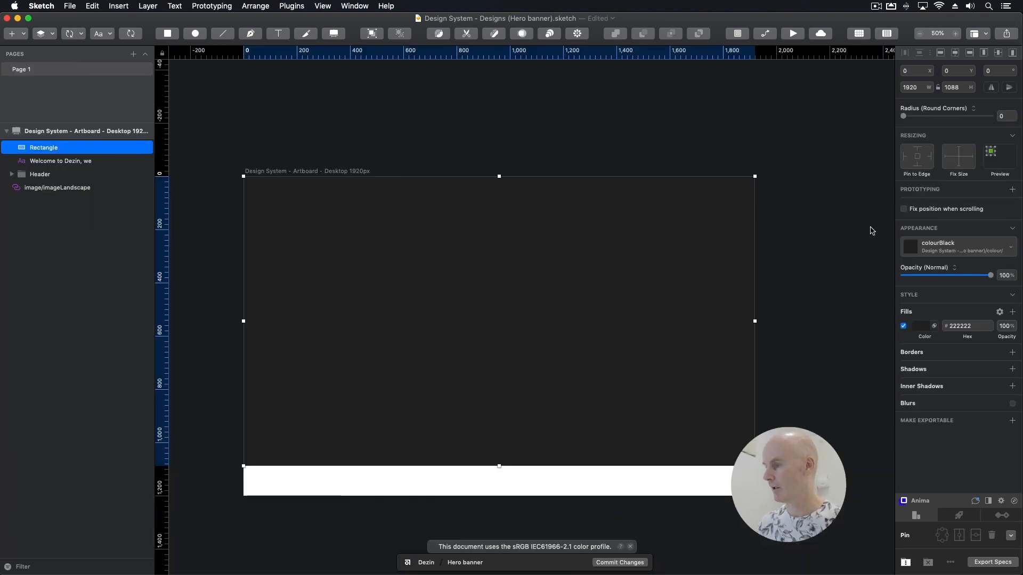
left_click(960, 249)
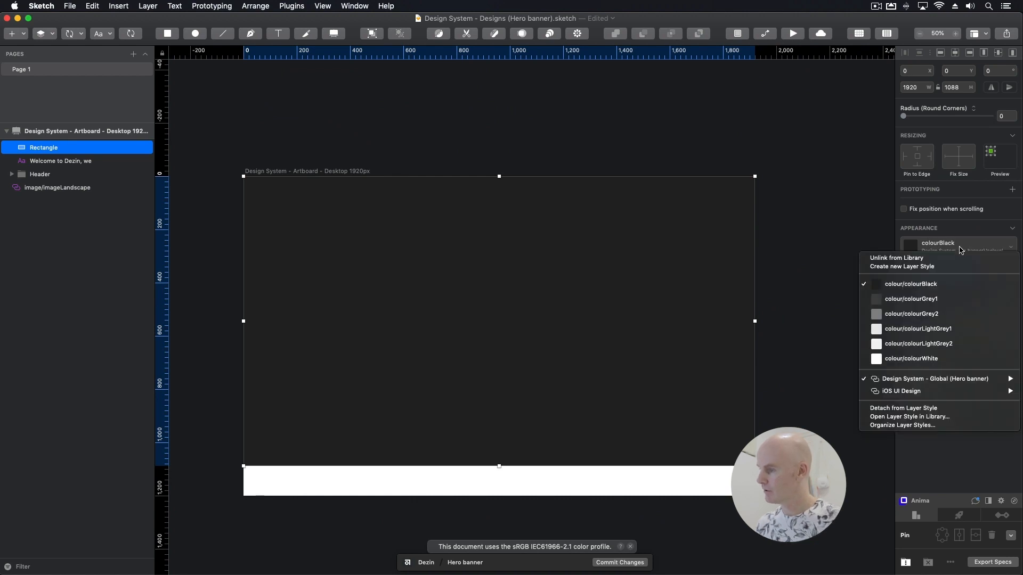
mouse_move(905, 379)
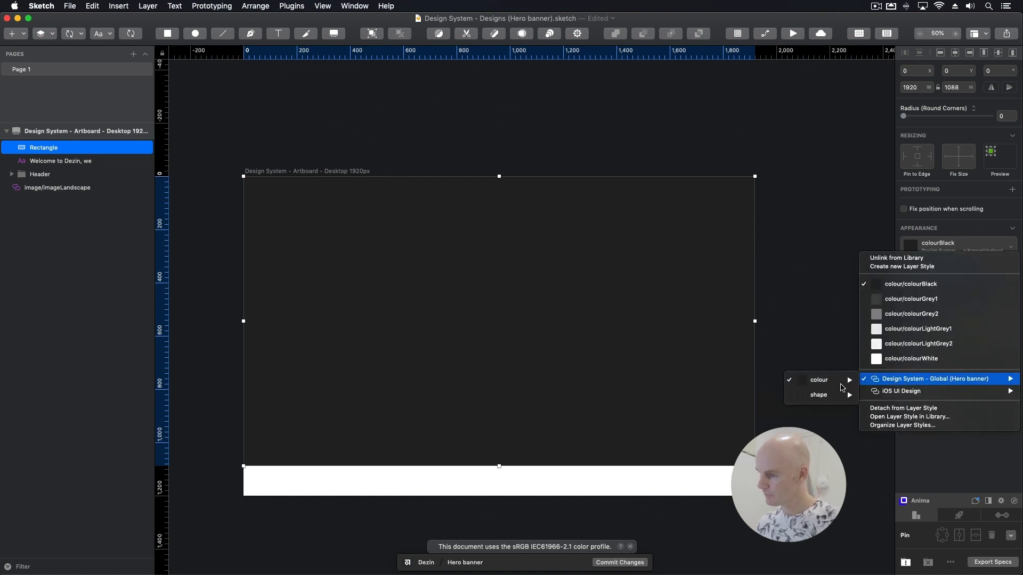
mouse_move(810, 383)
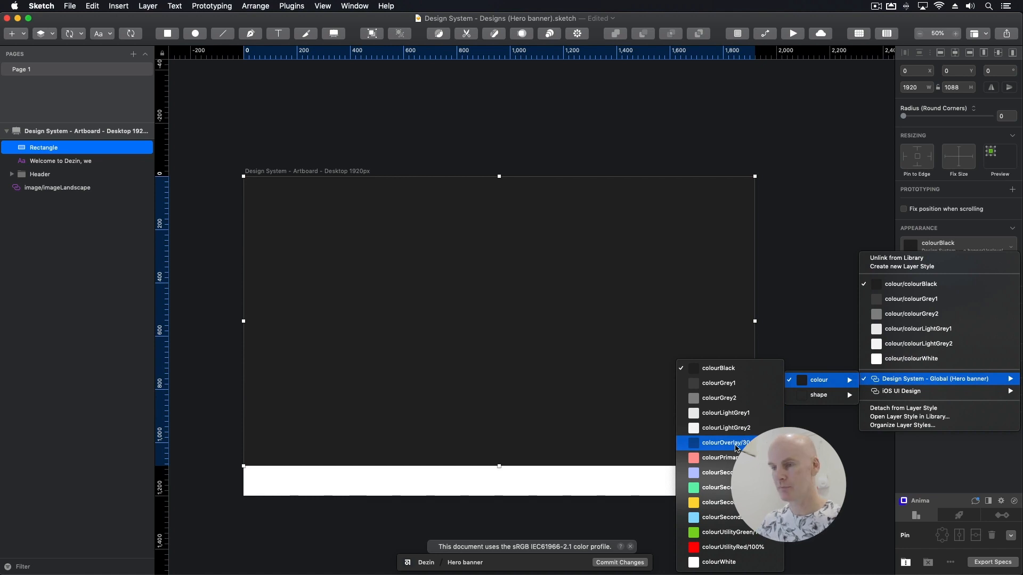
left_click(737, 442)
- Group the rectangle, headline and landscape image as Hero banner and place the group inside the desktop artboard
left_click(63, 159, "super")
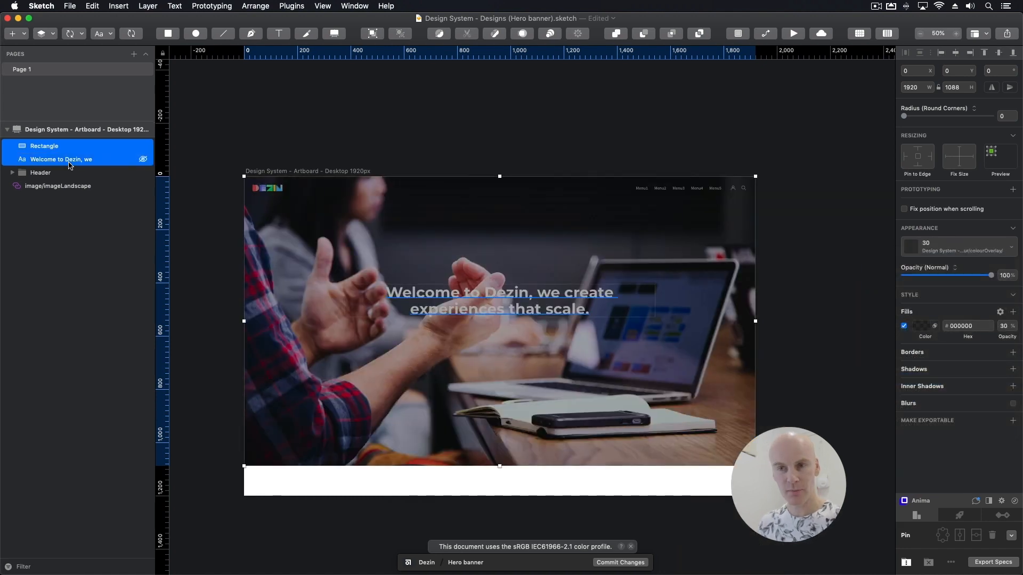
left_click(59, 186, "super")
key("super+g")
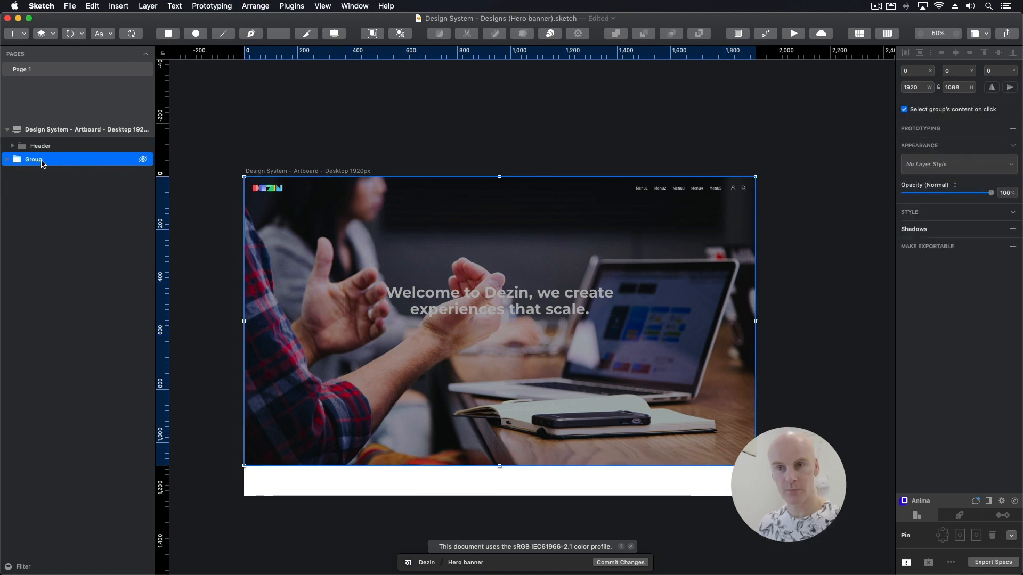
double_click(58, 160)
type("Hero banner")
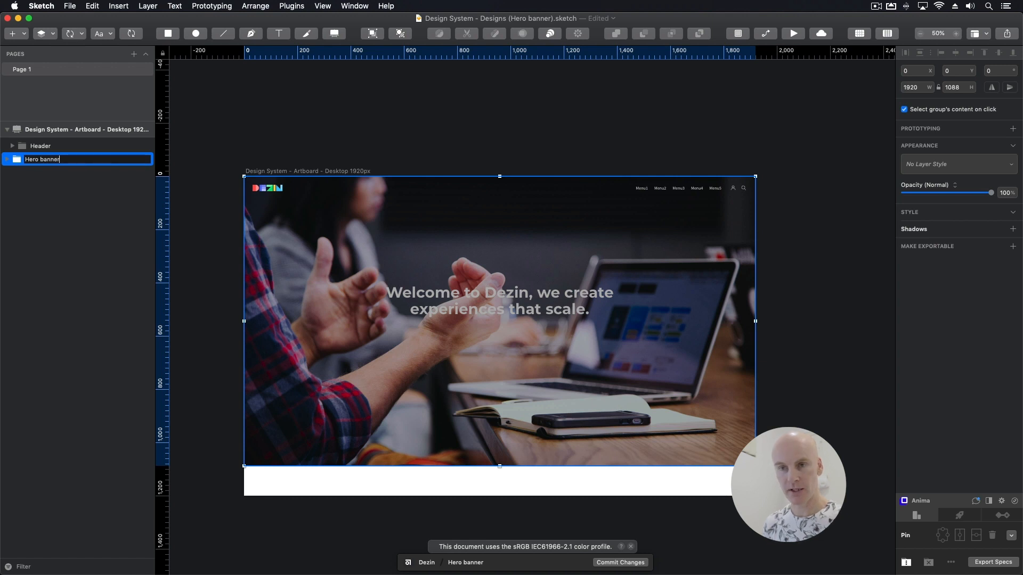
key("Return")
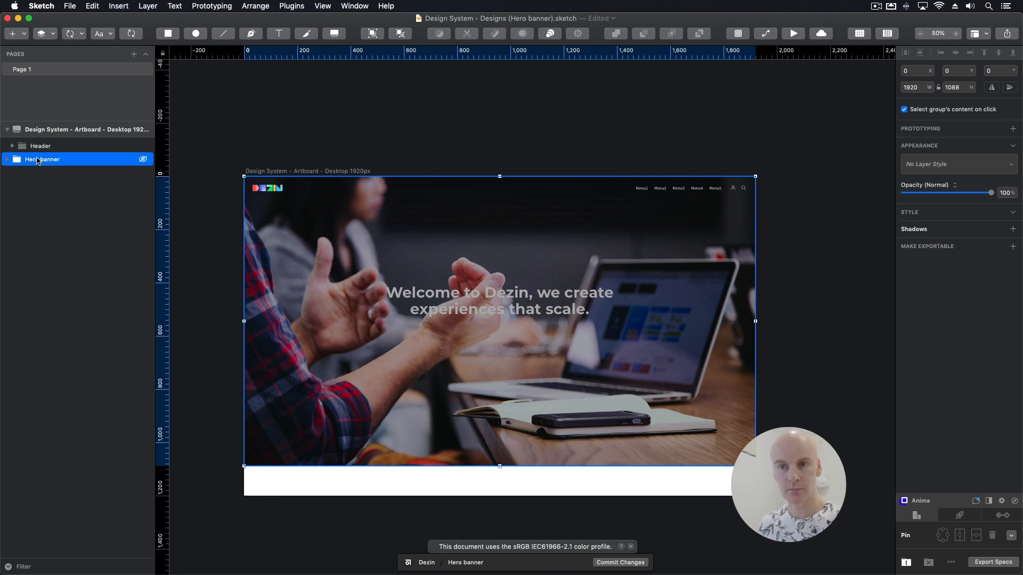
left_click_drag(16, 160, 19, 158)
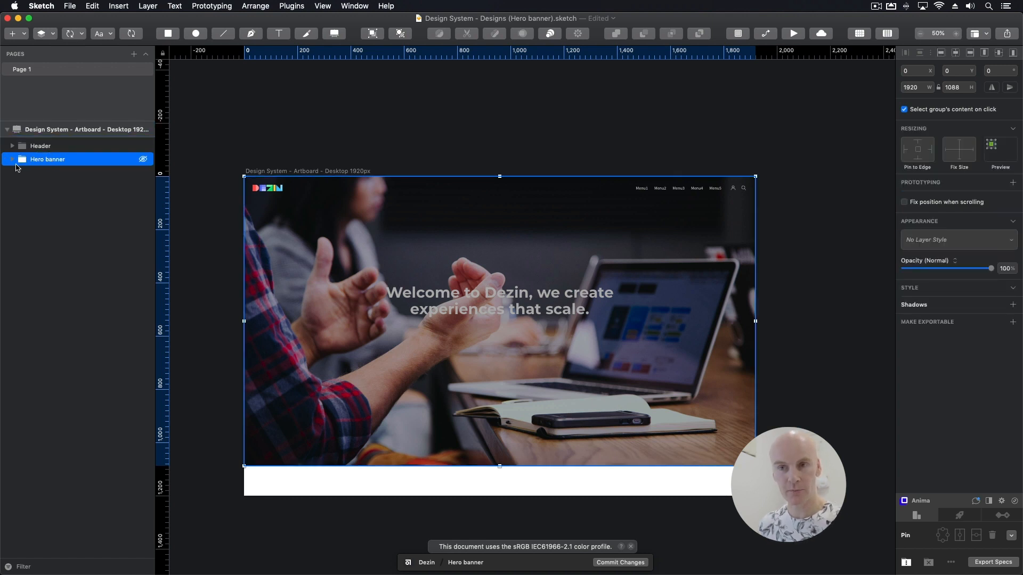
- Rename the rectangle in the Hero banner group to Overlay and move it beneath the headline text layer
left_click(12, 160)
left_click(59, 174)
double_click(76, 174)
type("Over")
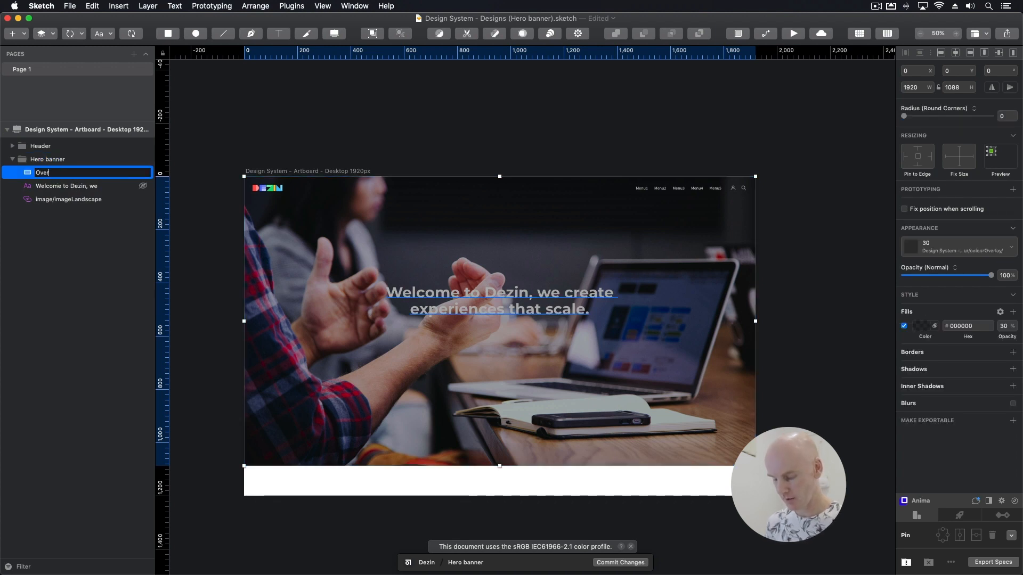
type("lay")
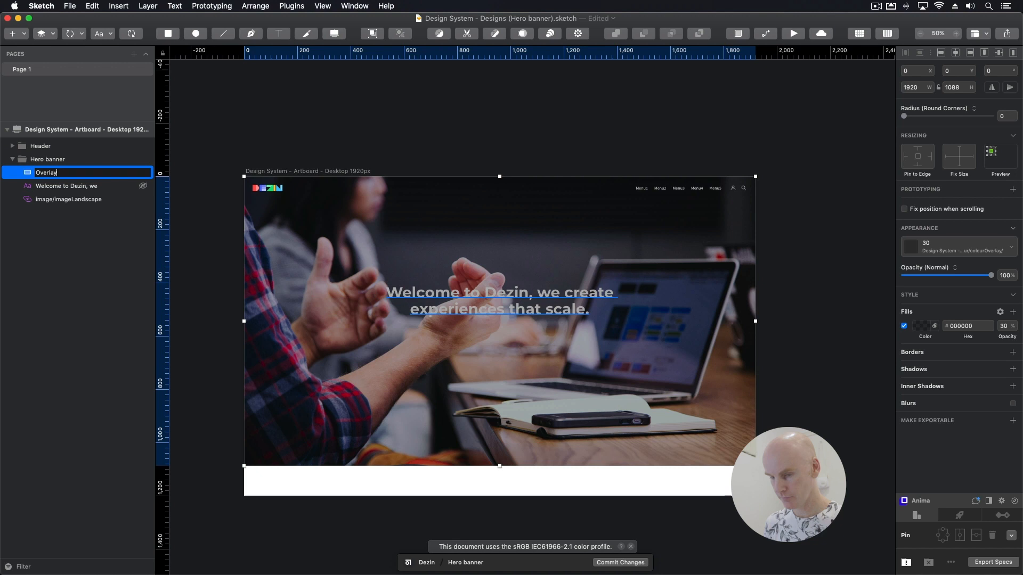
key("Return")
left_click_drag(82, 177, 73, 199)
left_click(530, 138)
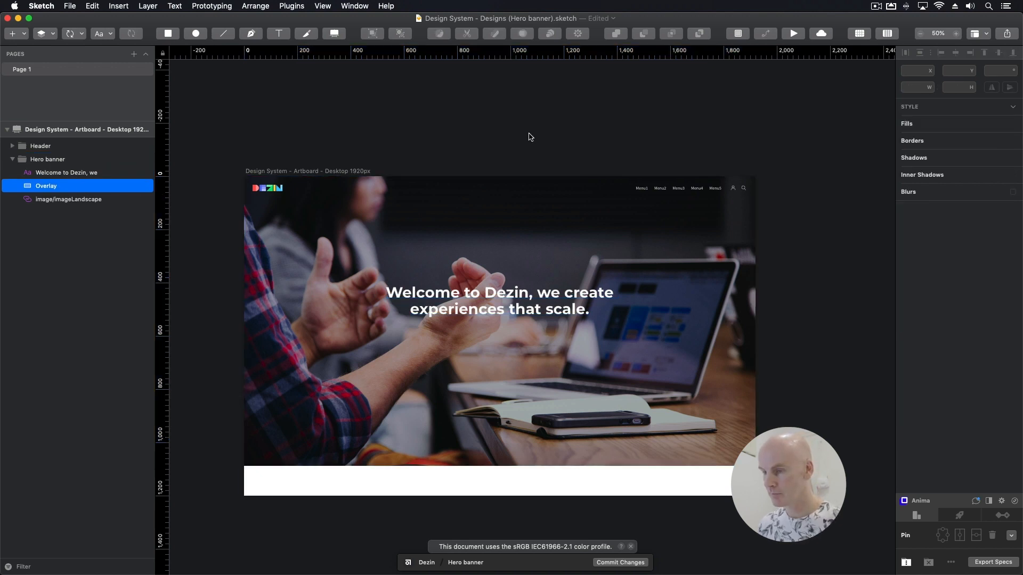
- Insert the button/buttonPrimary/Primary/Default symbol from the Design System - Global library below the headline, centred horizontally at X 856
left_click(514, 305)
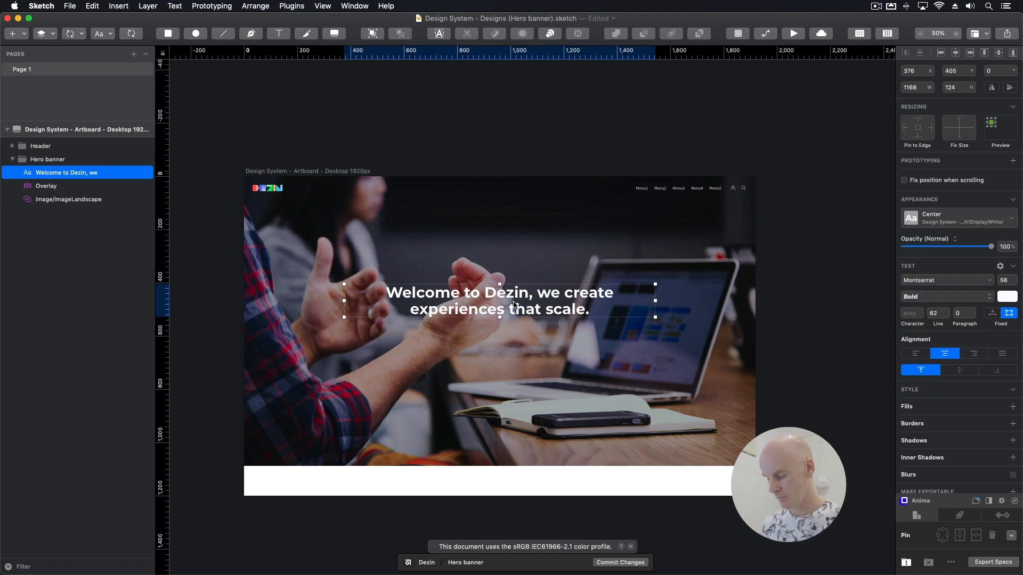
key("super+plus")
left_click_drag(517, 304, 462, 186)
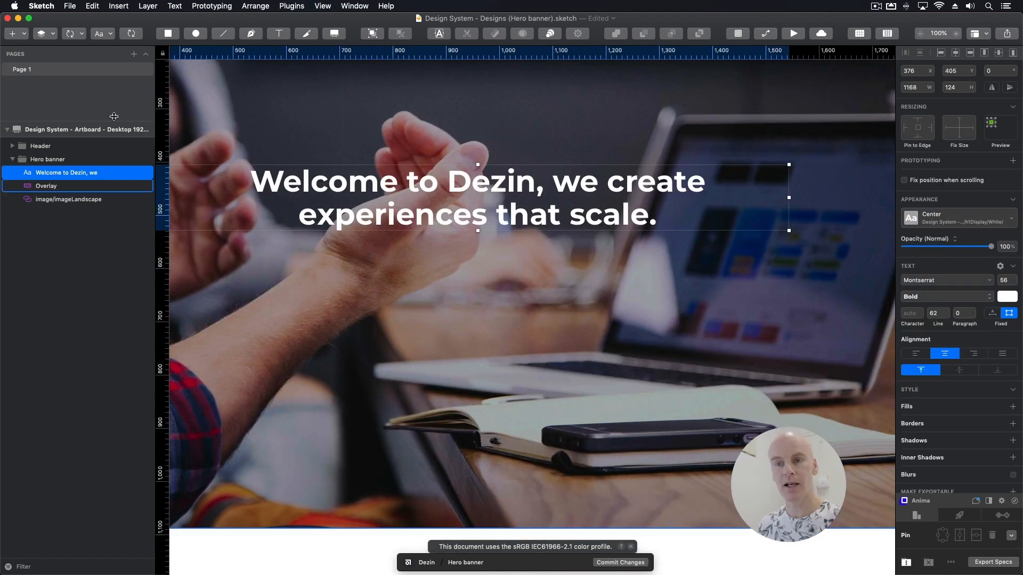
left_click(69, 34)
mouse_move(80, 51)
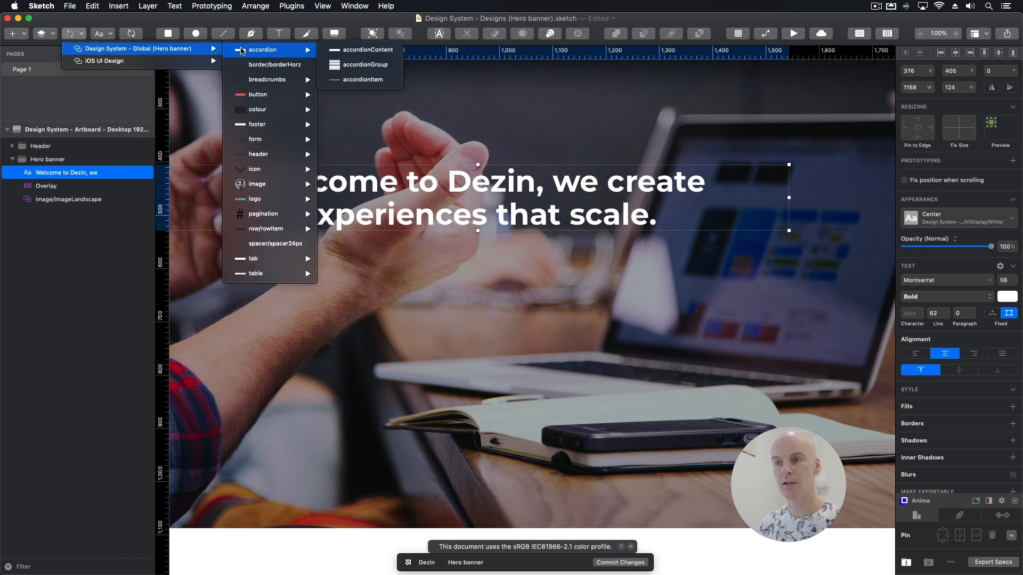
mouse_move(277, 96)
mouse_move(390, 98)
mouse_move(462, 96)
left_click(534, 95)
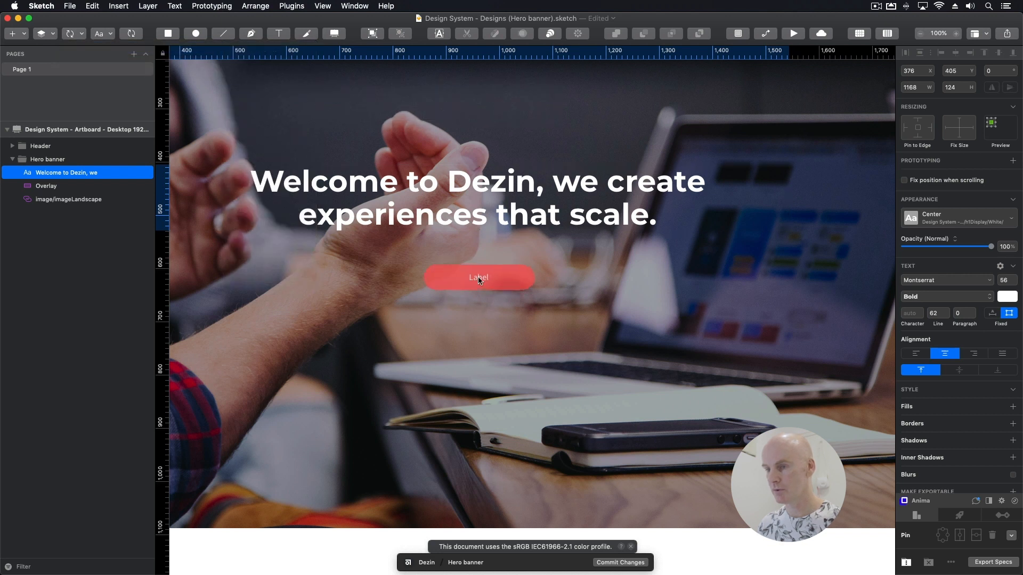
left_click(479, 276)
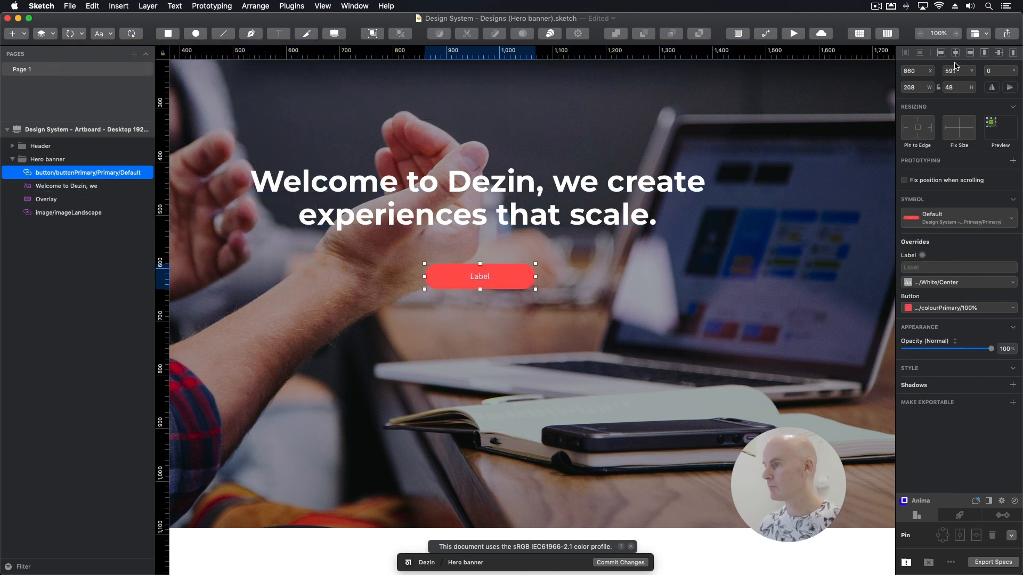
left_click_drag(503, 270, 501, 271)
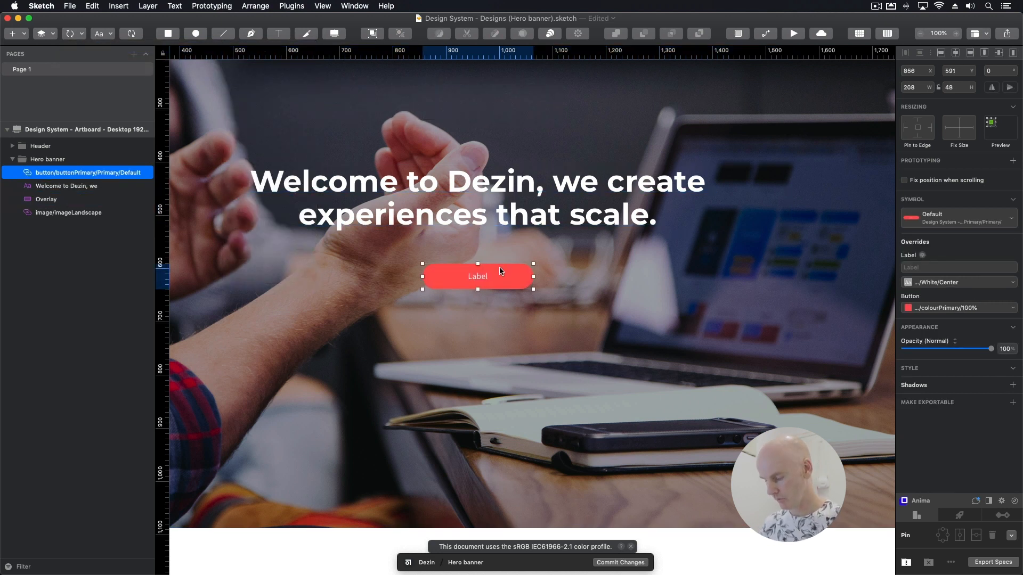
- Show the grid and move the button up directly against the bottom of the headline, at Y 528
key("ctrl+g")
key("super+plus")
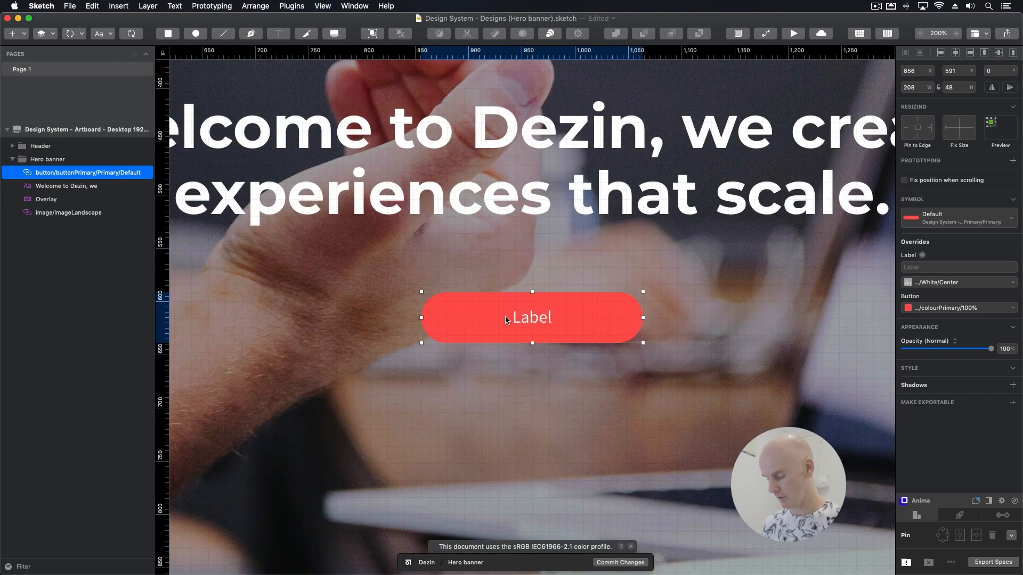
left_click(860, 34)
left_click_drag(548, 320, 547, 252)
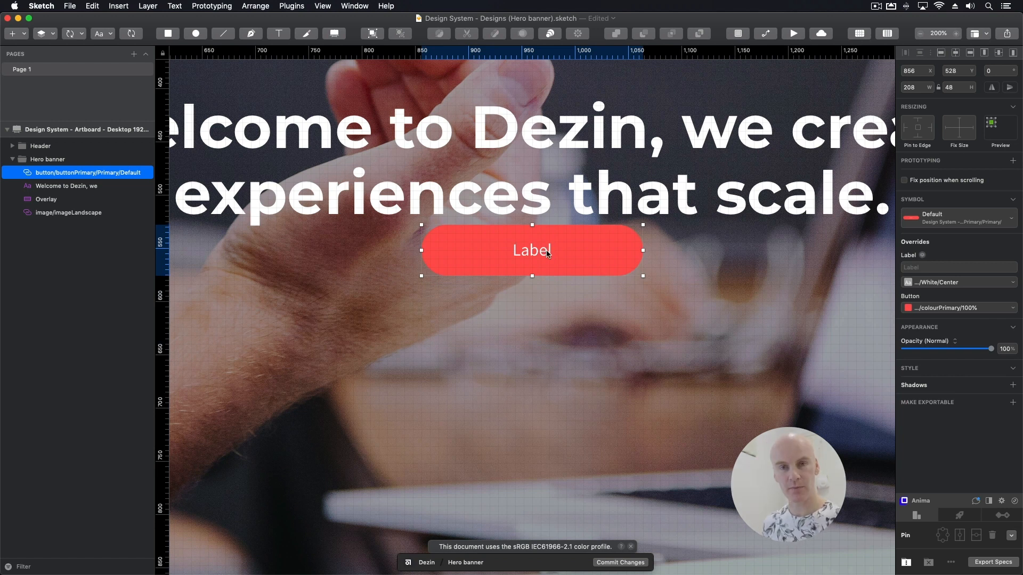
- Nudge the button down from the headline in 8 px grid increments to Y 608 and check the spacing
key("shift+Down")
key("shift+Down")
key("shift+Down")
key("shift+Down")
key("shift+Down")
key("shift+Down")
key("shift+Down")
key("shift+Down")
key("shift+Down")
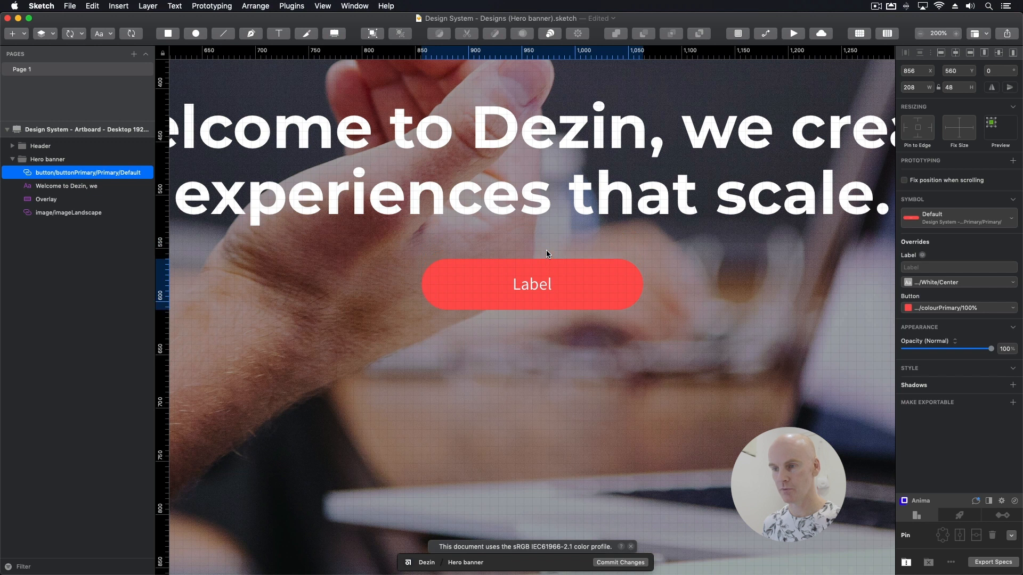
key("shift+Down")
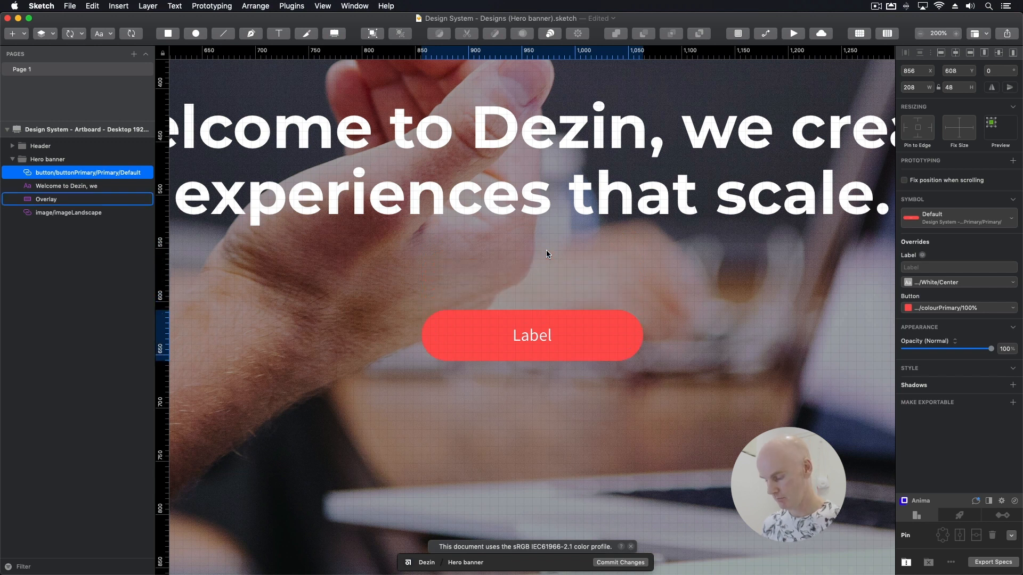
key("super+minus")
key("super+minus")
key("super+plus")
key("super+plus")
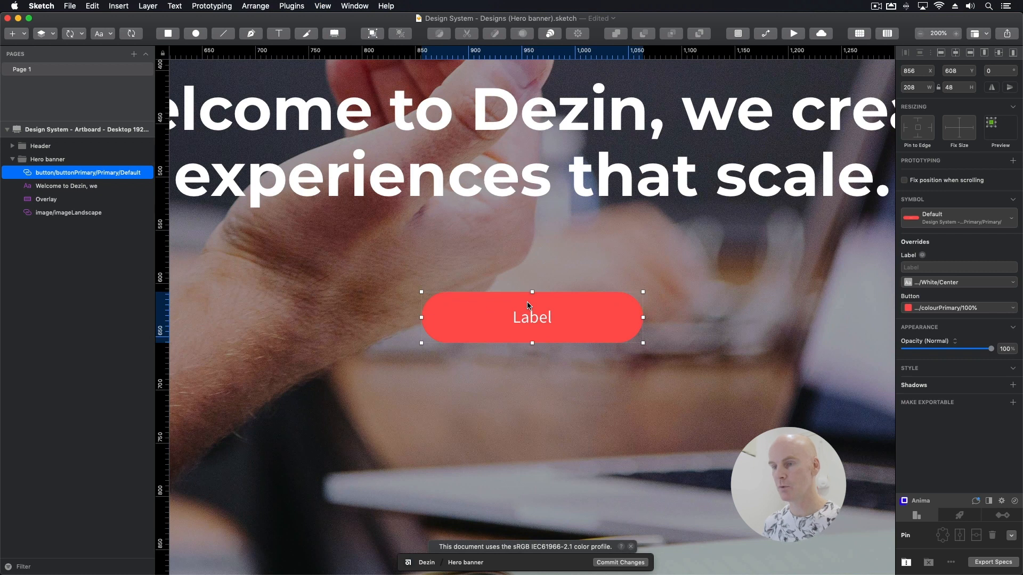
- Nudge the button up four grid increments, closer to the headline, to Y 576
key("shift+Up")
key("shift+Up")
key("shift+Up")
key("shift+Up")
key("super+minus")
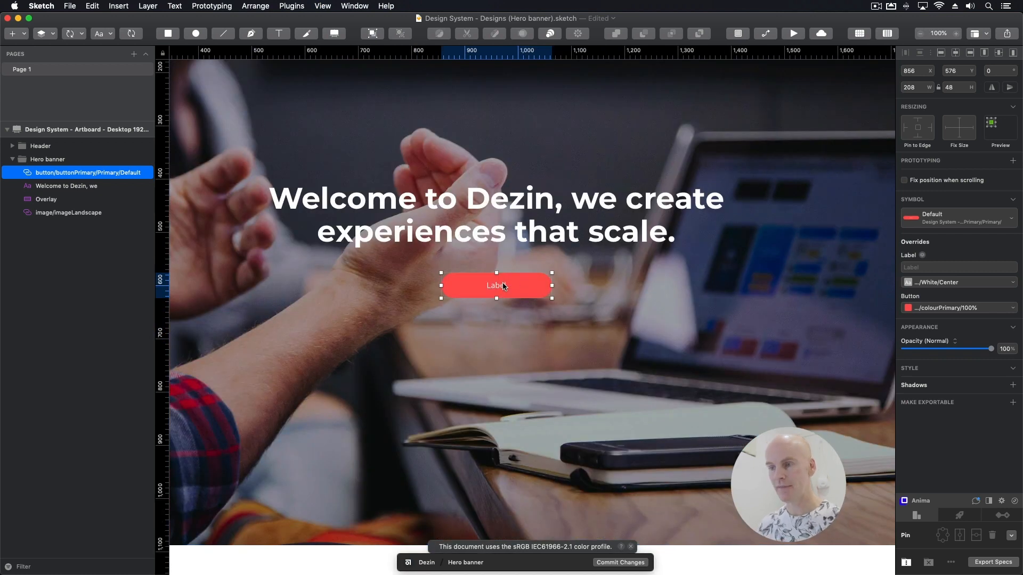
- Set the button's Label override to Find out more
left_click(940, 267)
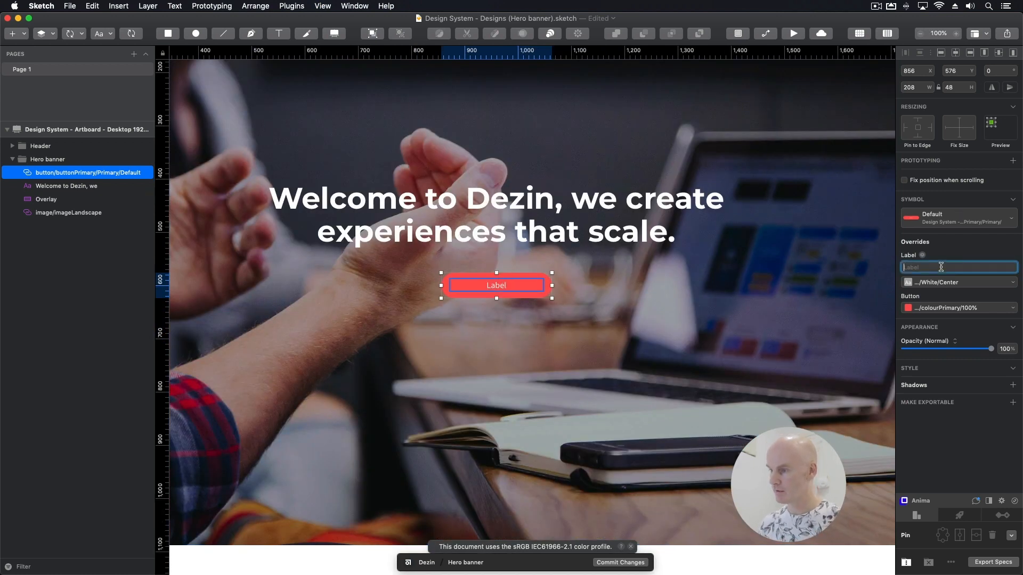
type("Find out more")
left_click(620, 127)
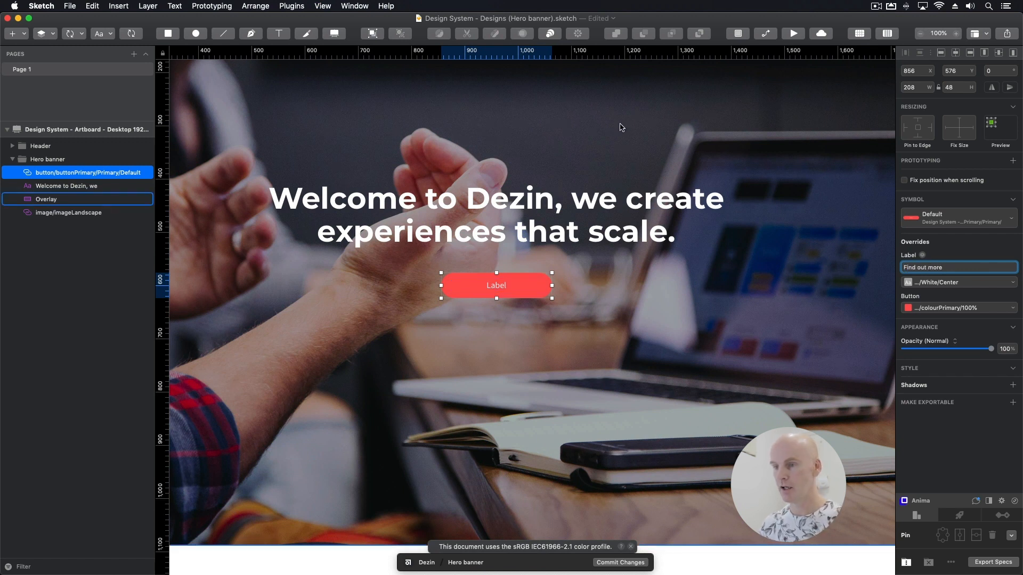
- Change the button's colour override to colourSecondary1 at 100% from the Design System - Global library
left_click(518, 285)
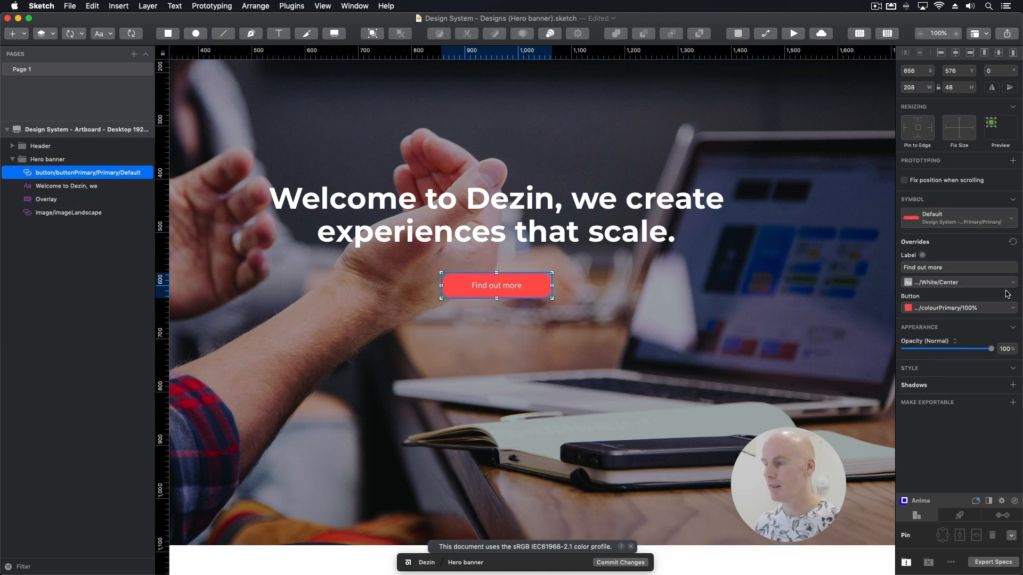
left_click(934, 308)
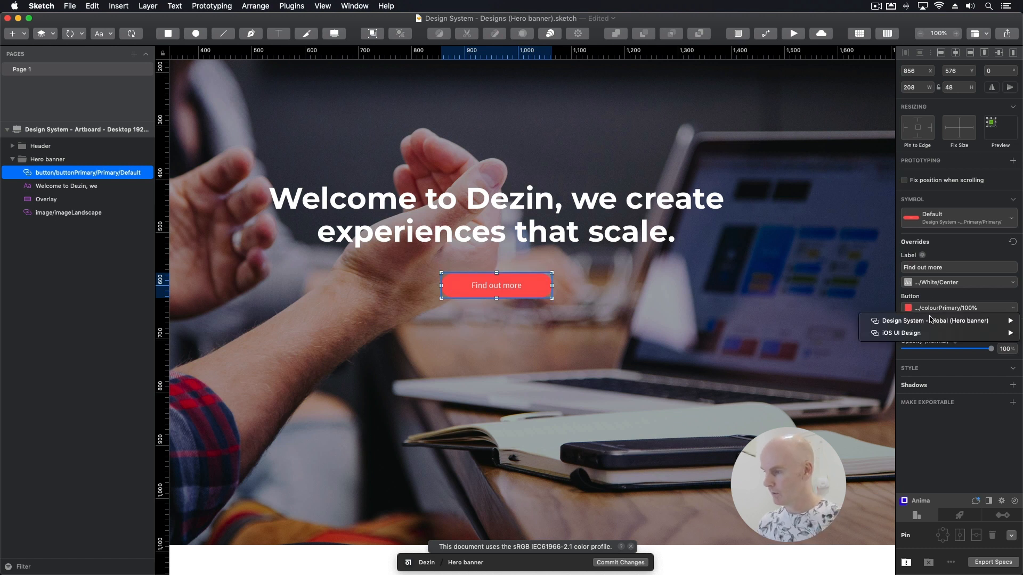
mouse_move(932, 321)
mouse_move(808, 326)
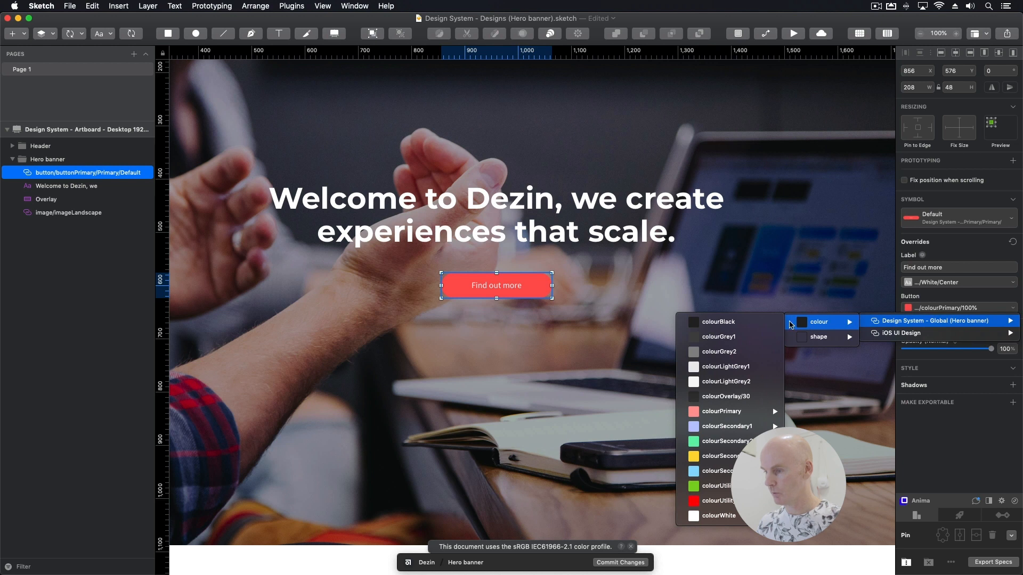
mouse_move(720, 433)
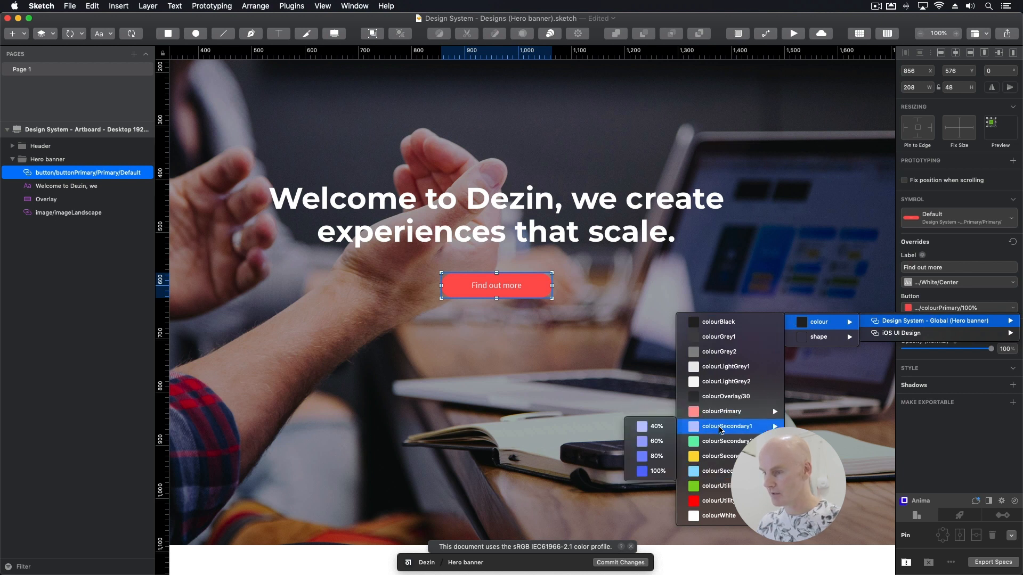
left_click(648, 471)
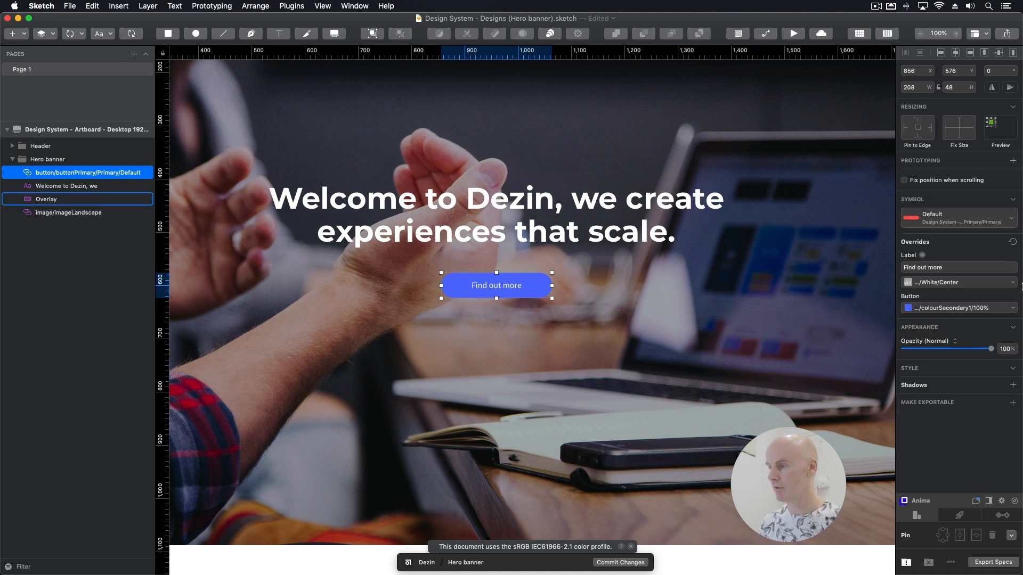
- Override the button label's text style with dt/a/aLabel/White/Left from the Design System - Global library
left_click(948, 285)
mouse_move(940, 295)
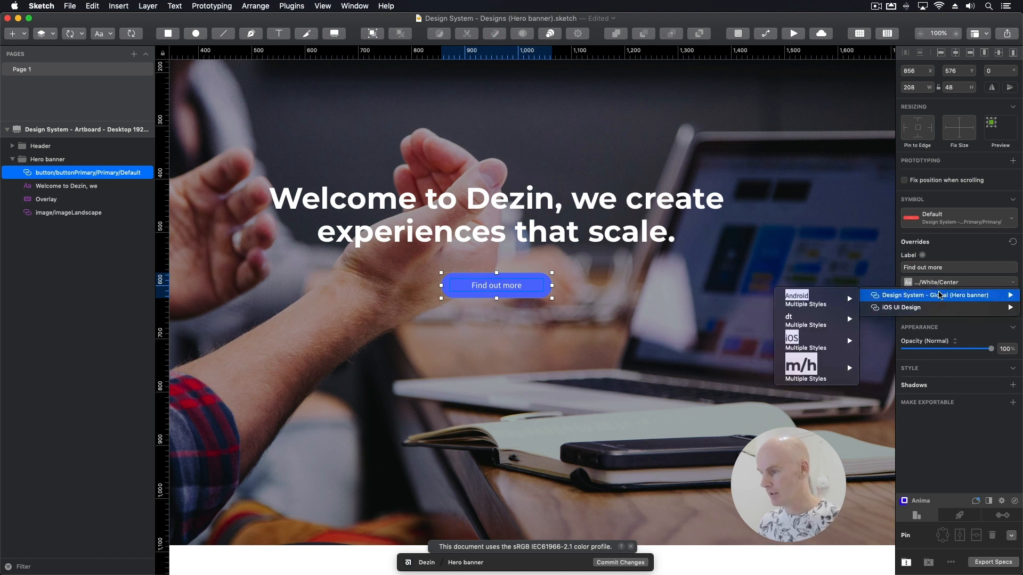
mouse_move(832, 319)
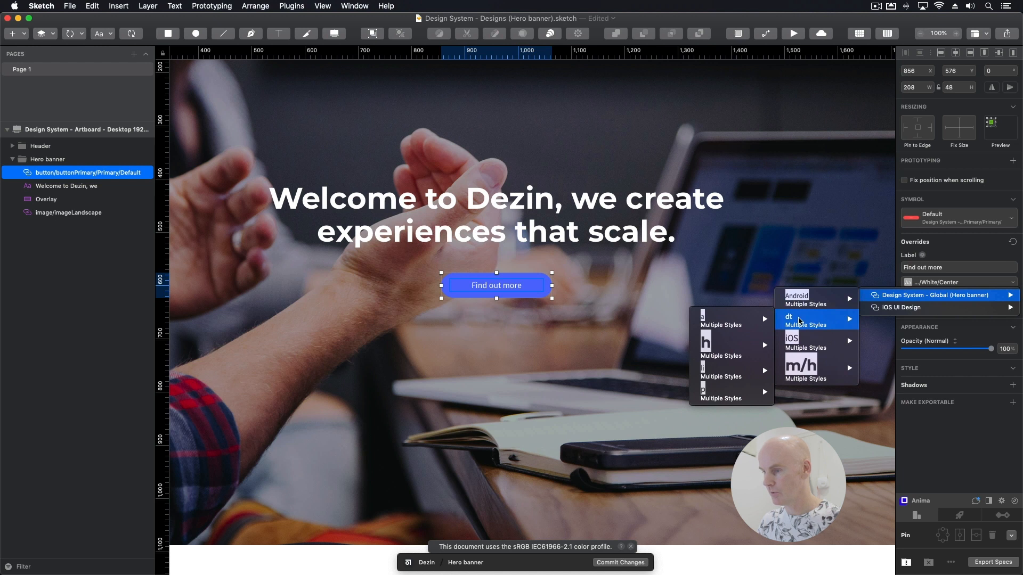
mouse_move(705, 321)
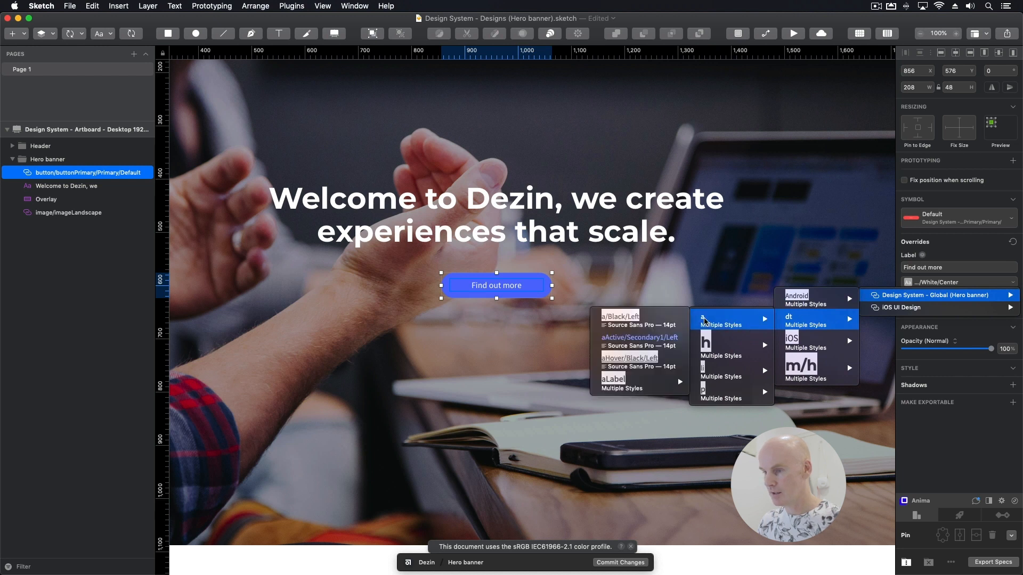
mouse_move(619, 387)
mouse_move(564, 411)
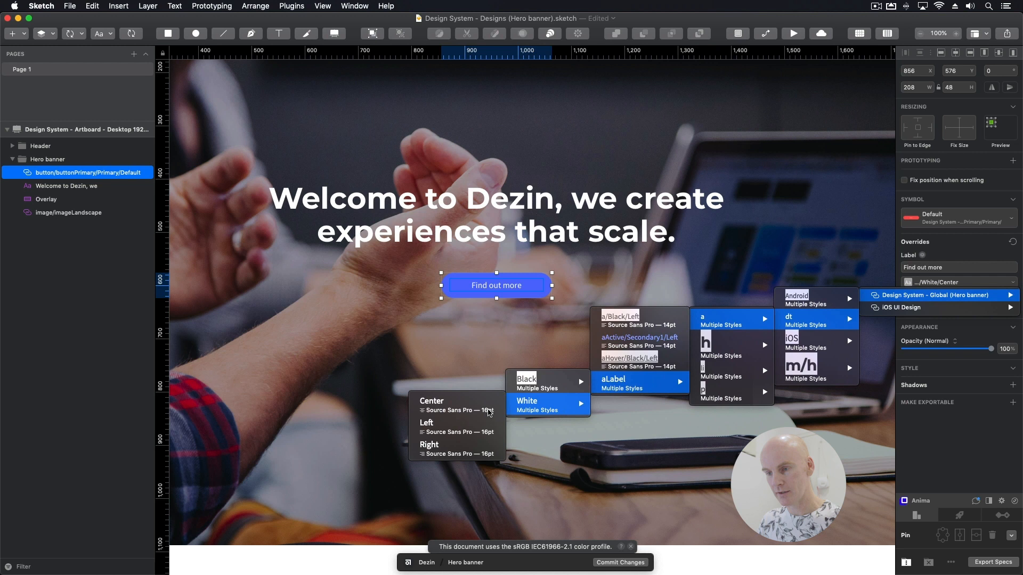
left_click(437, 427)
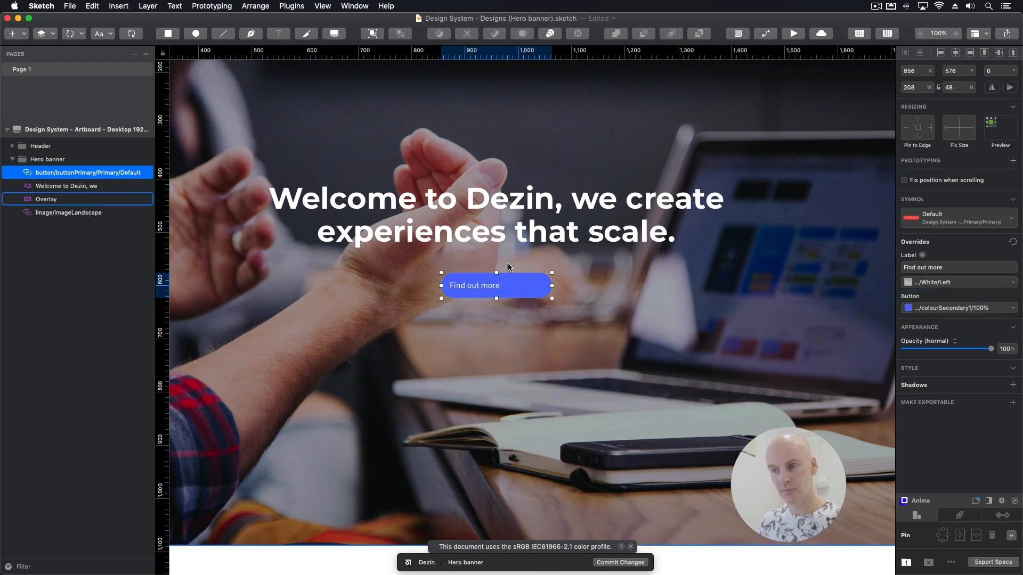
- Undo the label's text style override and the button's colour override
left_click(580, 258)
key("super+z")
key("super+z")
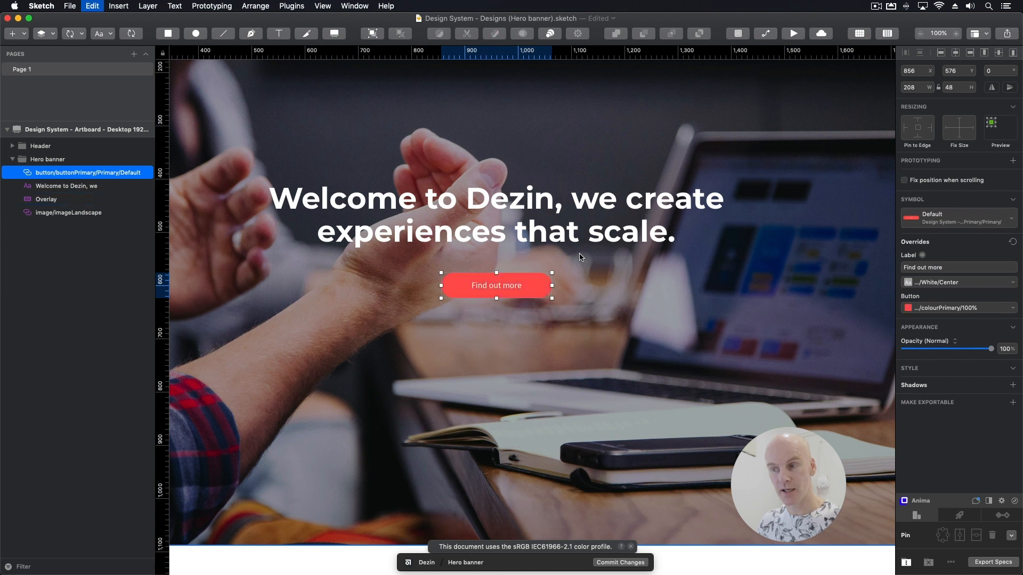
- Review the whole hero banner at 50% zoom, checking the header and the overlay over the photo
left_click(600, 300)
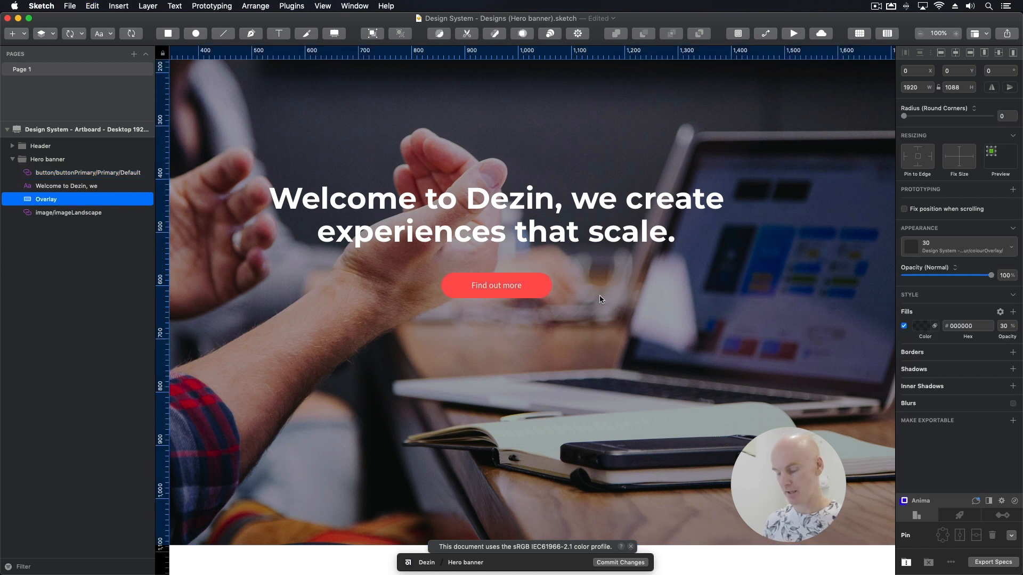
key("super+minus")
left_click_drag(602, 281, 578, 265)
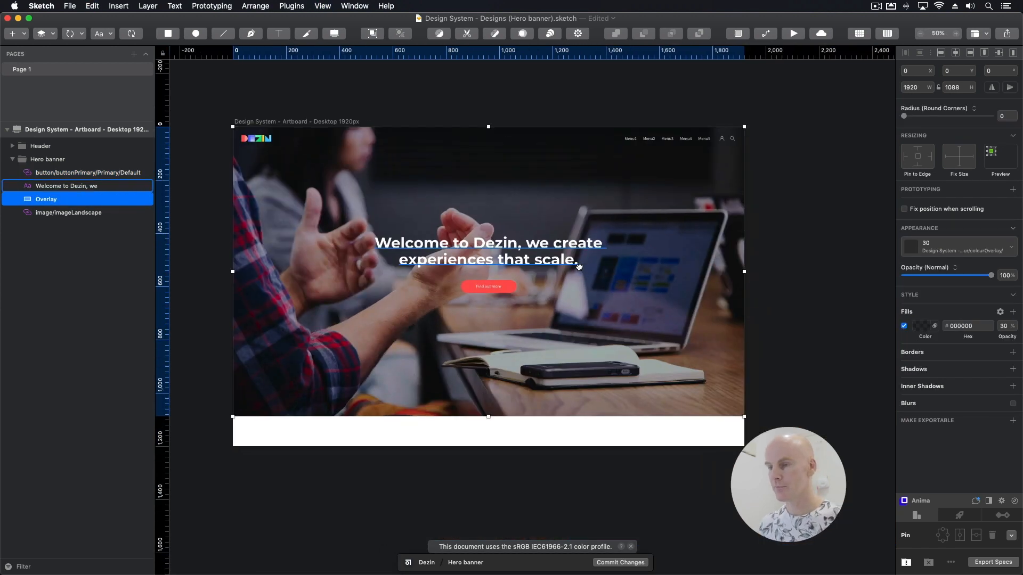
left_click_drag(800, 230, 790, 244)
left_click(790, 245)
left_click(627, 155)
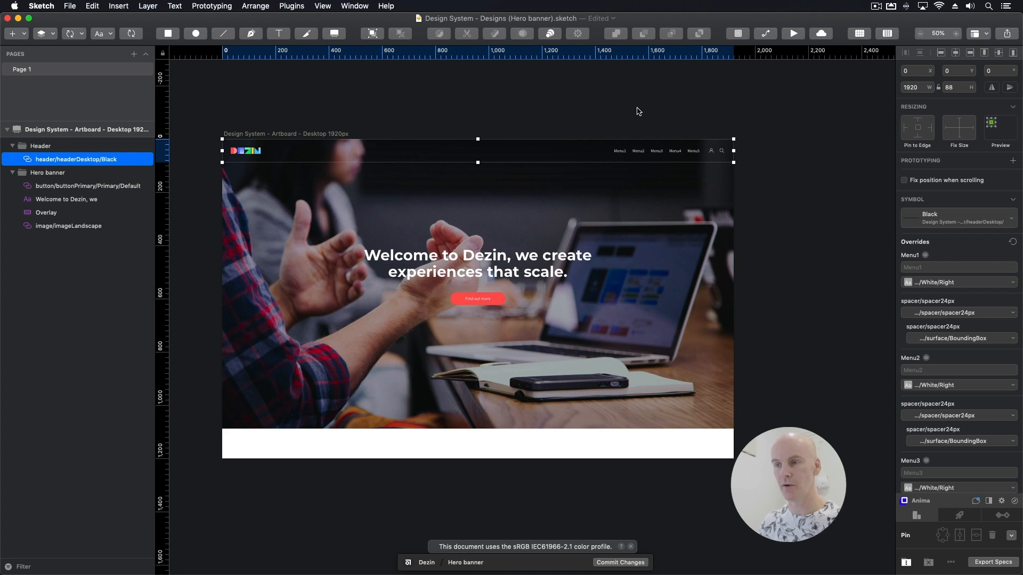
left_click(638, 111)
left_click(553, 201)
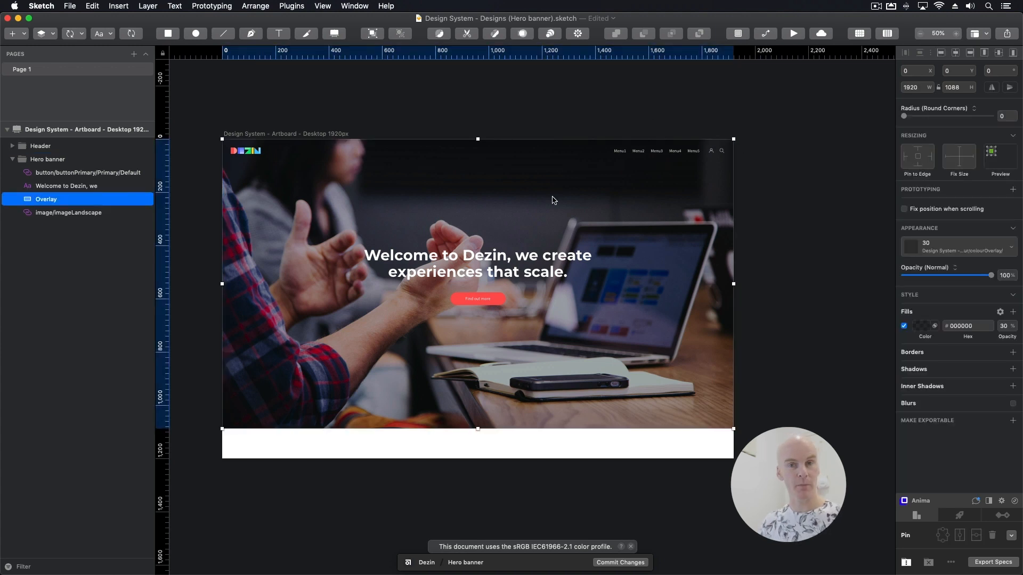
- Lock the Overlay layer in the Hero banner group
left_click(534, 106)
left_click(411, 191)
right_click(118, 202)
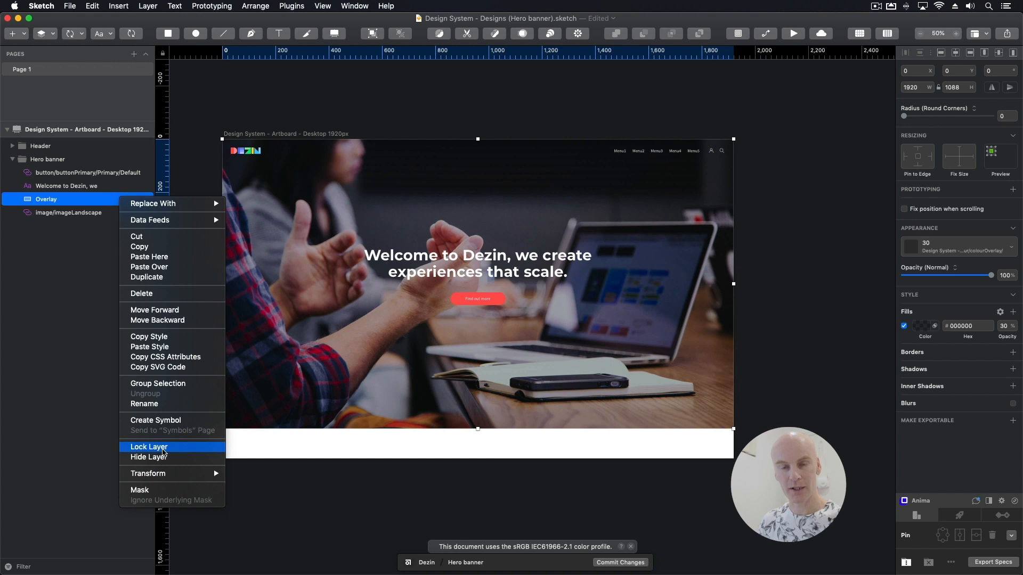
left_click(159, 447)
- Replace the imageLandscape symbol's photo with the 732335-unsplash car picture, taken from the _Assets folder in Finder
left_click(70, 212)
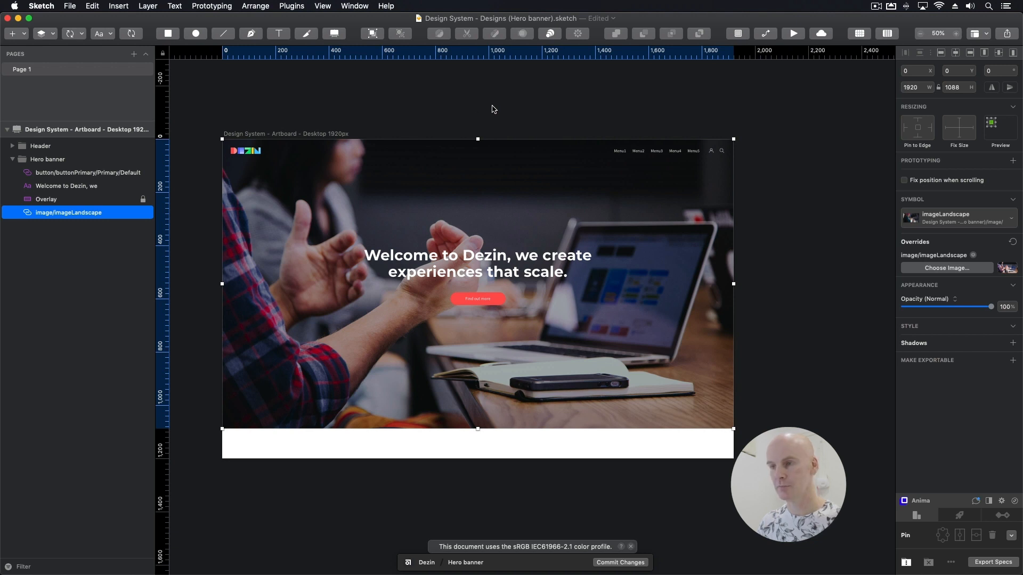
key("super+Tab")
left_click(610, 145)
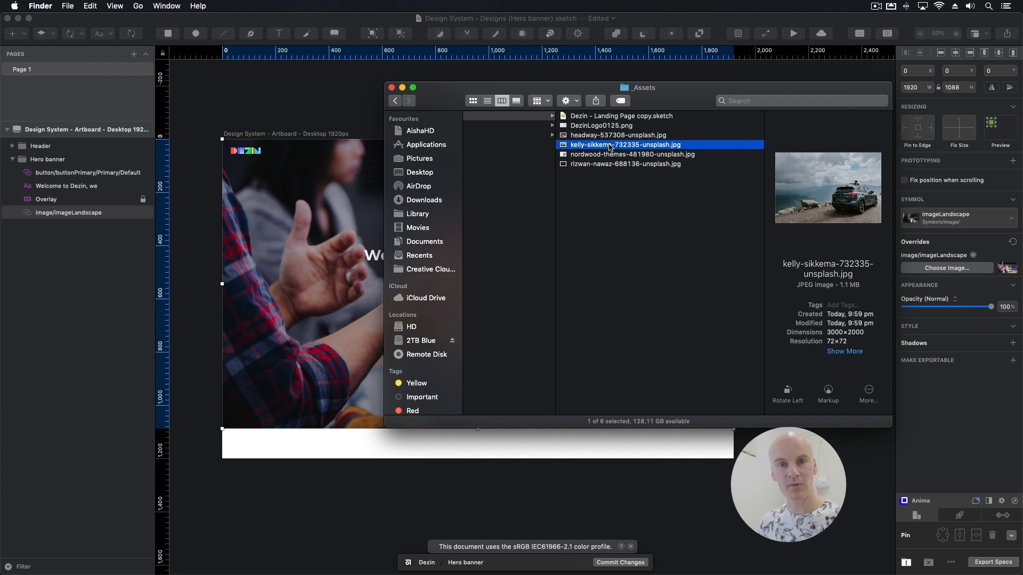
mouse_move(601, 148)
left_mouse_down()
mouse_move(1001, 300)
mouse_move(1007, 272)
left_mouse_up()
left_click(238, 284)
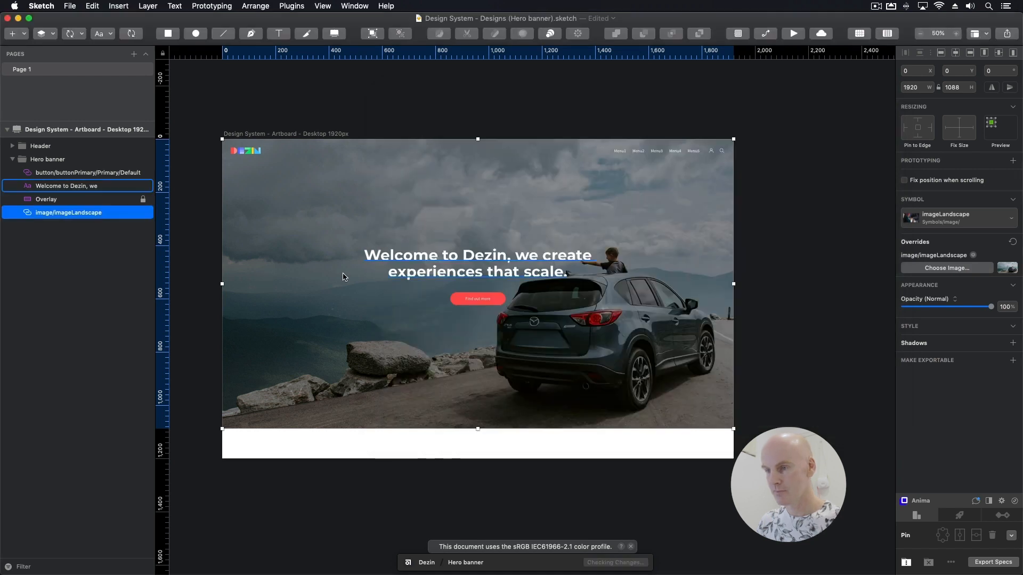
- Switch the headline's text style to dt/h/h1Display/White/Left
left_click(468, 257)
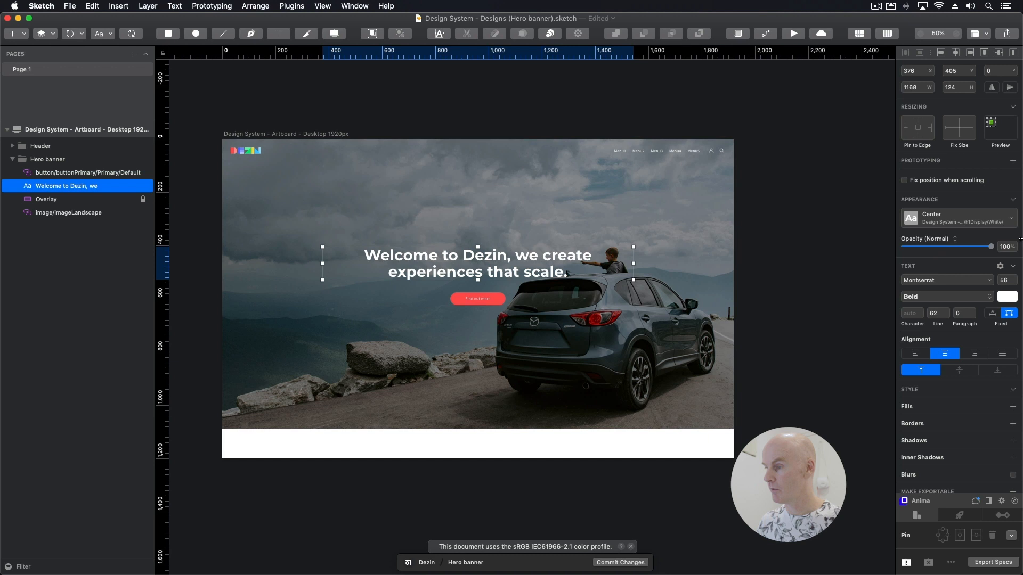
left_click(933, 220)
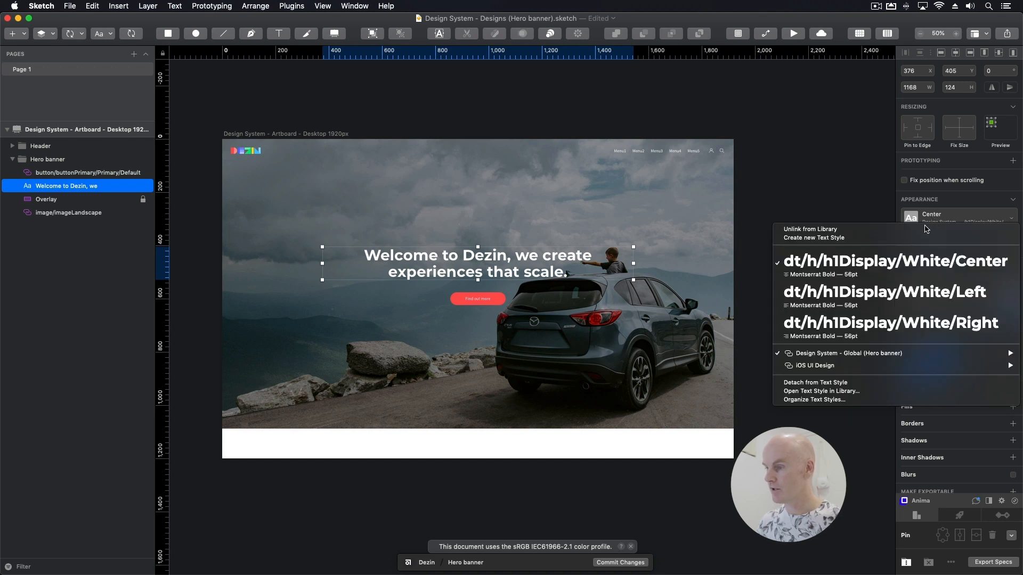
left_click(847, 291)
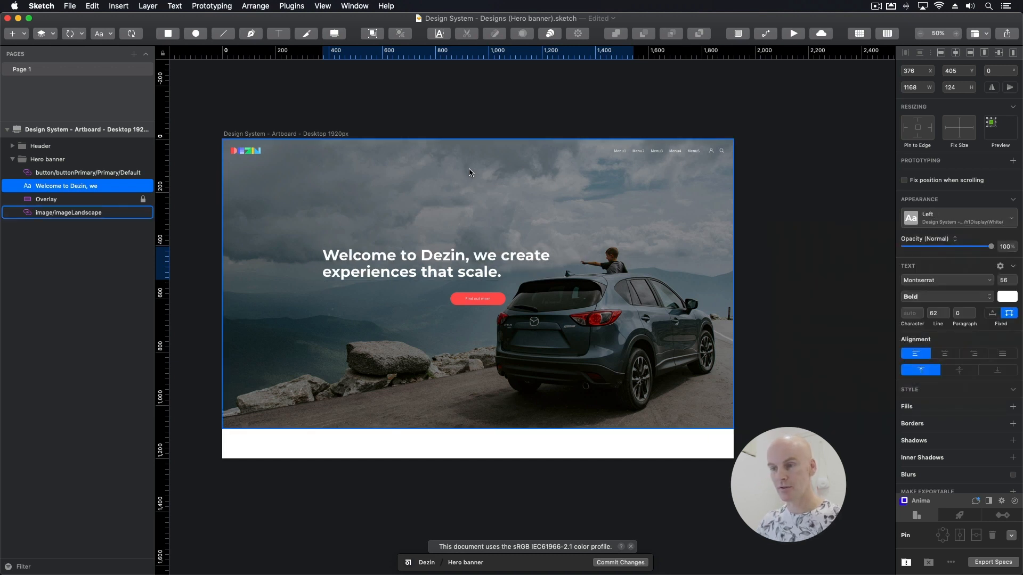
- Show the layout guides and align both the headline and the button to the guide at X 256
left_click(392, 273)
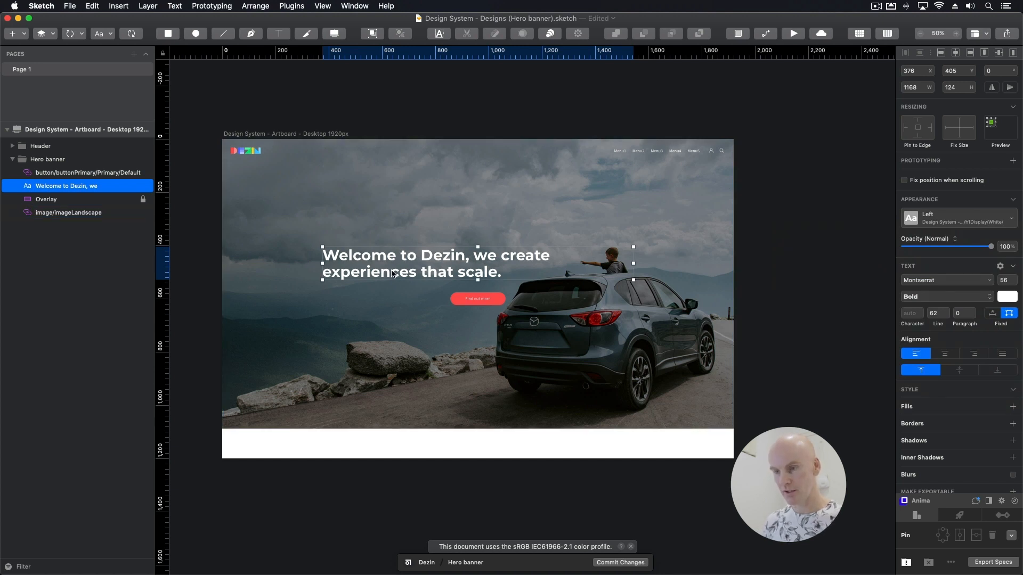
key("super+semicolon")
left_click_drag(393, 273, 361, 273)
left_click(453, 300)
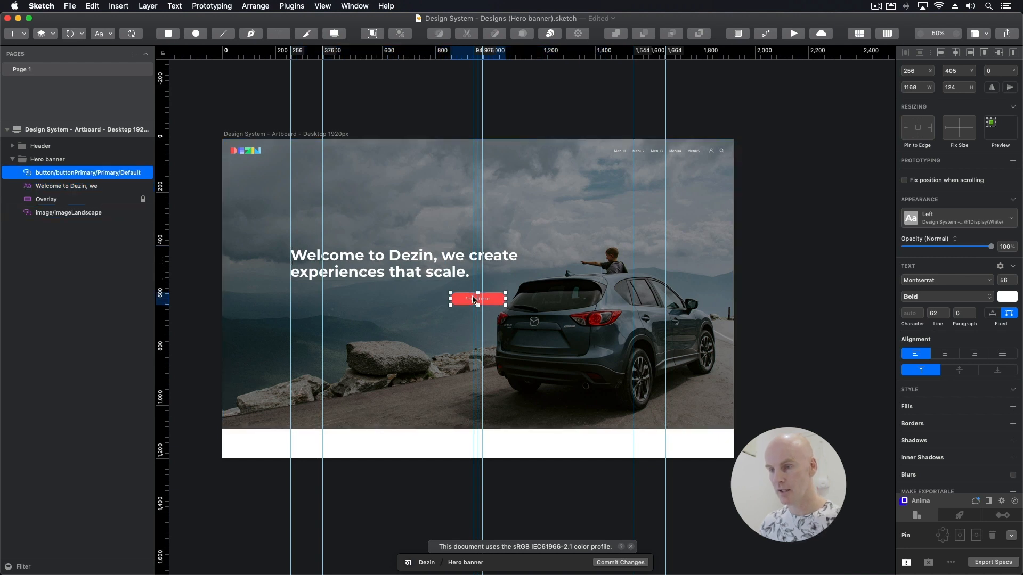
left_click_drag(453, 300, 294, 300)
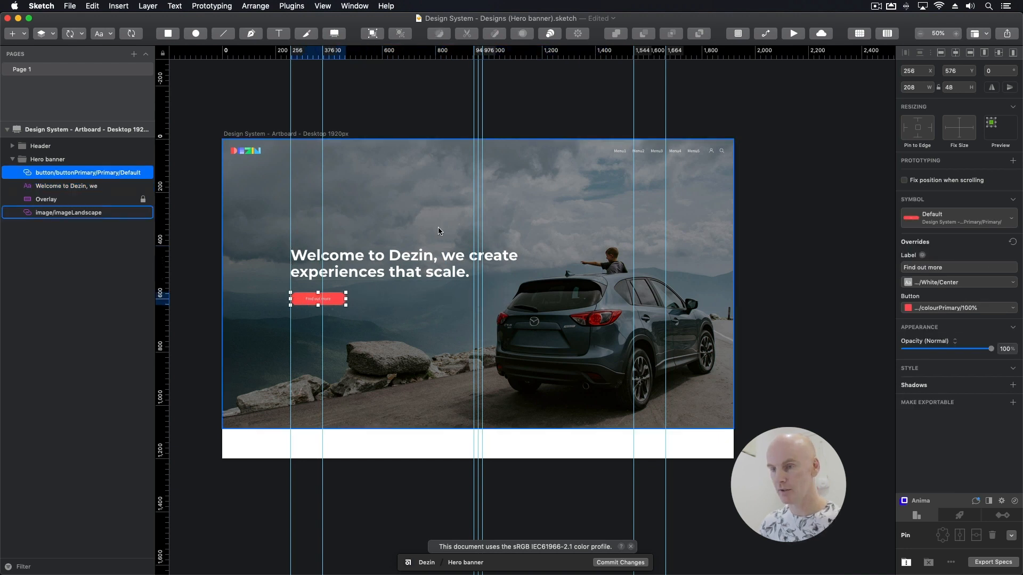
- Narrow the headline's text box to 688 px wide and move the button below its third line to Y 632
left_click(383, 269)
left_click_drag(601, 263, 474, 267)
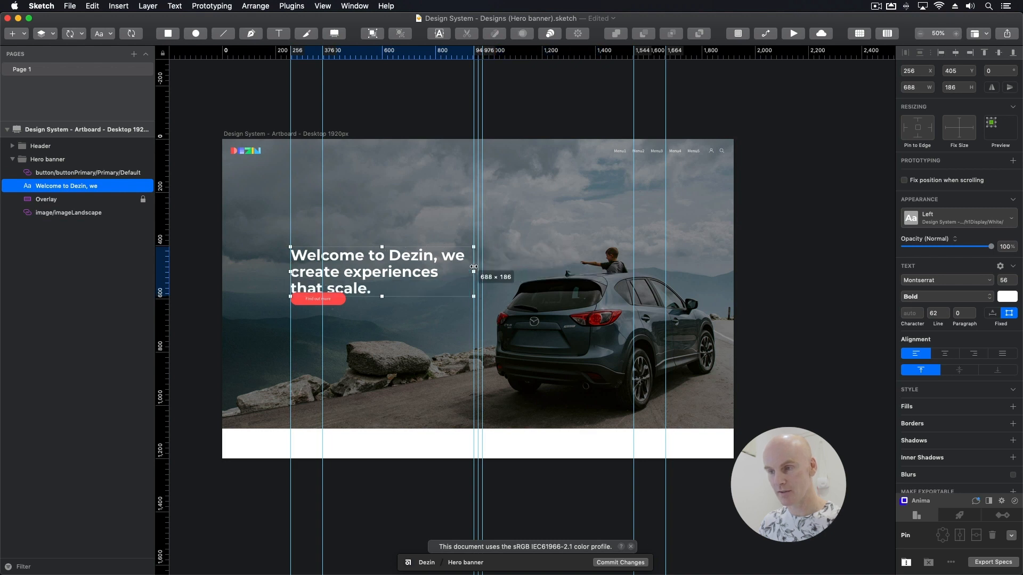
left_click(344, 300)
key("super+plus")
key("super+plus")
left_click_drag(544, 322, 437, 293)
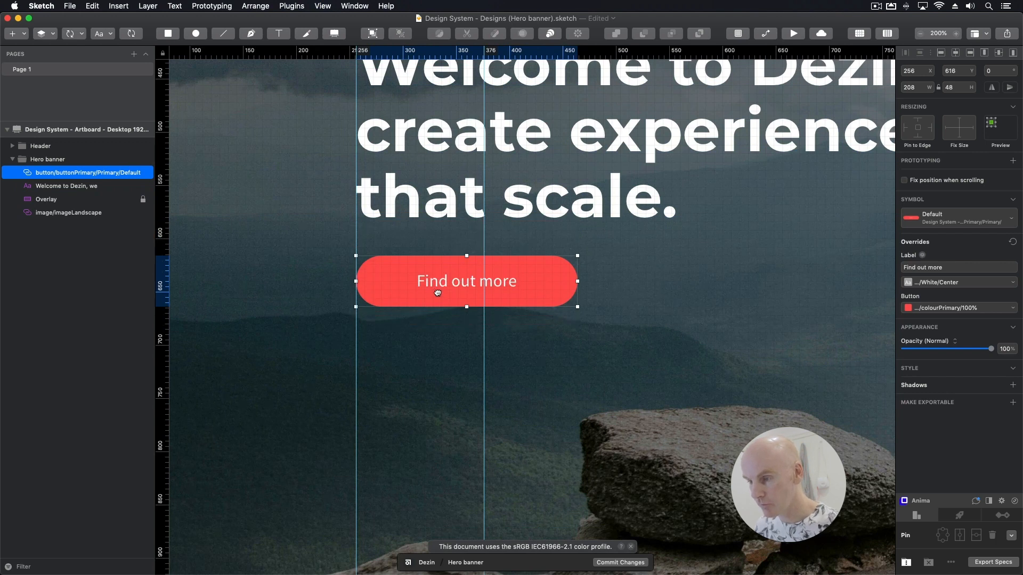
key("shift+Down")
key("shift+Down")
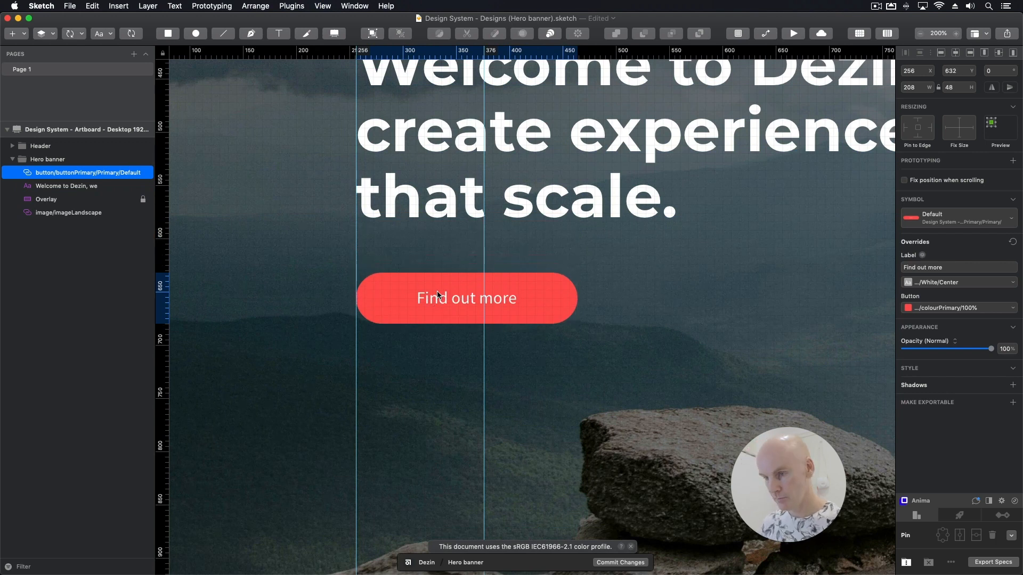
- Group the headline and the button, and name the group Text
key("super+minus")
key("super+minus")
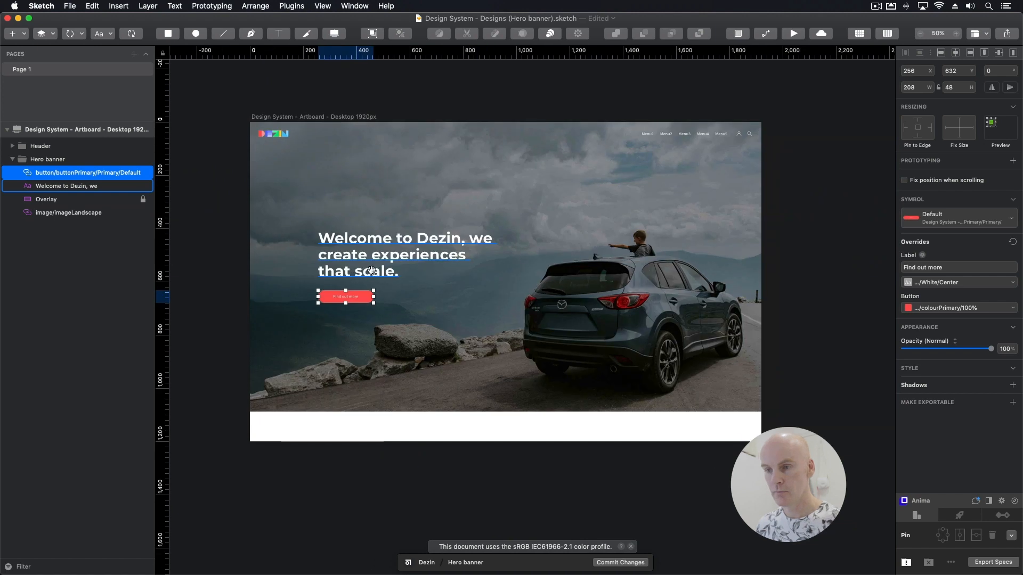
left_click(372, 270)
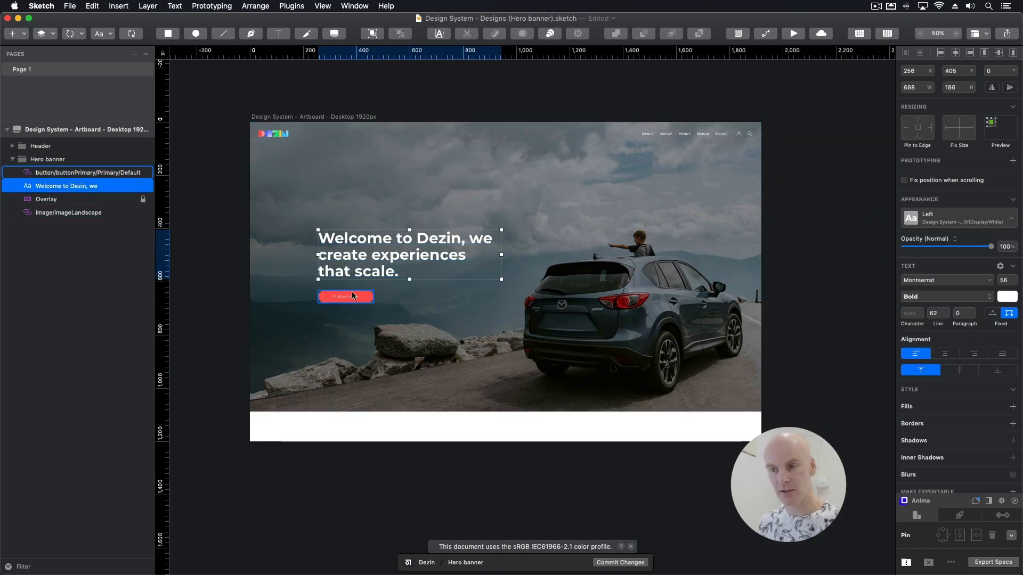
left_click(85, 172, "shift")
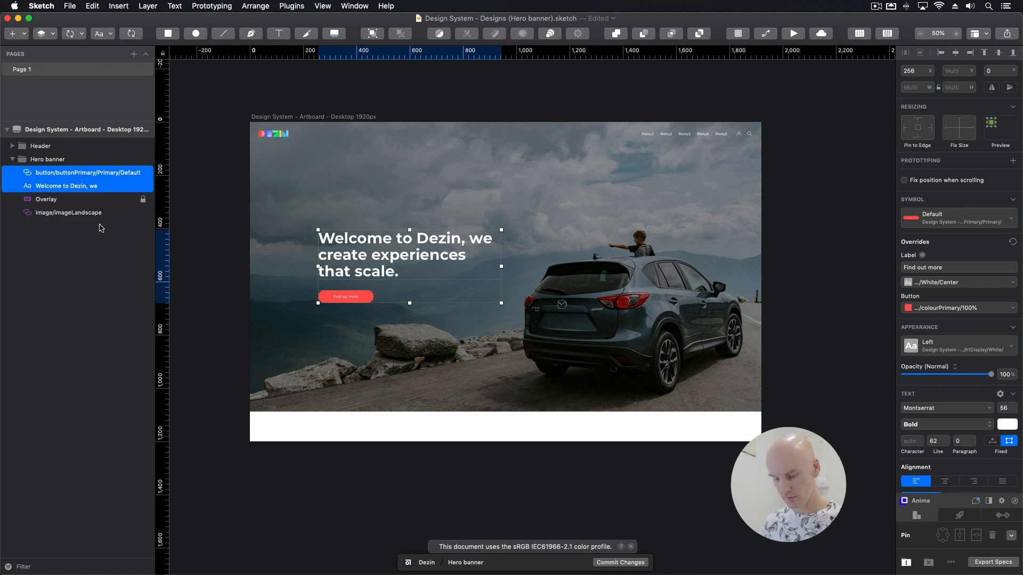
key("super+g")
double_click(44, 172)
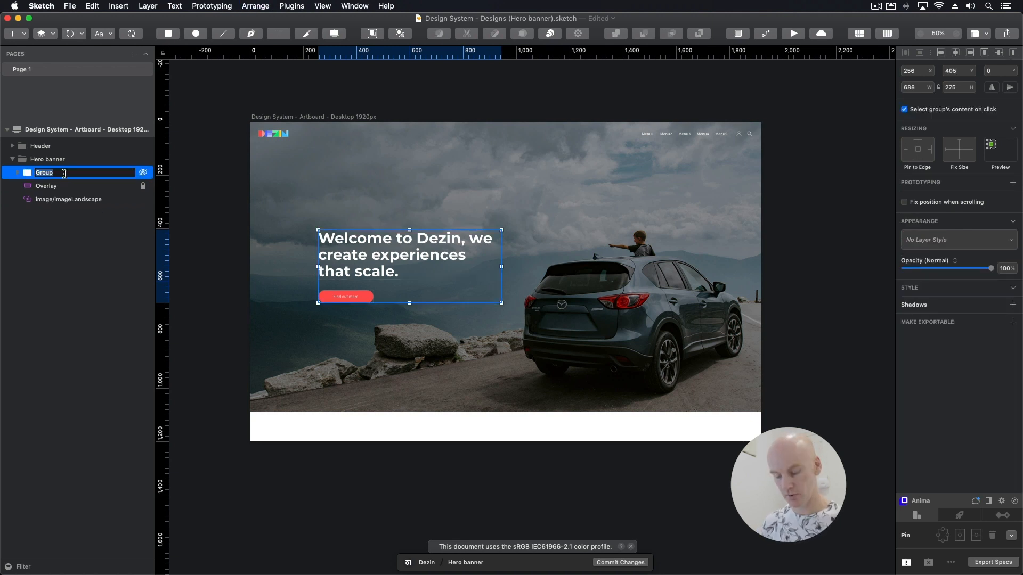
type("Text")
key("Return")
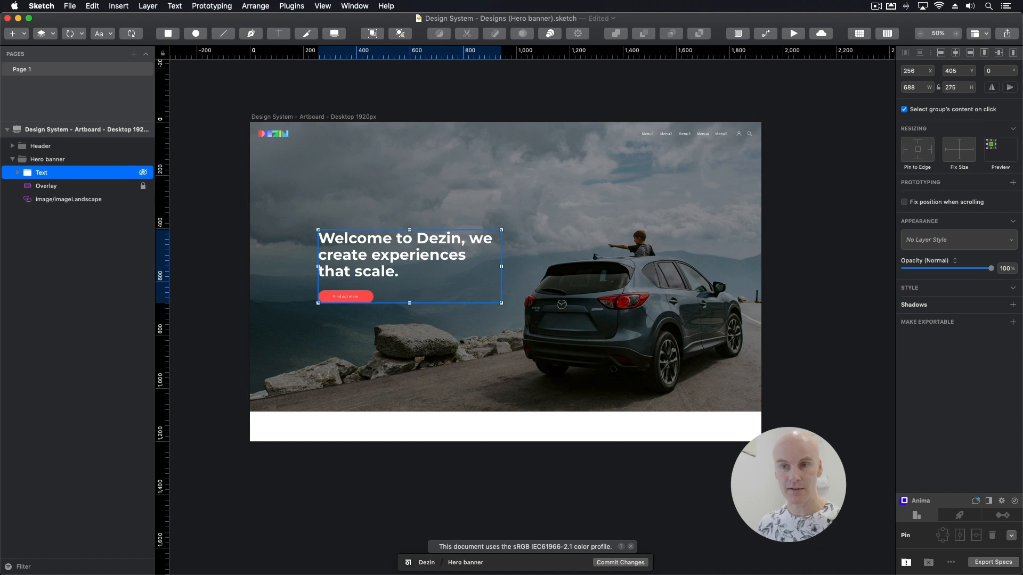
- Reorder the Text group's layers so the button sits beneath the headline
left_click(18, 173)
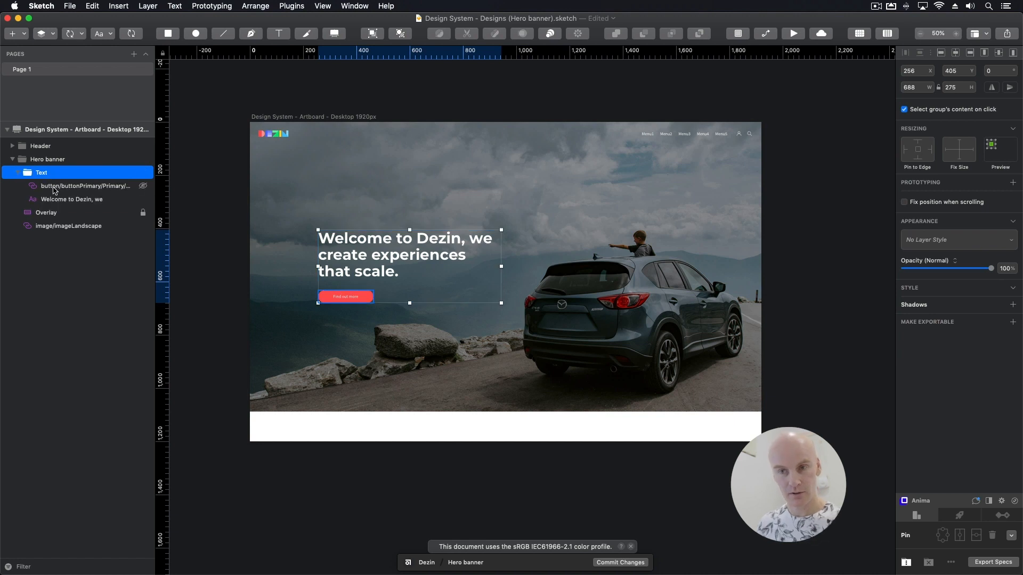
left_click(54, 186)
left_click_drag(66, 186, 67, 204)
left_click(64, 186)
- Turn the Text group into a vertical Anima stack with left-aligned contents
left_click(52, 173)
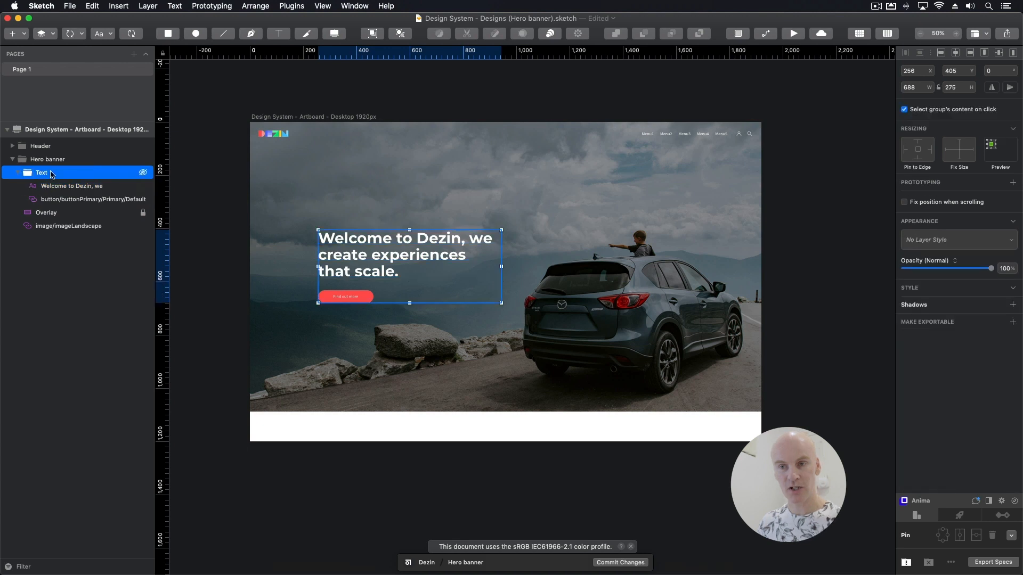
left_click(906, 562)
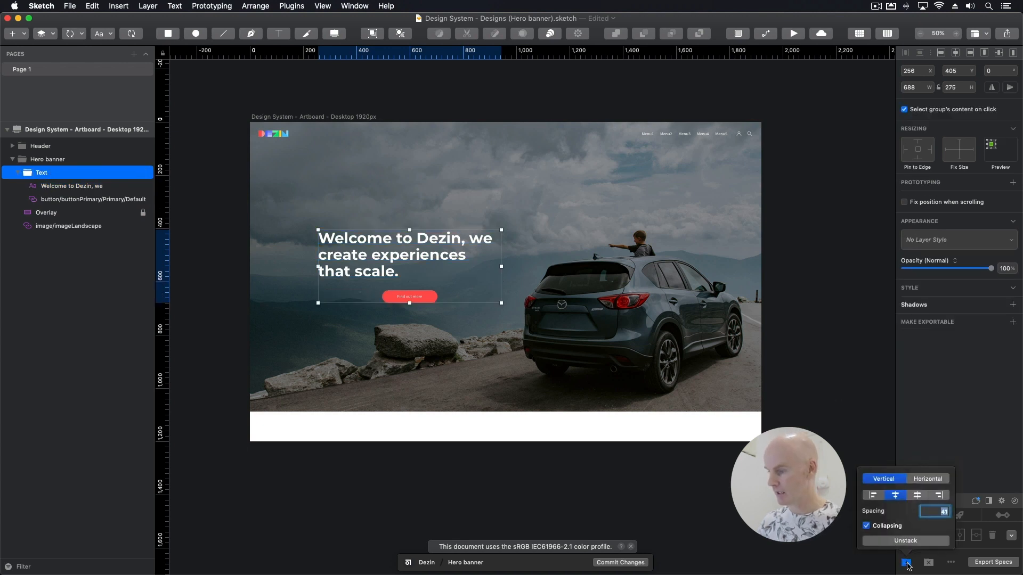
left_click(879, 496)
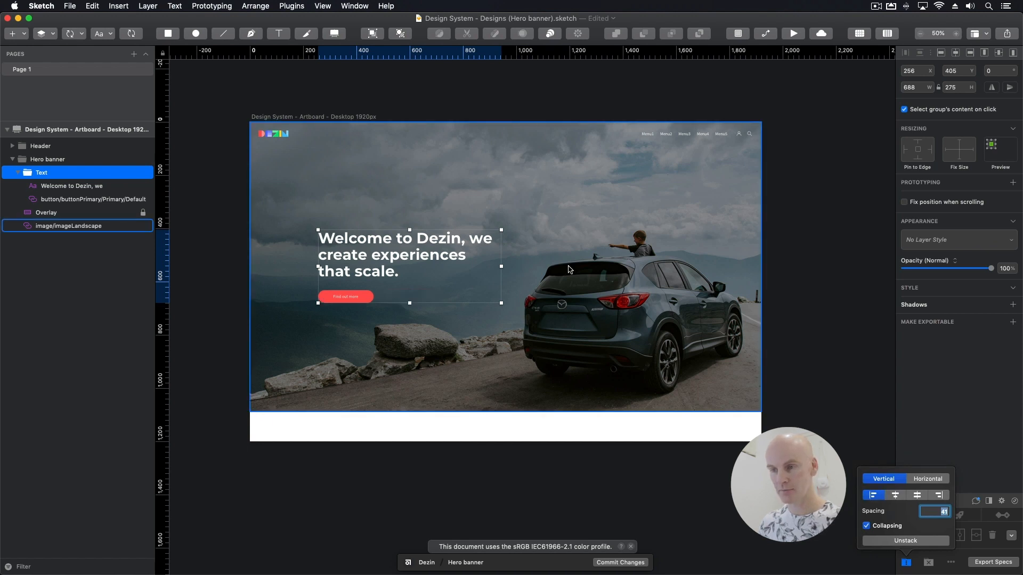
left_click(197, 222)
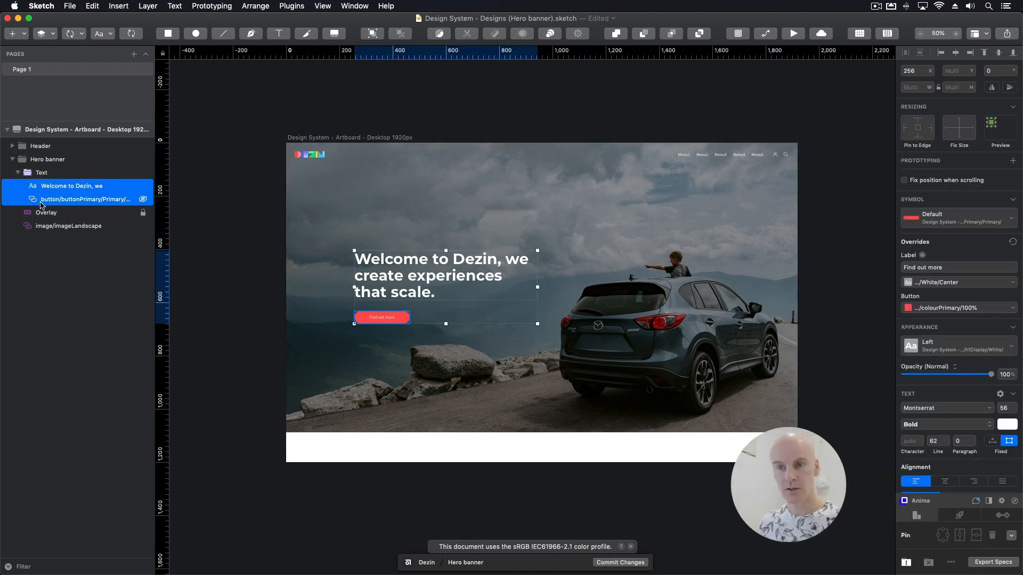
- Nudge the Text group up in grid increments to Y 325
left_click(47, 177)
key("shift+Up")
key("shift+Up")
key("shift+Up")
key("shift+Up")
key("shift+Up")
key("shift+Up")
key("shift+Up")
key("shift+Up")
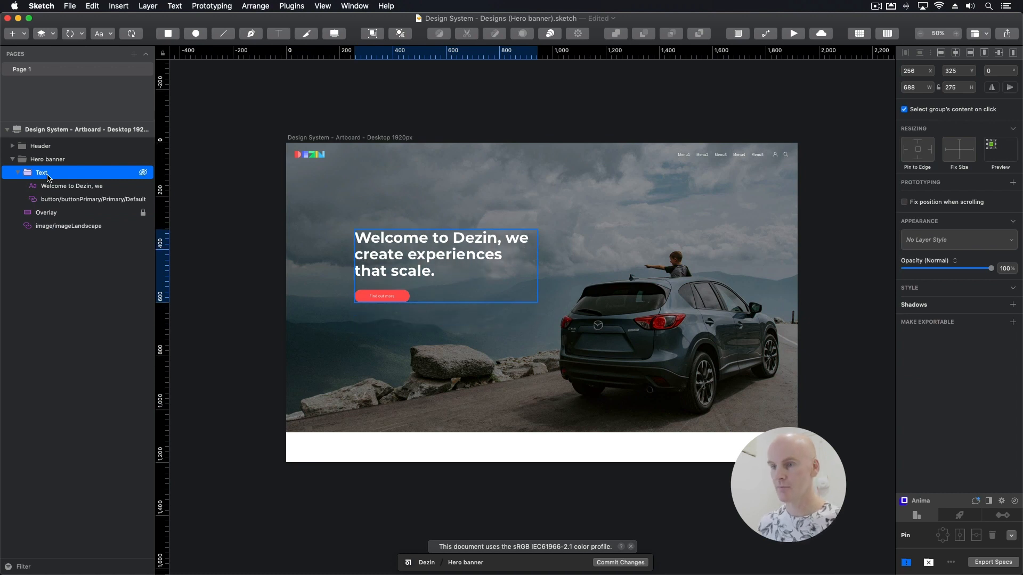
left_click(387, 114)
left_click(465, 244)
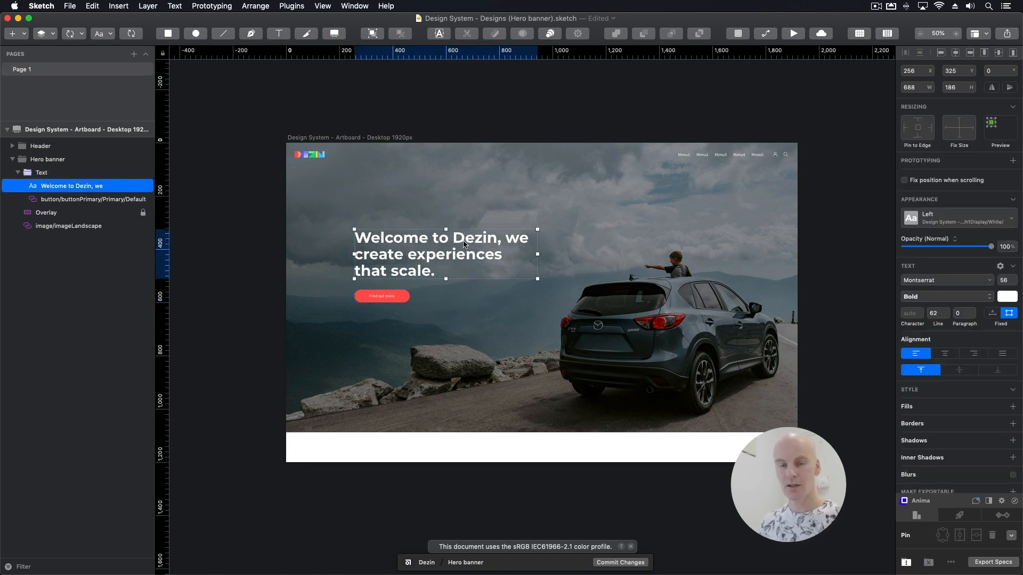
- Replace the headline text with "Moments like this won't pass you by if you buy the new Mazda CX-5."
double_click(407, 240)
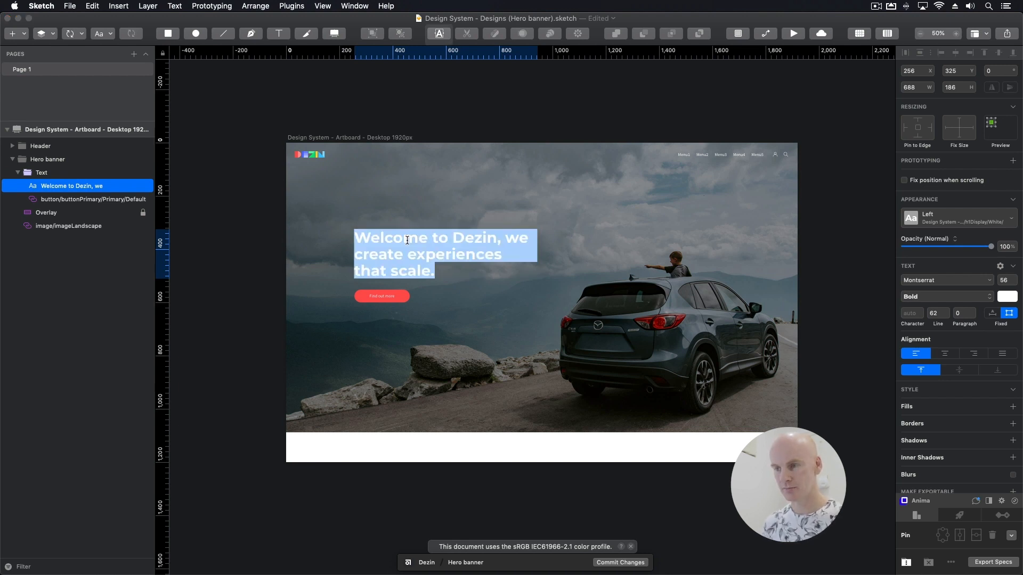
type("Momen")
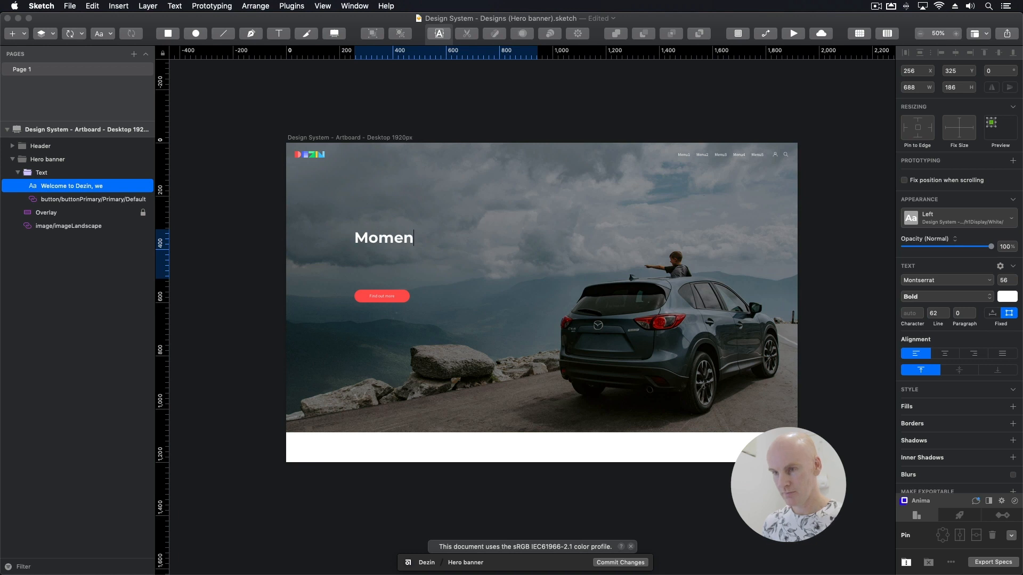
type("ts like th")
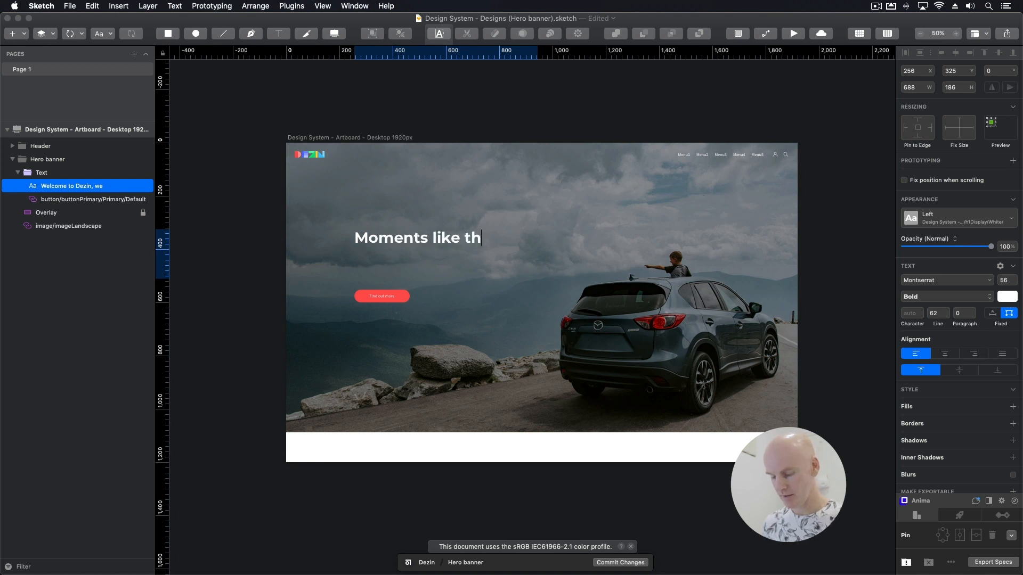
type("is won't pass you ")
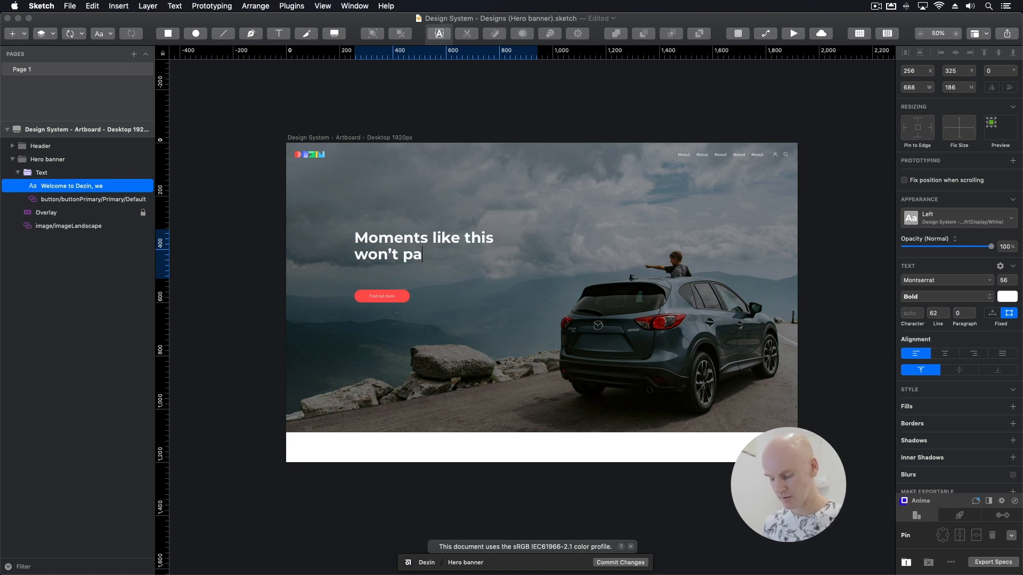
type("b")
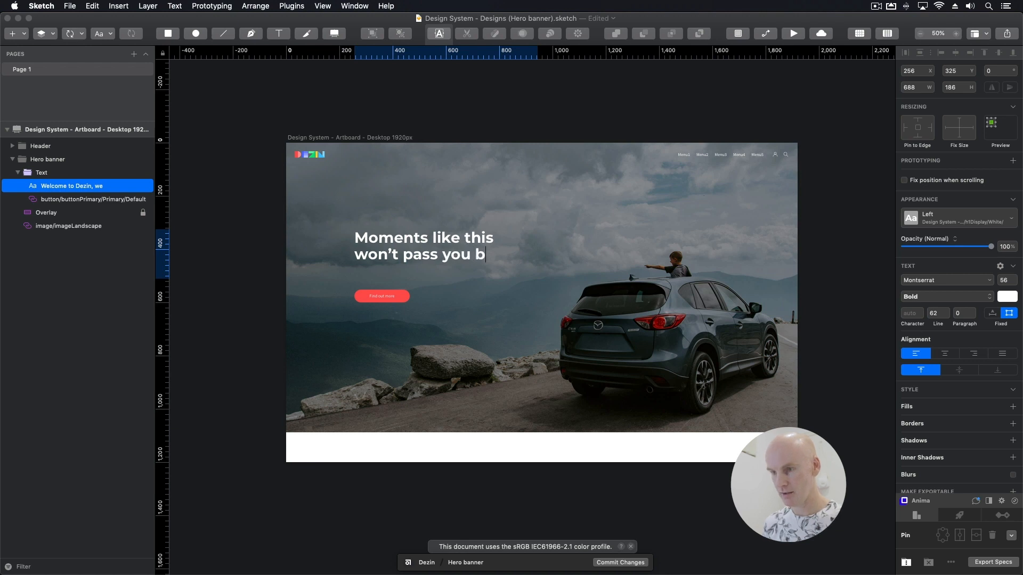
type("y if ypou")
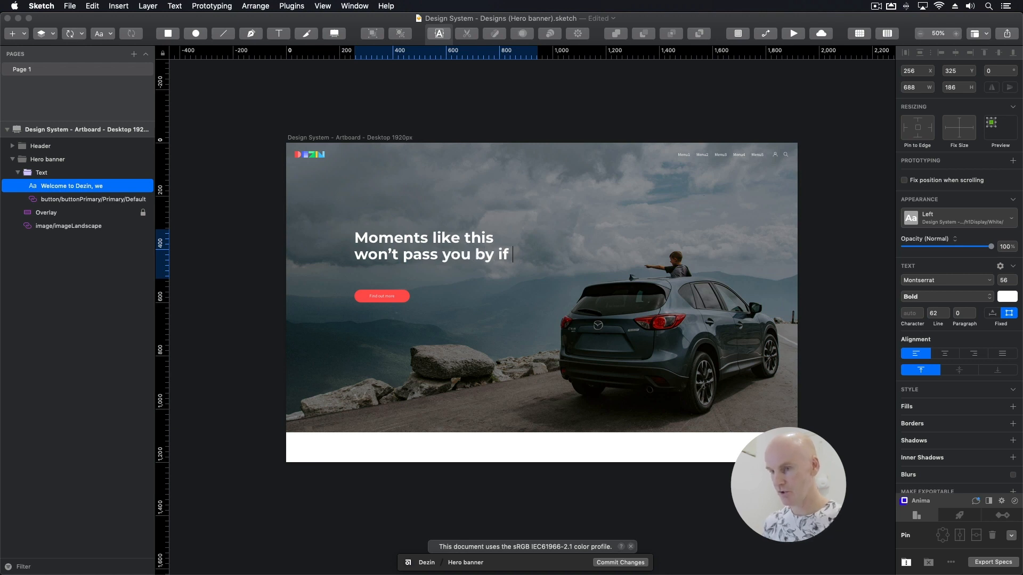
key("BackSpace")
key("BackSpace")
key("BackSpace")
type("ou buy")
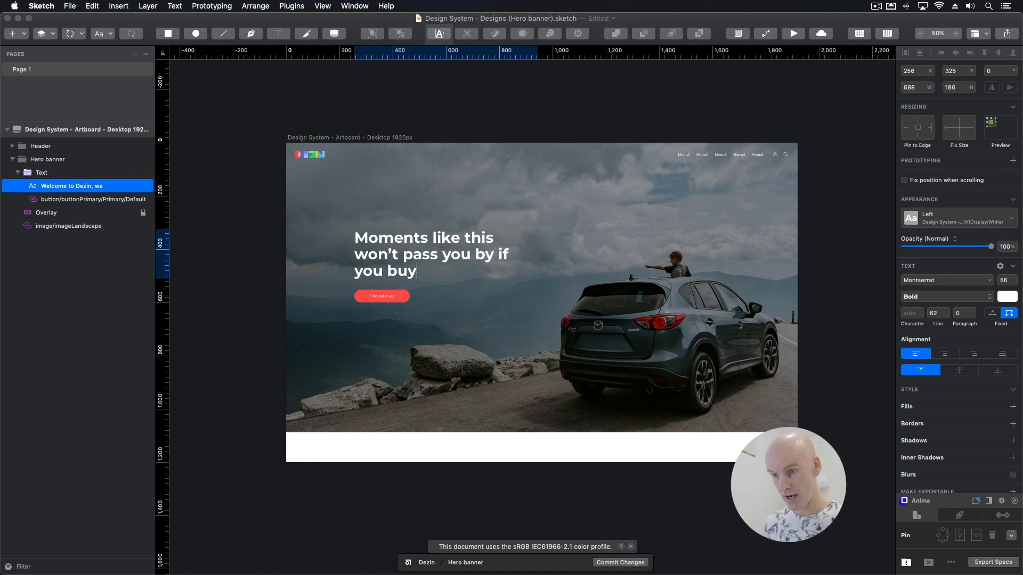
type(" the n")
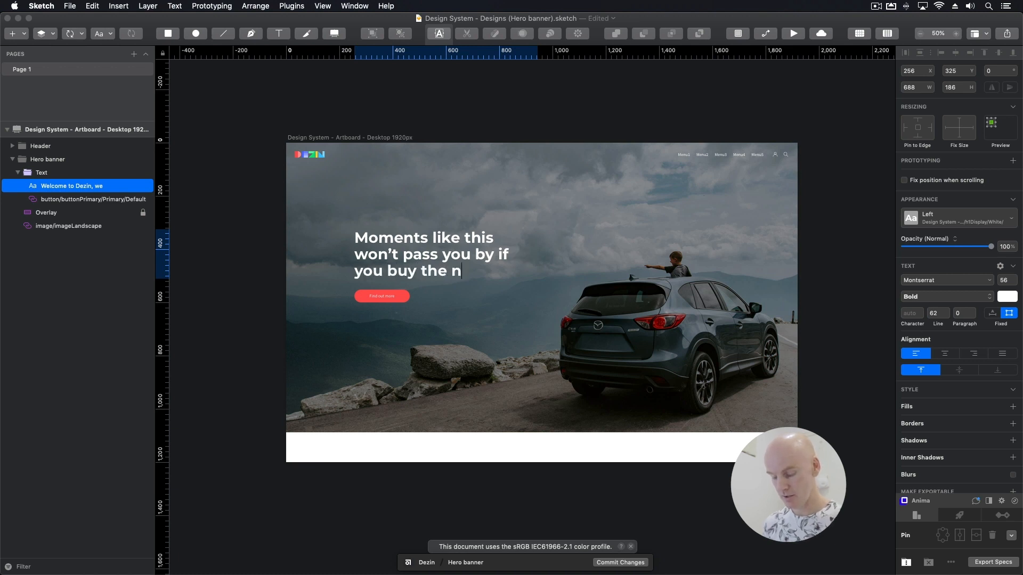
type("ew Mazda")
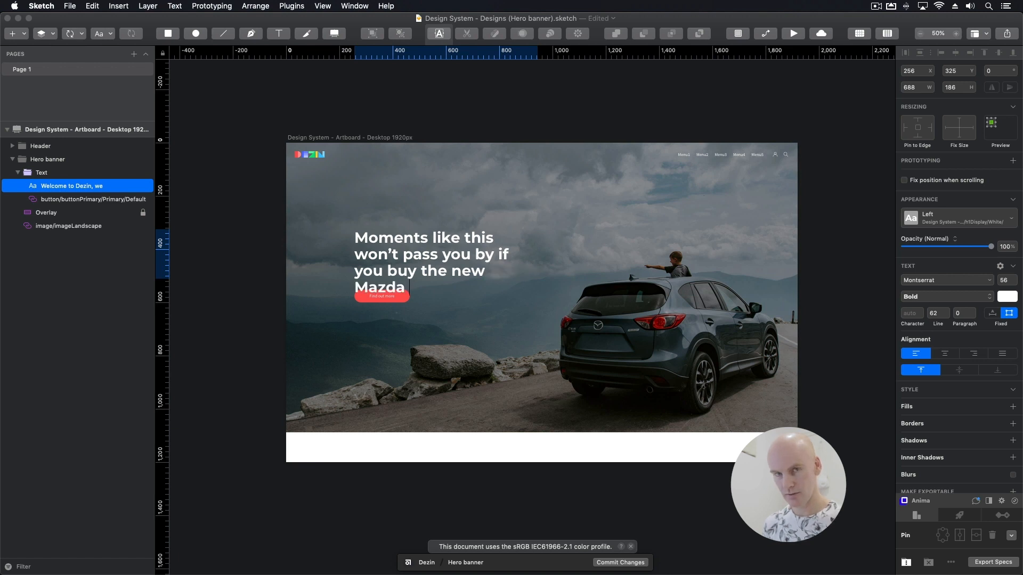
type(" CX-5")
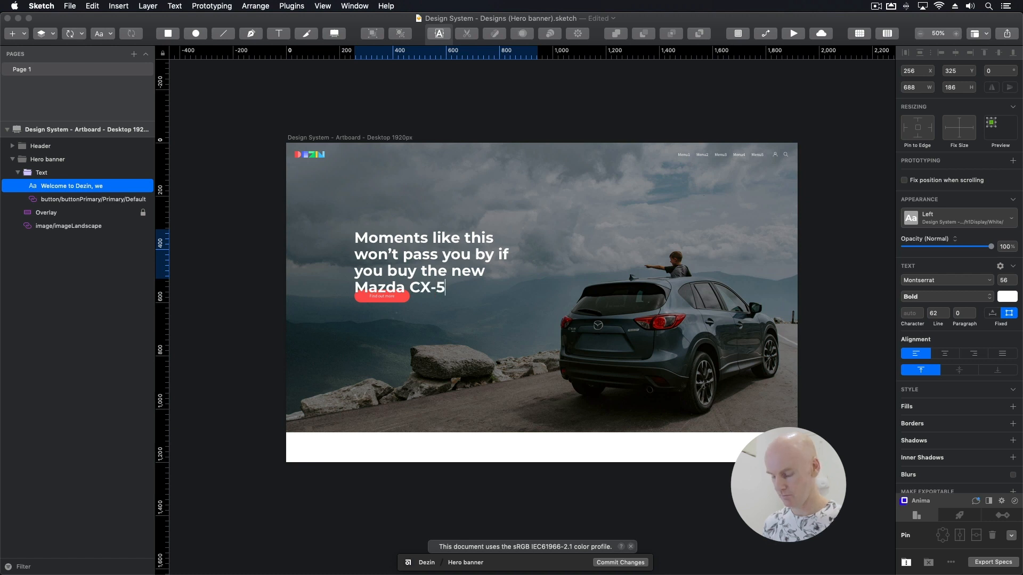
type(".")
key("Escape")
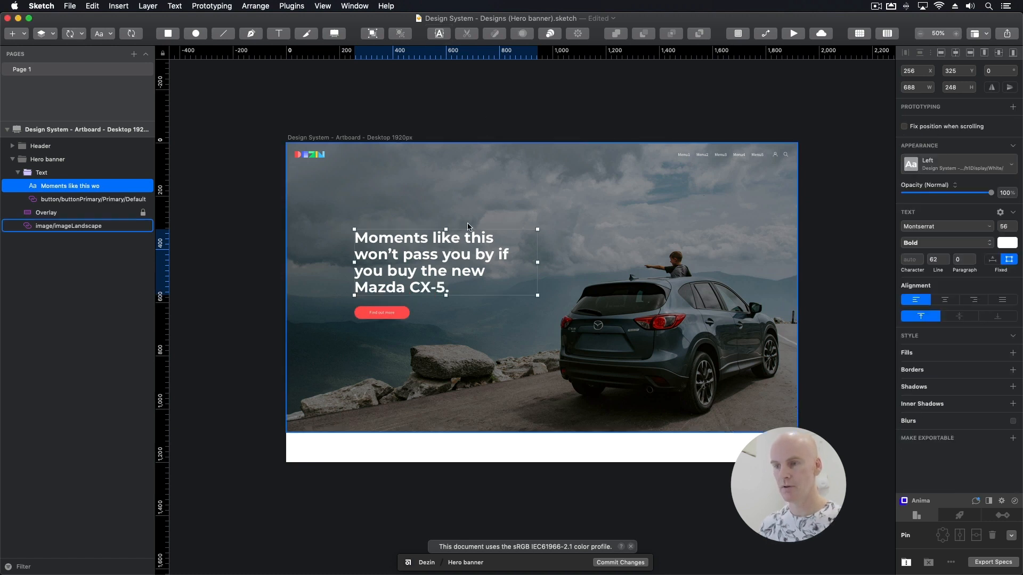
left_click(438, 99)
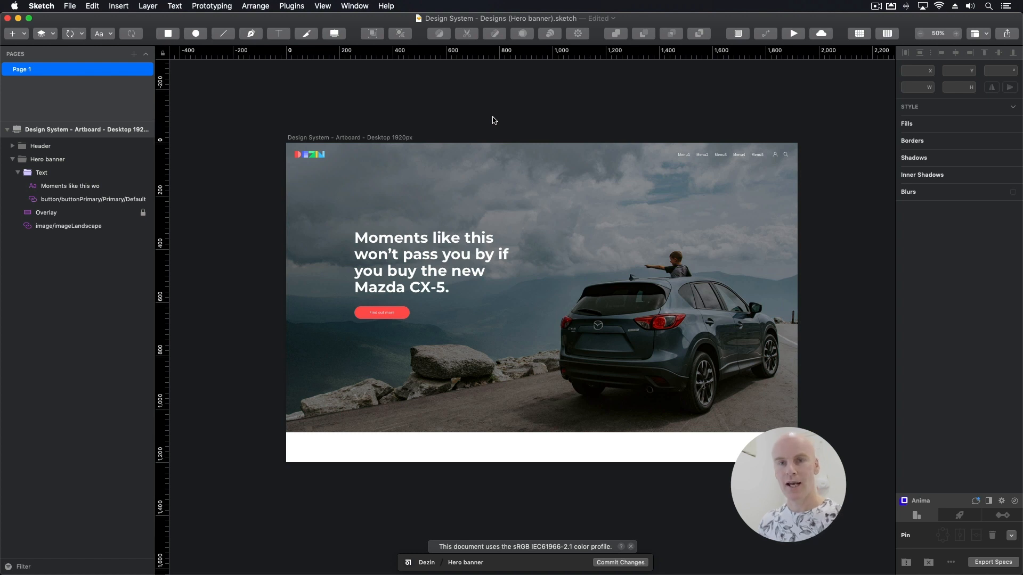
- Replace the banner's background photo with nordwood-themes-481980-unsplash.jpg from the _Assets folder in Finder, and return to Sketch
left_click(488, 248)
left_click(493, 198)
key("super+Tab")
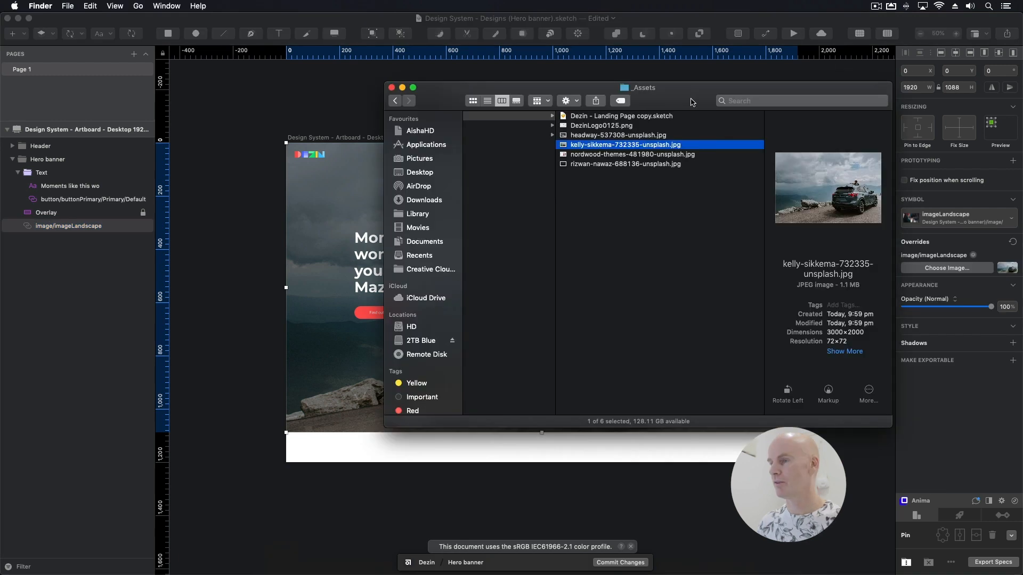
left_click(596, 154)
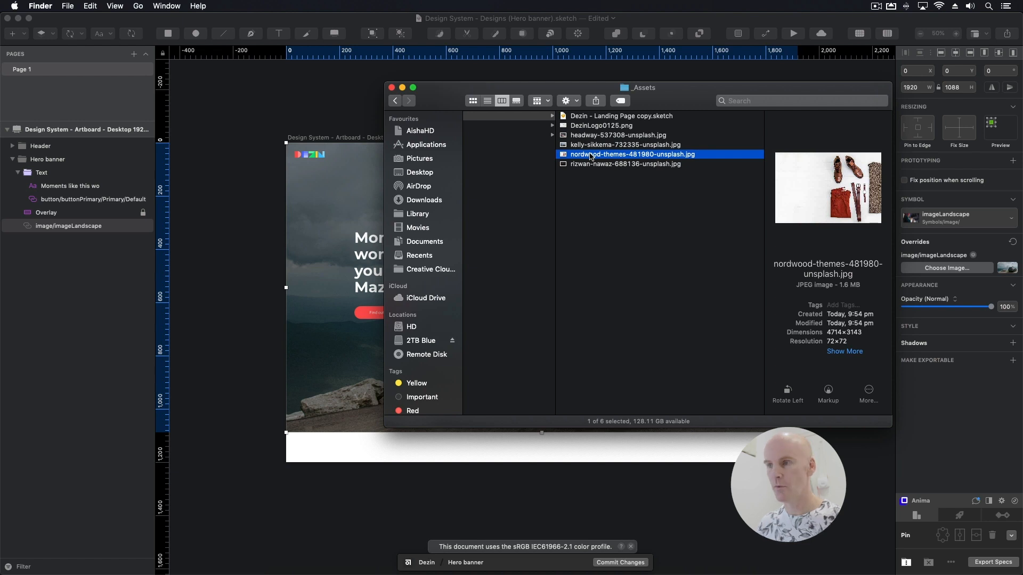
mouse_move(590, 155)
left_mouse_down()
mouse_move(344, 212)
mouse_move(1009, 285)
mouse_move(1007, 269)
left_mouse_up()
key("super+Tab")
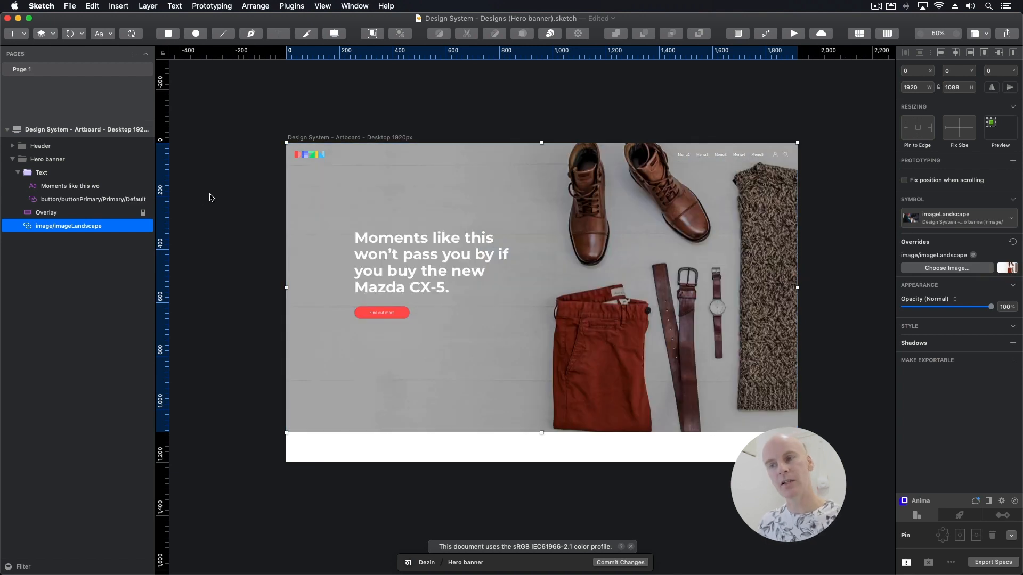
- Hide the Overlay layer and apply the dt/h/h1Display/Black/Left text style from the Design System library to the headline
left_click(143, 213)
left_click(390, 248)
left_click(391, 248)
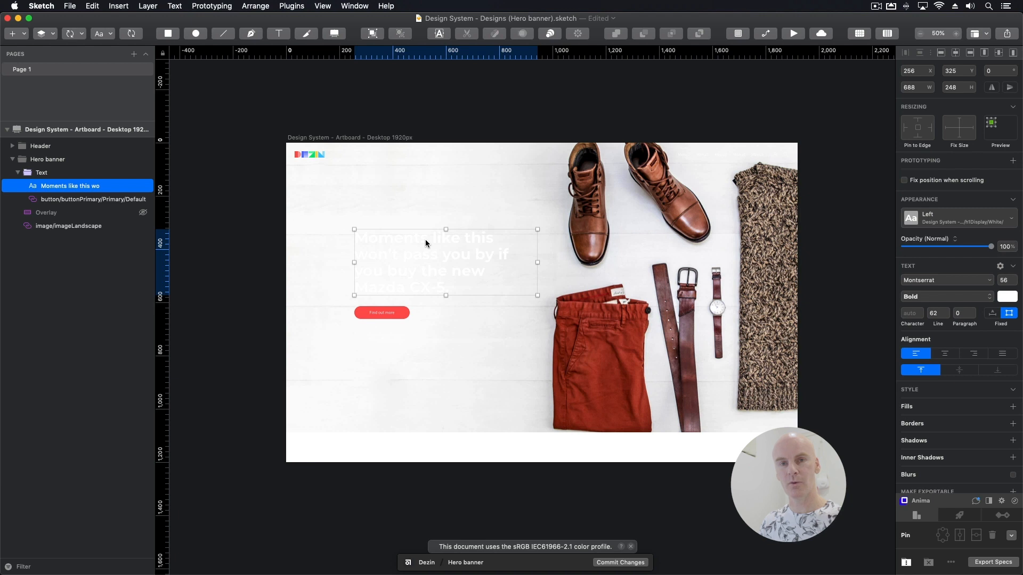
left_click(963, 226)
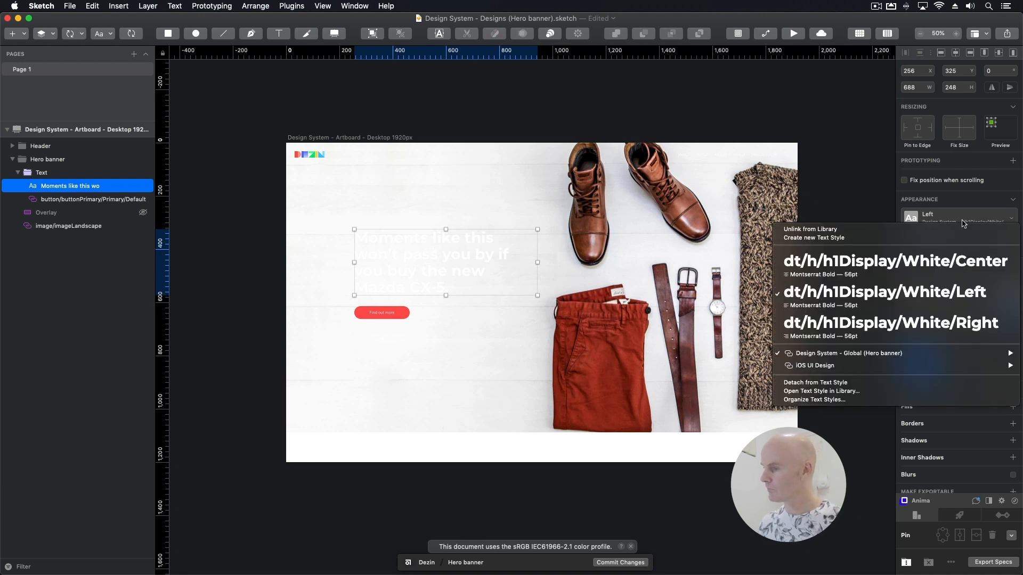
mouse_move(825, 356)
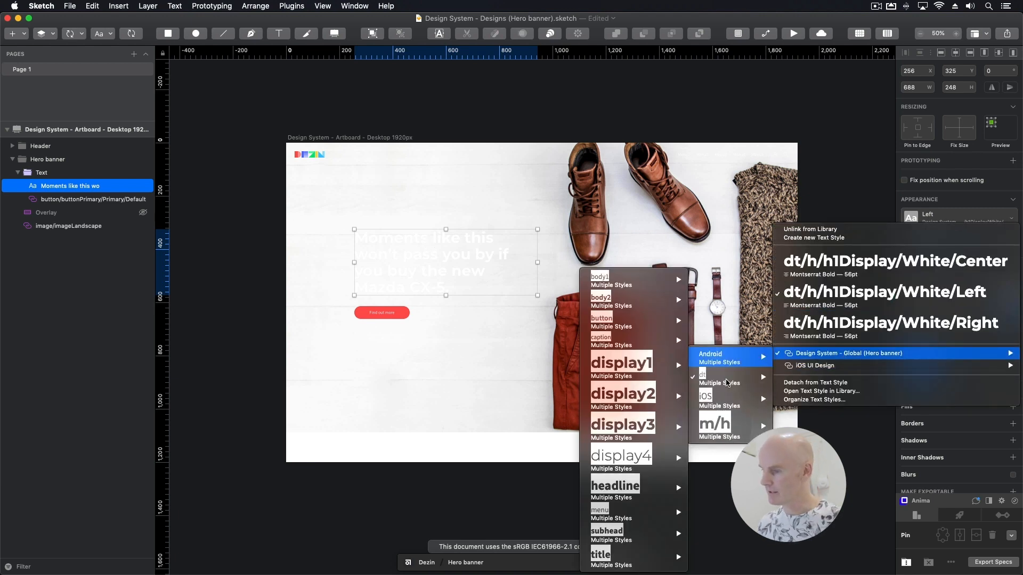
mouse_move(711, 378)
mouse_move(639, 404)
mouse_move(554, 428)
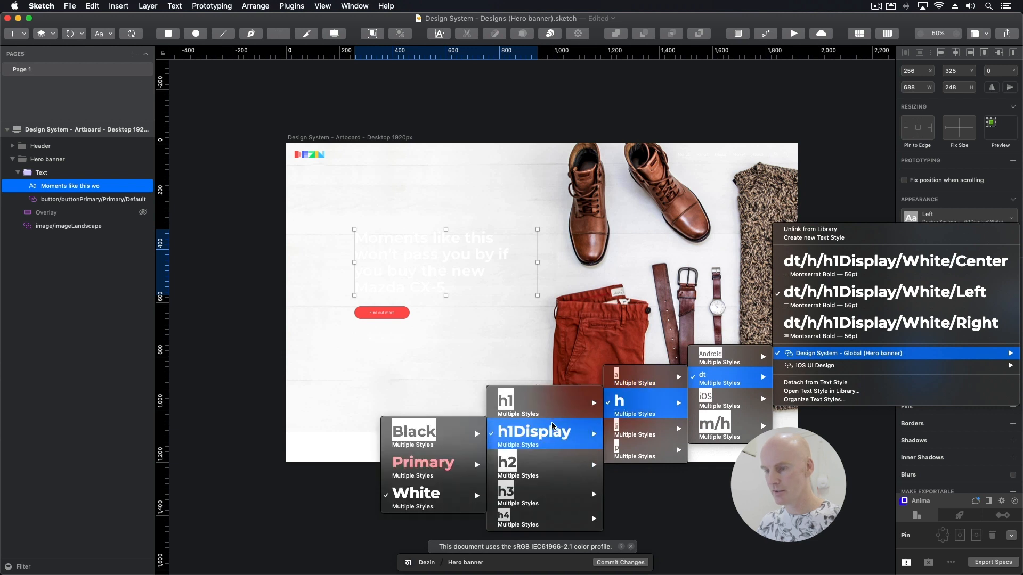
mouse_move(441, 437)
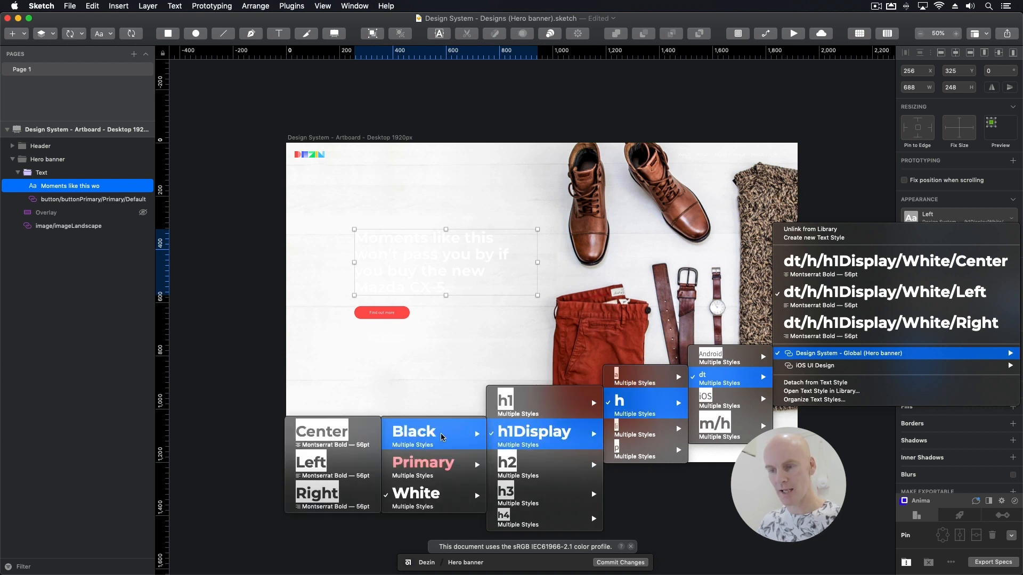
left_click(353, 461)
left_click(244, 222)
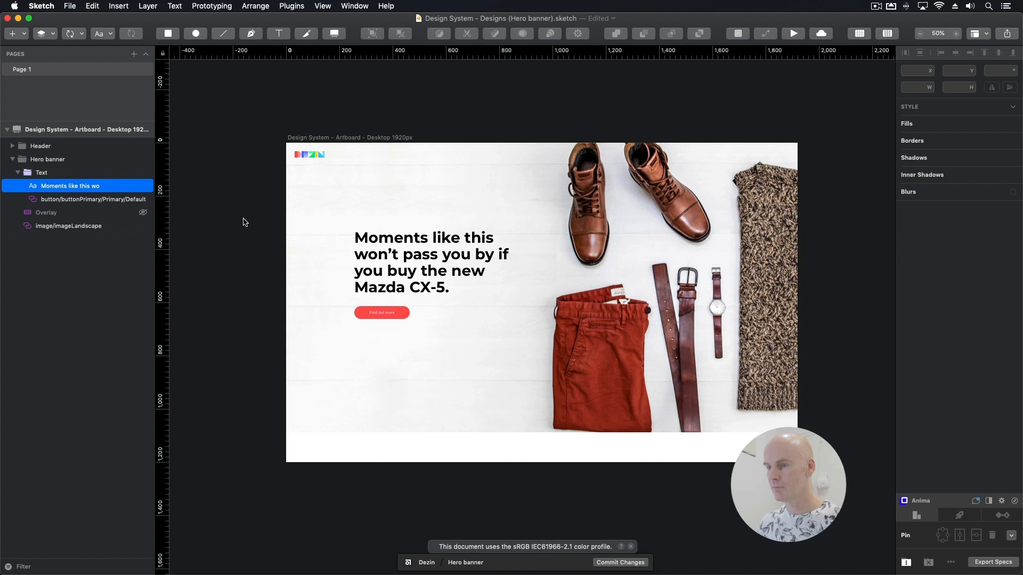
- Change the headline text to "Autumn has arrived and everything is brown or red."
left_click(389, 272)
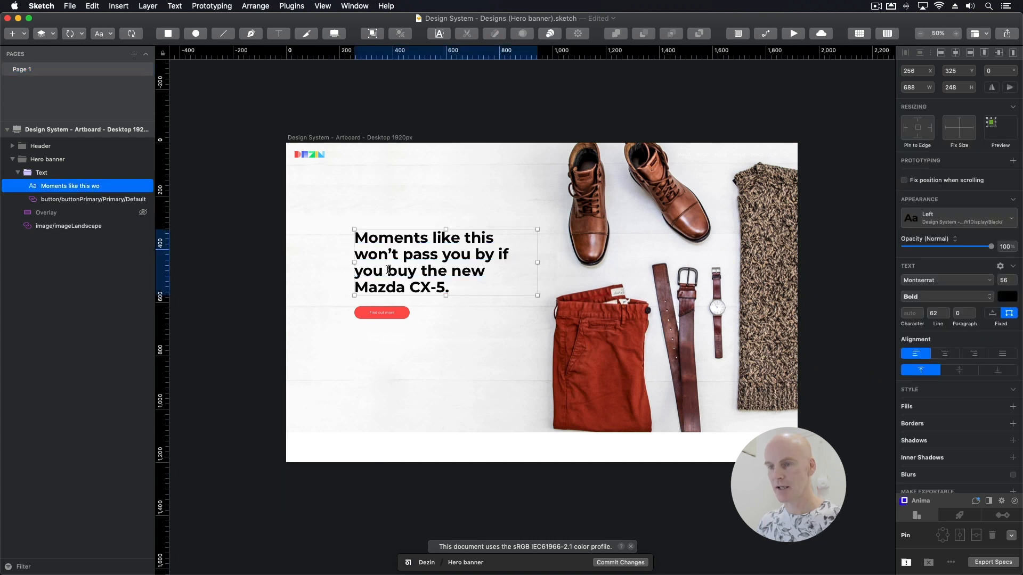
double_click(388, 271)
type("Au")
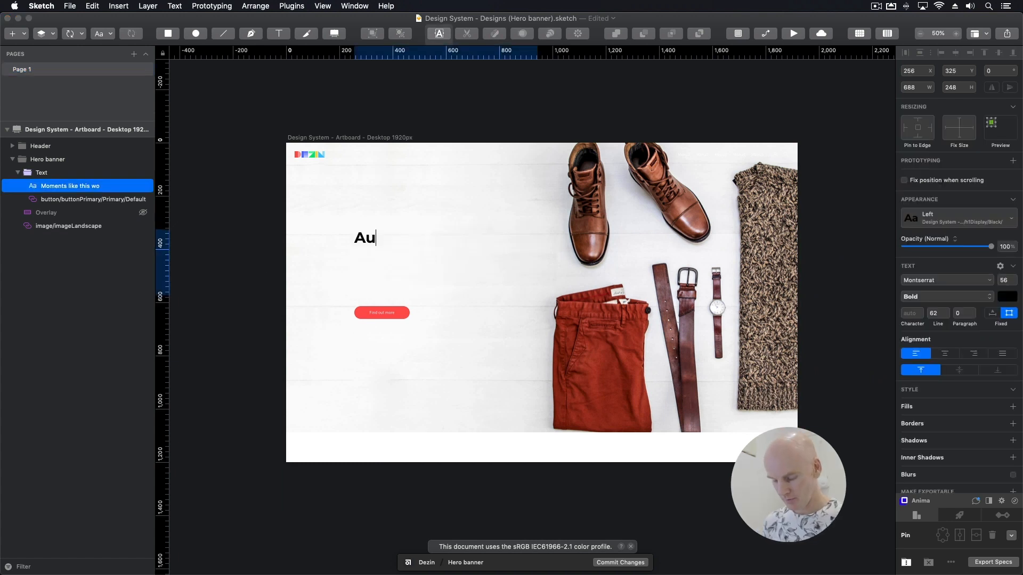
type("tumn has arrived and")
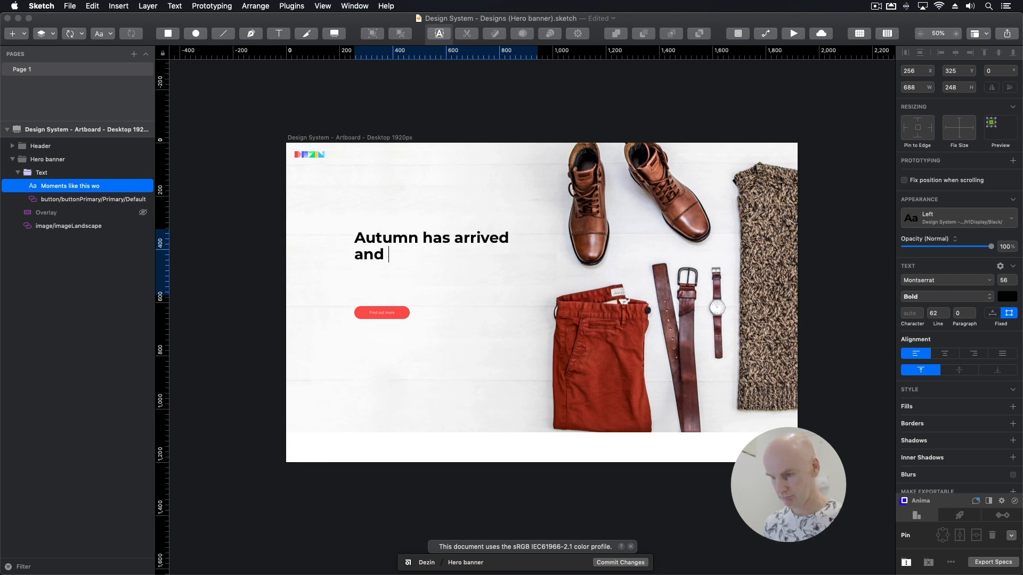
type("everythi")
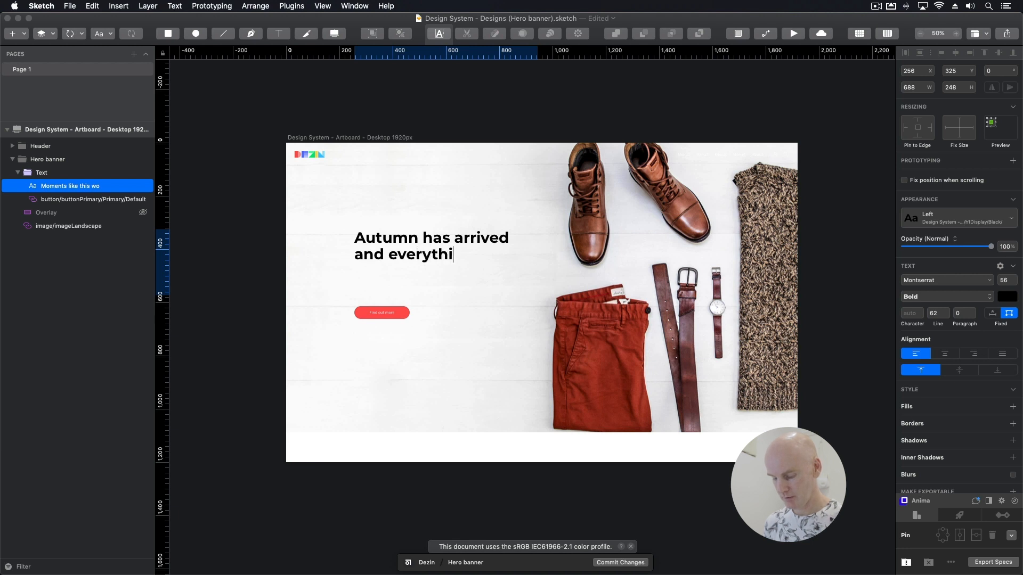
type("ng is brown or red.")
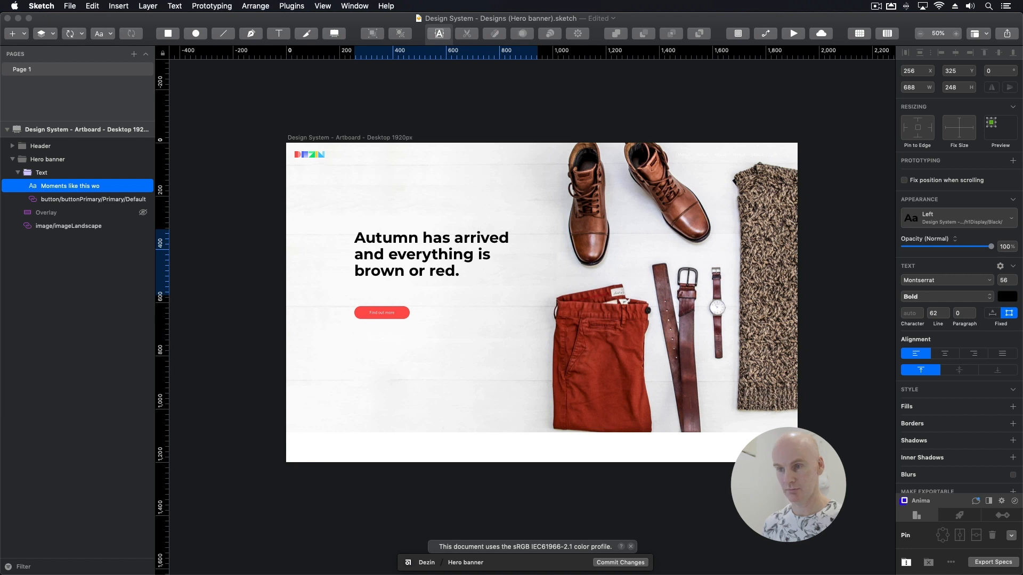
key("Escape")
- Insert a buttonSecondary/Black/Default symbol from the Design System library to the right of the Find out more button
left_click(382, 296)
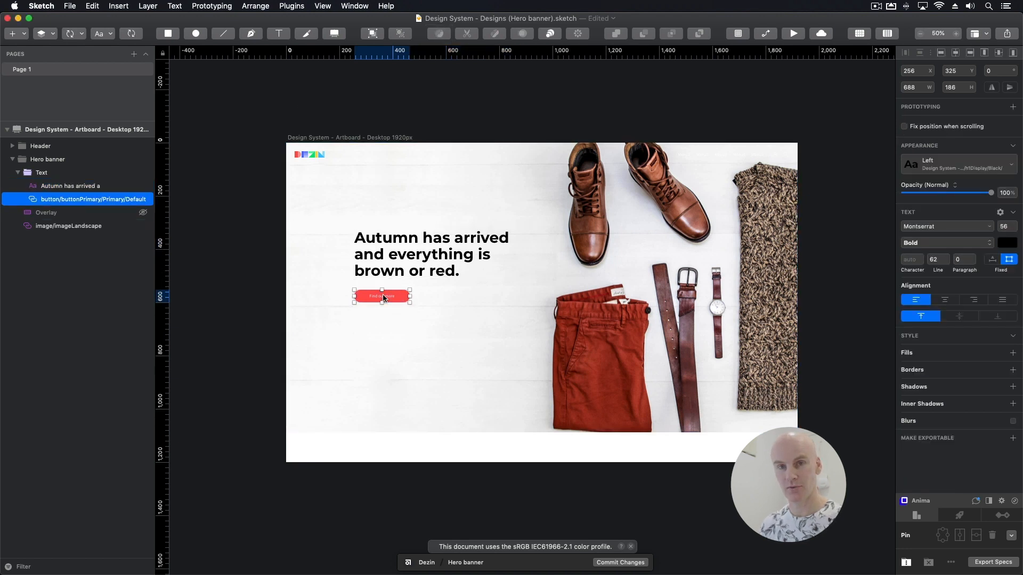
key("super+0")
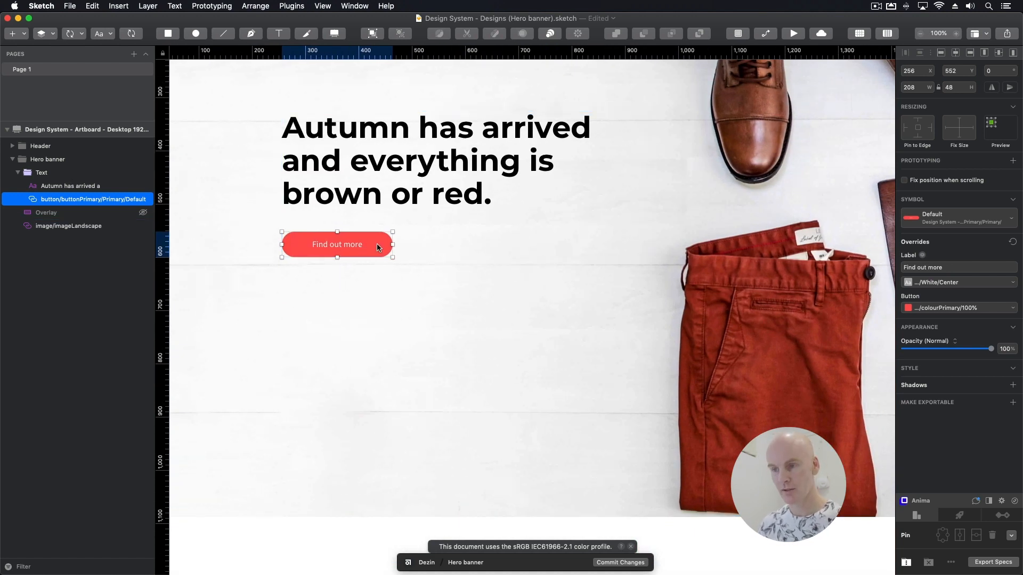
left_click(73, 34)
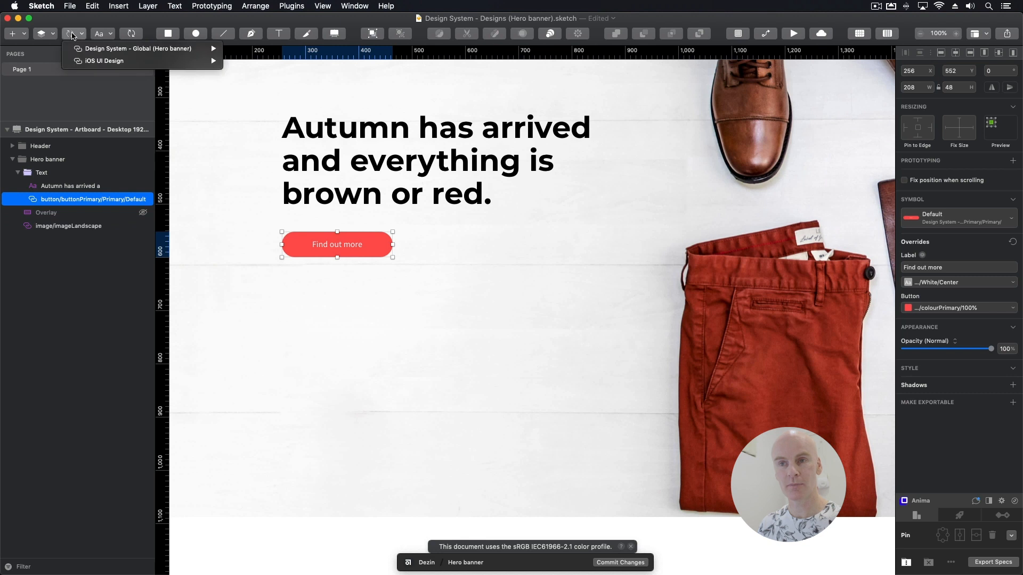
mouse_move(95, 51)
mouse_move(275, 101)
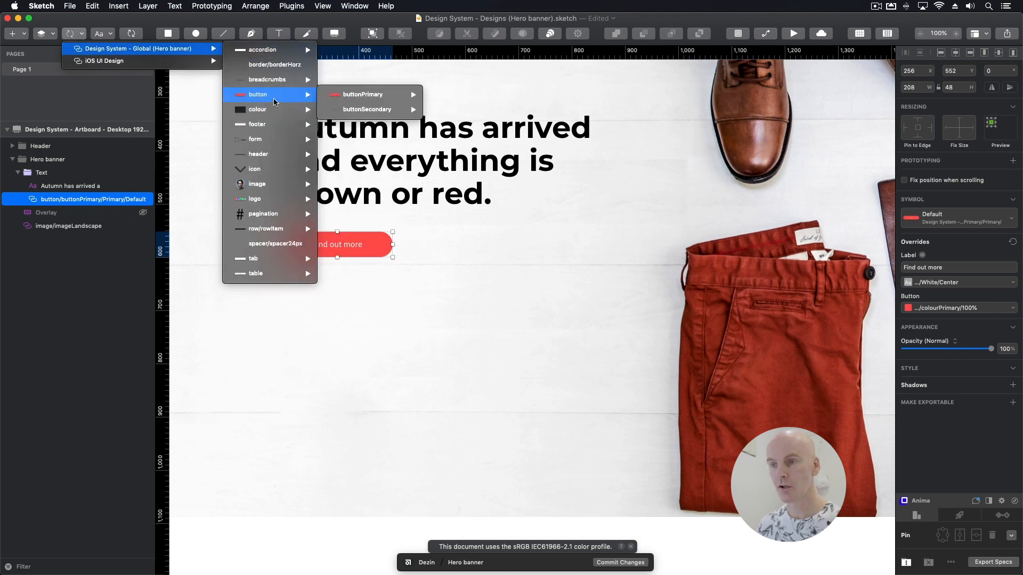
mouse_move(382, 112)
mouse_move(471, 111)
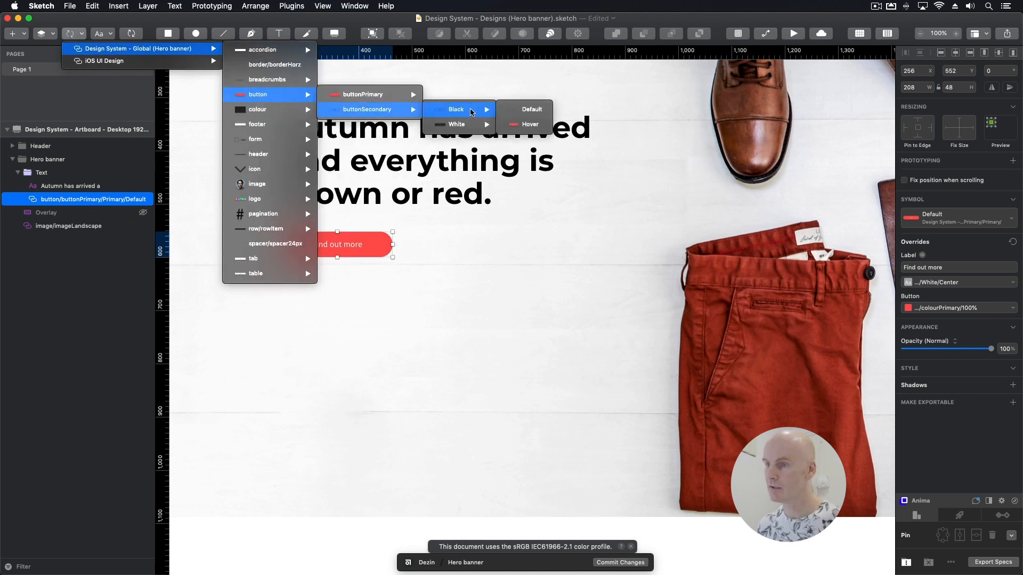
left_click(523, 113)
left_click(454, 245)
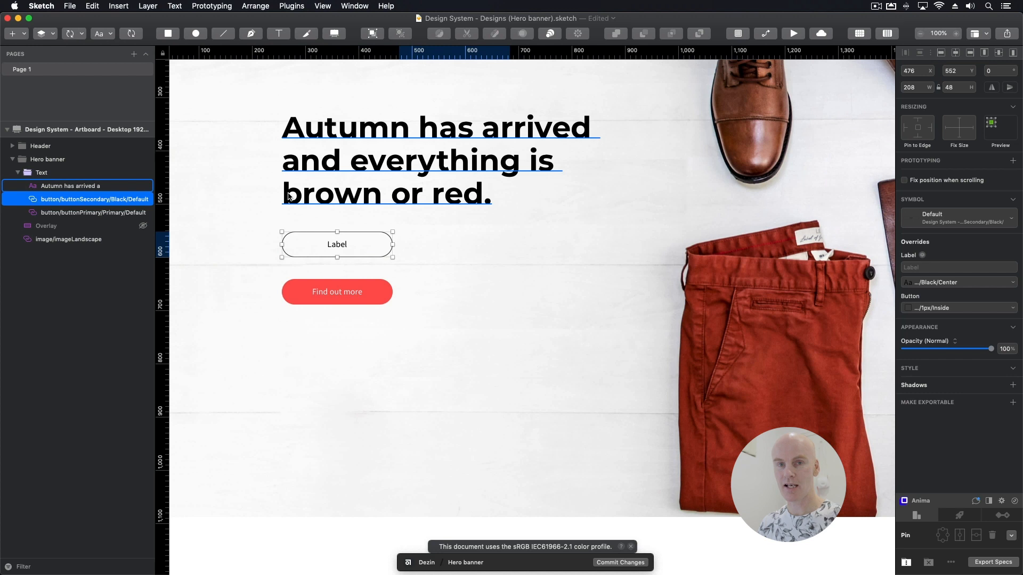
- Group the secondary and primary buttons inside the Text group, and name the new group CTAs
left_click(337, 284)
left_click(335, 242)
left_click(347, 196)
left_click(350, 244)
left_click(341, 291)
left_click(311, 245, "shift")
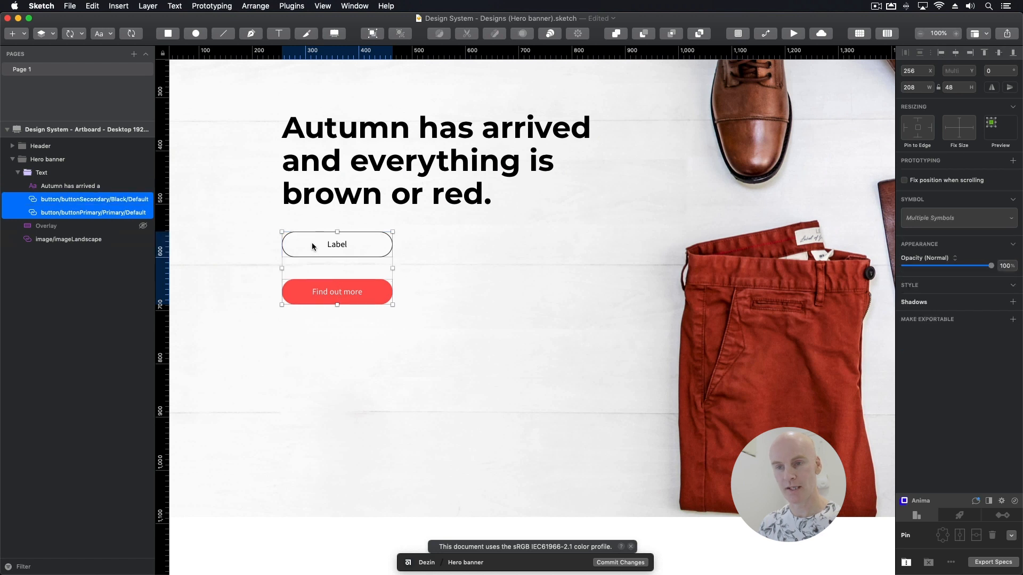
key("super+g")
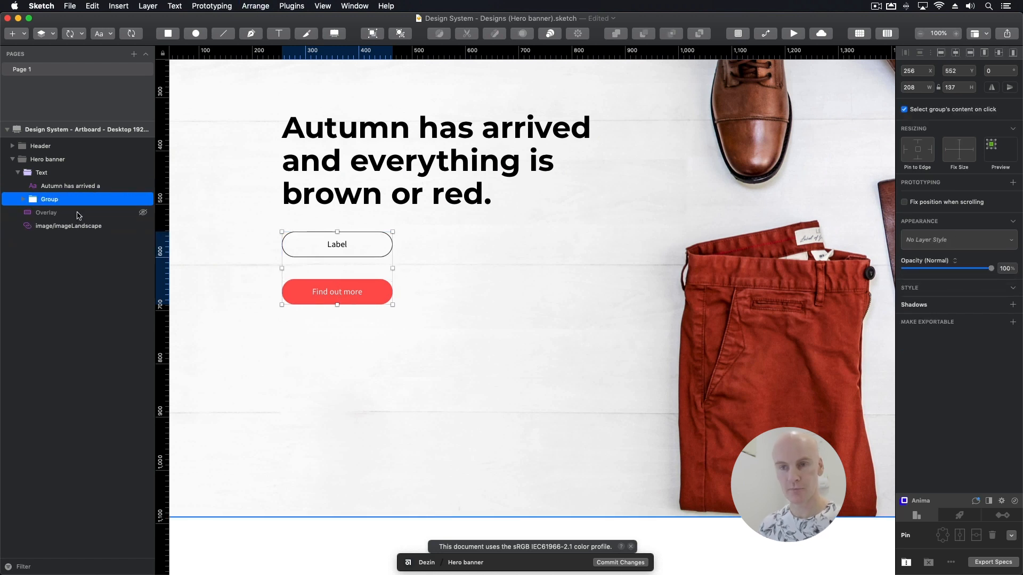
double_click(76, 200)
type("CTAs")
key("Return")
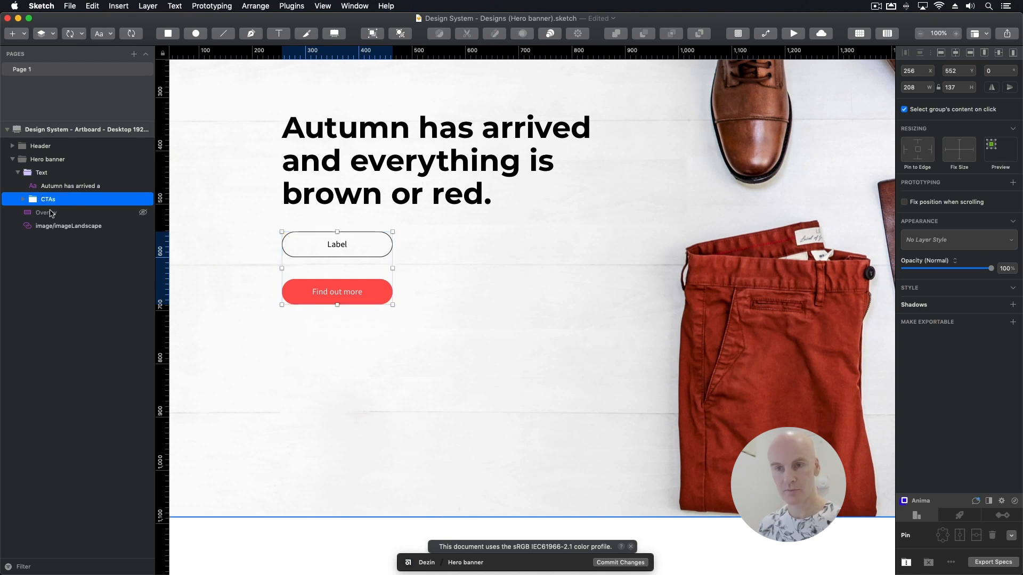
- In the CTAs group, align the primary button with the secondary button's row and place the secondary layer below the primary one
left_click(23, 200)
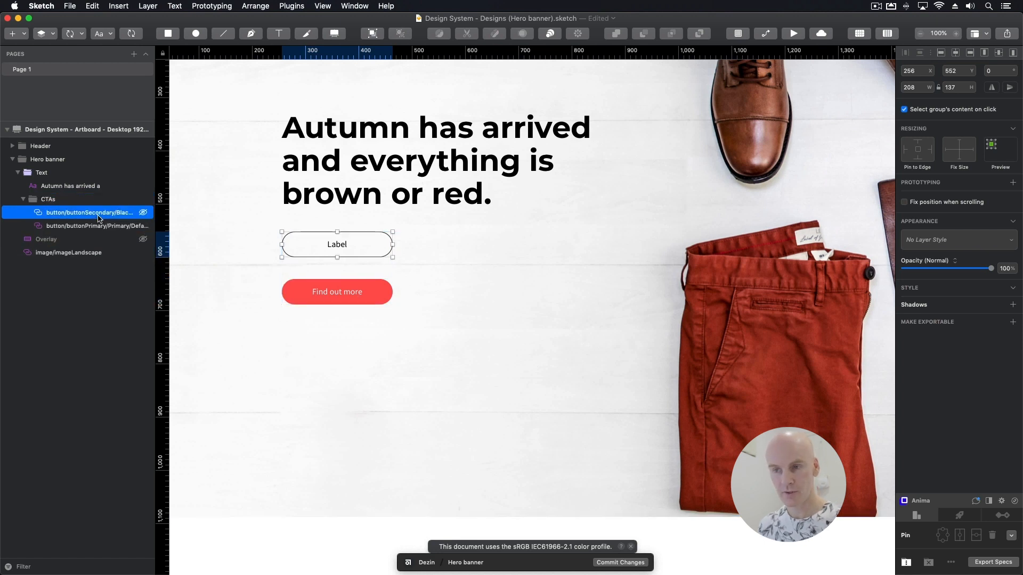
left_click(320, 292)
left_click_drag(318, 291, 318, 245)
left_click_drag(81, 213, 81, 234)
- Move the secondary button horizontally to the right of the Find out more button until their edges touch at X 464
key("shift+Right")
key("shift+Right")
key("shift+Right")
key("shift+Right")
key("shift+Right")
key("shift+Right")
key("shift+Right")
key("shift+Right")
key("shift+Right")
key("shift+Right")
key("shift+Right")
key("shift+Right")
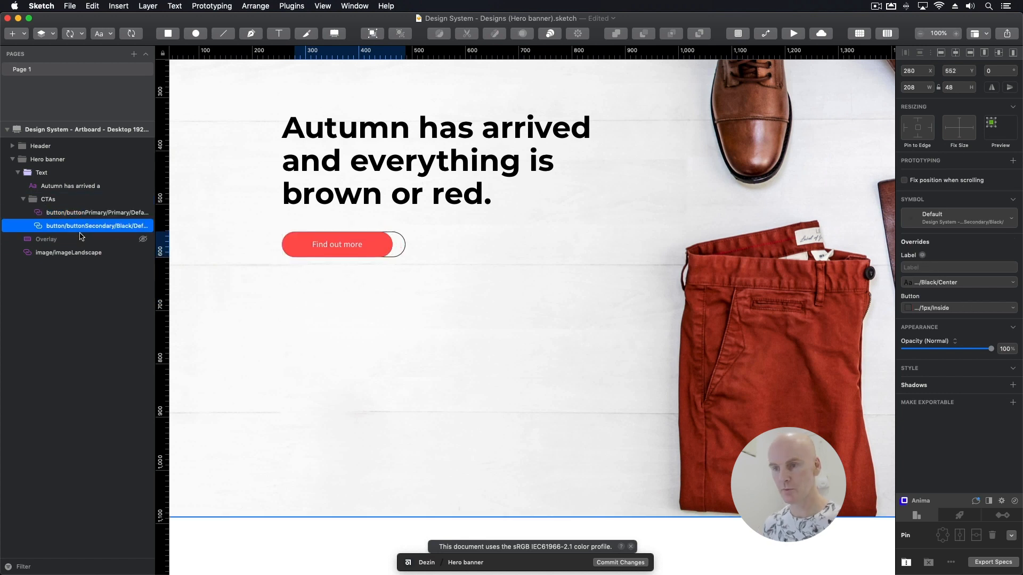
key("shift+Right")
key("shift+Right")
key("shift+Right")
key("shift+Right")
key("shift+Right")
key("shift+Right")
key("shift+Right")
key("shift+Right")
key("shift+Right")
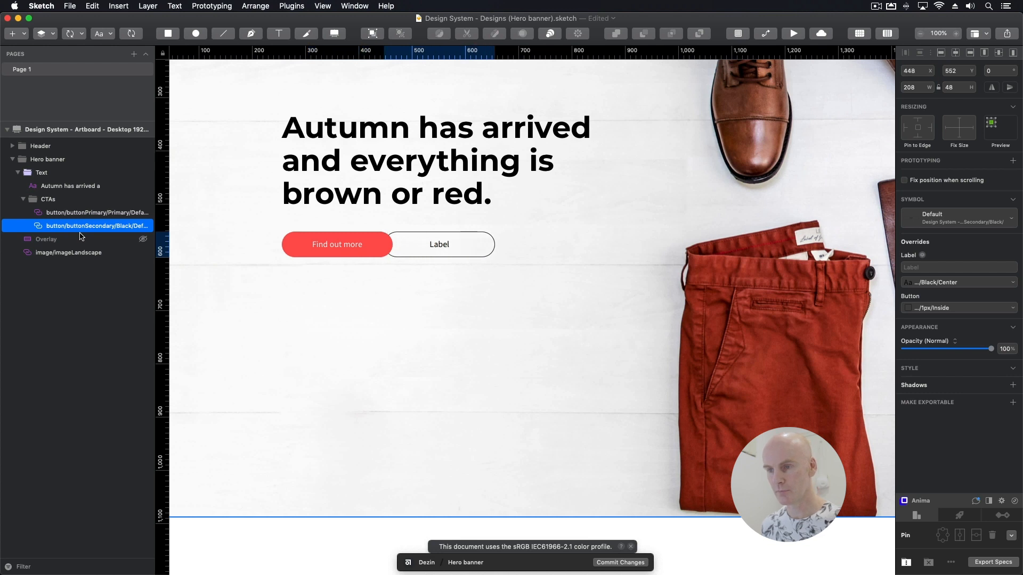
- Show the grid and shift the secondary button to X 480, leaving a 16 px gap between the two buttons
left_click(859, 33)
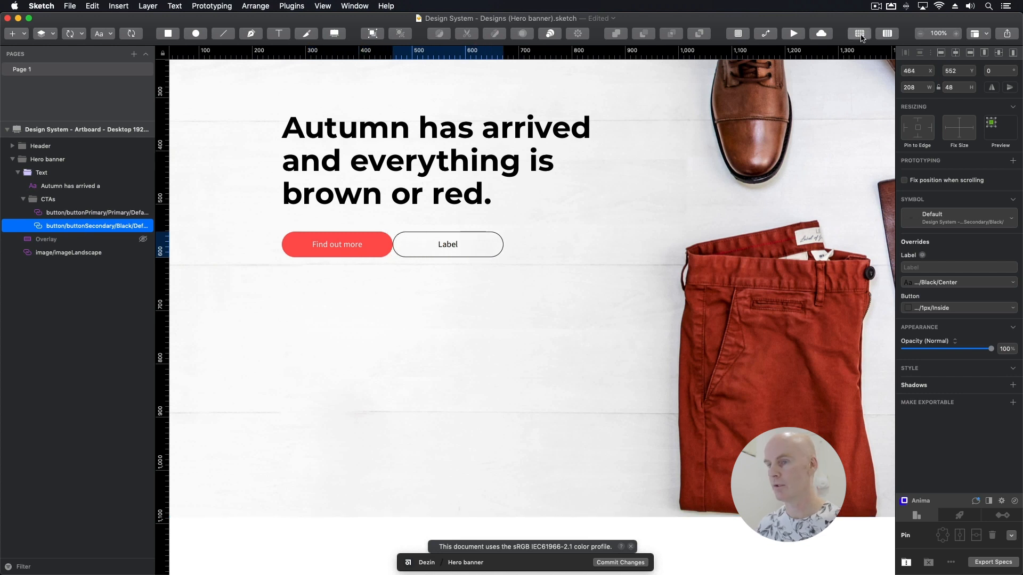
key("super+plus")
key("super+plus")
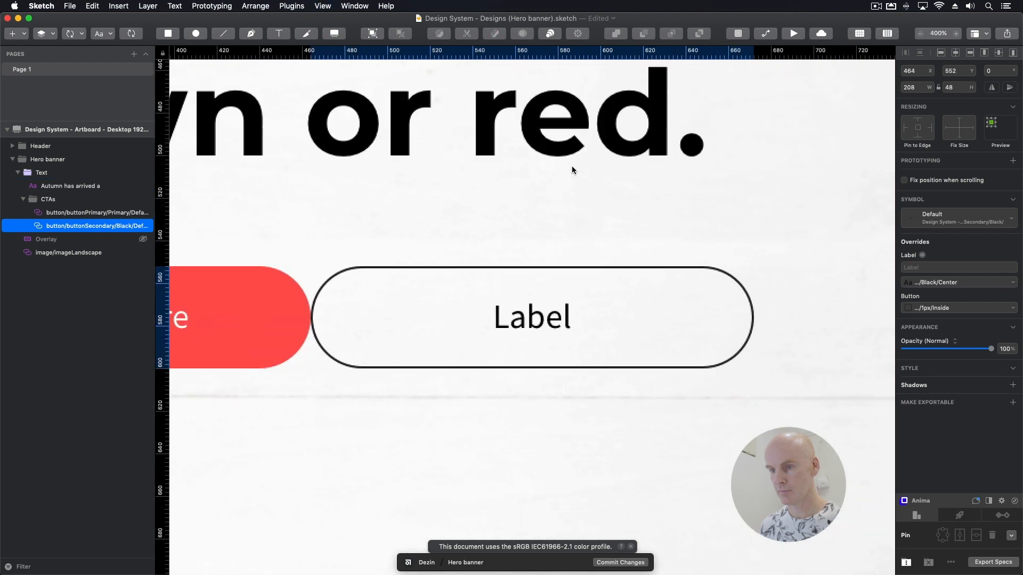
left_click_drag(433, 311, 464, 313)
key("super+0")
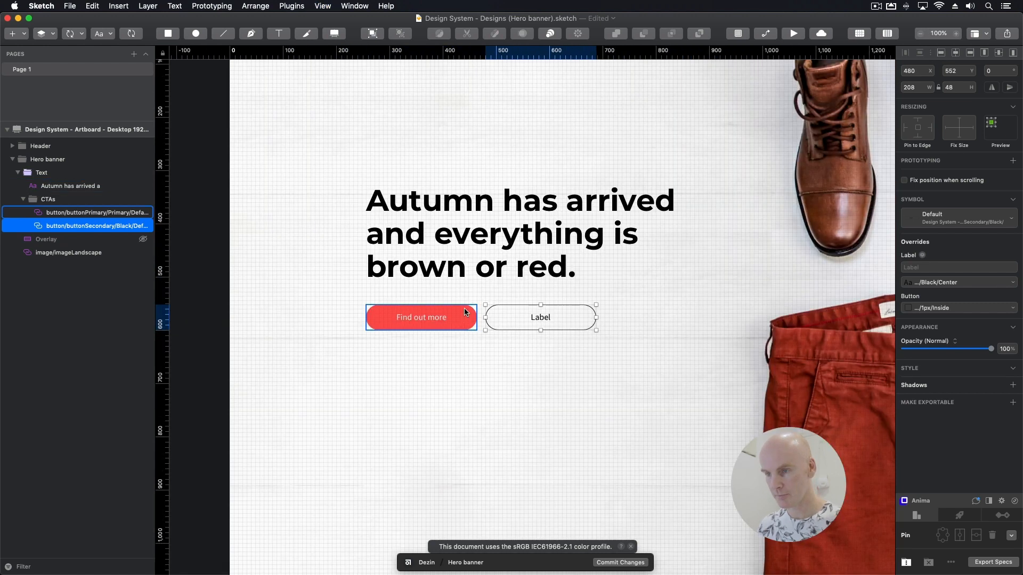
- Label the secondary button "Find out more" and the primary button "Shop now"
left_click(458, 318)
left_click(507, 321)
left_click(444, 319)
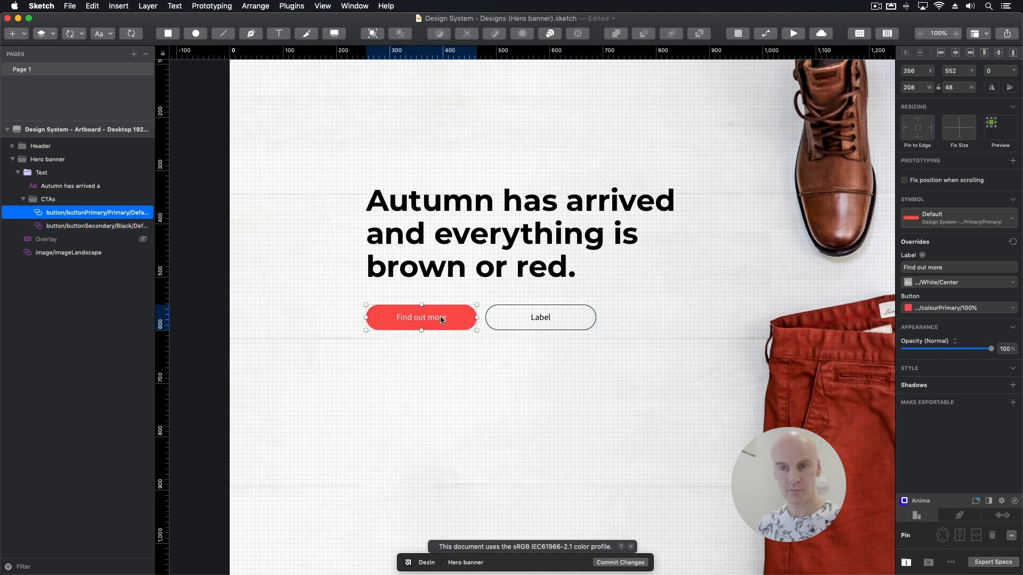
left_click(936, 267)
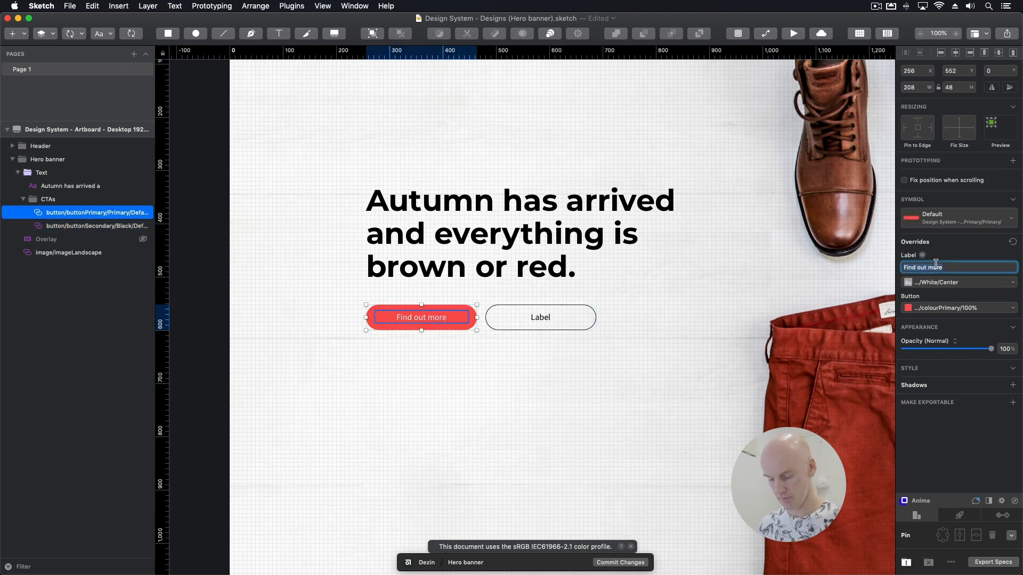
key("Tab")
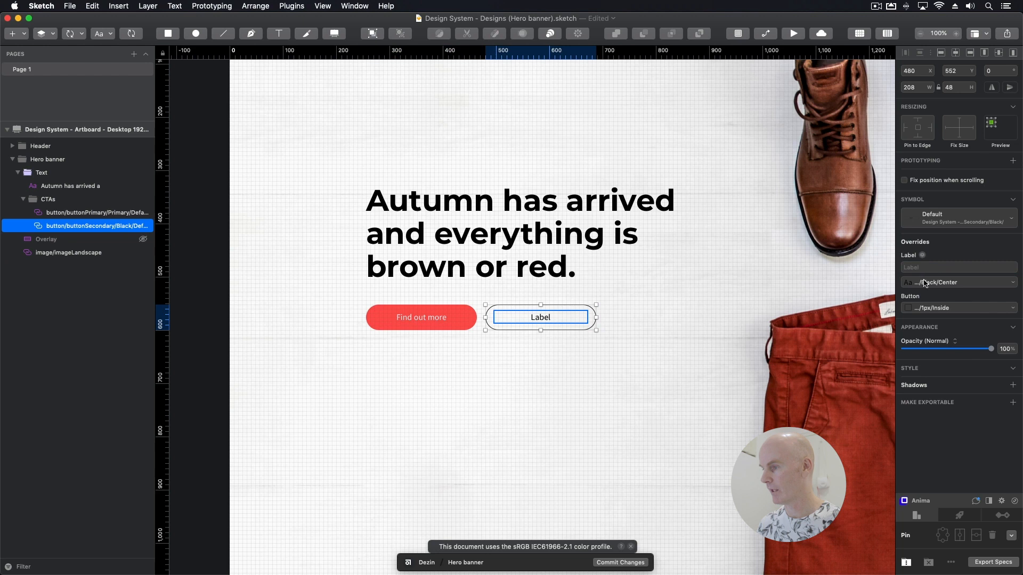
type("Find out more")
key("Return")
left_click(438, 323)
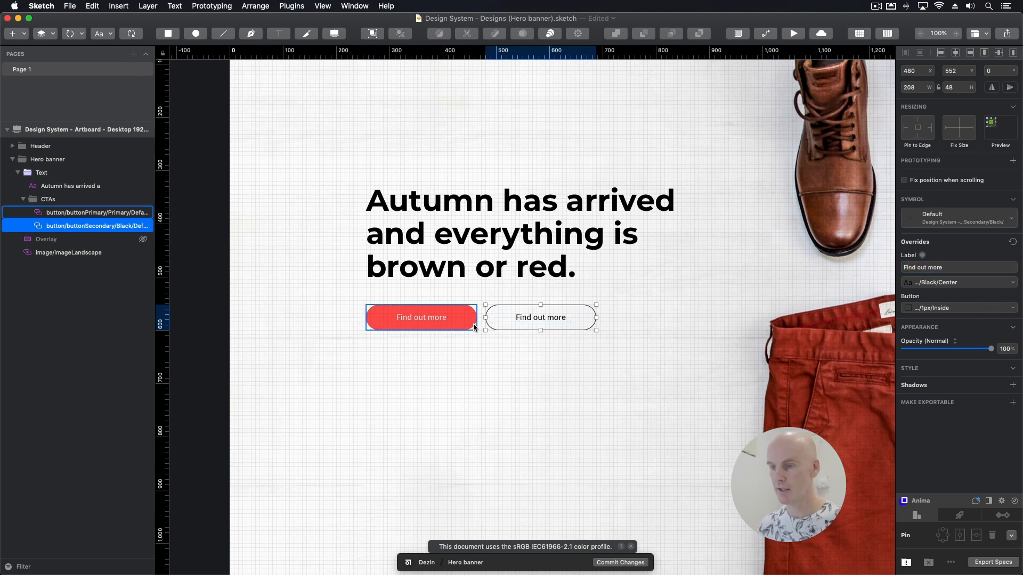
left_click(917, 266)
type("Shop now")
left_click(758, 299)
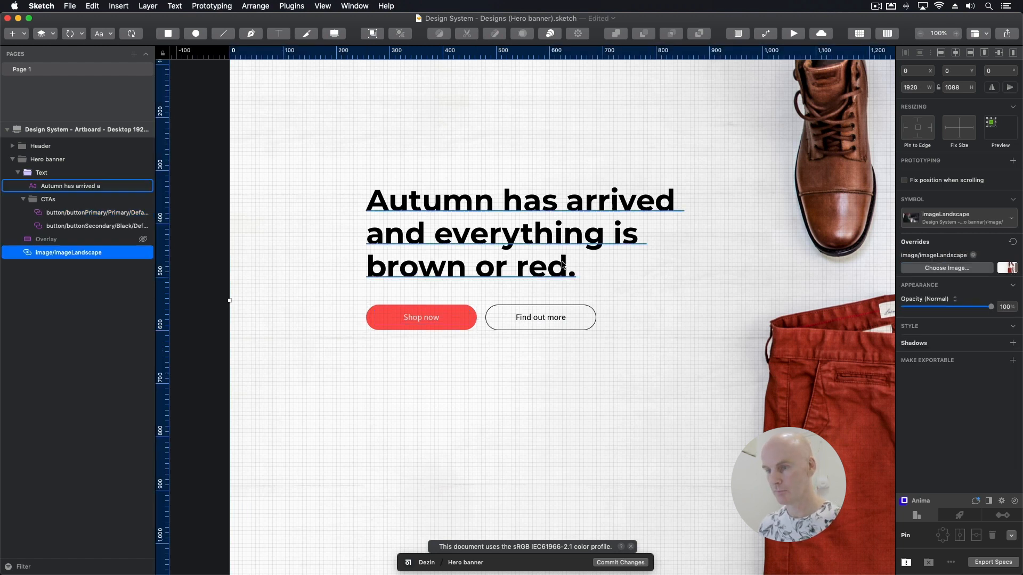
- Undo the hero banner edits back to the centered white Welcome headline with a single button over the laptop photo
key("super+minus")
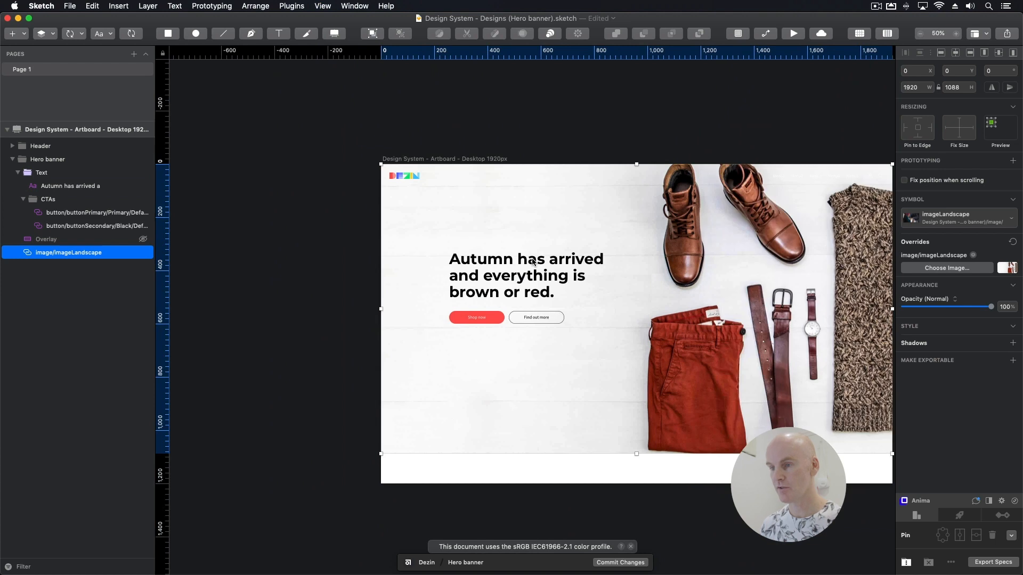
left_click_drag(612, 249, 528, 238)
left_click(466, 129)
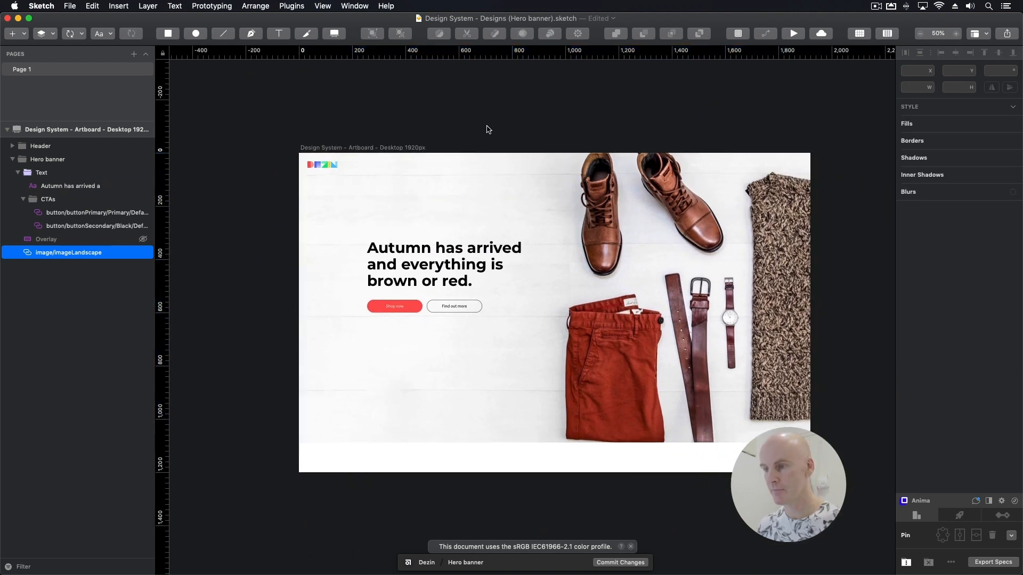
left_click(515, 207)
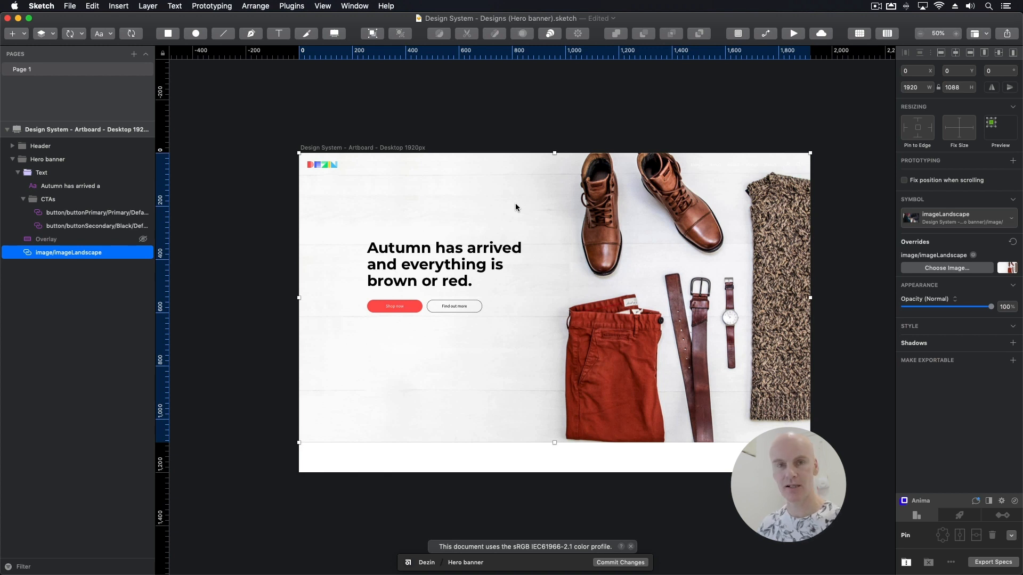
key("super+z")
key("super+z")
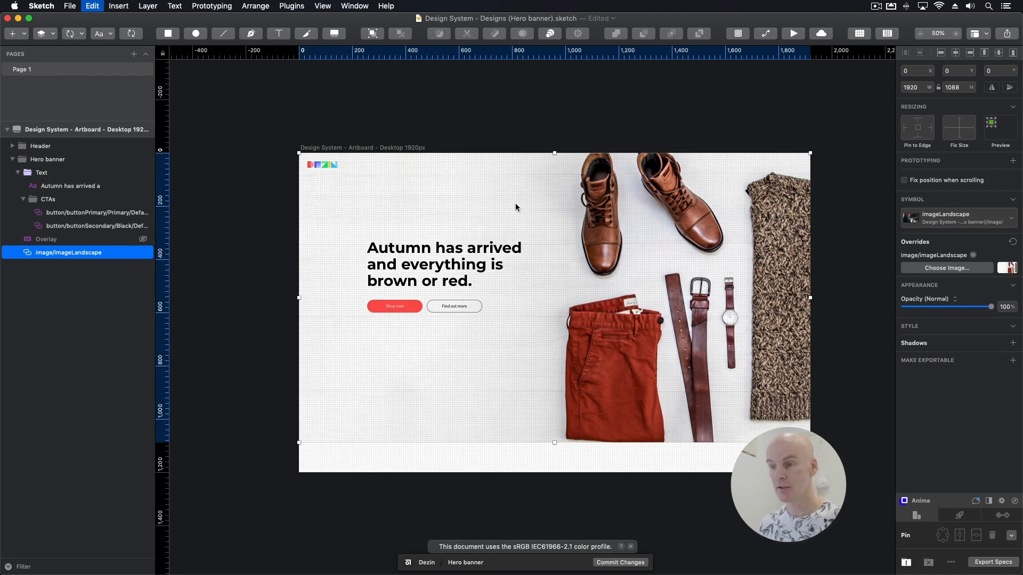
key("super+z")
key("super+z")
key("super+z")
key("super+z")
key("super+z")
key("super+z")
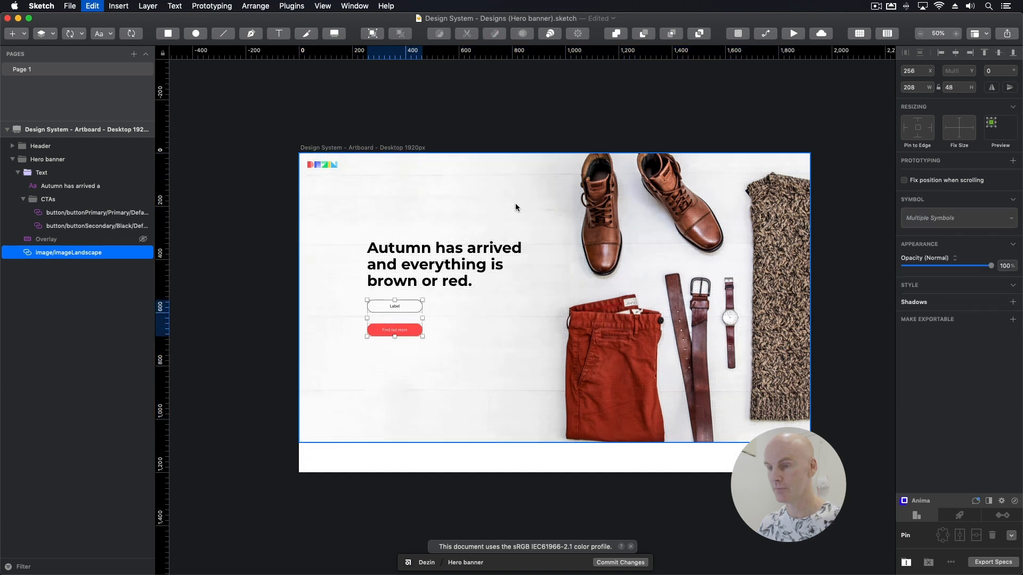
key("super+z")
key("super+z")
key("super+z")
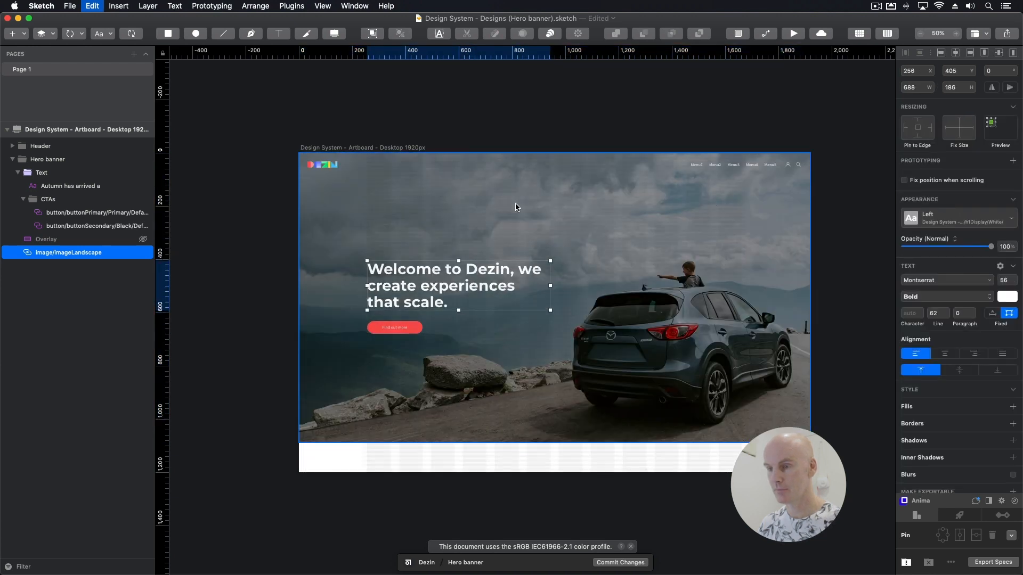
key("super+z")
key("super+z")
key("super+z")
key("super+z")
key("super+z")
key("super+z")
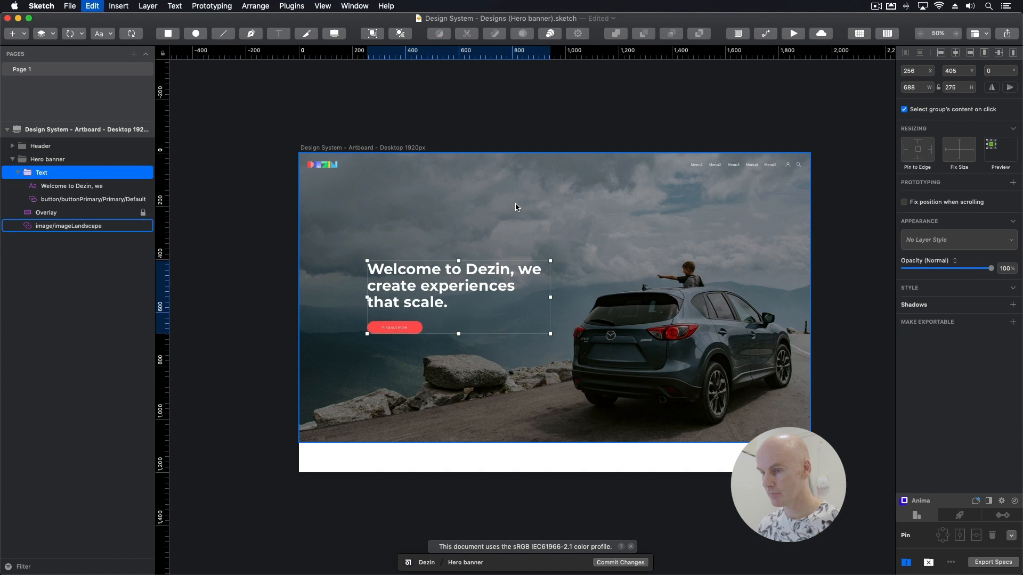
key("super+z")
key("super+z")
key("super+z")
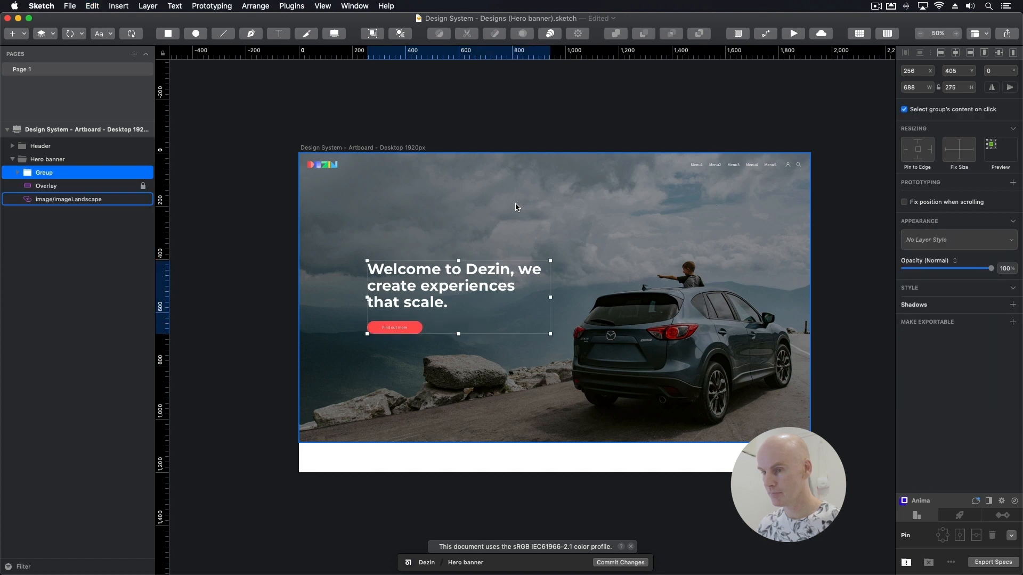
key("super+z")
key("super+z")
key("super+z")
key("super+z")
key("super+z")
key("super+z")
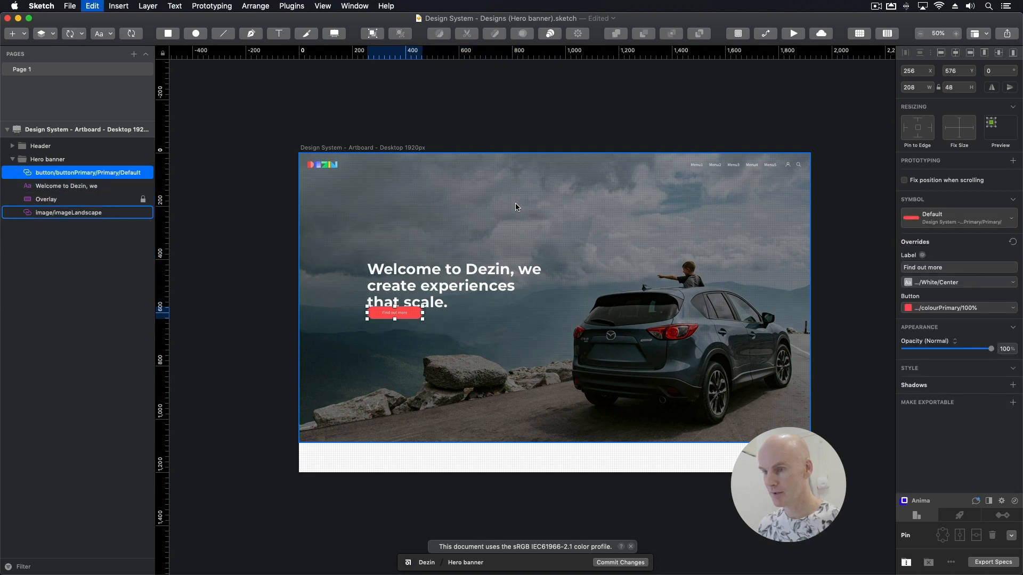
key("super+z")
key("super+z")
key("super+z")
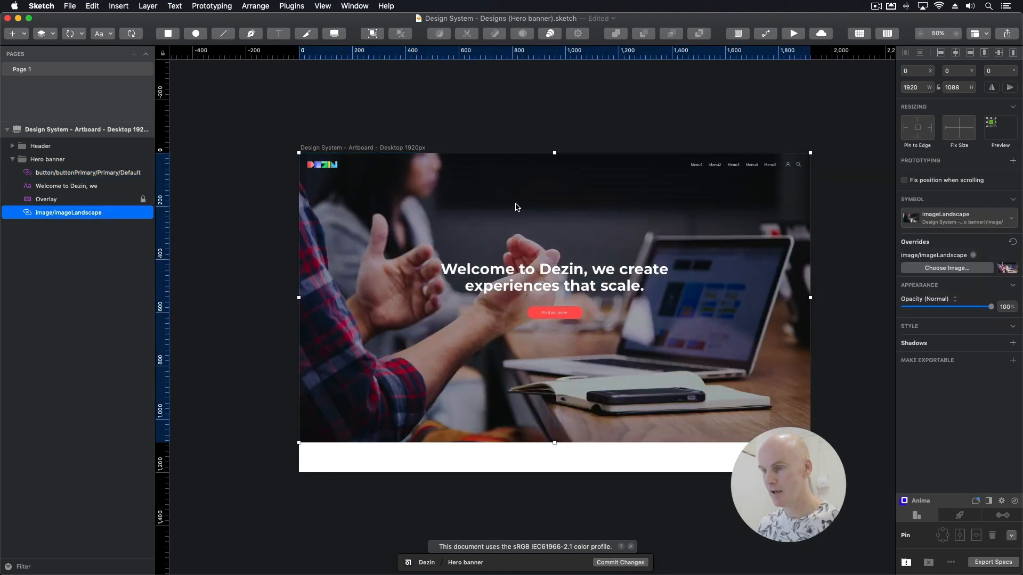
- Replace the hero image override with the dark black-and-white architecture photo from the _Assets folder in Finder
left_click(493, 110)
left_click(106, 213)
key("super+Tab")
mouse_move(653, 153)
left_mouse_down()
mouse_move(349, 222)
mouse_move(1005, 270)
left_mouse_up()
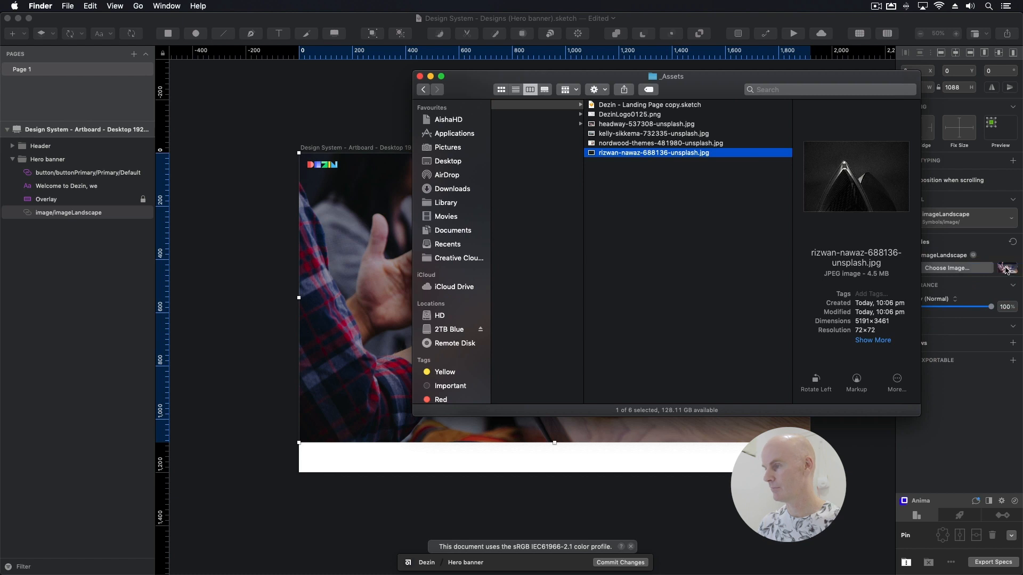
left_click(248, 196)
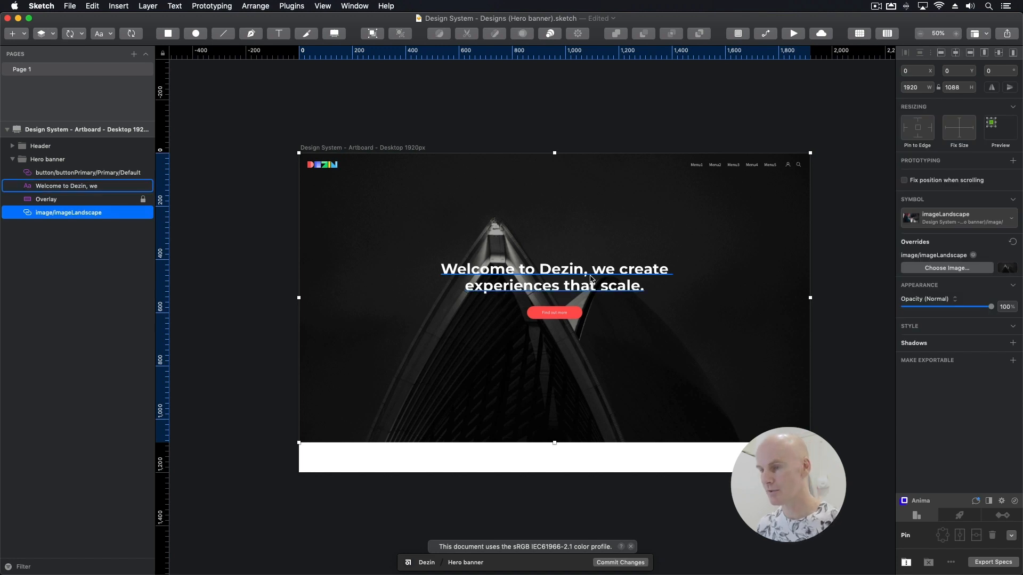
- Change the centered headline text to "This natural treasure is not a billboard."
double_click(557, 266)
type("This ")
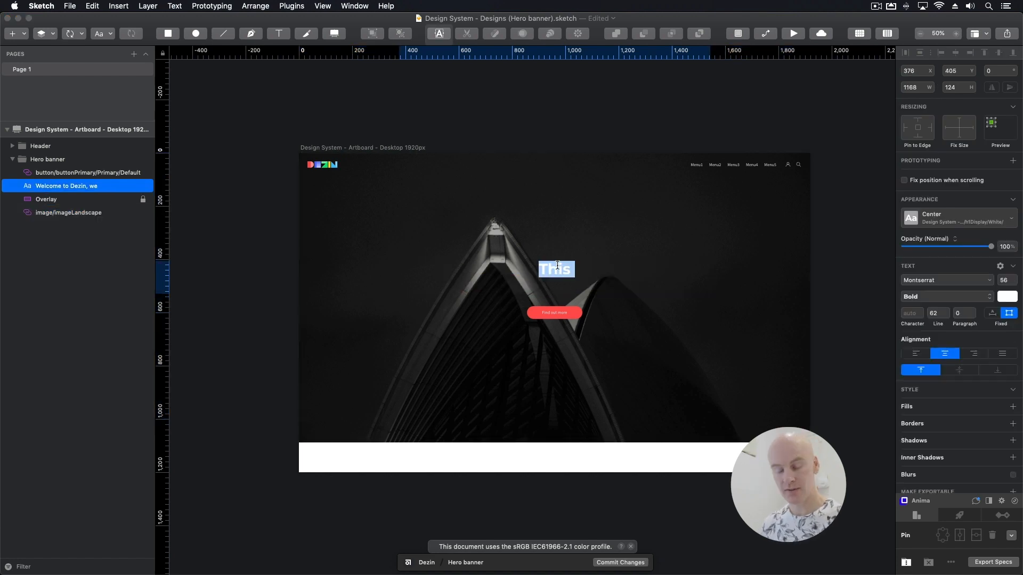
type("This natur")
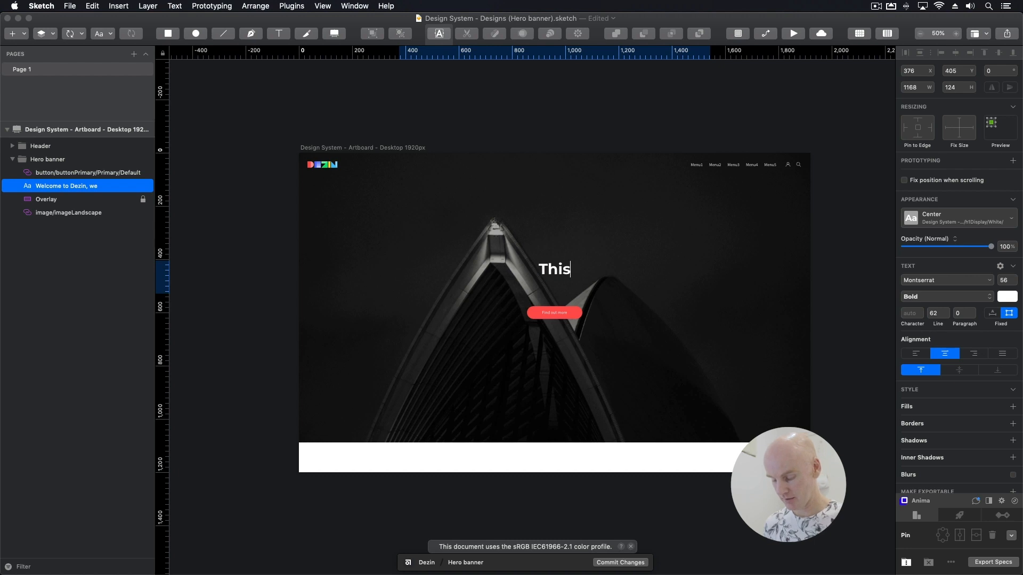
type("al treasur")
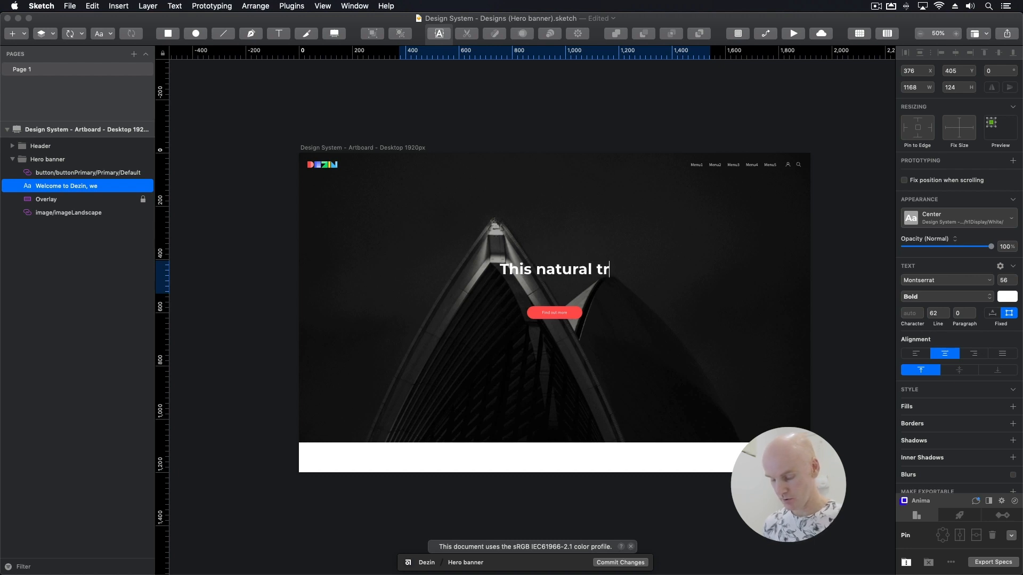
type("e is not a billboard.")
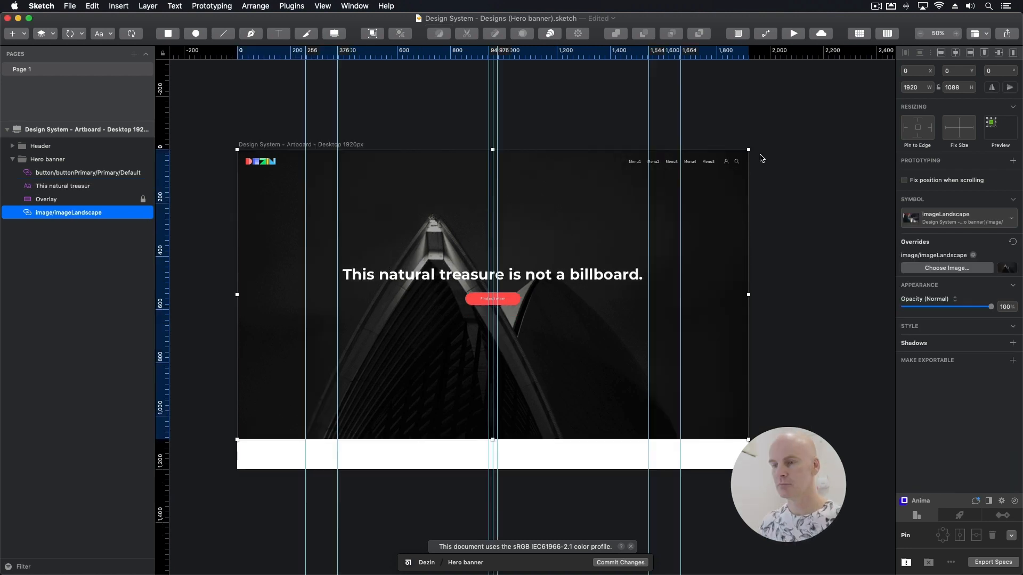
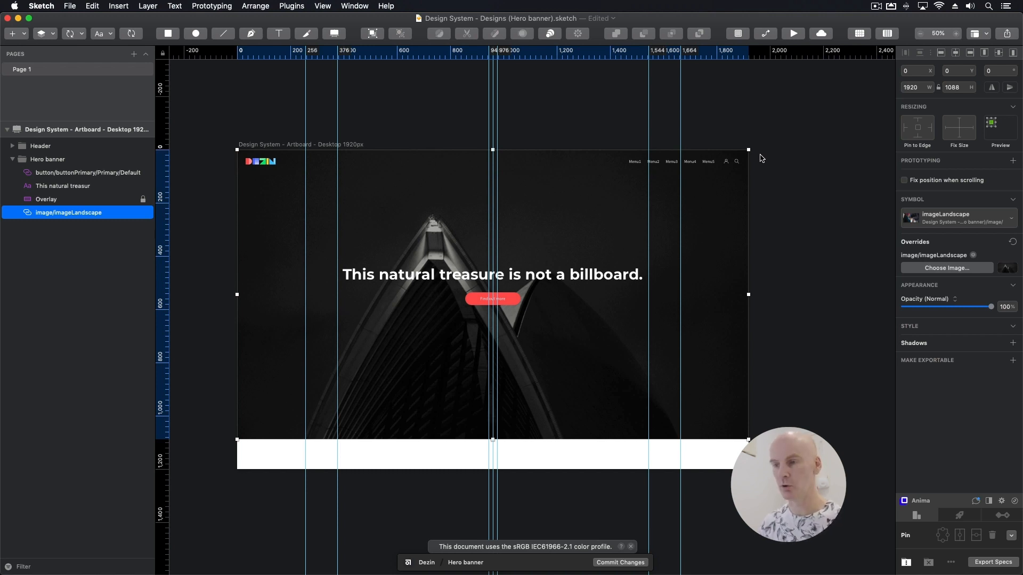
- Create a symbol named Hero banner from the Hero banner group and send it to the Symbols page
left_click(43, 163)
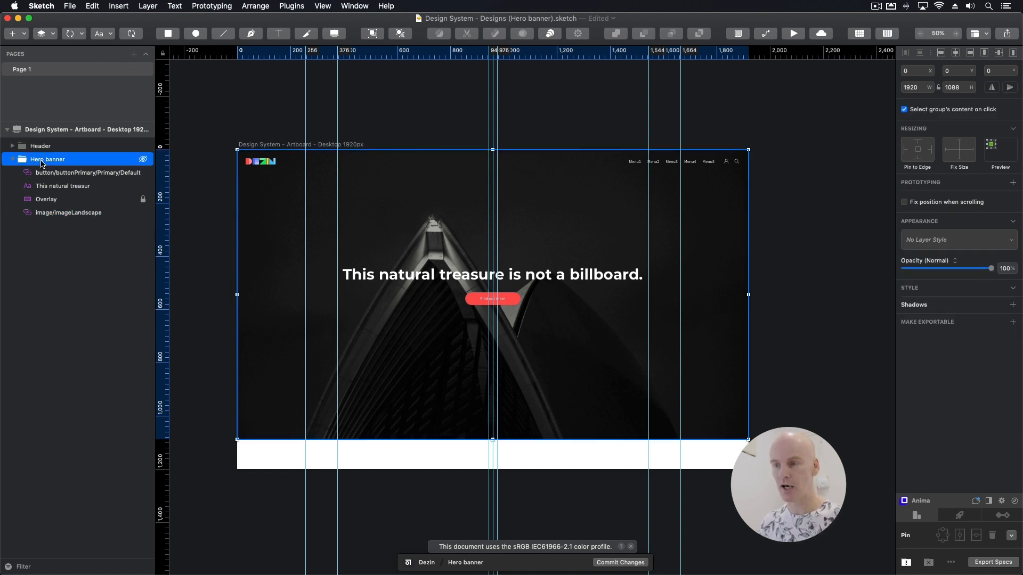
left_click(136, 35)
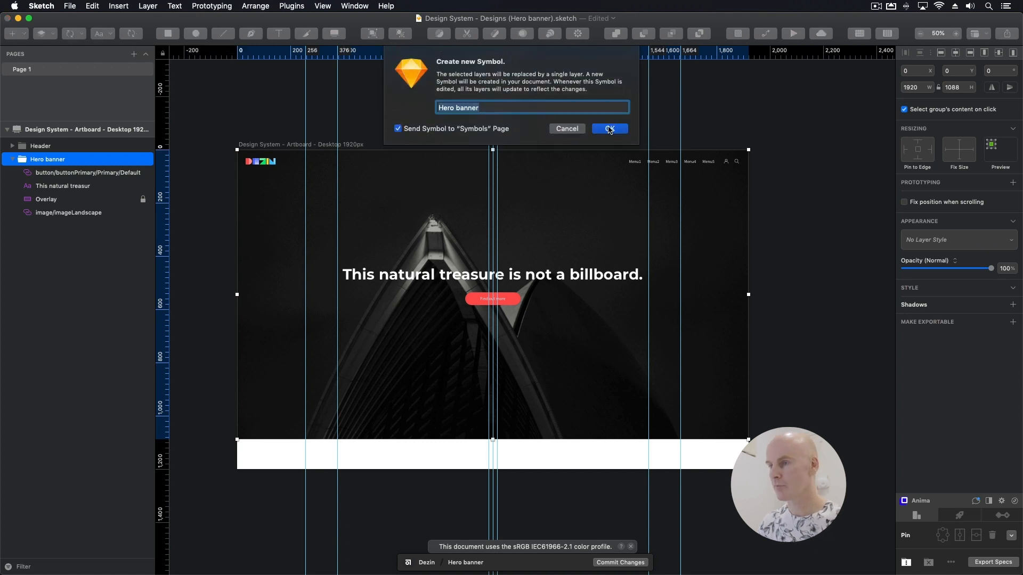
- Create the Hero banner symbol, sending it to the Symbols page, and open its source for editing
left_click(610, 128)
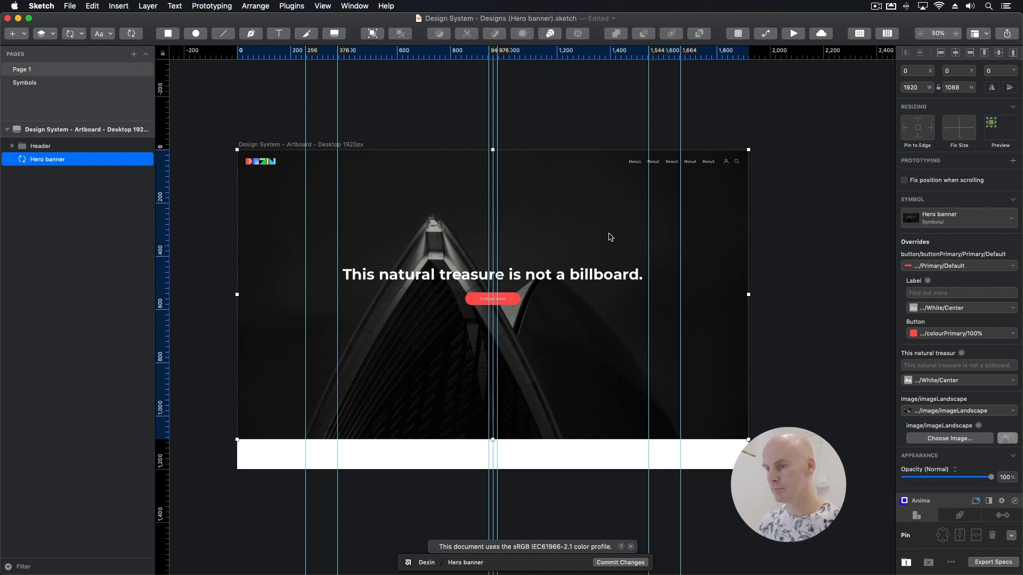
double_click(610, 237)
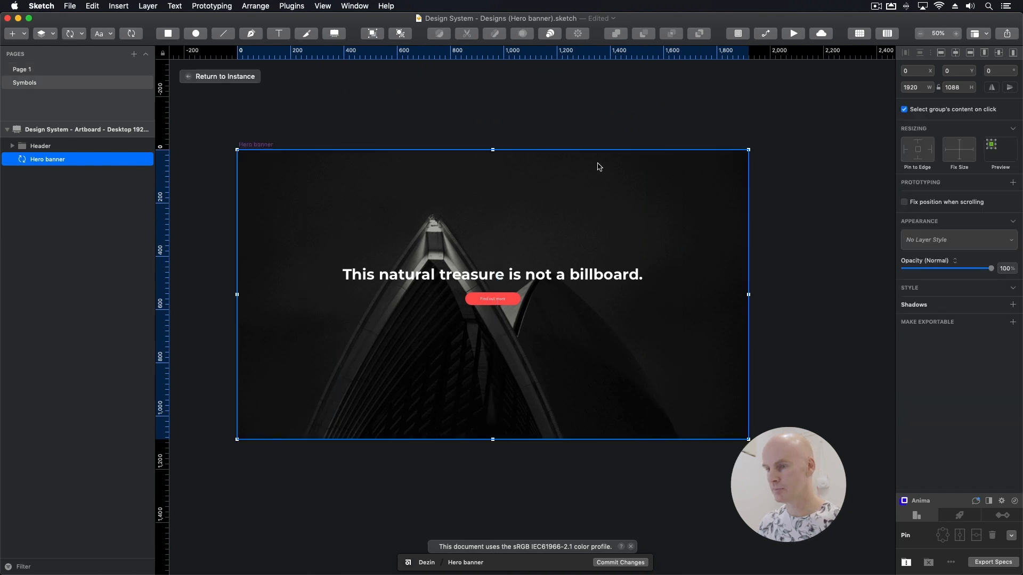
left_click(396, 107)
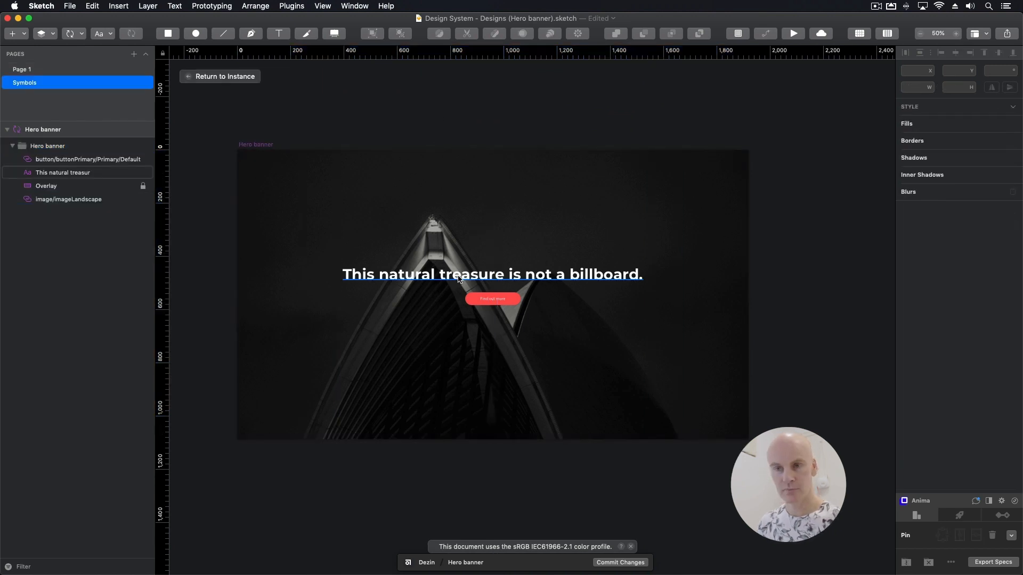
- Move all four layers out of the inner Hero banner group and delete the emptied group
left_click(45, 147)
left_click(47, 162)
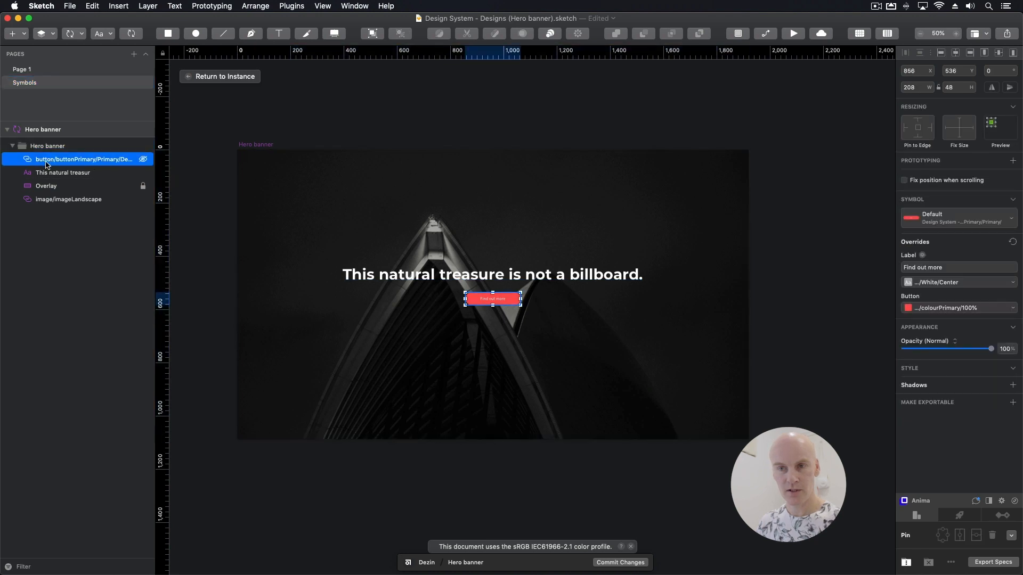
left_click(54, 201, "shift")
left_click_drag(47, 160, 47, 142)
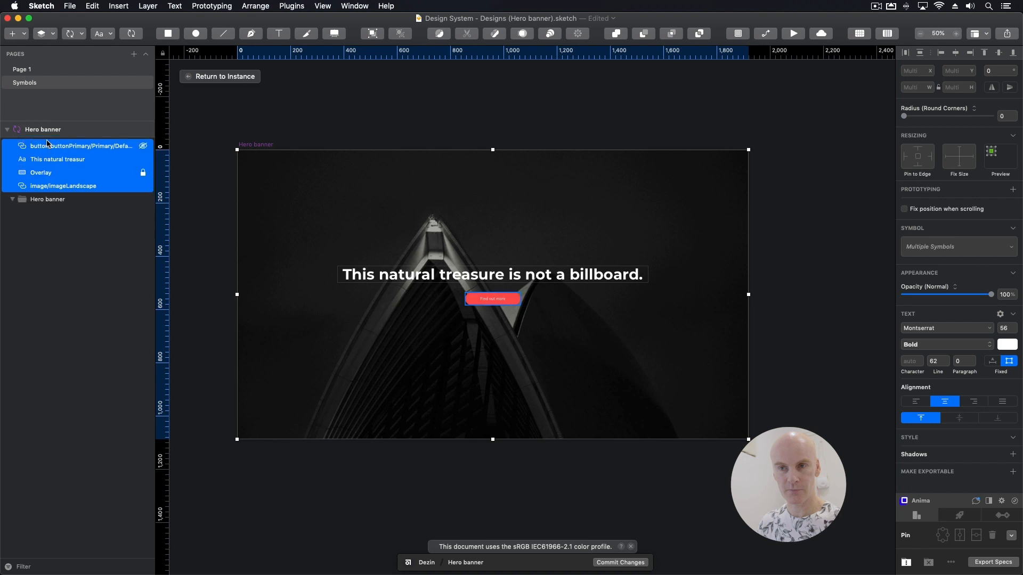
left_click(43, 199)
key("Delete")
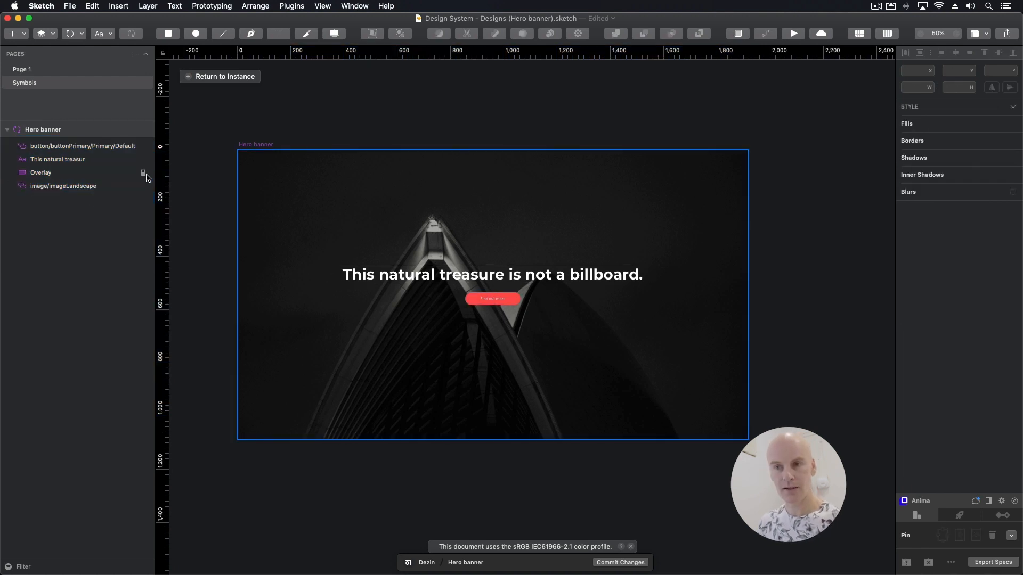
- Unlock the Overlay layer and move the primary button layer below the heading text in the layer order
left_click(52, 172)
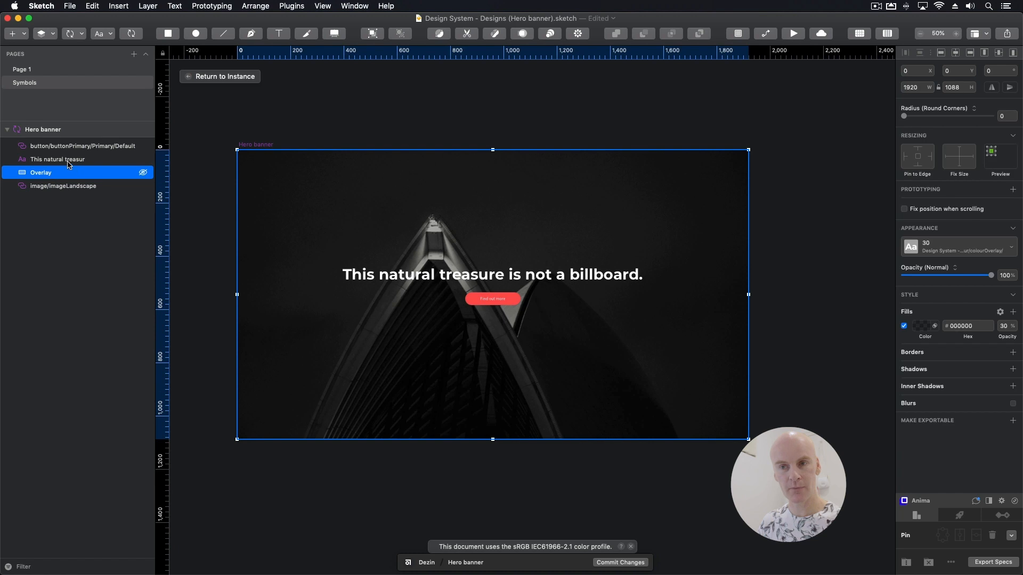
left_click(52, 147)
left_click_drag(52, 155, 55, 169)
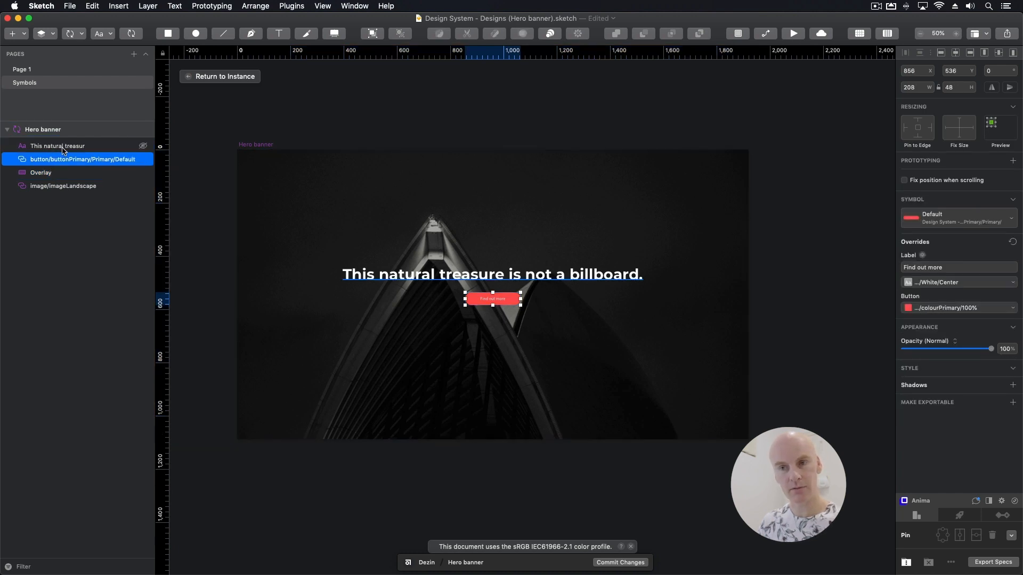
- Group the heading text with the primary button and name the group Text
left_click(62, 150, "shift")
key("super+g")
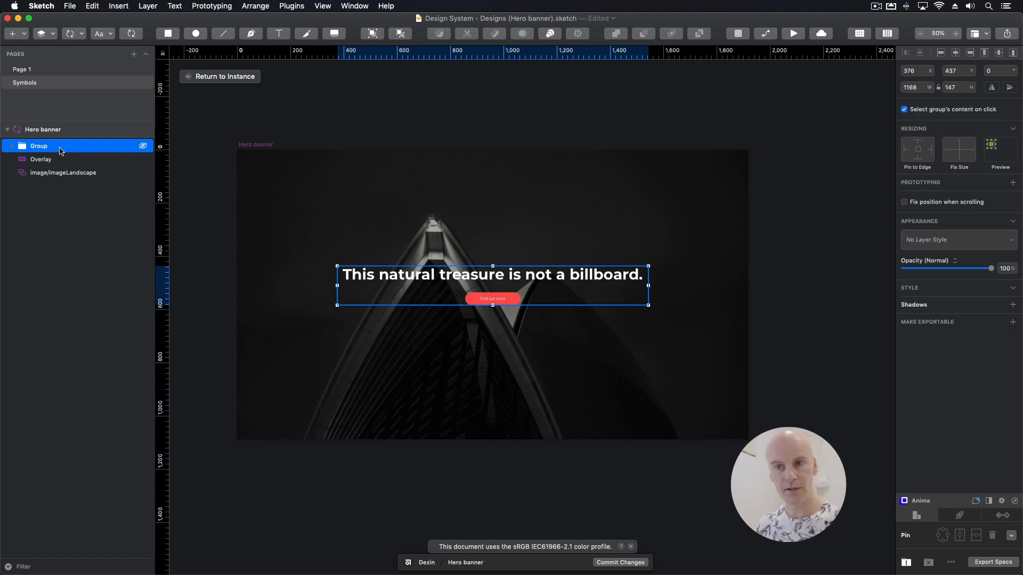
double_click(67, 147)
type("Te")
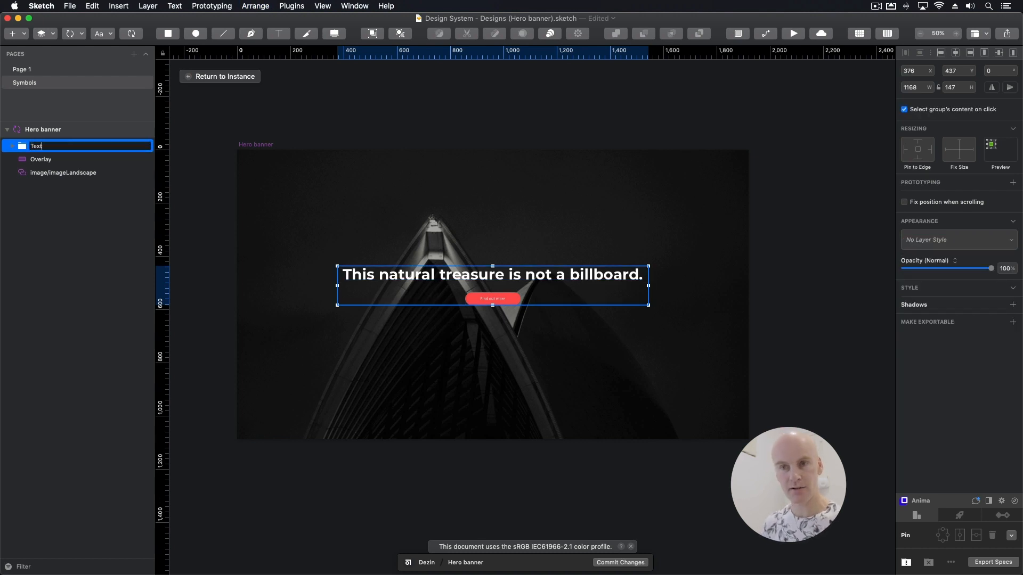
type("xt")
key("Return")
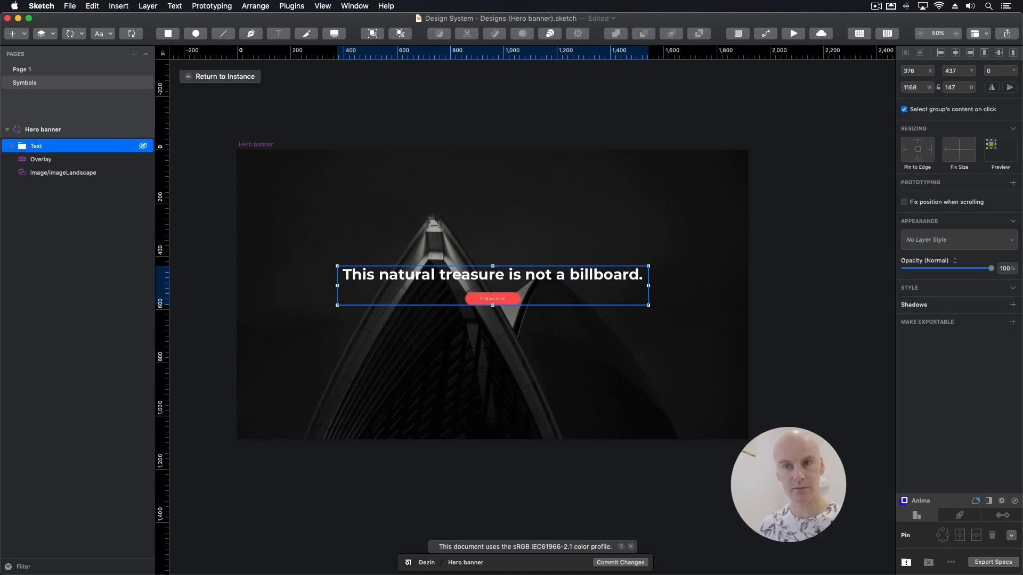
- Pin the Overlay and image/imageLandscape layers to all four edges of the symbol
left_click(75, 160)
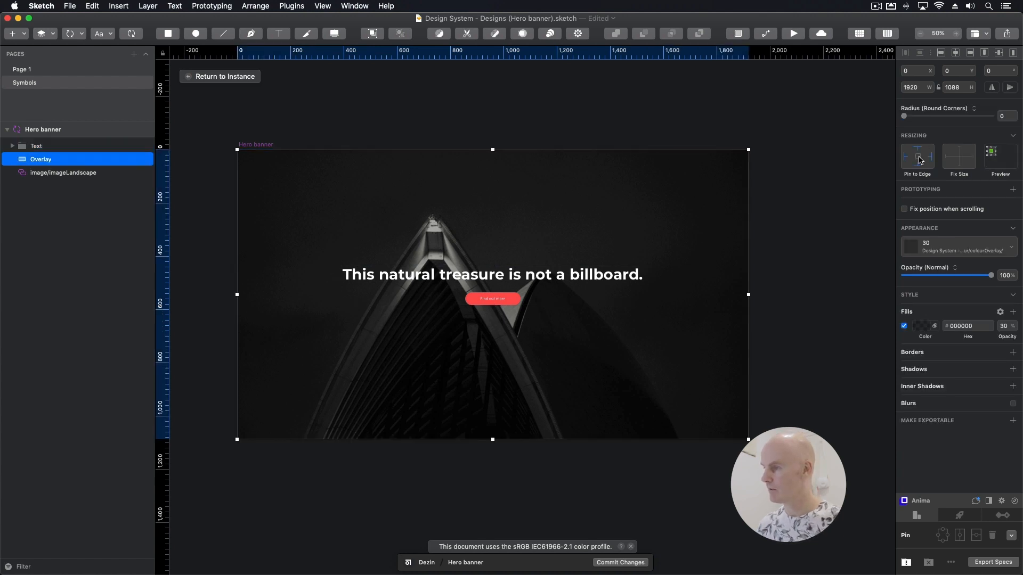
left_click(88, 174)
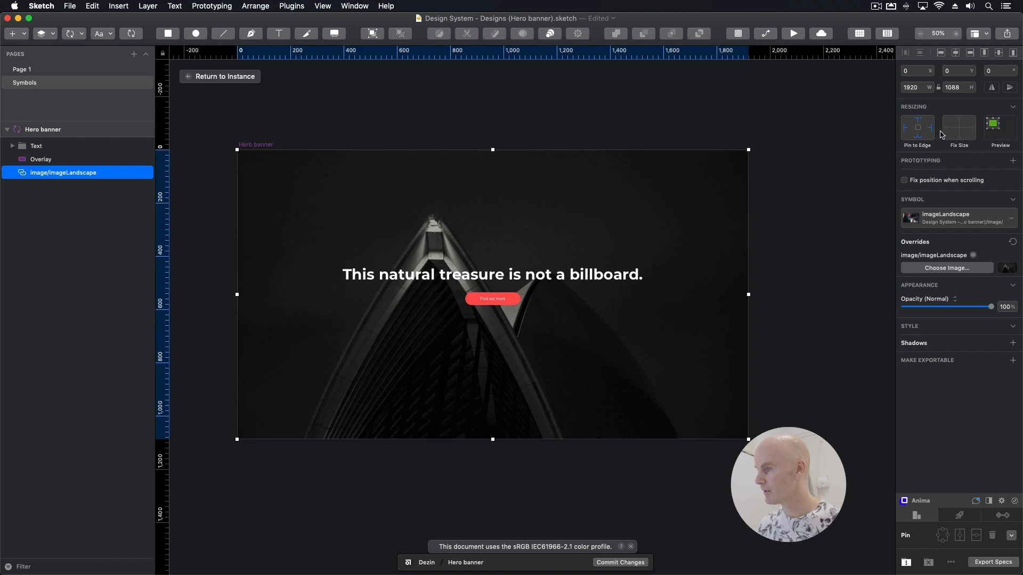
- Wrap the Text group in a new parent group named Container
left_click(52, 151)
key("super+g")
double_click(67, 147)
type("Container")
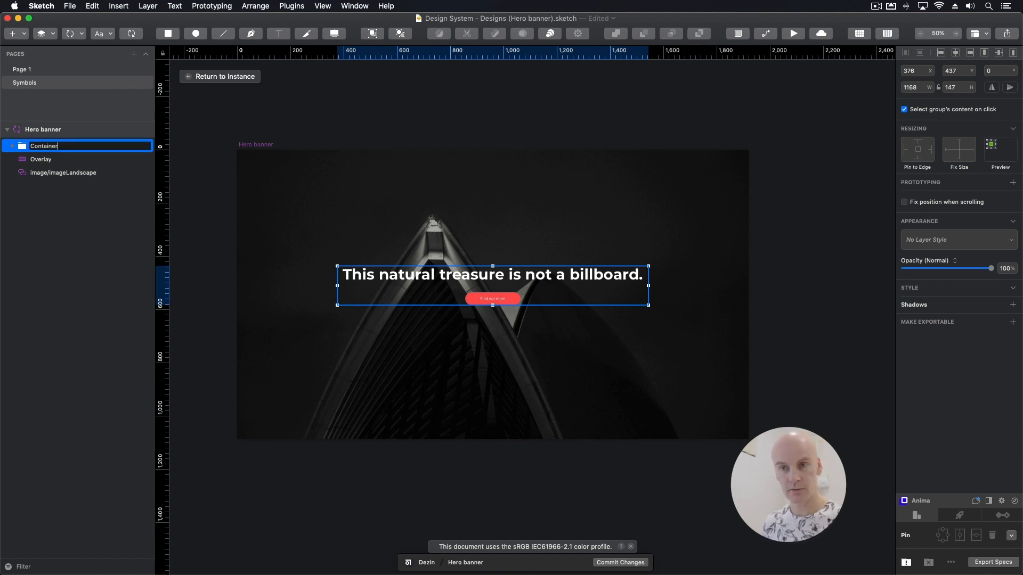
key("Return")
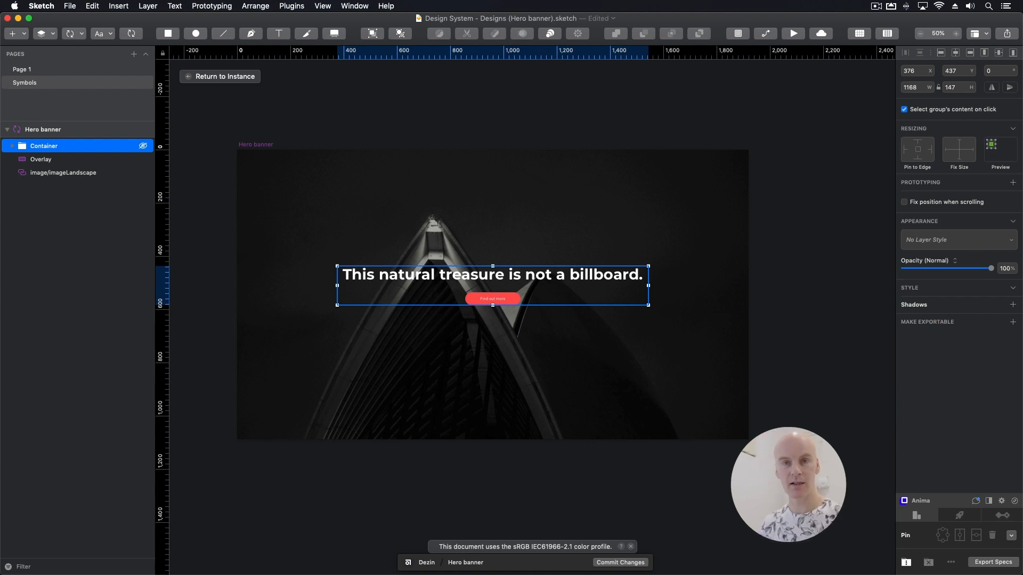
- Duplicate the Overlay layer into the Container group beneath Text and rename the copy BG
left_click(10, 148)
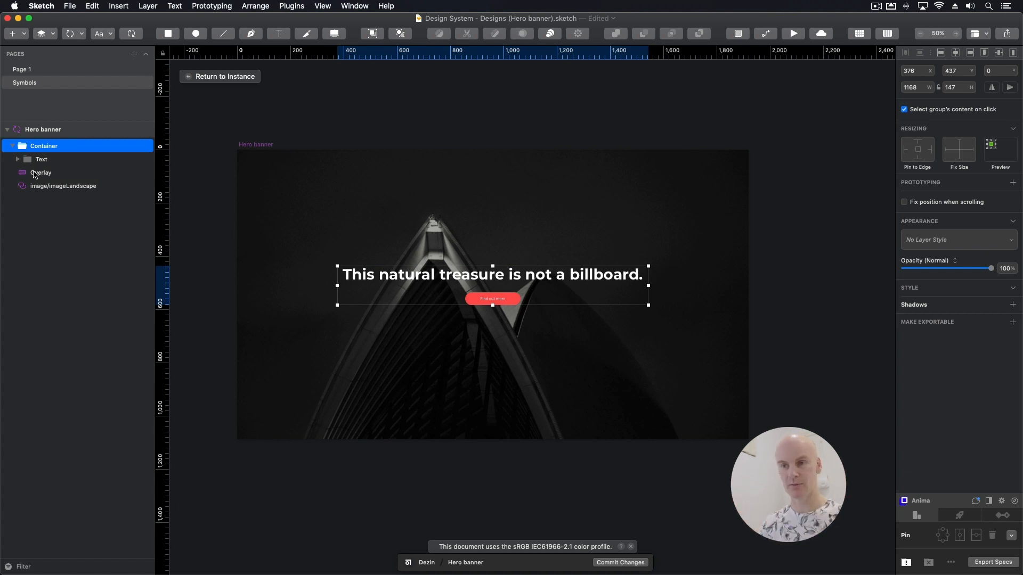
left_click(36, 159)
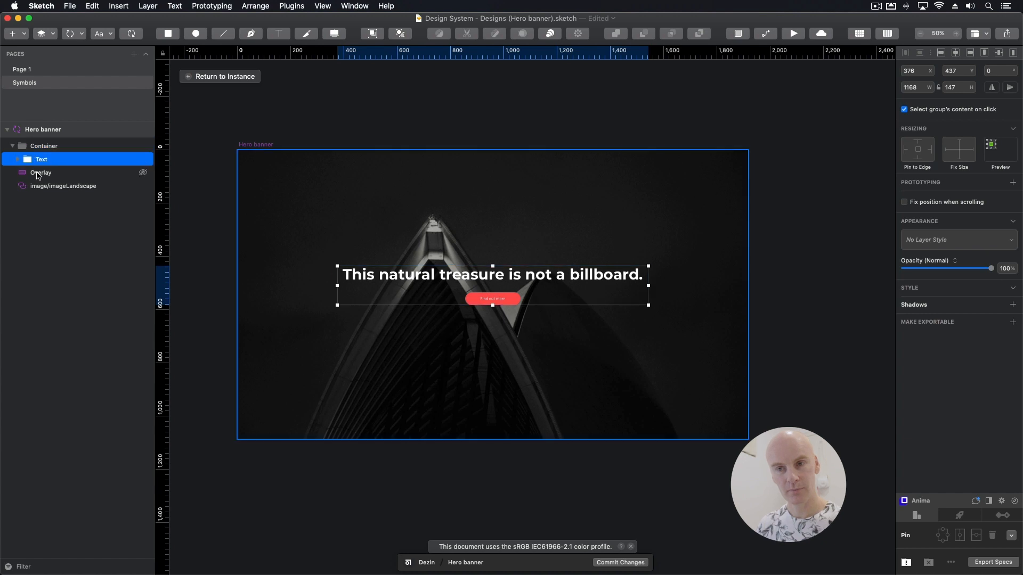
left_click(37, 173)
key("super+d")
left_click_drag(38, 175, 34, 165)
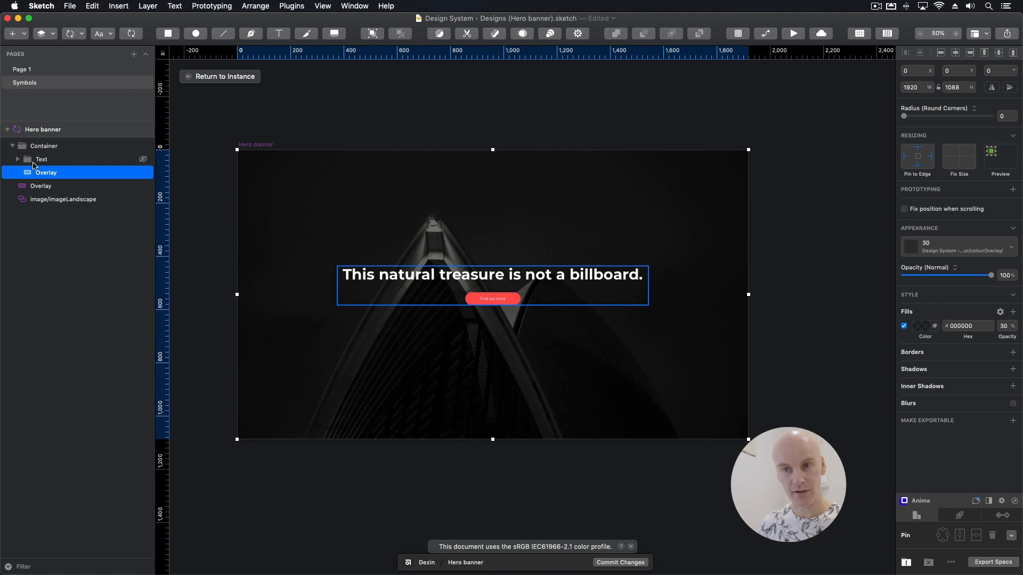
double_click(45, 173)
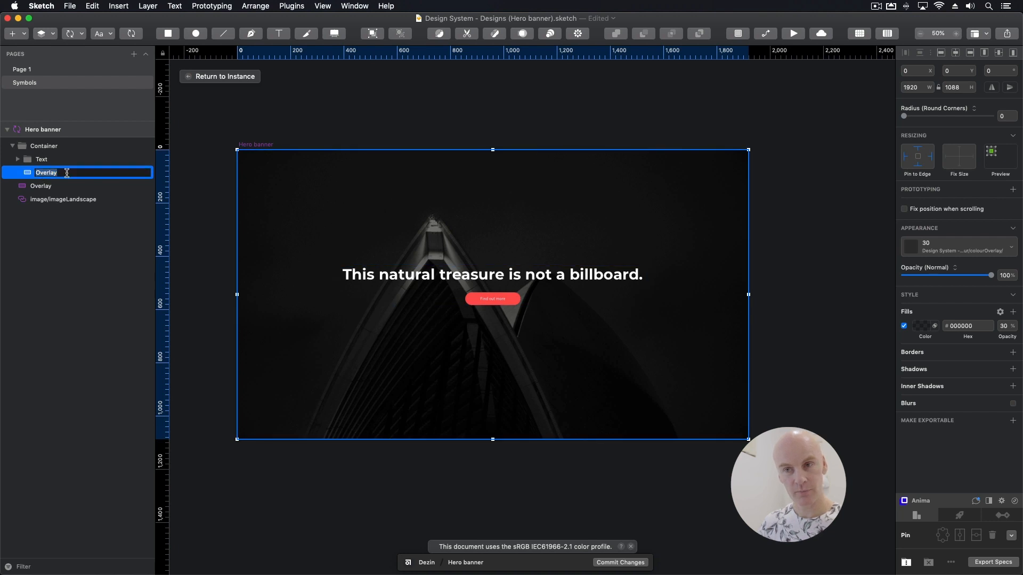
type("BG")
key("Return")
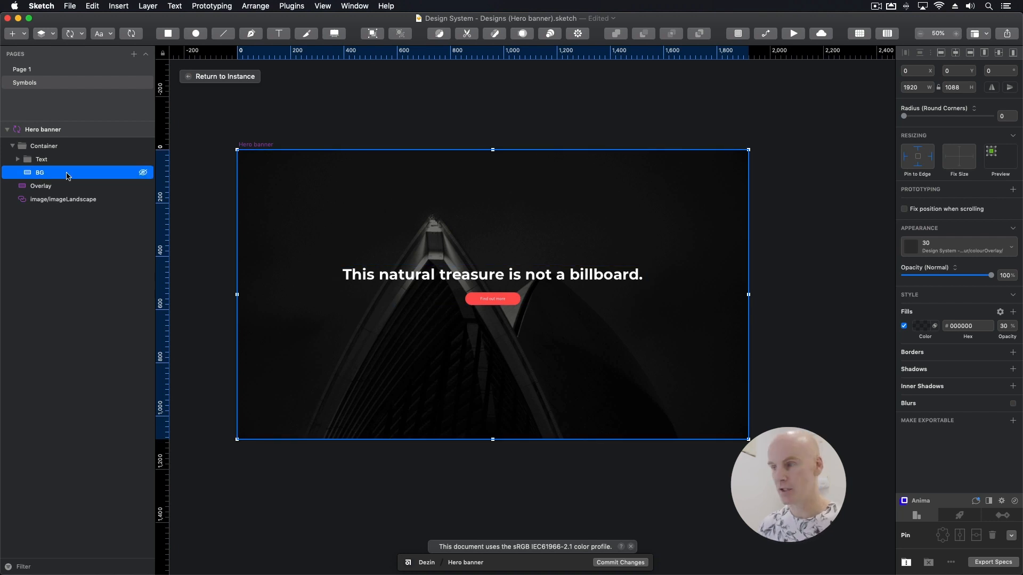
- Apply the shape/surface/BoundingBox layer style from the Design System - Global (Hero banner) library to BG
left_click(937, 253)
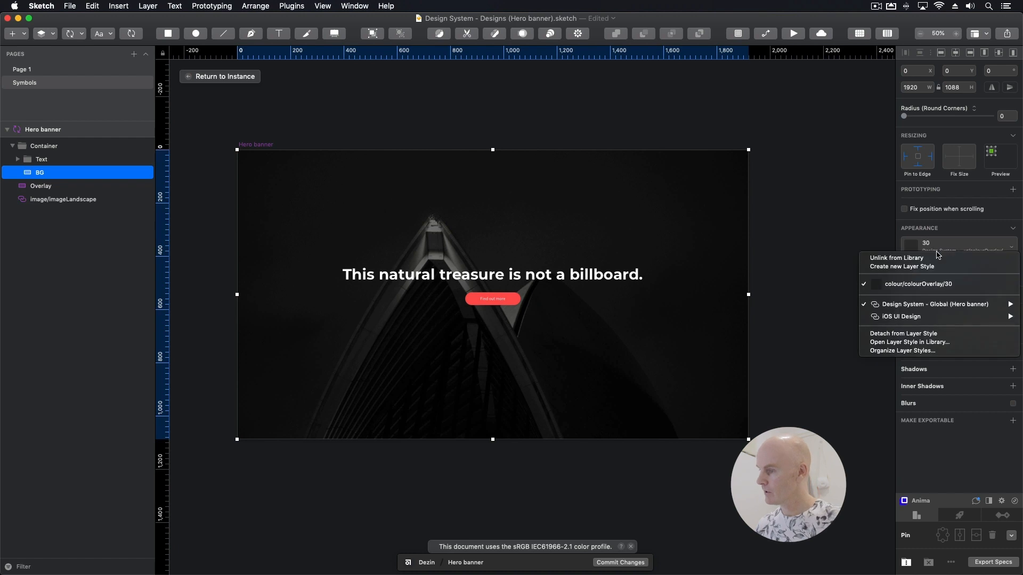
mouse_move(926, 308)
mouse_move(830, 321)
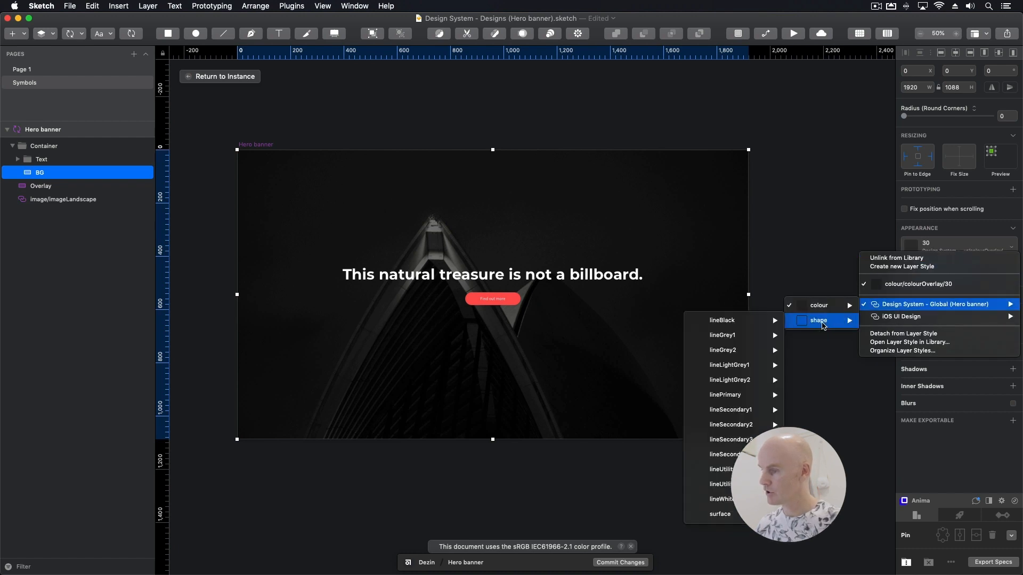
mouse_move(719, 514)
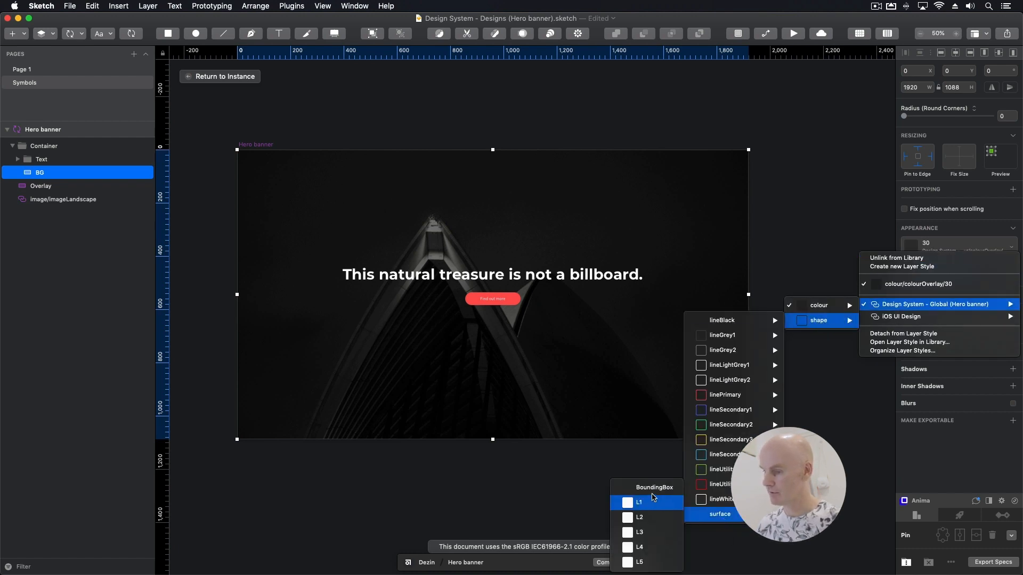
left_click(647, 549)
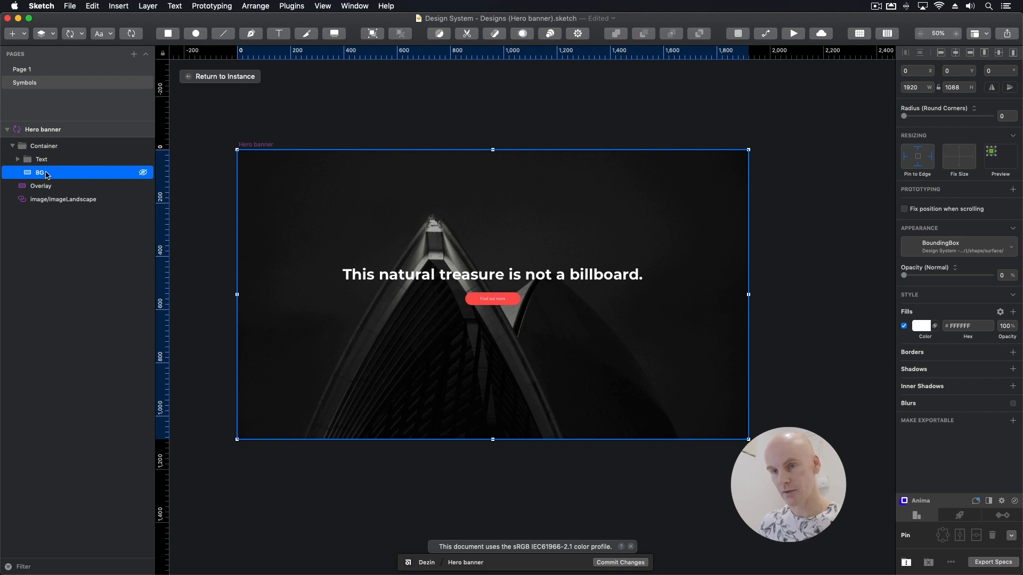
- Set the BG layer's width to 1440 and centre it horizontally in the Hero banner
left_click(906, 87)
type("1440")
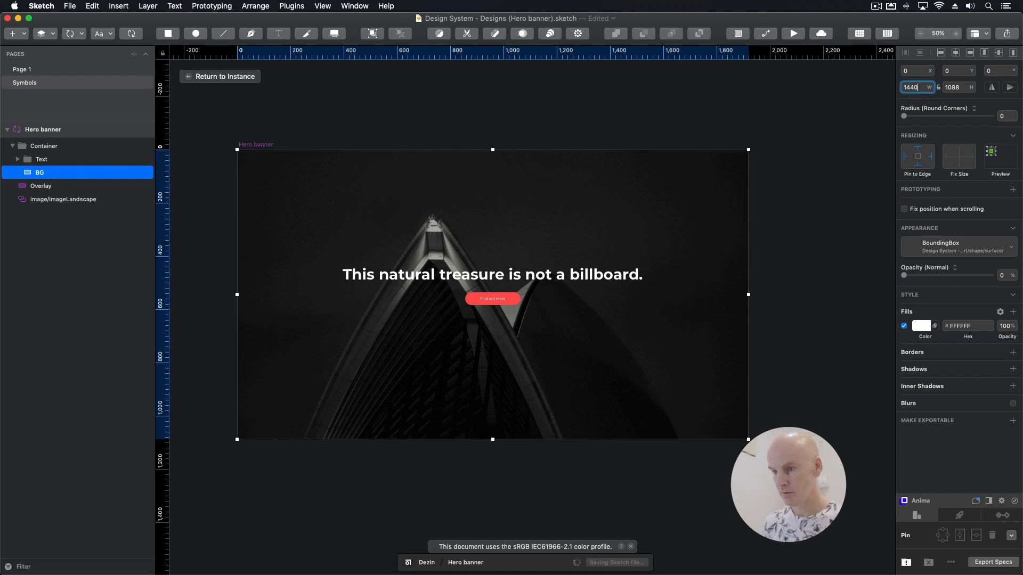
key("Return")
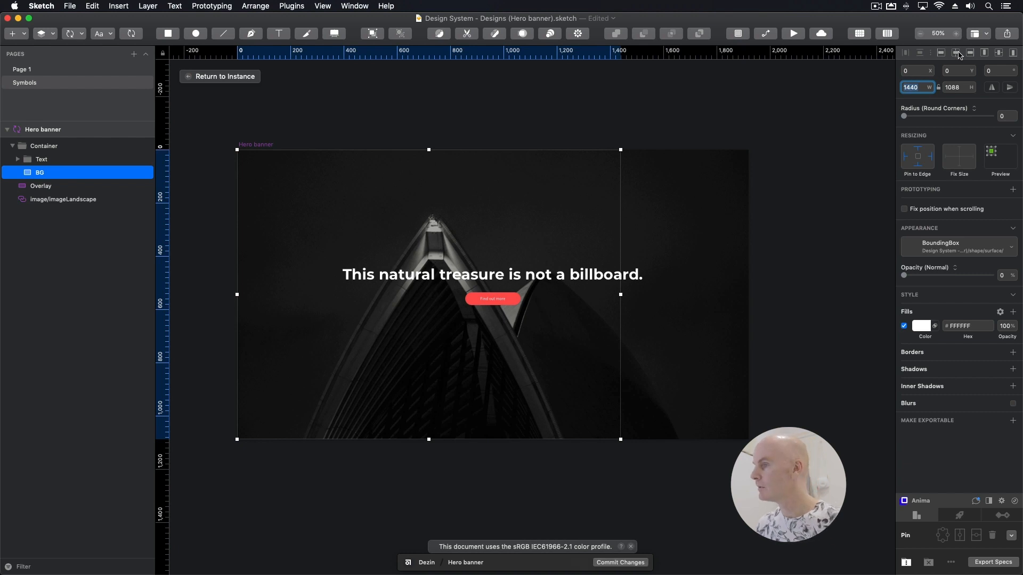
left_click(957, 53)
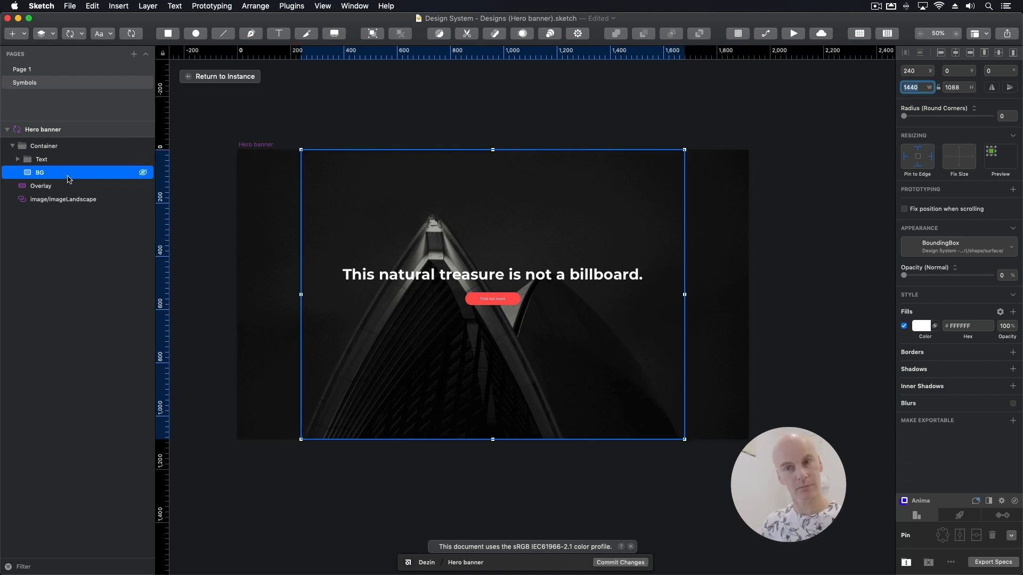
- Give the Container group an Anima width constraint of 100% with a maximum of 1440
left_click(56, 152)
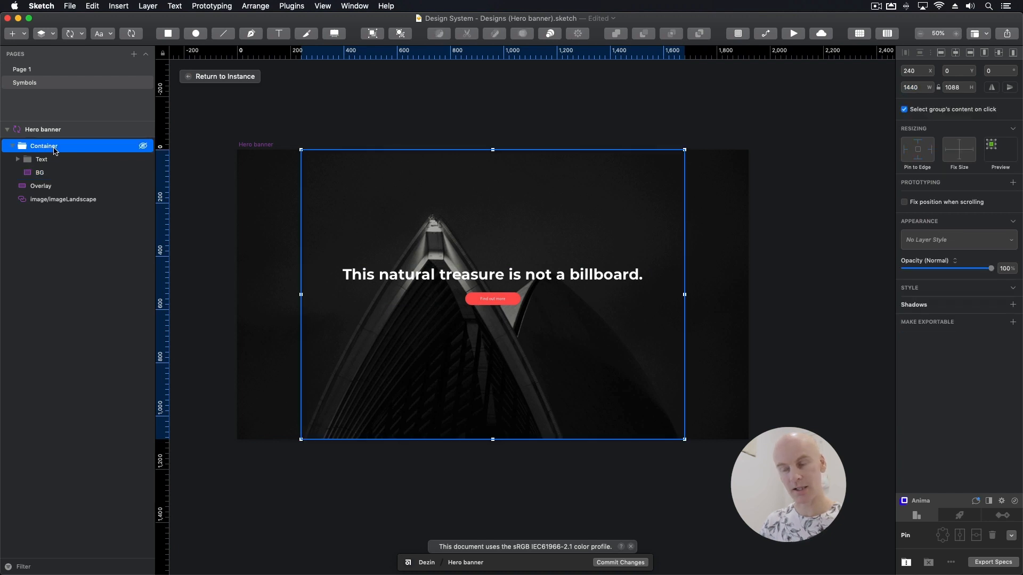
left_click(1011, 535)
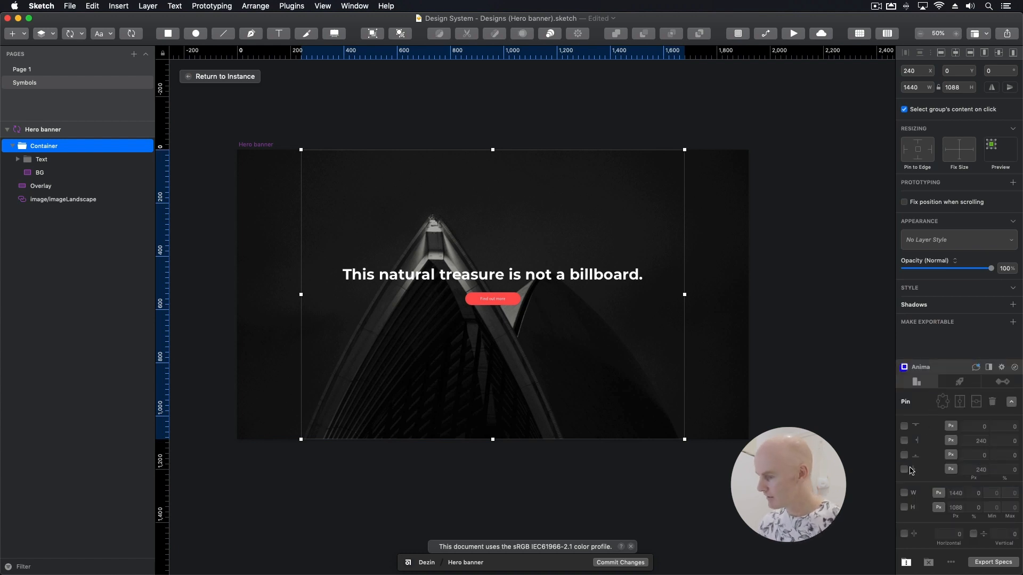
left_click(904, 493)
left_click(938, 493)
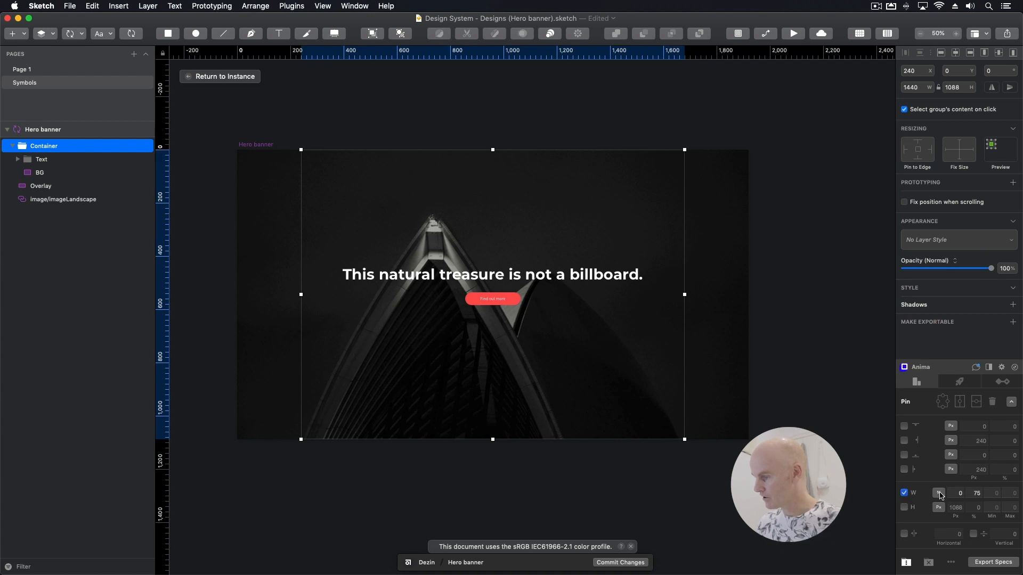
left_click(970, 493)
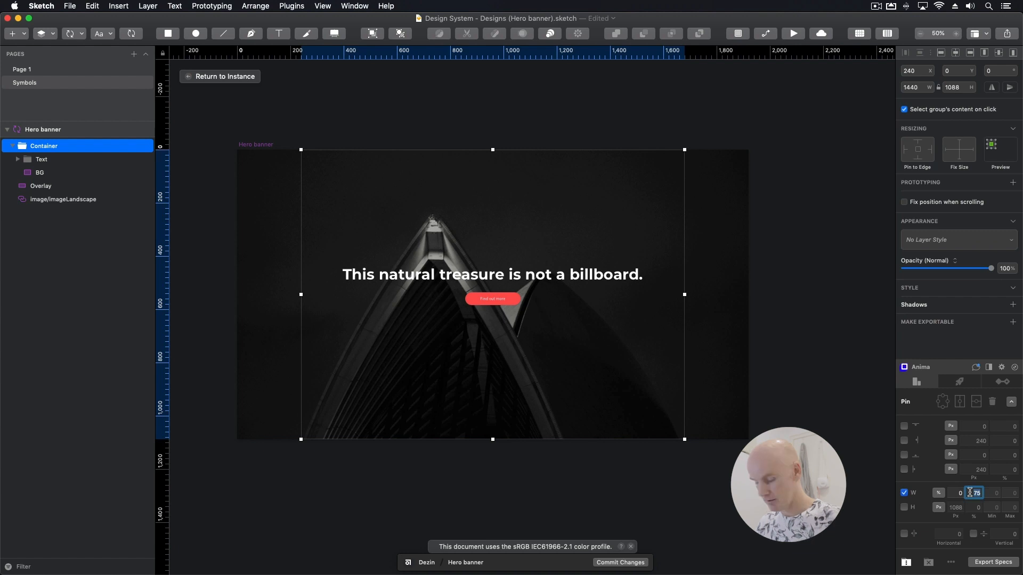
type("100")
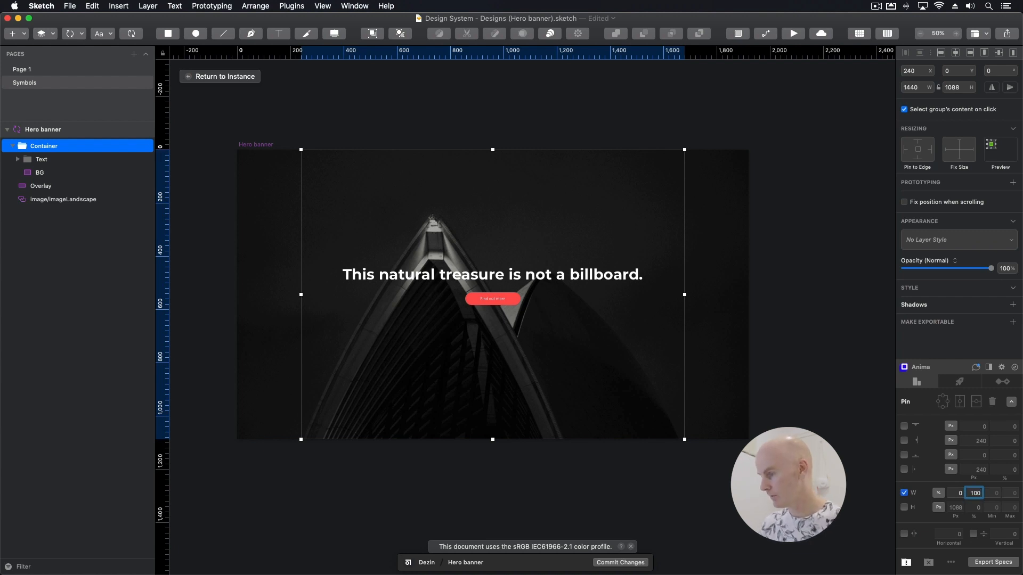
left_click(1007, 493)
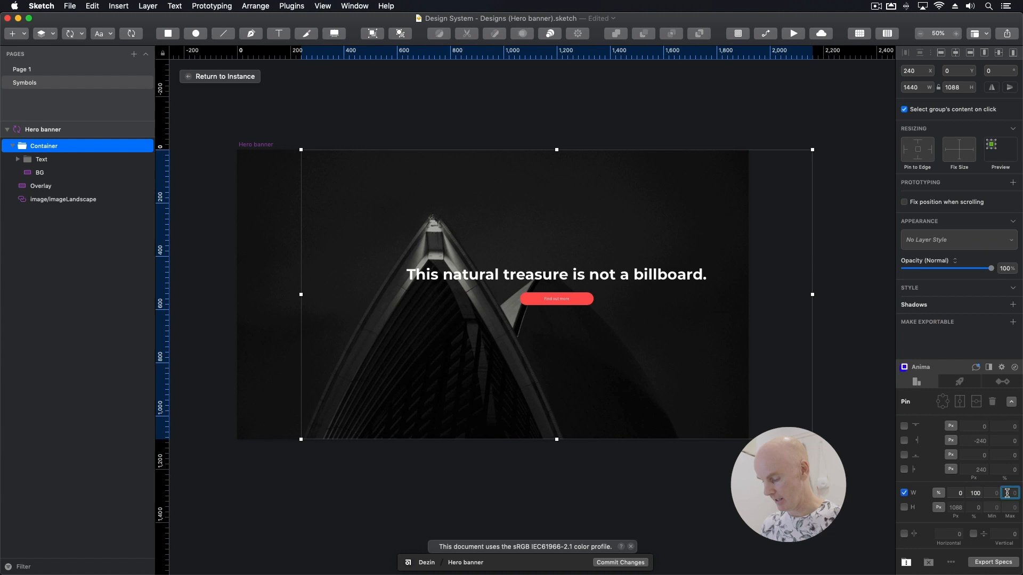
key("Return")
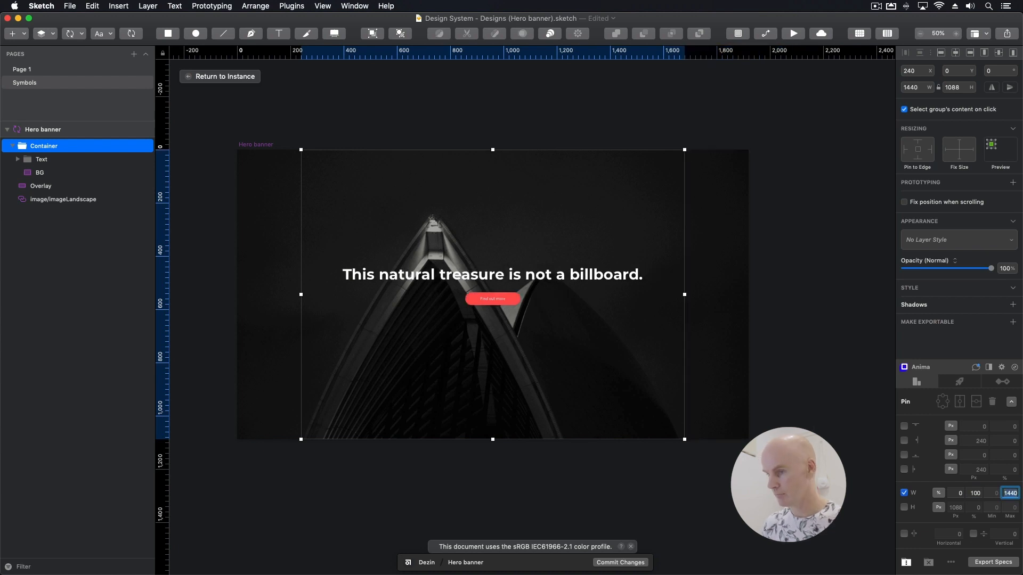
- Pin the Text group to both its left and right edges in Anima with 136 px offsets
left_click(38, 163)
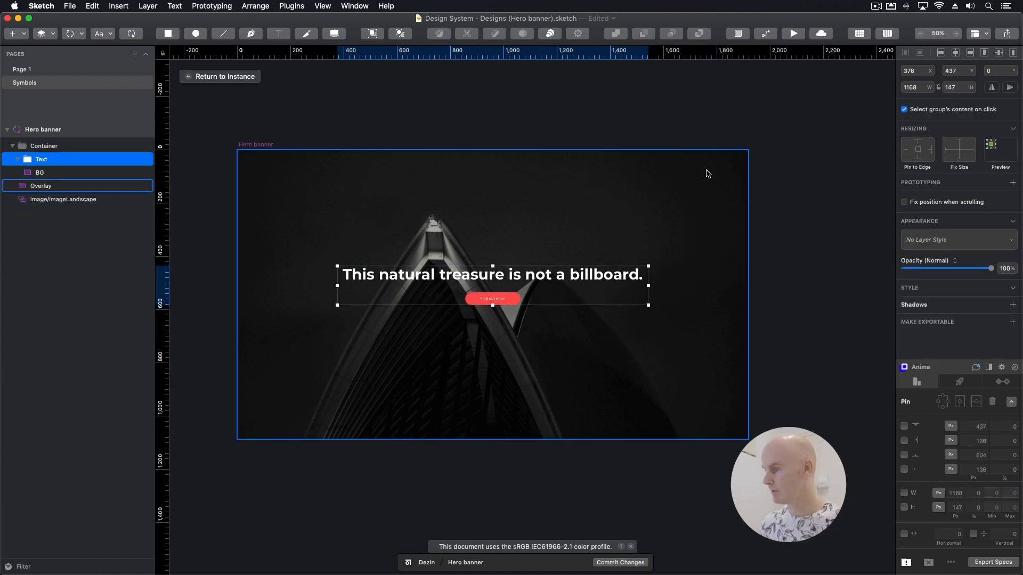
left_click(904, 469)
left_click(903, 441)
key("Escape")
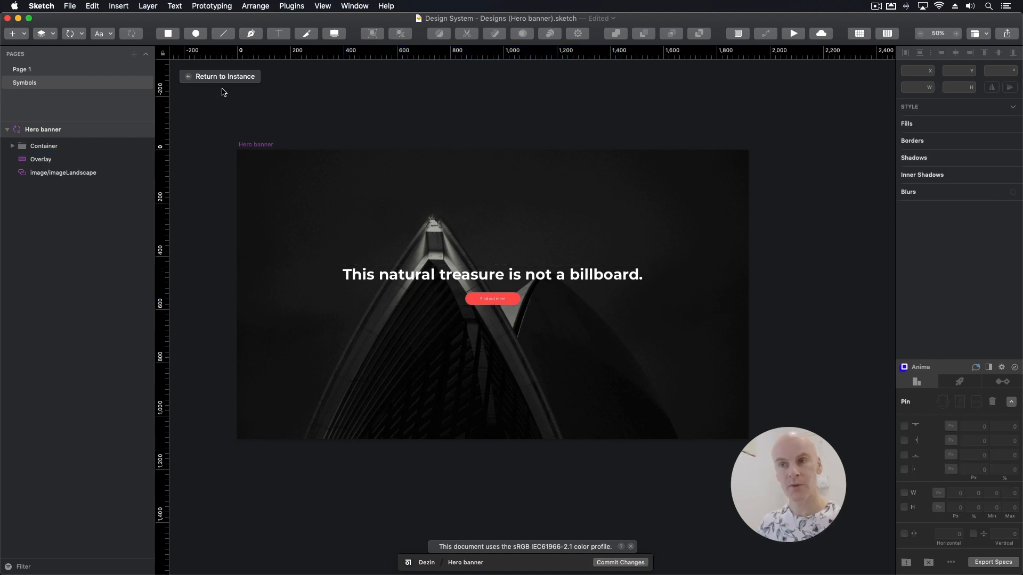
- Return to the Hero banner instance, try narrowing it to test its responsiveness, and undo the resize
left_click(220, 77)
left_click_drag(748, 294, 486, 304)
key("super+z")
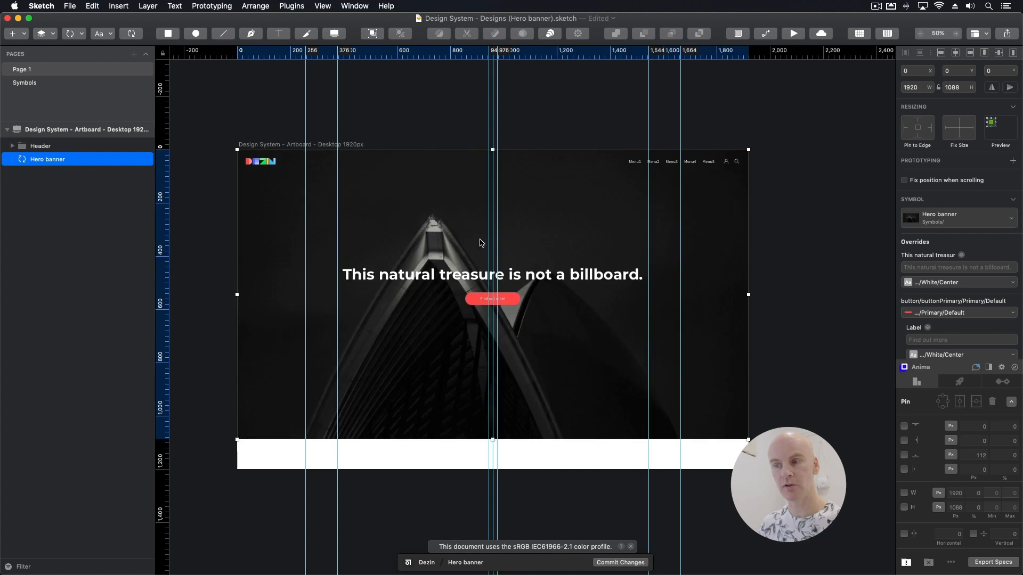
- Reopen the Hero banner symbol and pin the Text group to centre horizontally in Anima
left_click(406, 126)
left_click(398, 197)
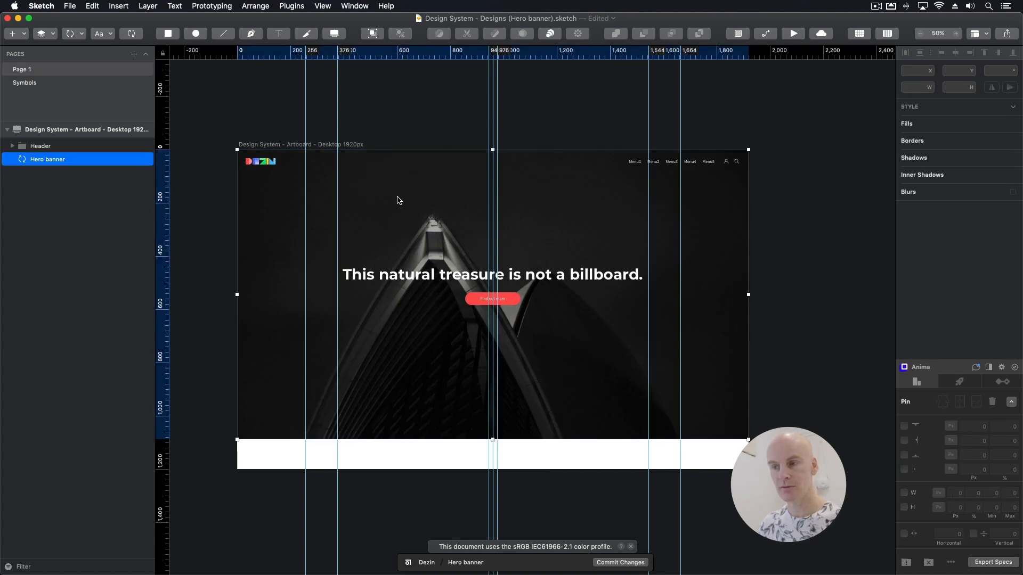
double_click(403, 223)
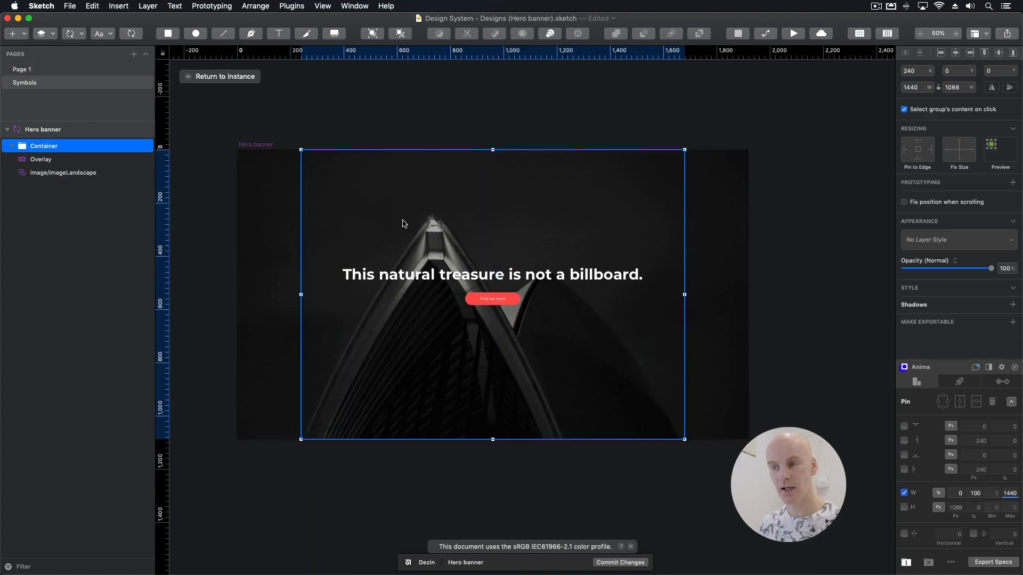
left_click(93, 173)
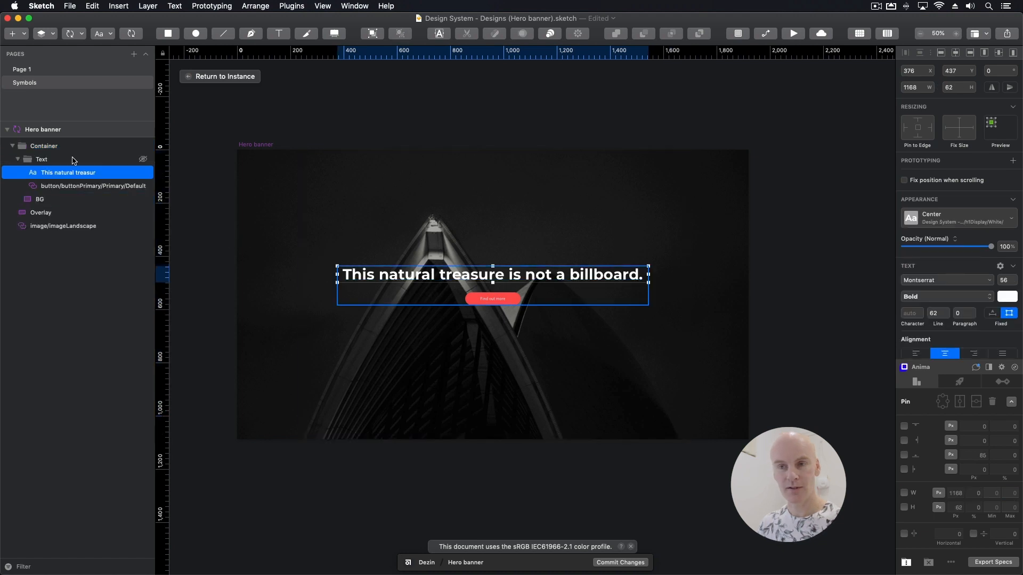
left_click(75, 159)
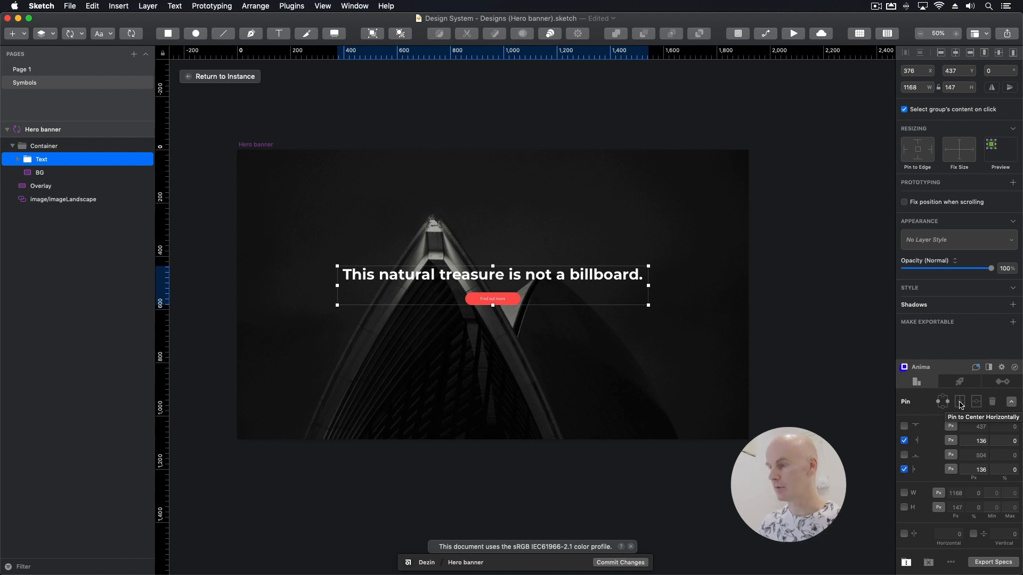
left_click(960, 403)
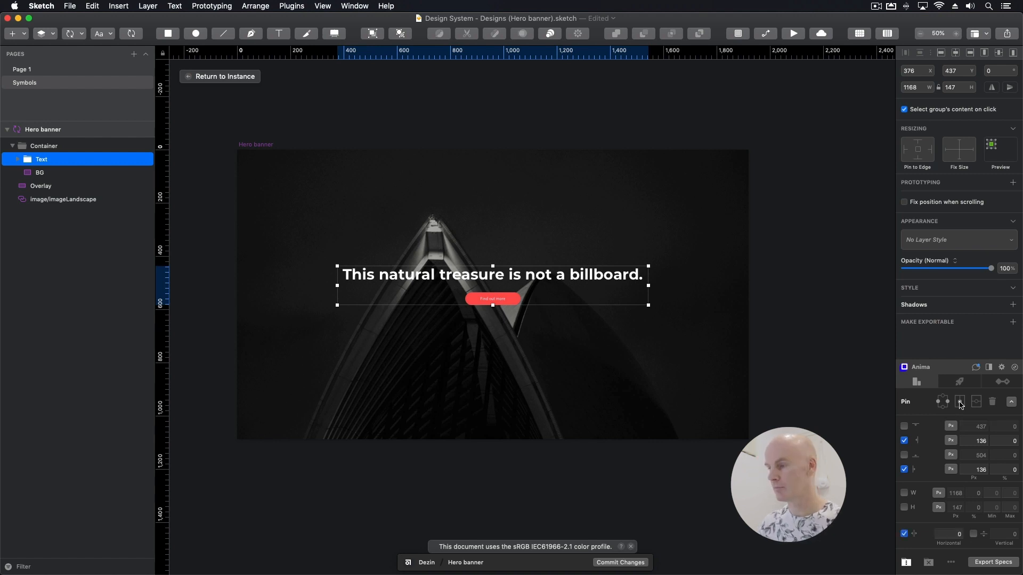
- Return to the instance, test the Hero banner narrowed to about 1354 px wide, and undo the resize
left_click(223, 77)
left_click_drag(748, 294, 598, 300)
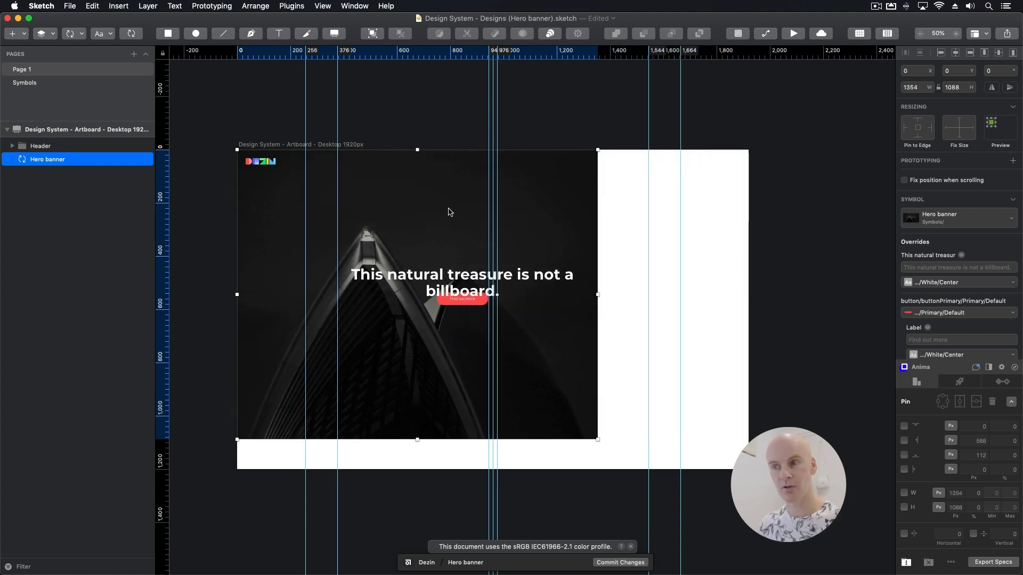
key("super+z")
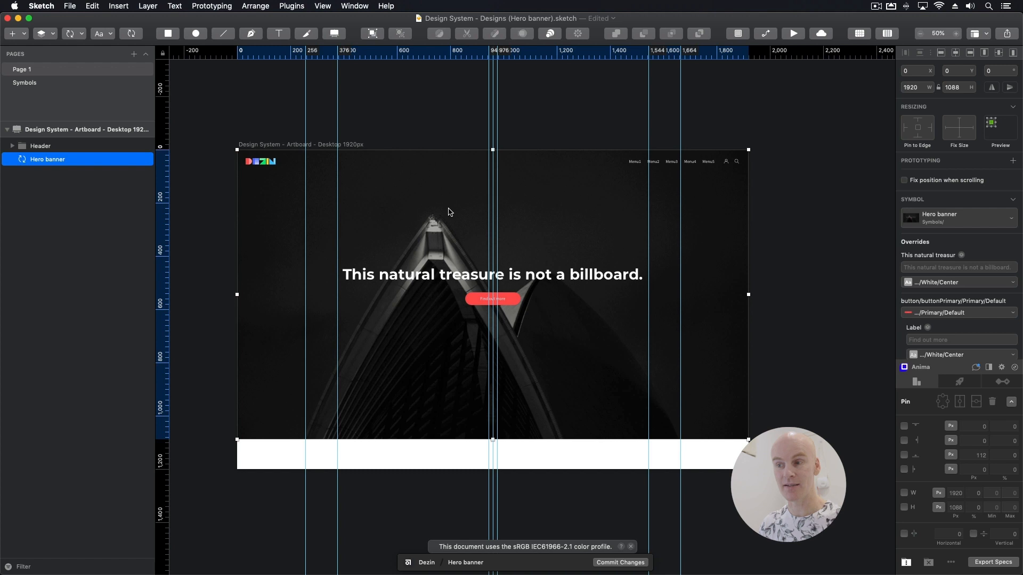
- Pin the symbol's Container group to centre horizontally, and test the instance at about 859 px wide before undoing the resize
double_click(444, 215)
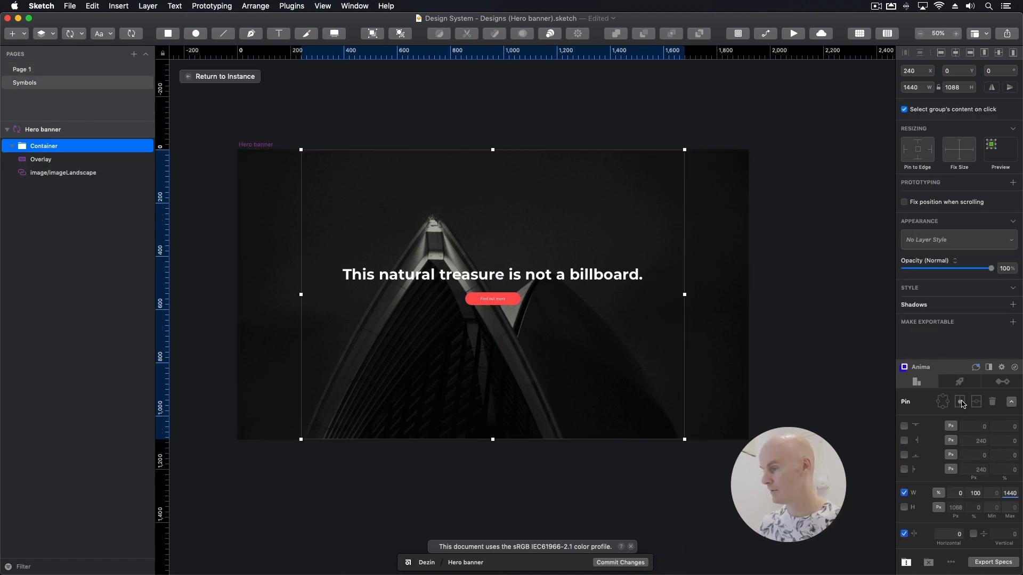
left_click(249, 79)
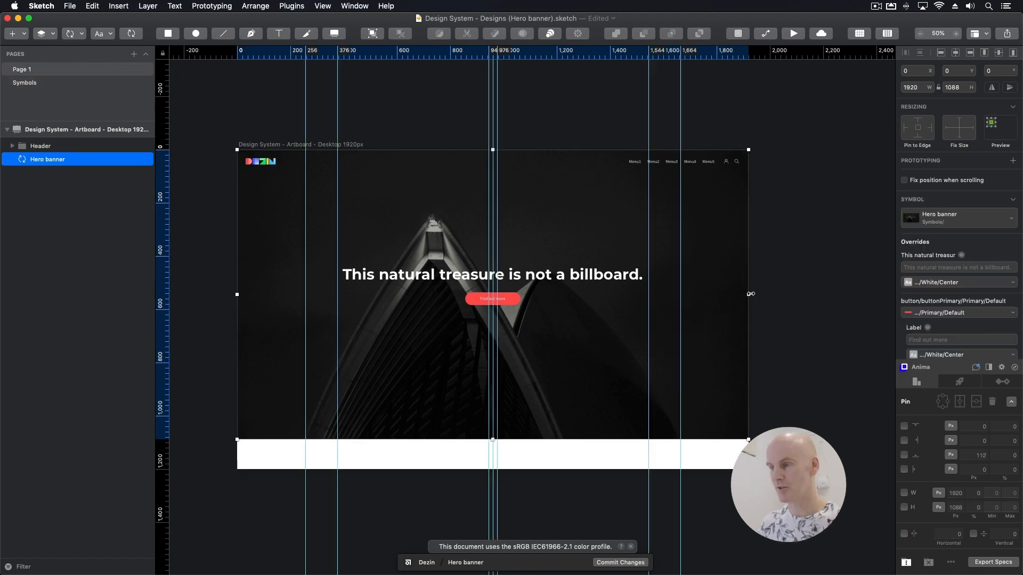
left_click_drag(748, 295, 466, 305)
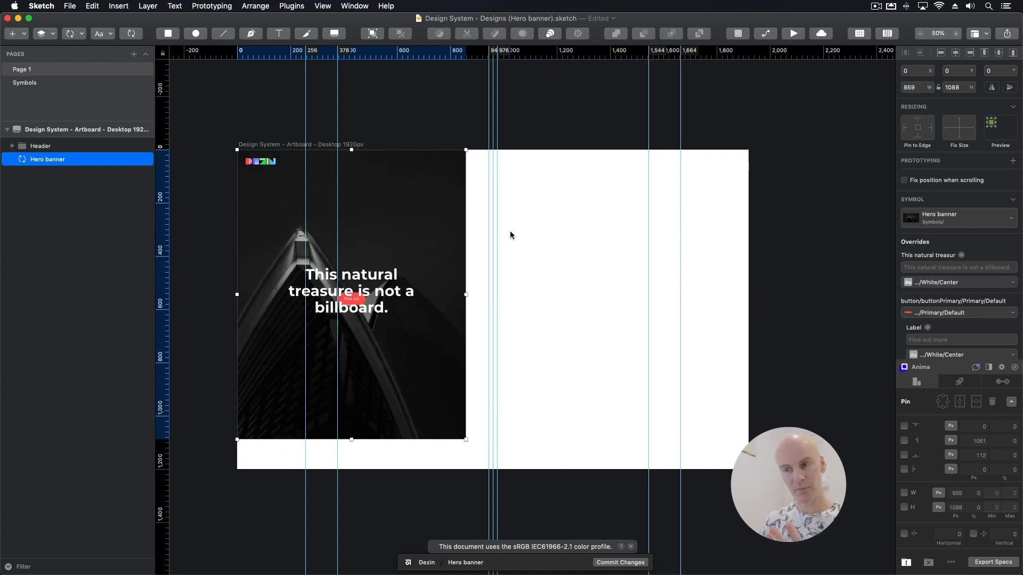
key("Return")
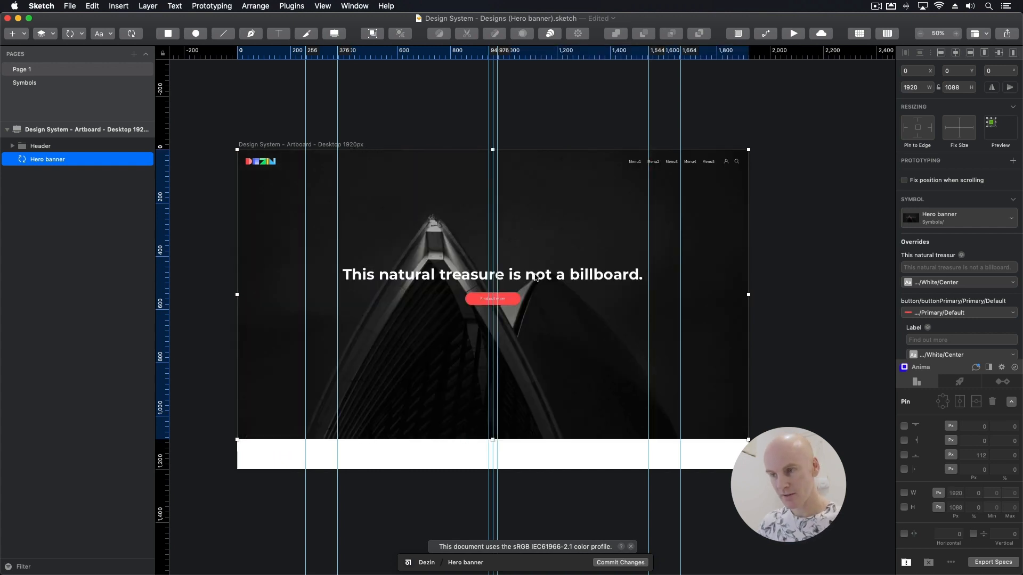
- Fix both the width and the height of the Find out more button inside the Hero banner symbol
left_click(496, 300)
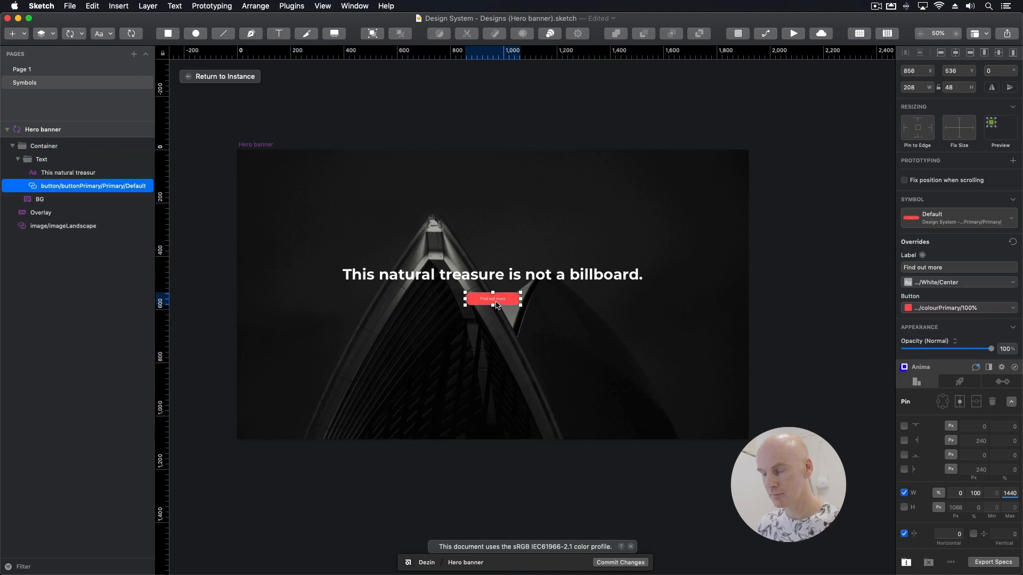
left_click(969, 128)
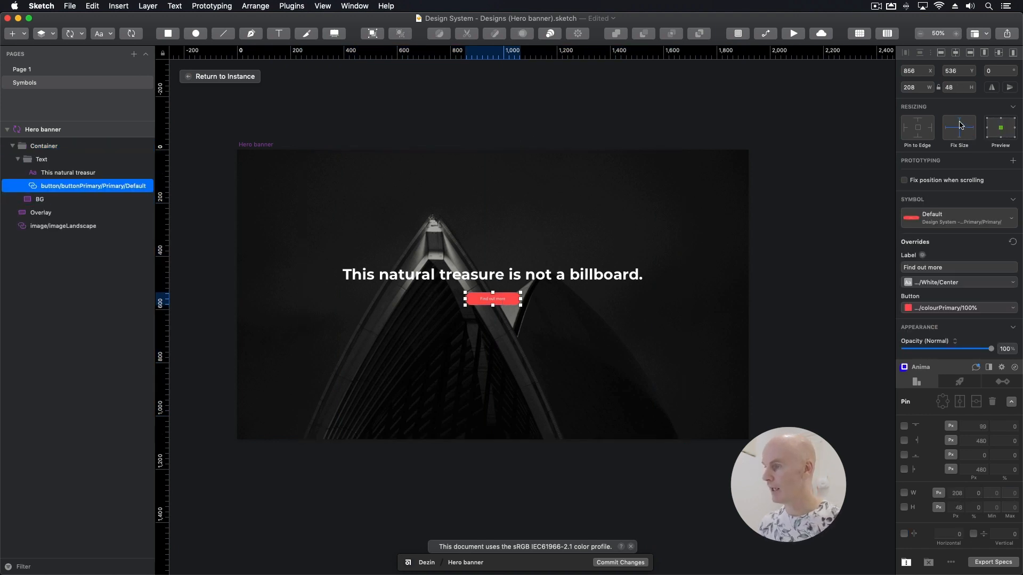
left_click(961, 125)
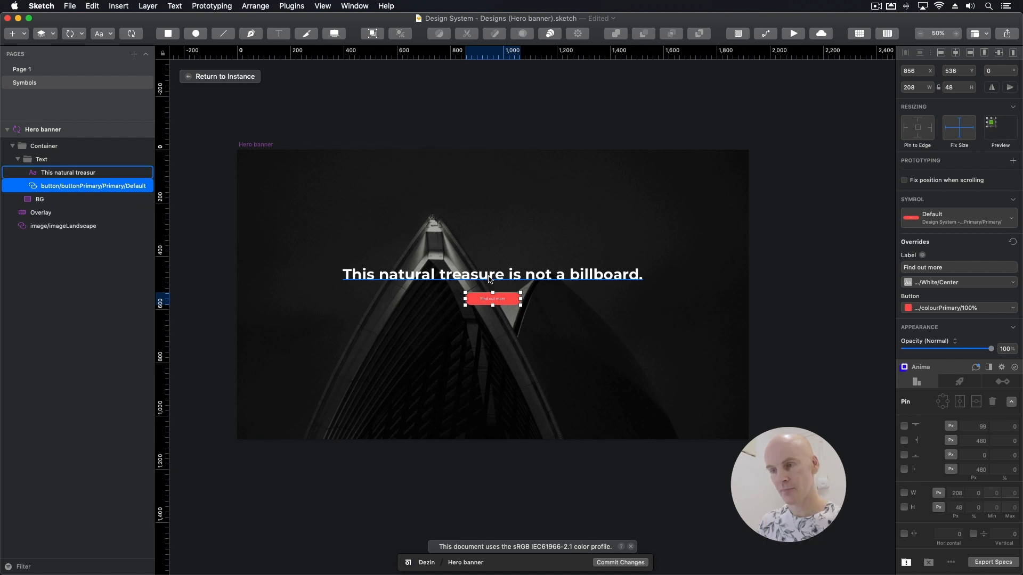
- Stack the Text group vertically in Anima with centred alignment and a spacing of 32
left_click(489, 279)
left_click(41, 159)
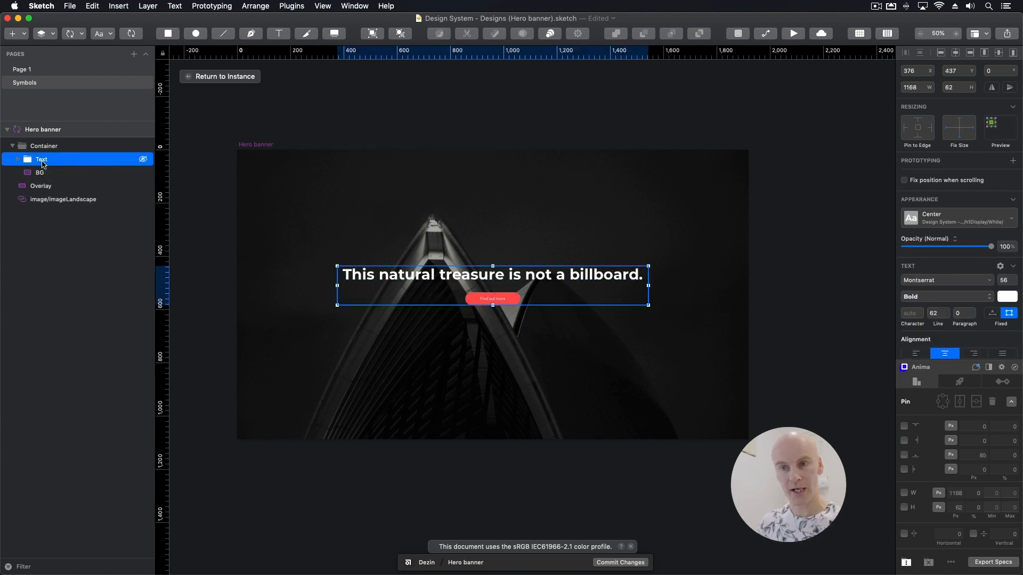
left_click(905, 563)
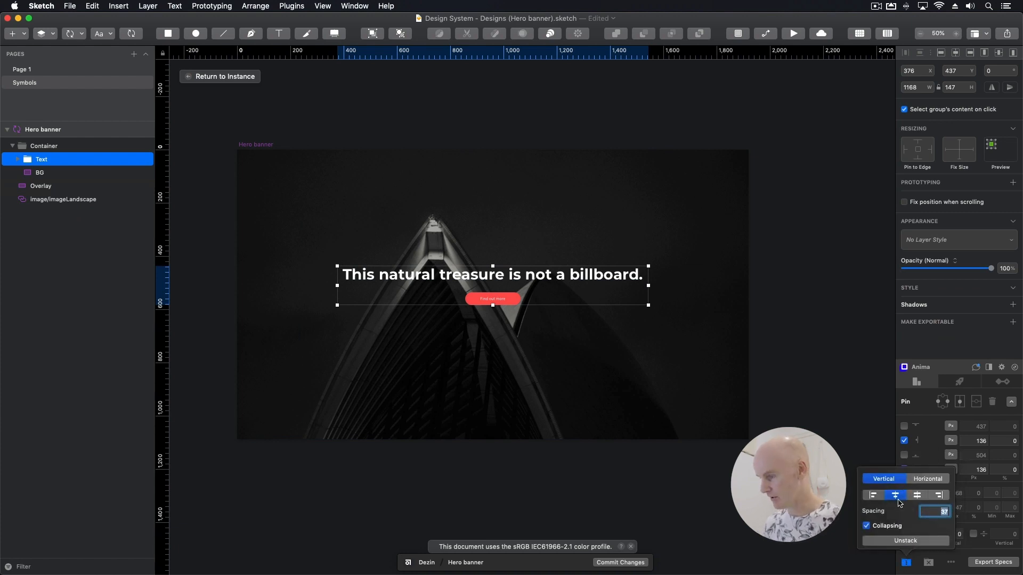
key("Down")
key("Down")
key("Down")
key("Down")
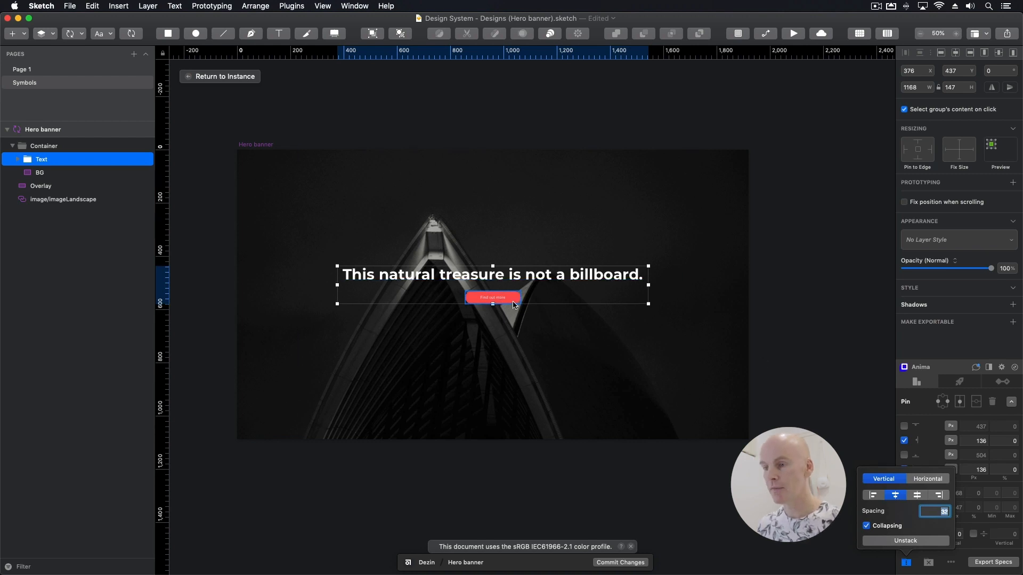
- Zoom in on the Find out more button and enter 8 for both values in the grid settings
left_click(509, 299)
key("super+2")
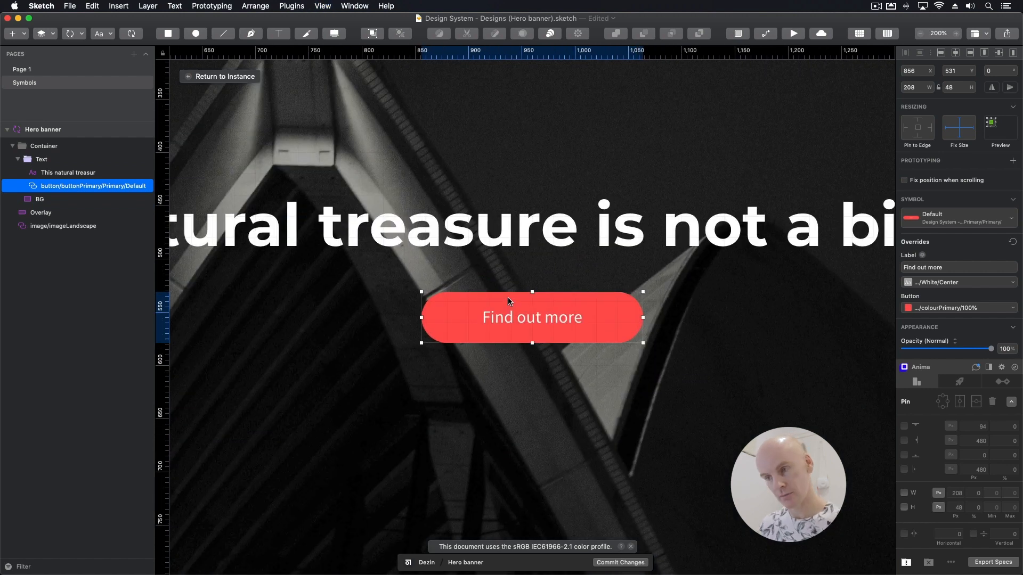
key("Escape")
right_click(496, 53)
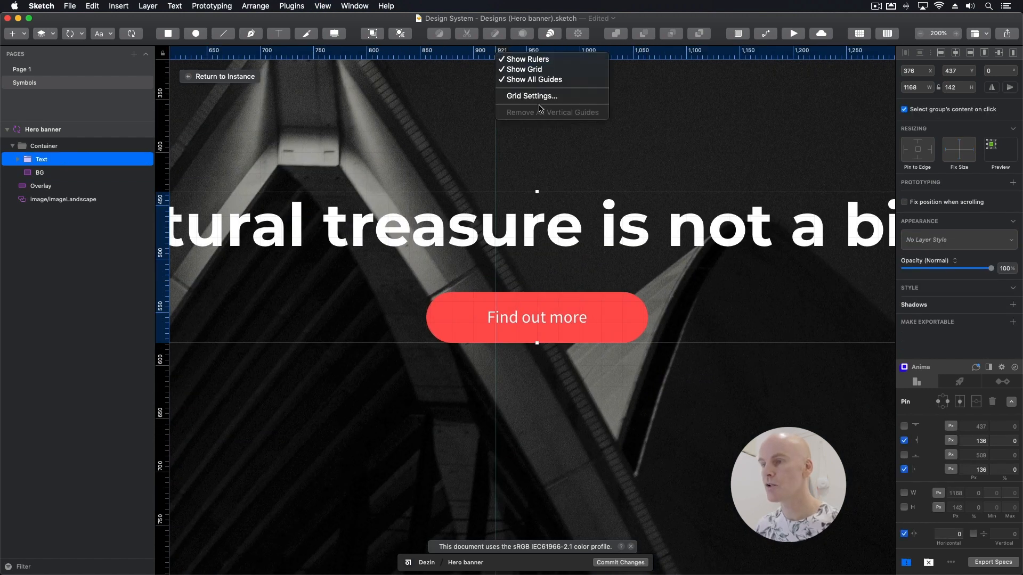
left_click(554, 97)
type("8")
key("Tab")
type("8")
key("Tab")
key("Return")
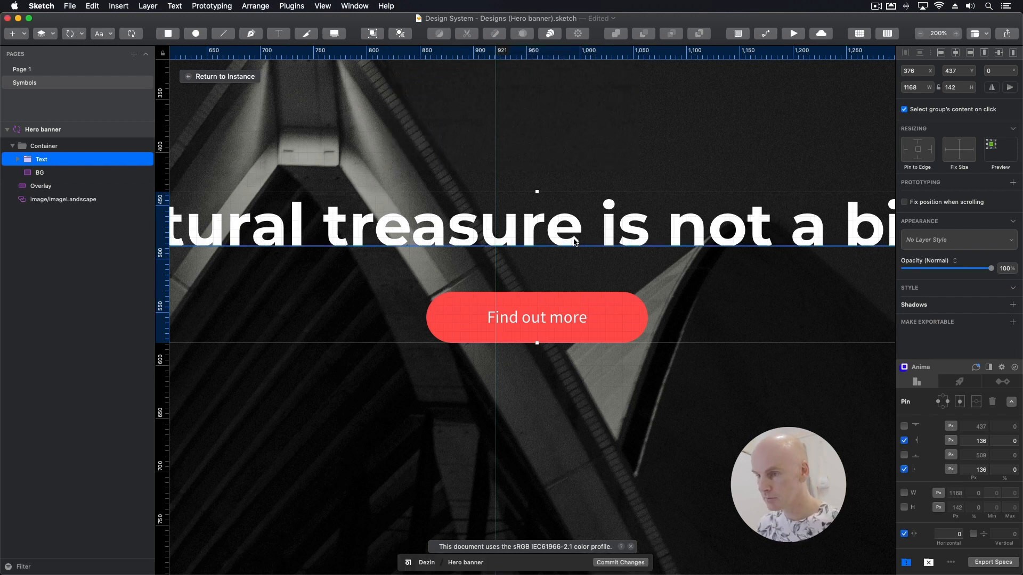
- Check the gap between headline and button against the grid, and set the Text group's stack spacing to 37
left_click(513, 230)
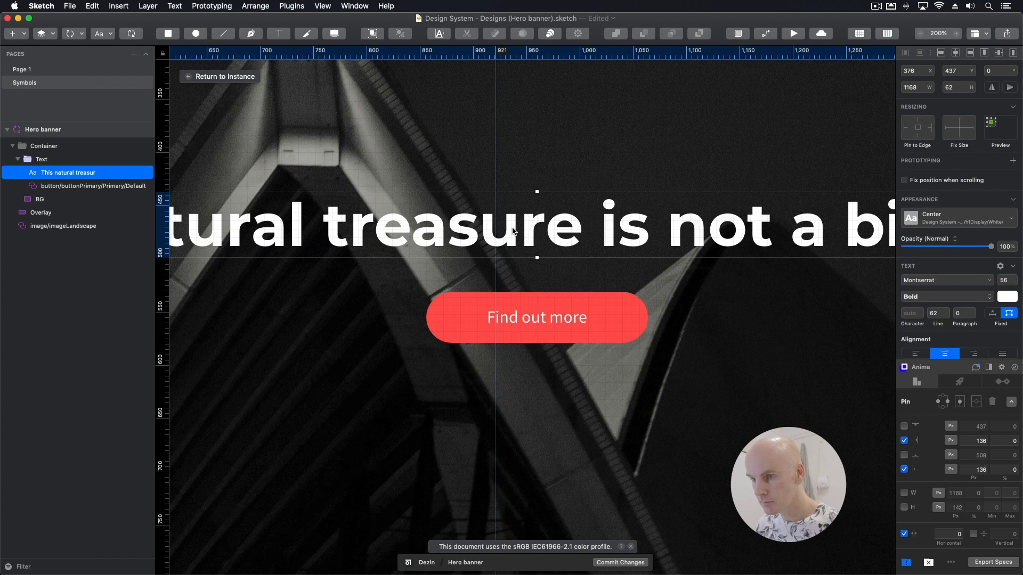
left_click(514, 318)
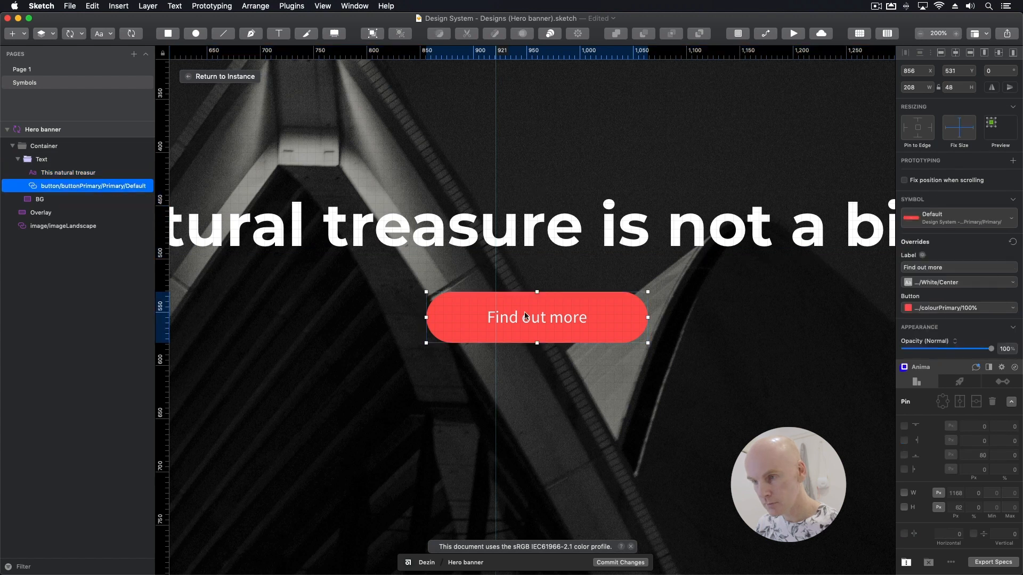
left_click(516, 232)
key("Escape")
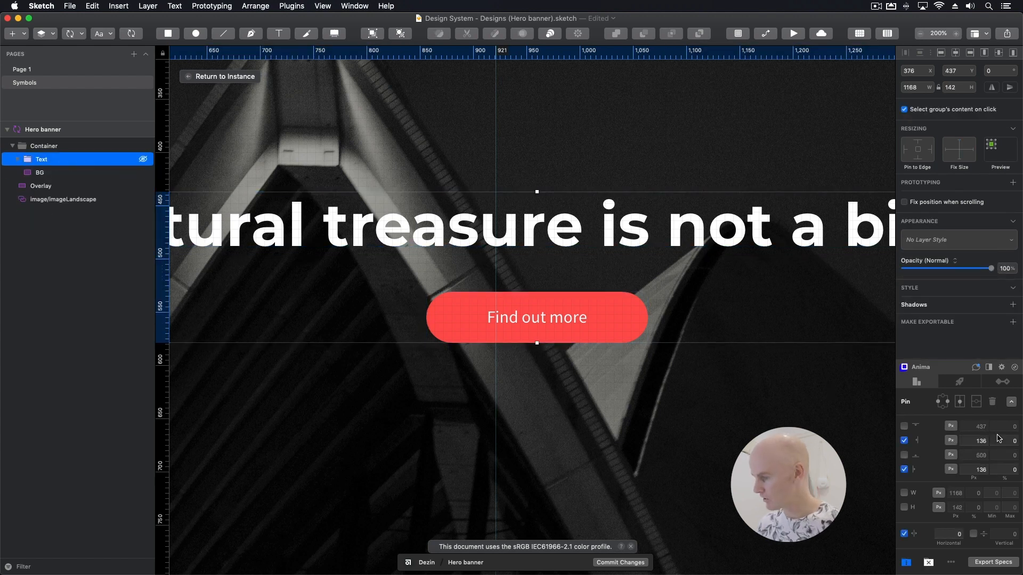
left_click(906, 563)
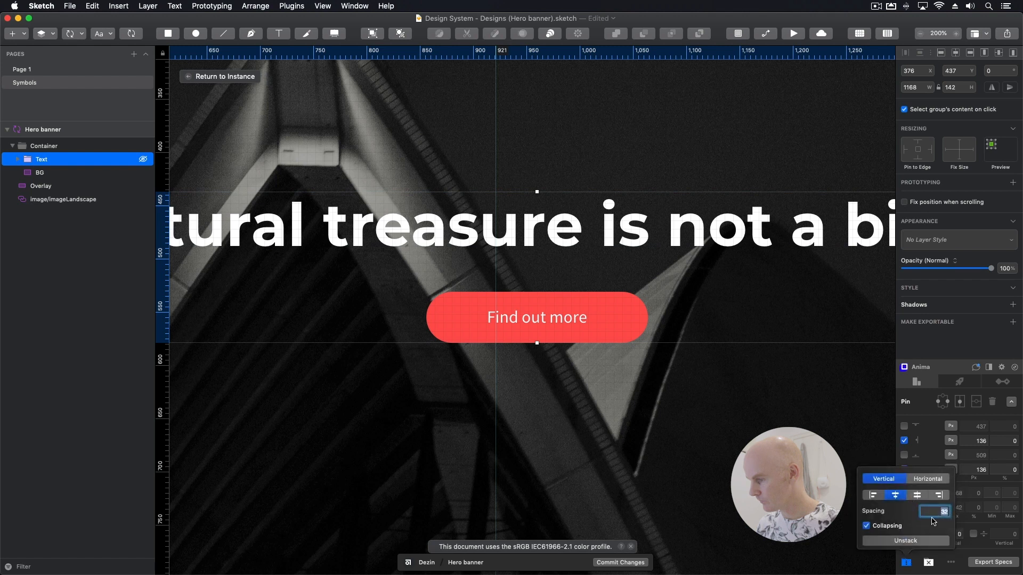
type("37")
key("Return")
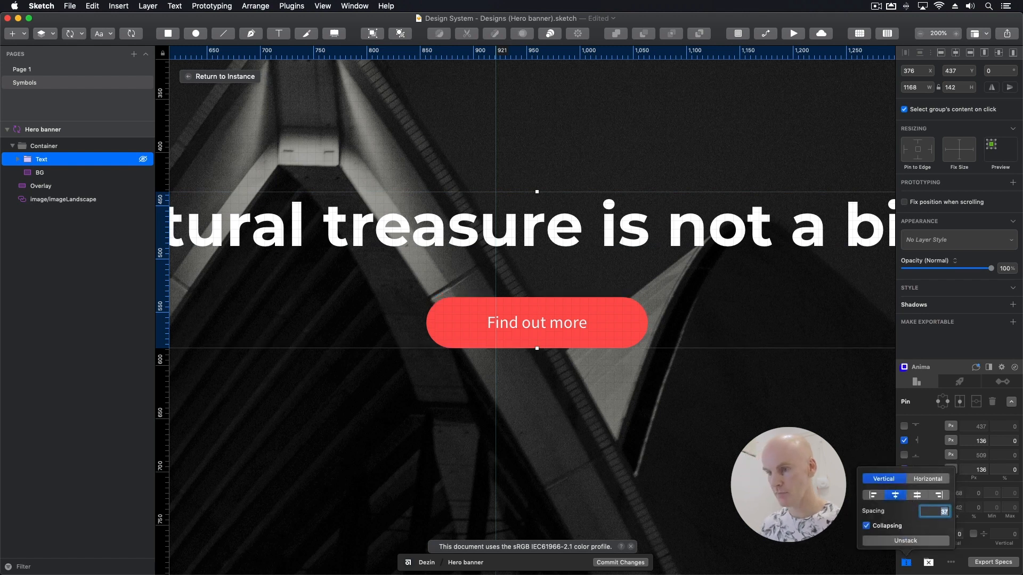
left_click(700, 462)
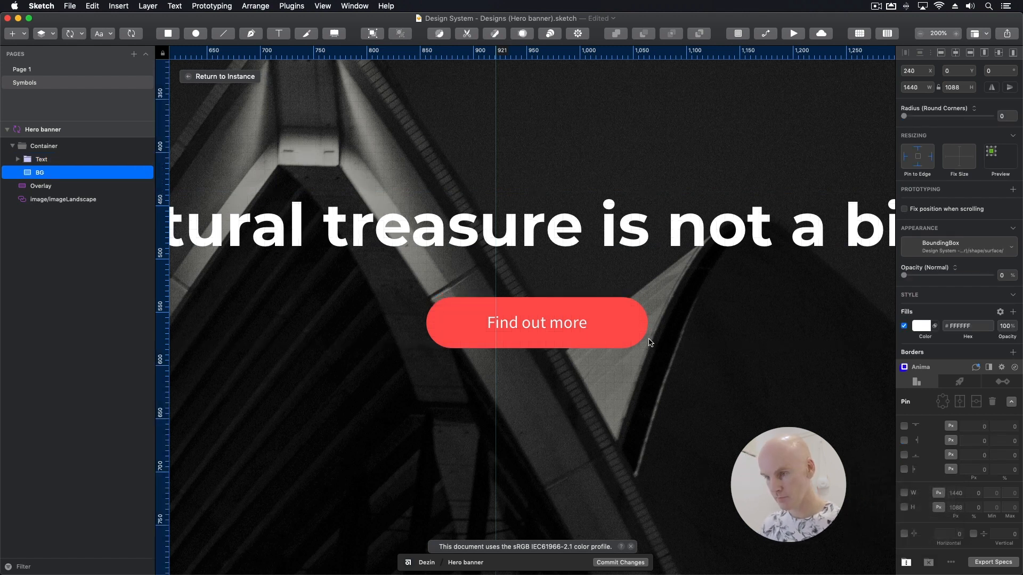
- Return to the instance, test the Hero banner narrowed to about 1021 px wide, and restore it to the artboard's full width
key("super+minus")
key("super+minus")
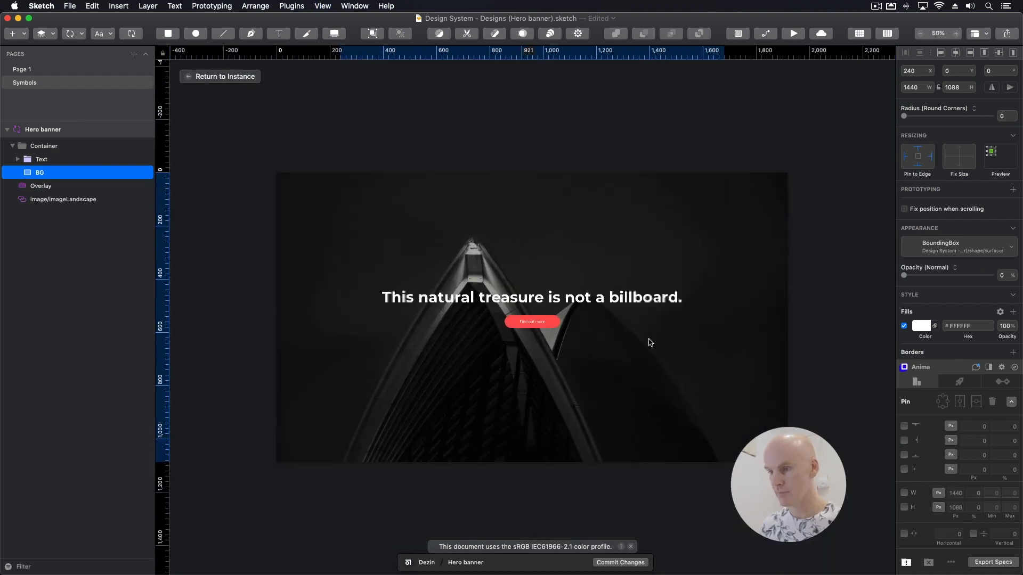
left_click(582, 156)
scroll(585, 154, "right", 2)
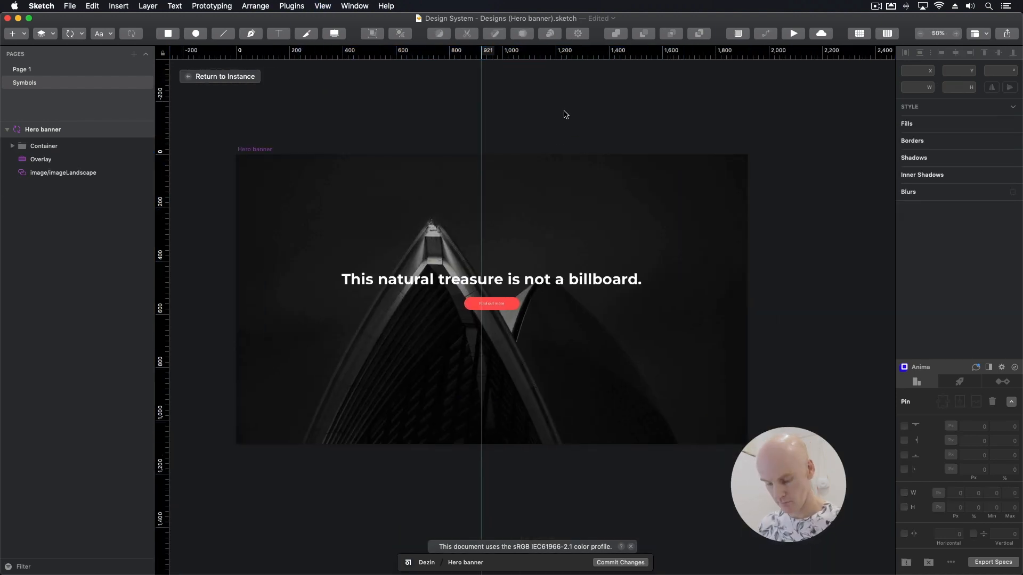
left_click(224, 77)
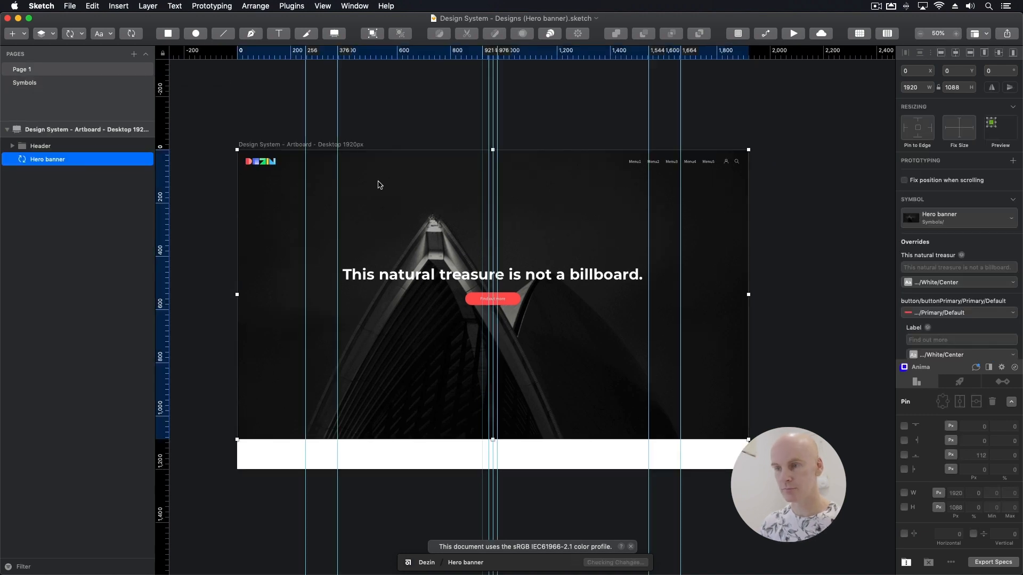
left_click_drag(750, 294, 492, 324)
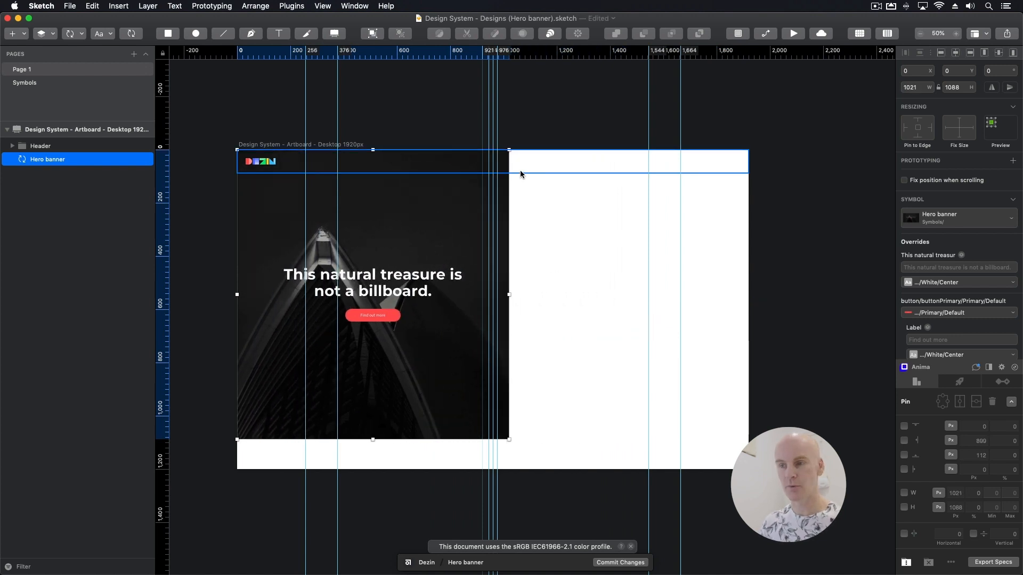
left_click(536, 130)
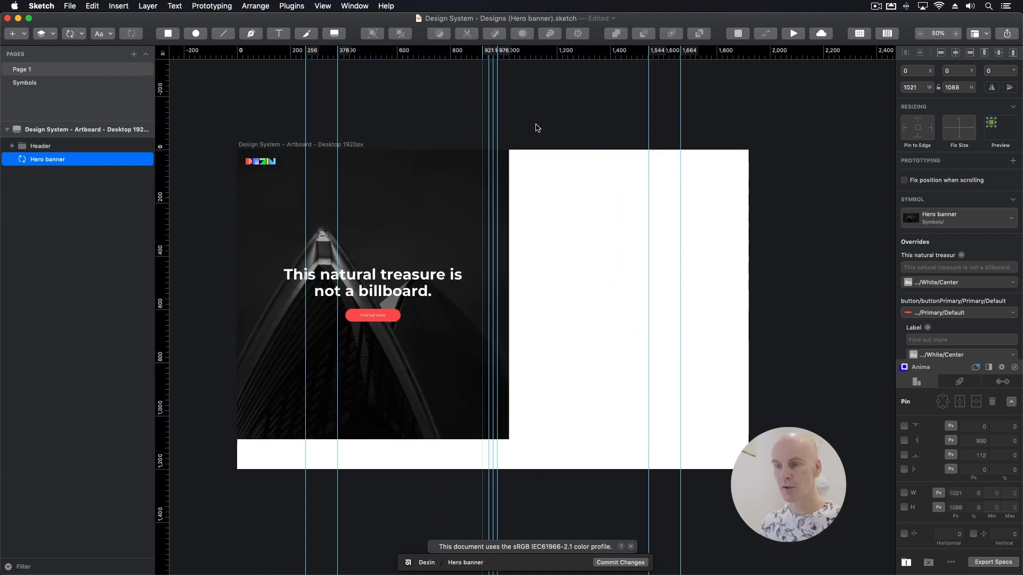
left_click(458, 256)
left_click_drag(508, 293, 749, 294)
left_click(578, 114)
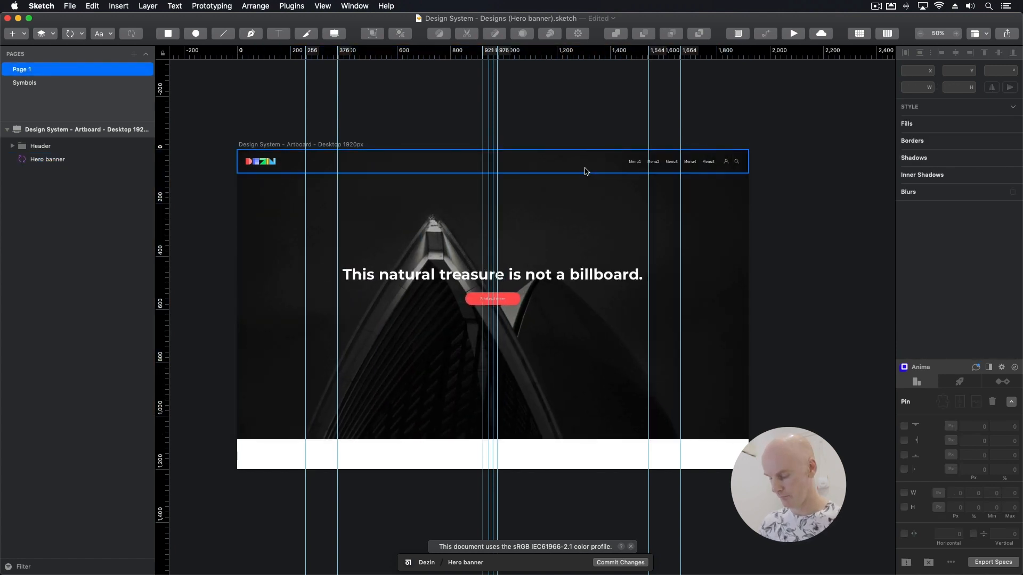
scroll(584, 171, "left", 2)
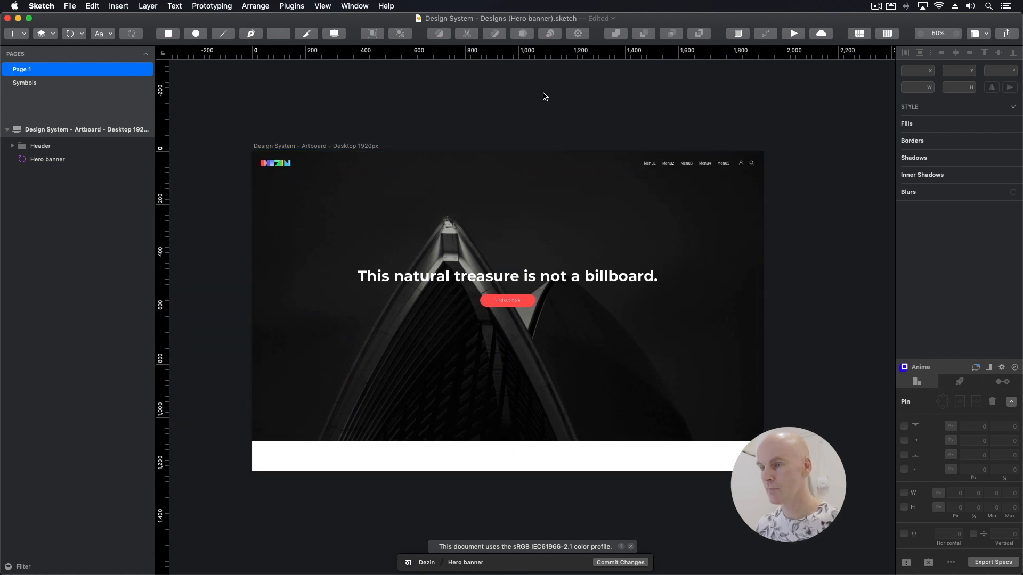
scroll(452, 204, "left", 3)
left_click(451, 203)
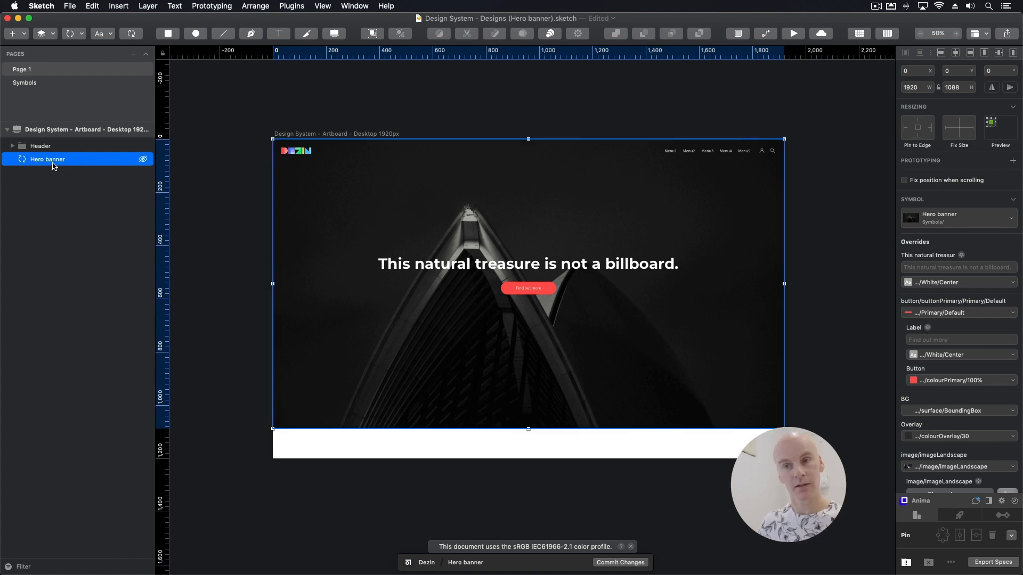
double_click(90, 159)
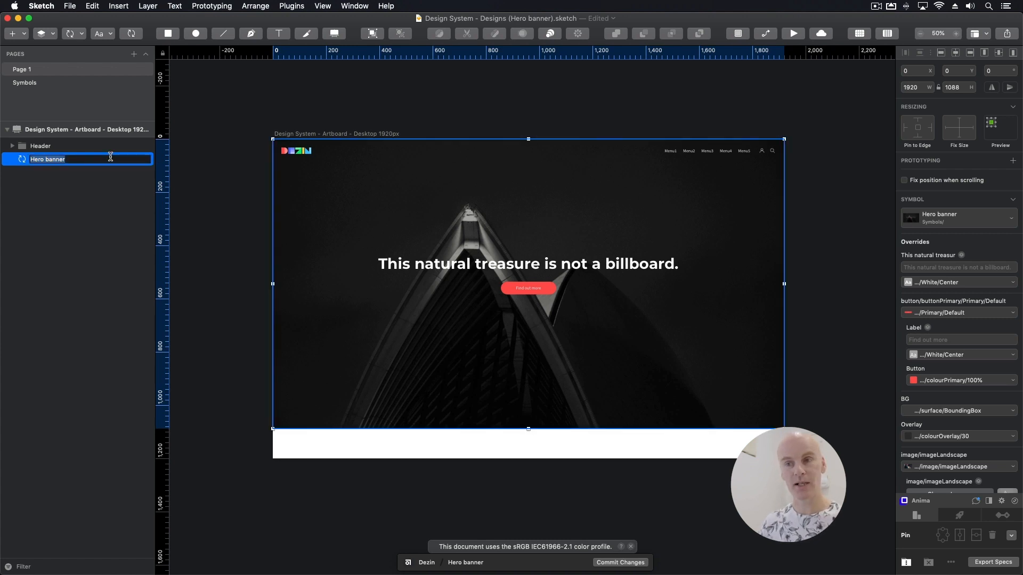
left_click(258, 101)
- On the Symbols page, rename the Hero banner symbol to banner/bannerHero/desktop and save the document
left_click(82, 70)
left_click(80, 83)
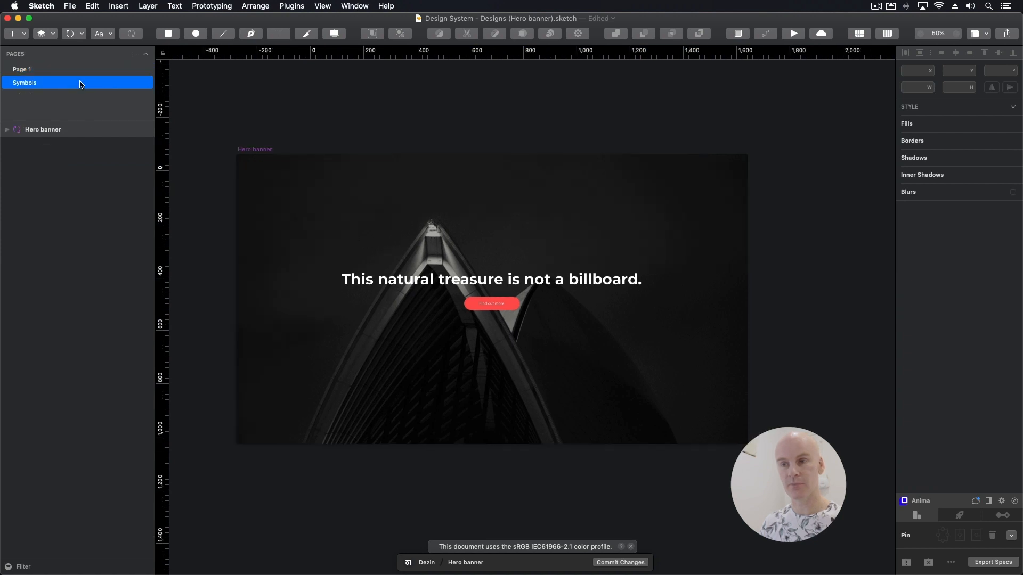
left_click(45, 133)
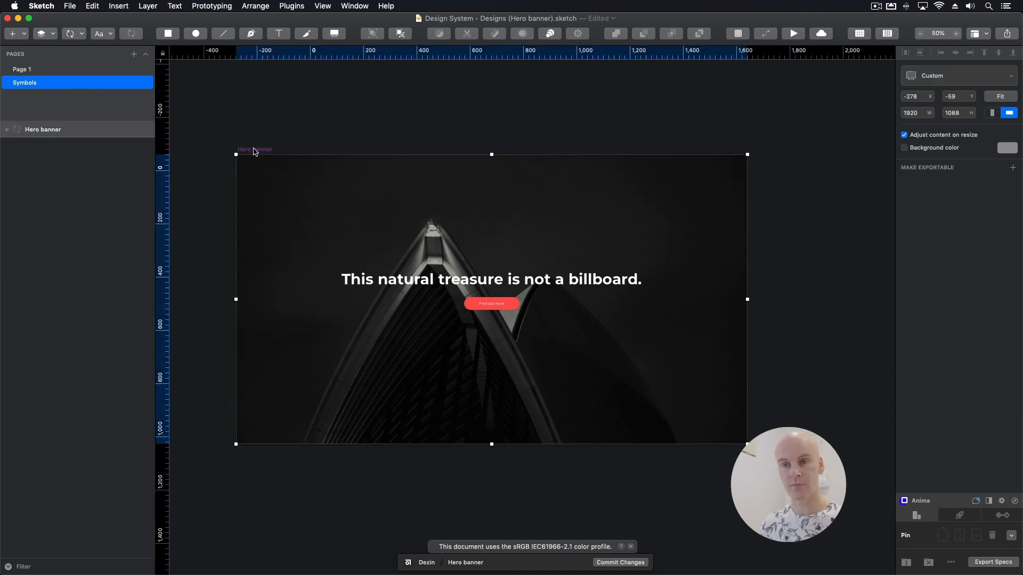
double_click(45, 133)
type("bannerHero/desktop")
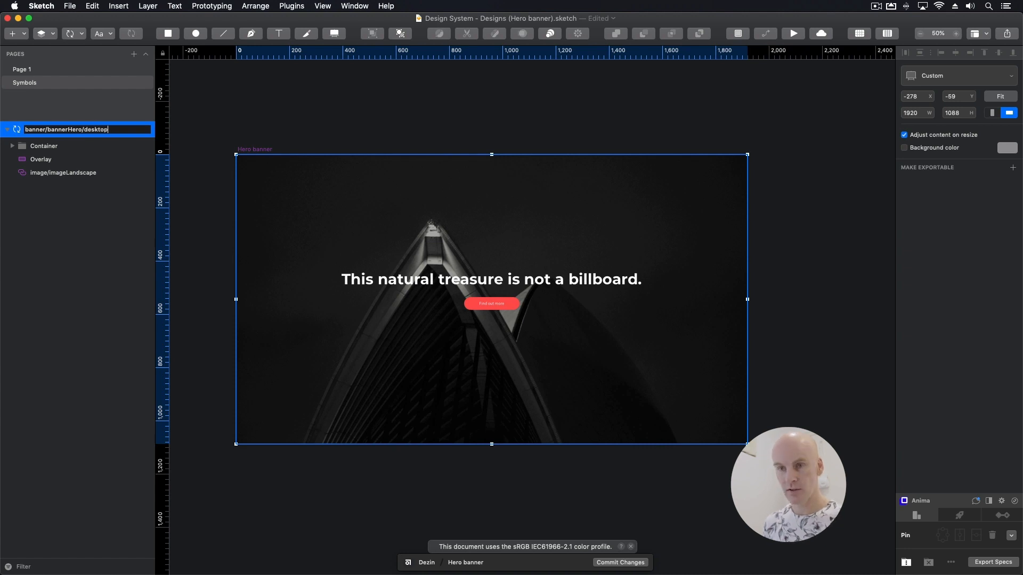
key("Return")
left_click(231, 130)
left_click(278, 151)
key("super+s")
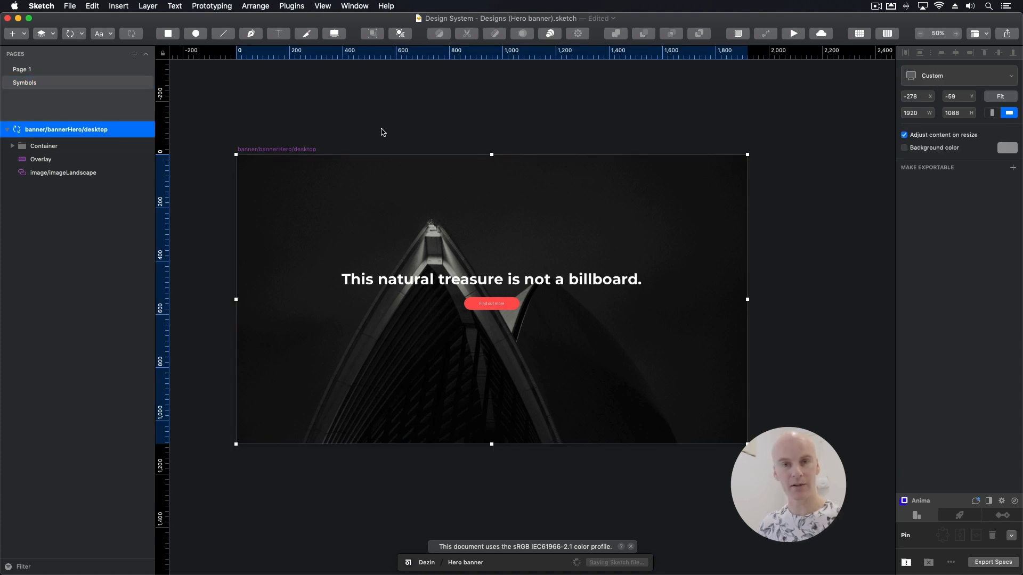
- Switch to the Design System - Global (Hero banner) file and duplicate the Mobile footer artboard to X 7500, Y 4000
key("super+grave")
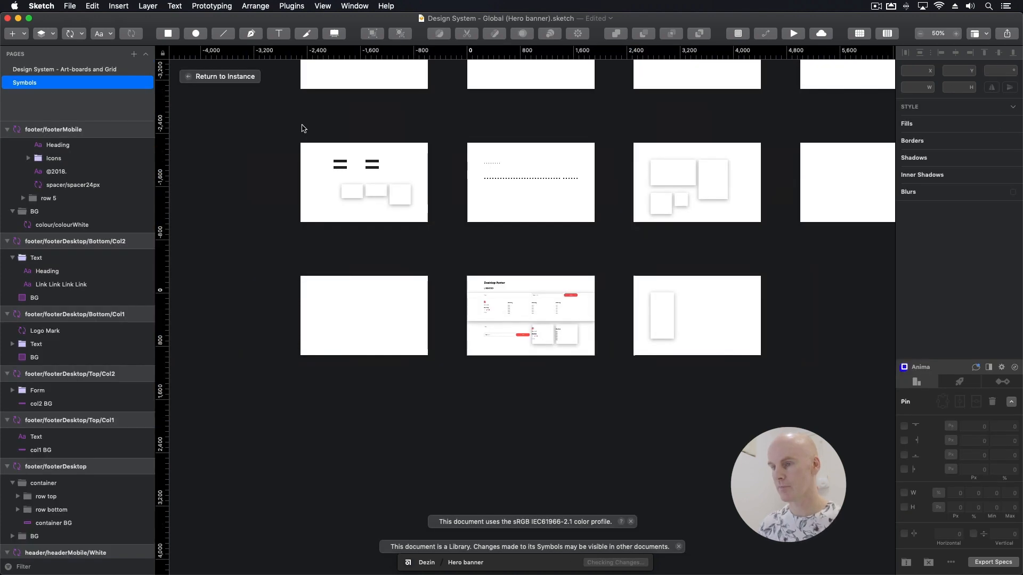
left_click_drag(528, 251, 256, 250)
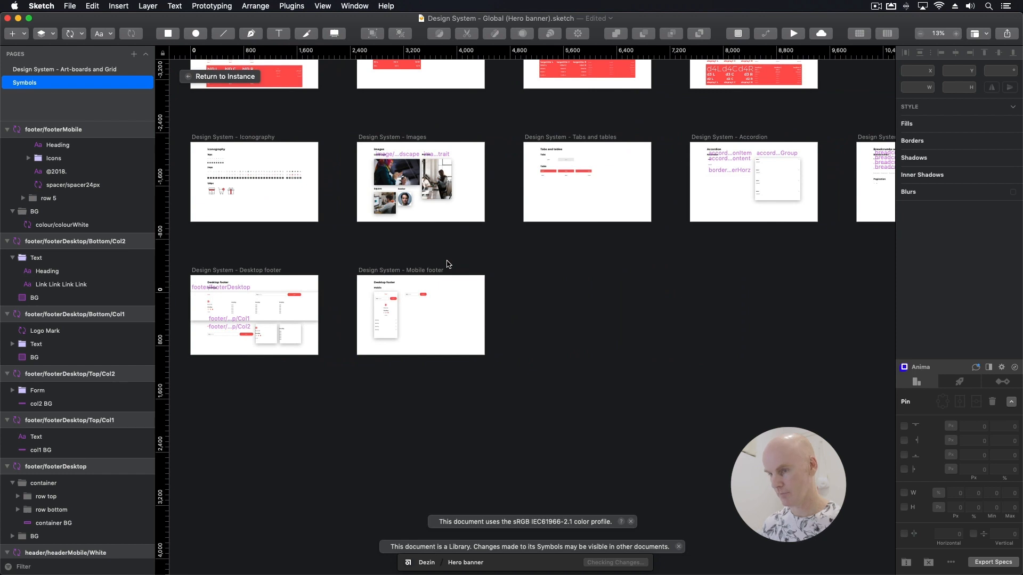
key("super+plus")
left_click_drag(445, 259, 601, 235)
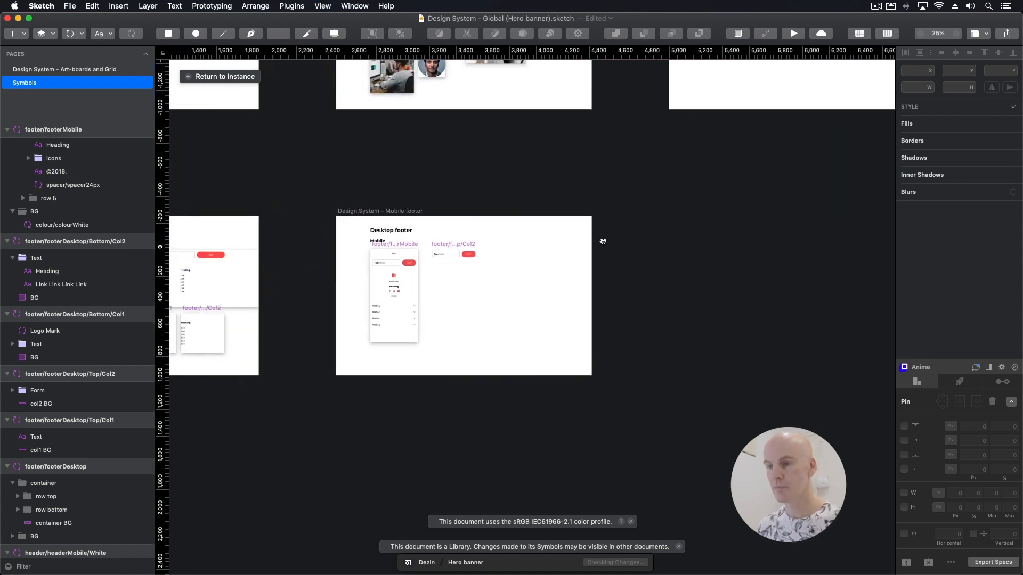
left_click(395, 212)
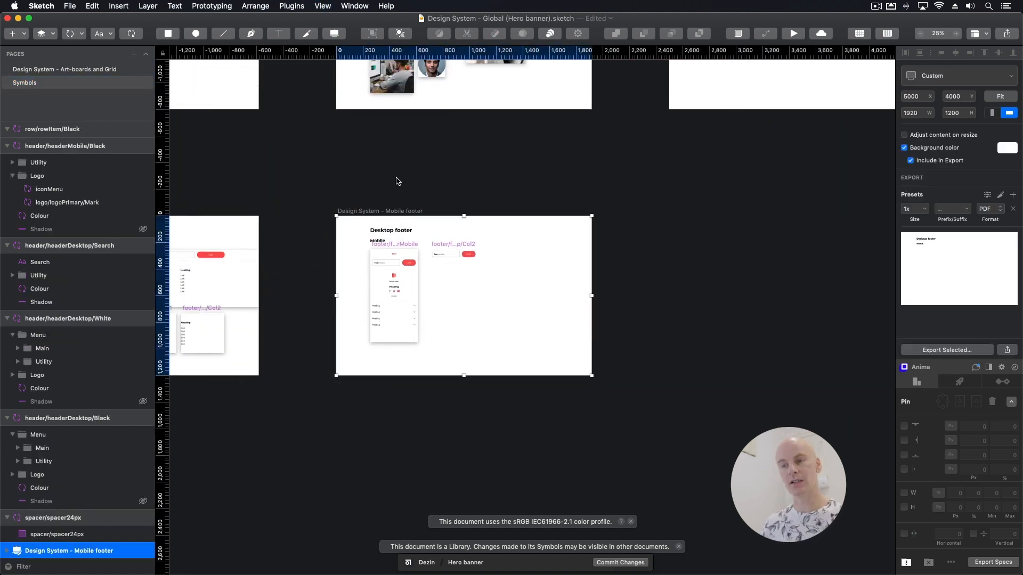
left_click_drag(381, 211, 714, 208)
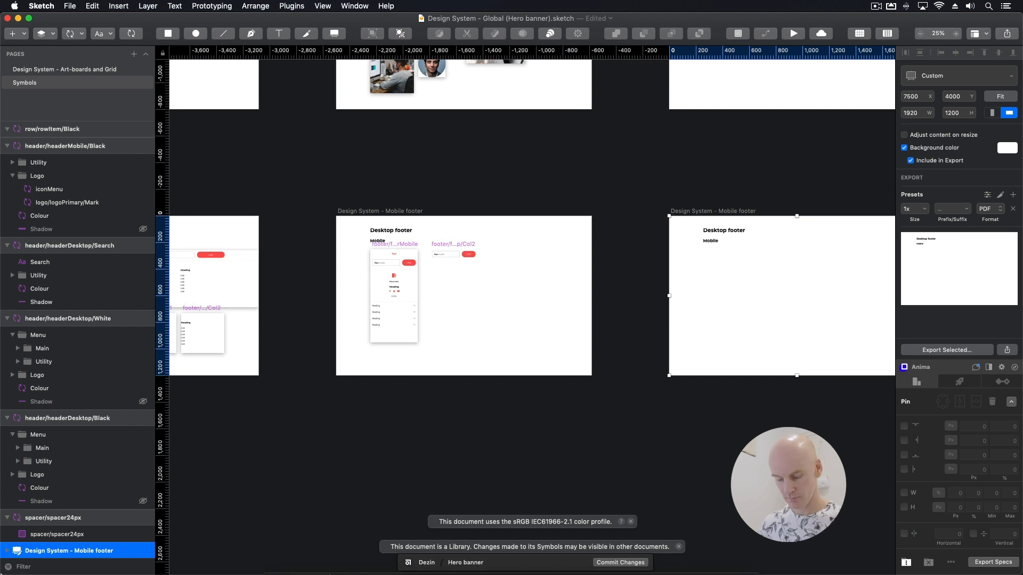
- Collapse all layers and move the duplicated artboard to the top of the layer order
key("super+alt+Left")
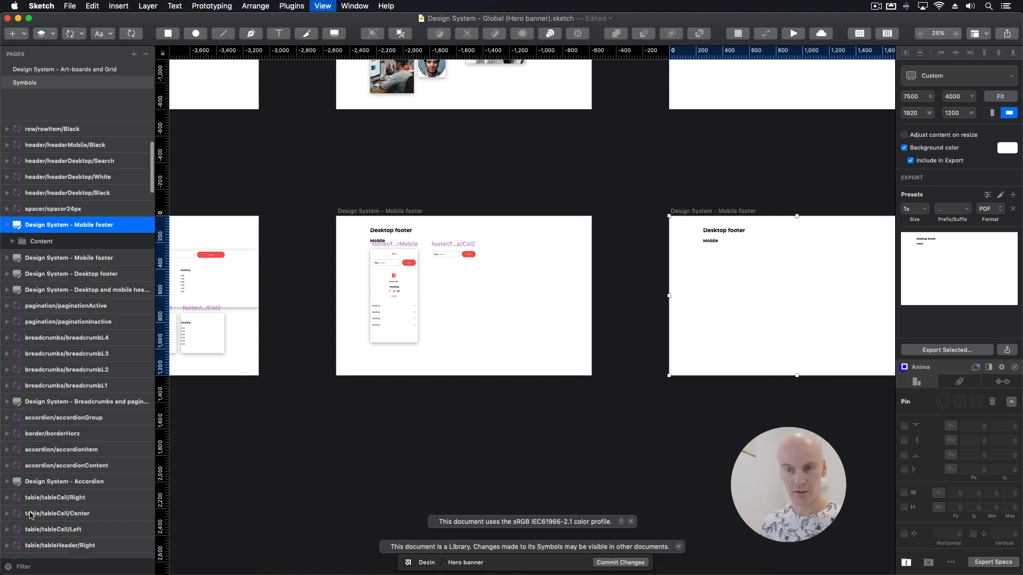
left_click(8, 225)
left_click_drag(50, 221, 45, 132)
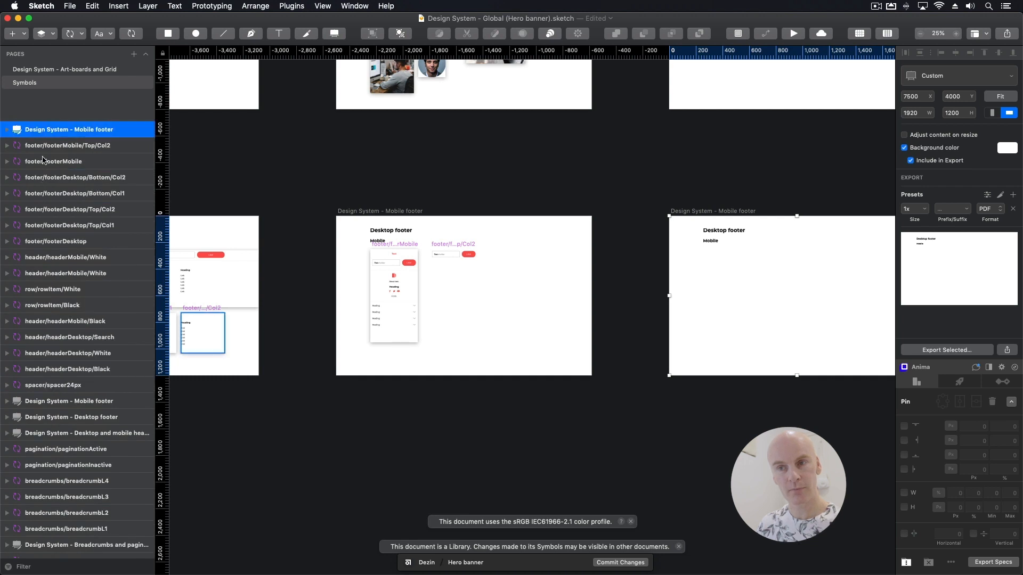
- Rename the duplicated Mobile footer artboard to Design System - Hero banner
double_click(57, 132)
left_click_drag(114, 129, 78, 130)
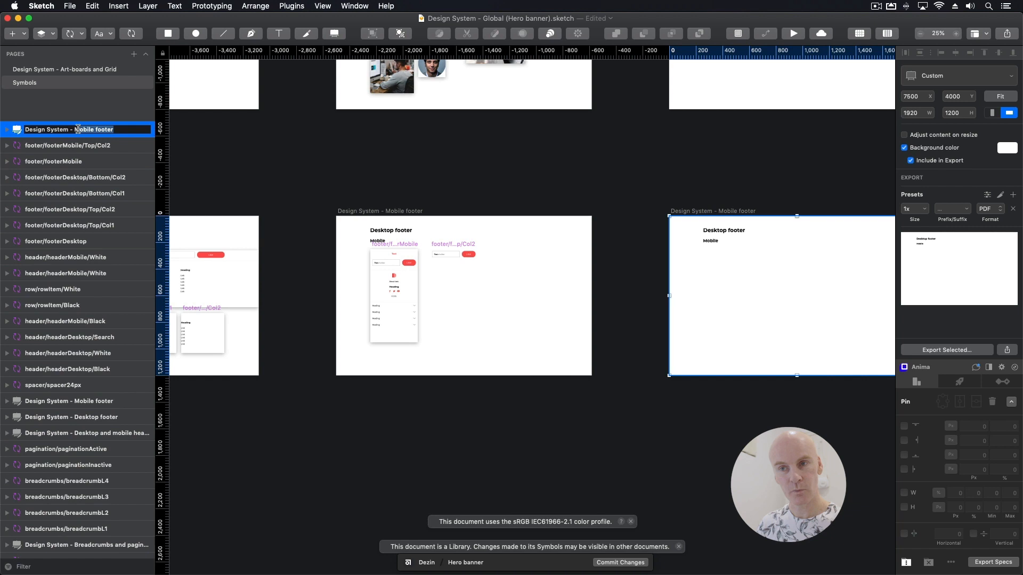
type("Hero banner")
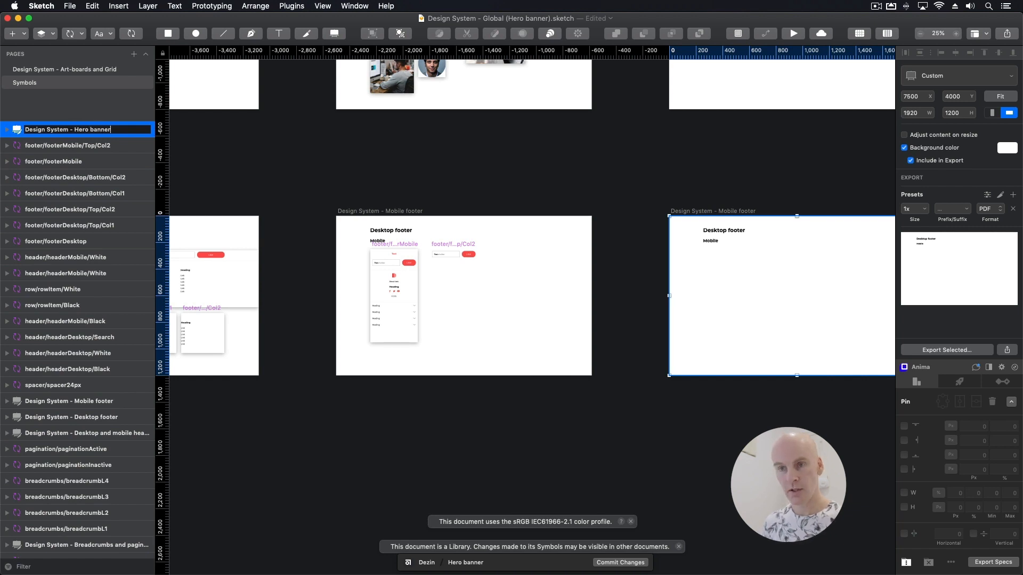
key("Return")
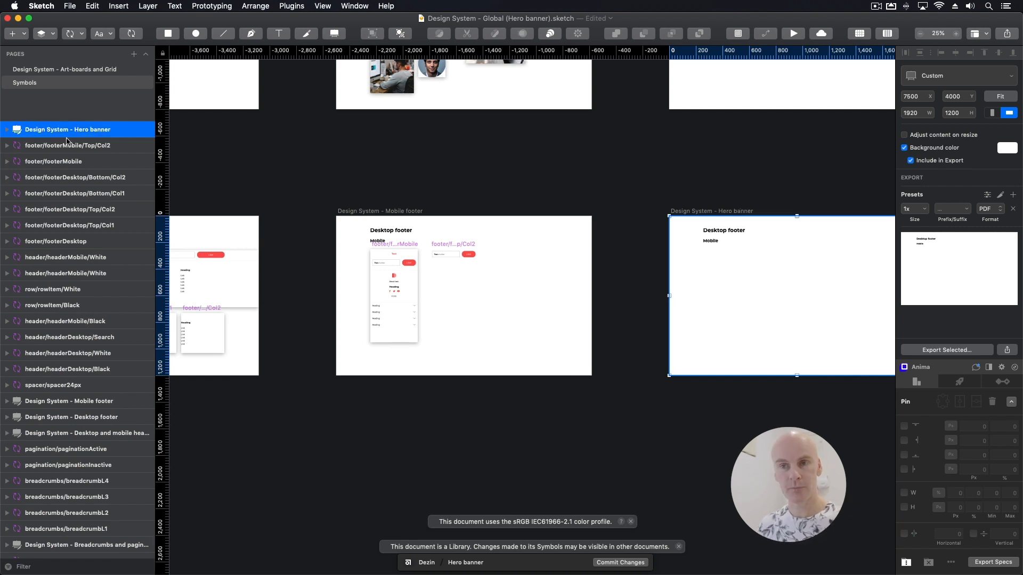
- Replace the Desktop footer heading on the new artboard with the text "Hero banner"
left_click(7, 129)
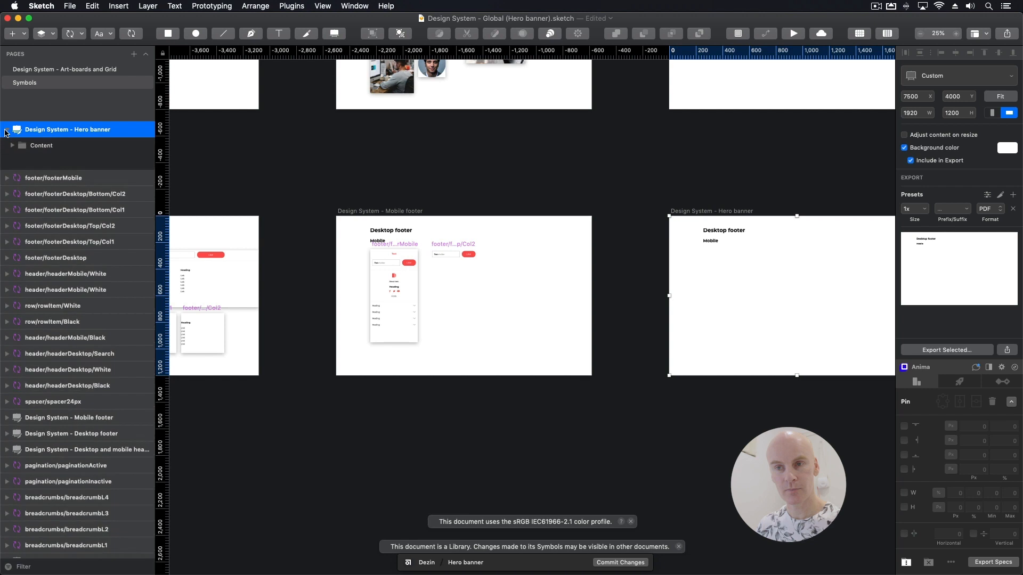
left_click(42, 147)
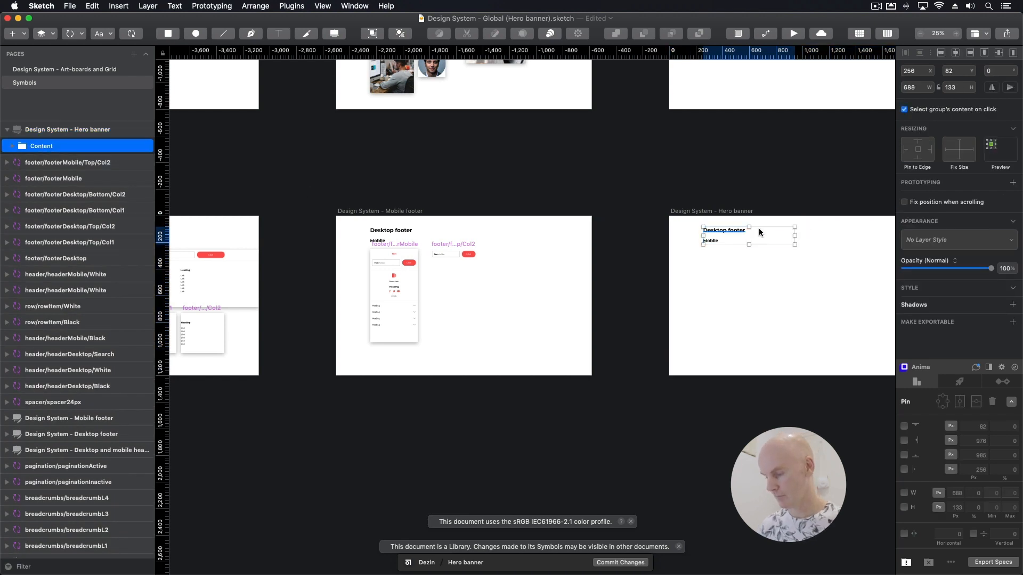
key("super+2")
key("super+plus")
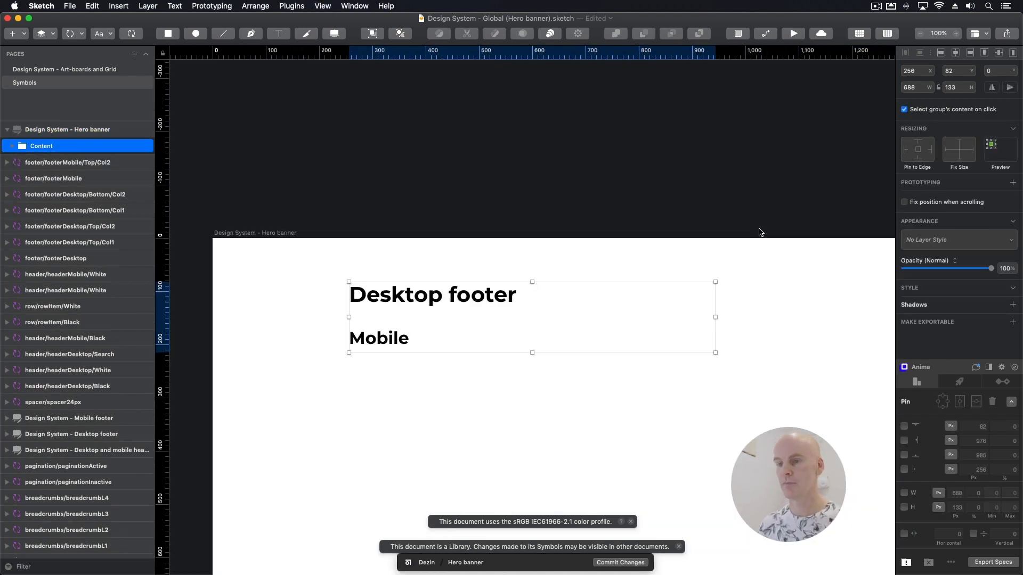
scroll(671, 234, "down", 4)
left_click(450, 164)
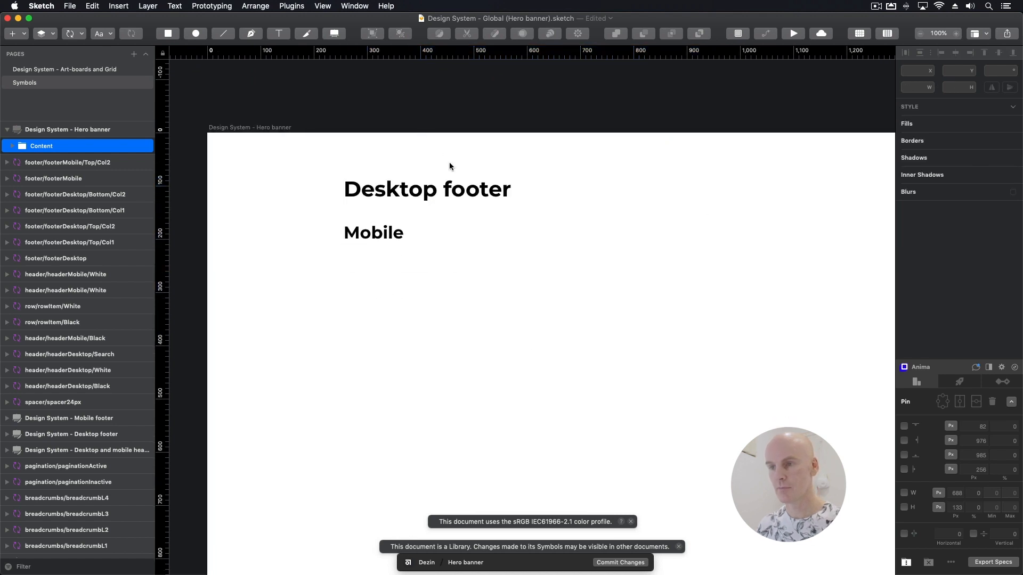
left_click(445, 201)
double_click(441, 199)
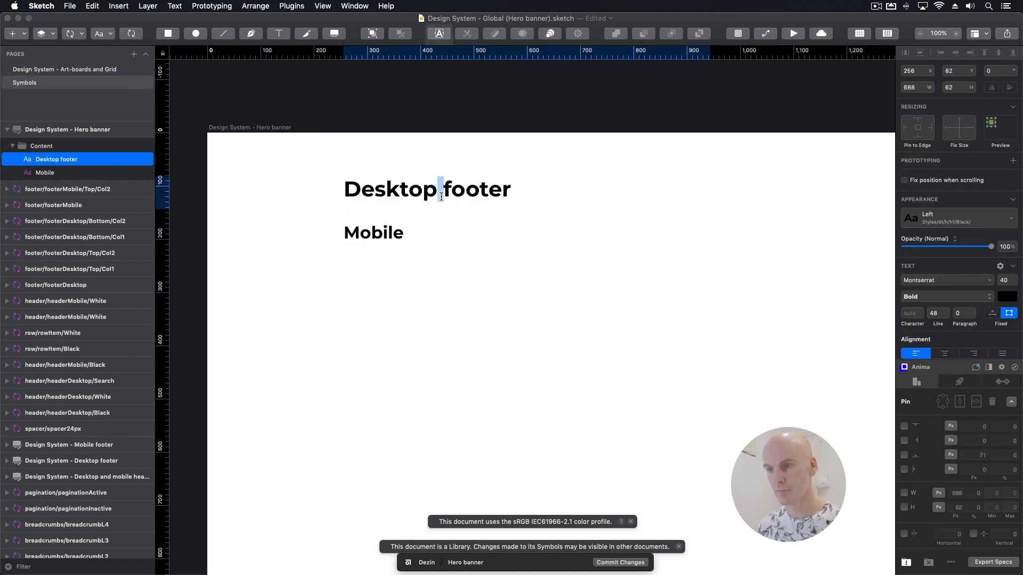
key("super+a")
type("Hero banner")
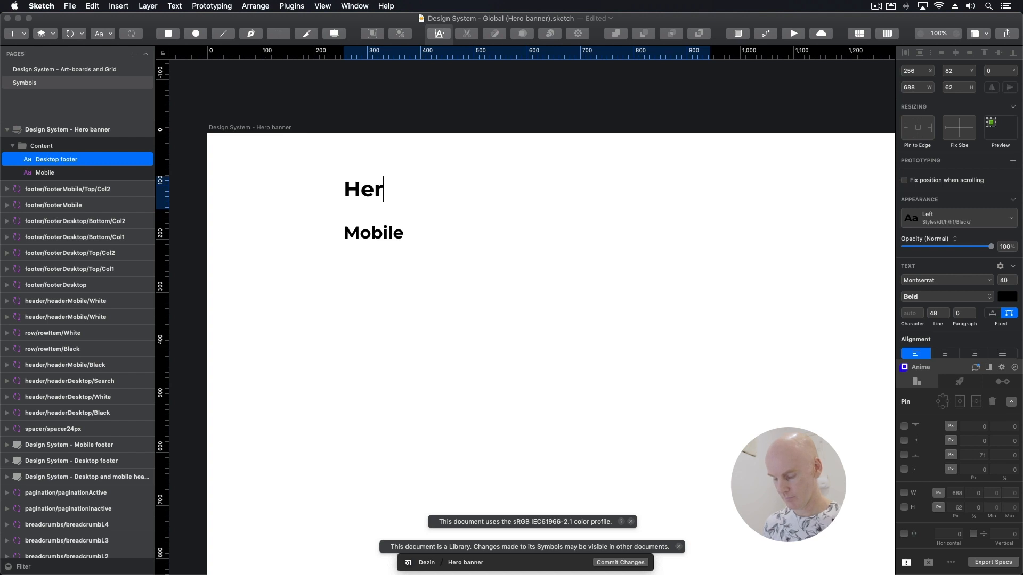
key("Escape")
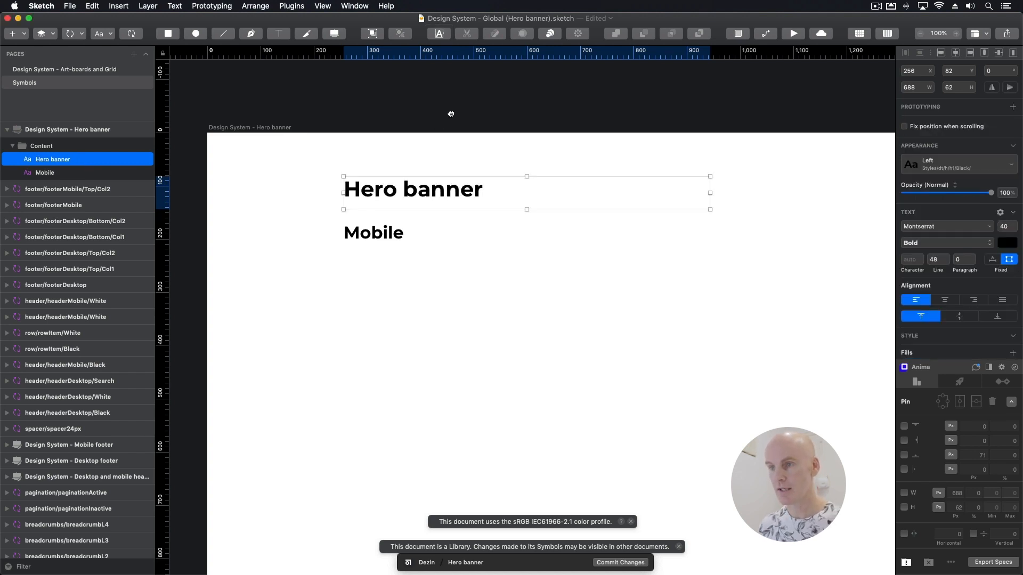
- Replace the Mobile subheading beneath the Hero banner heading with "Desktop"
scroll(414, 228, "down", 2)
scroll(414, 229, "left", 3)
double_click(424, 204)
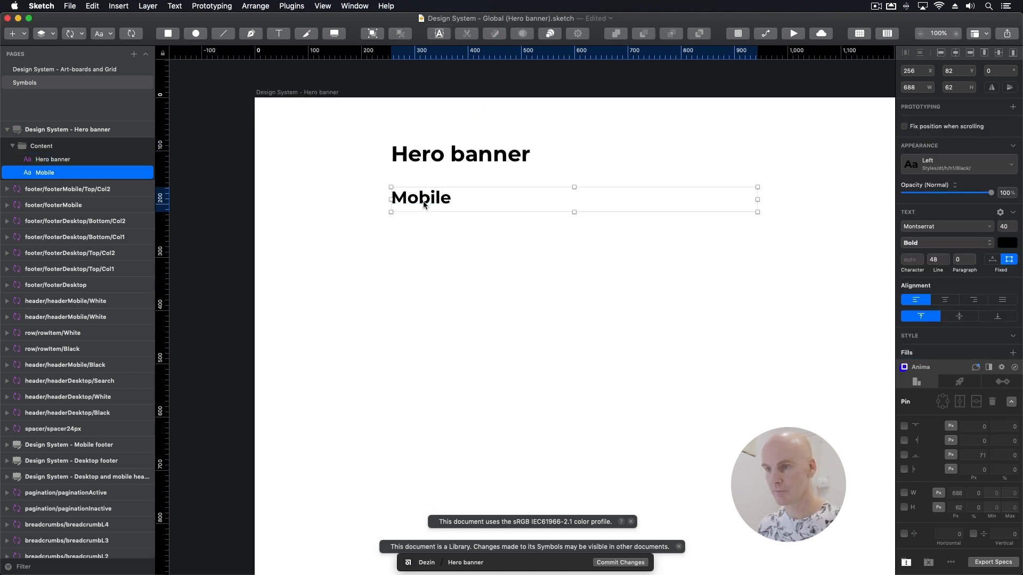
type("Desktop")
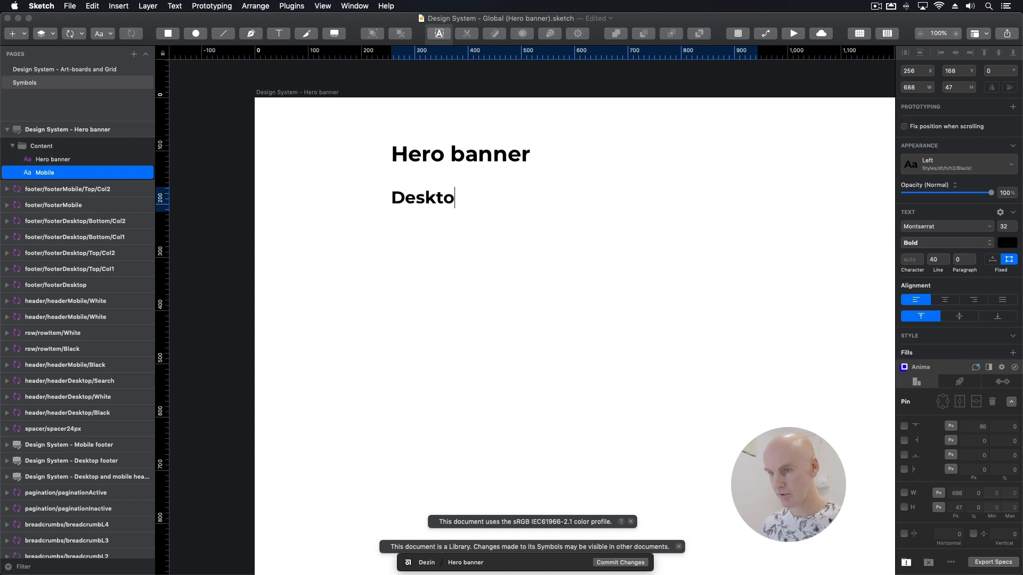
key("Escape")
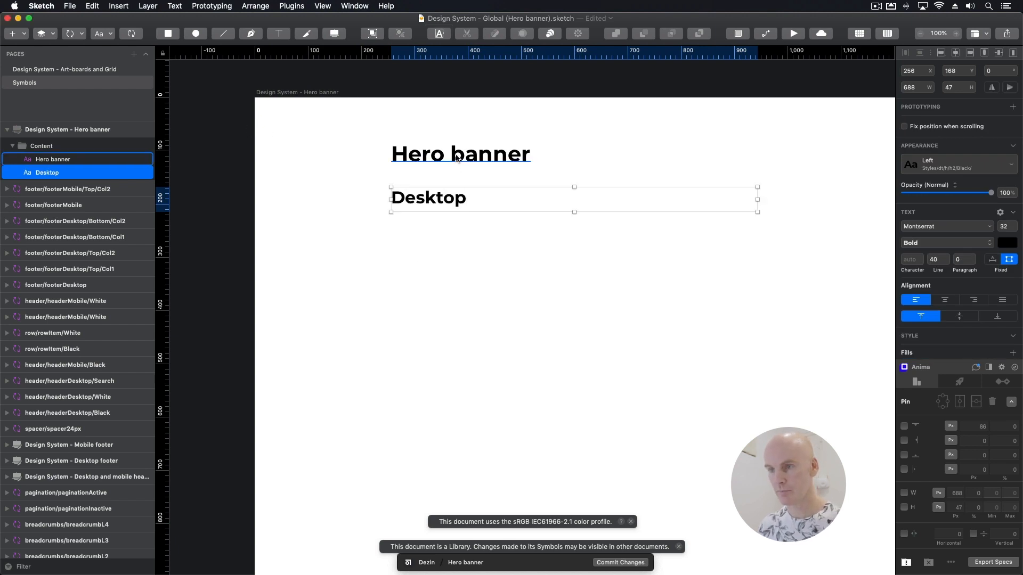
- Show the layout columns on the Hero banner artboard and check the heading and subheading against them
left_click(458, 158)
left_click(884, 35)
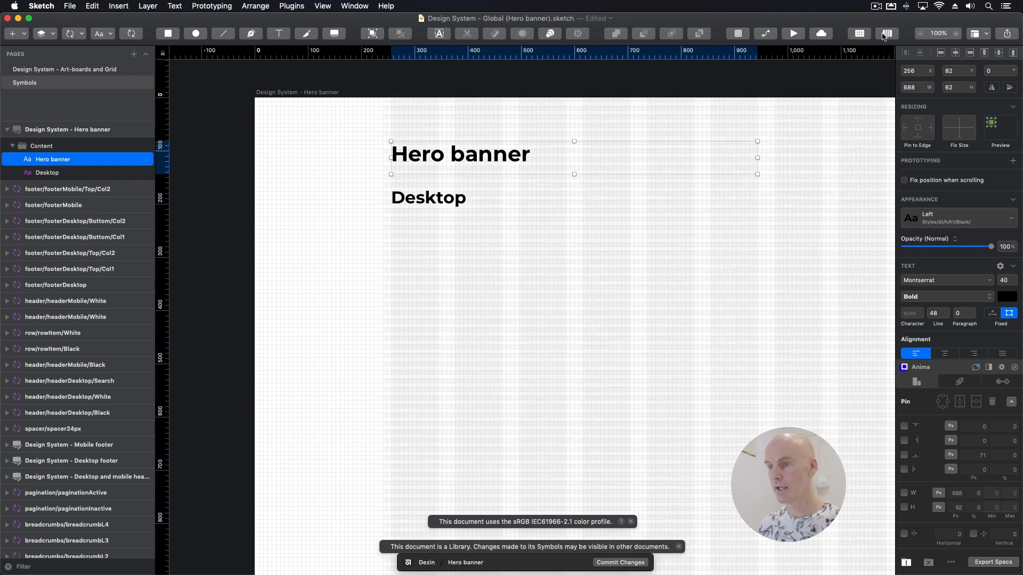
key("super+minus")
key("super+minus")
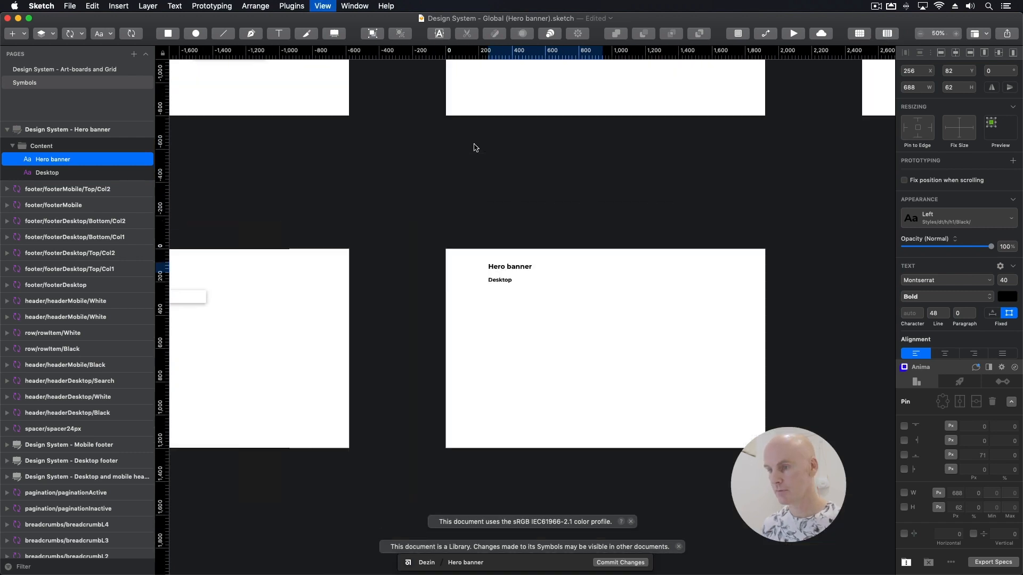
left_click(423, 185)
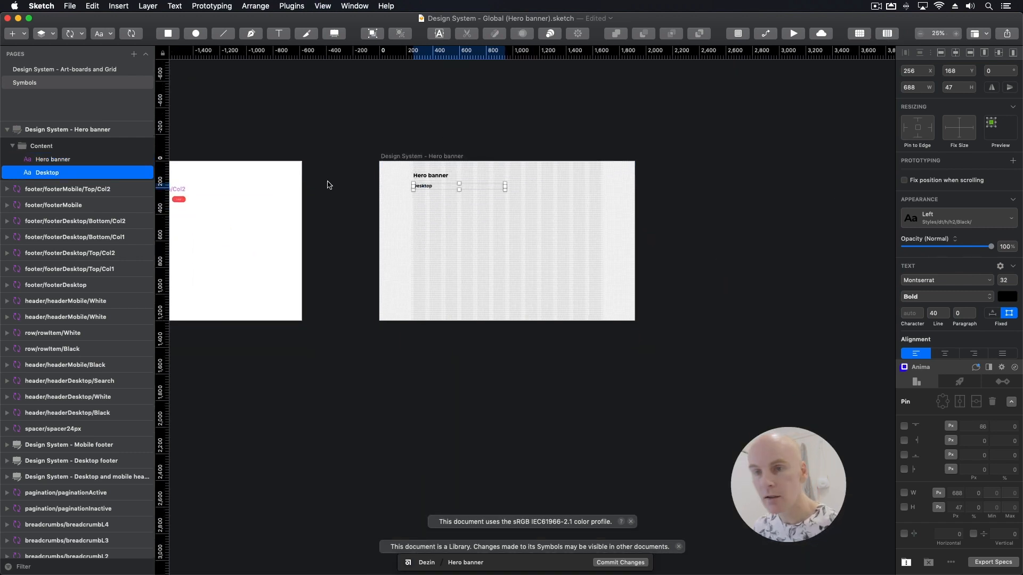
- Collapse the Content group on the Hero banner artboard and paste the banner/bannerHero/desktop symbol beside that artboard
left_click(12, 146)
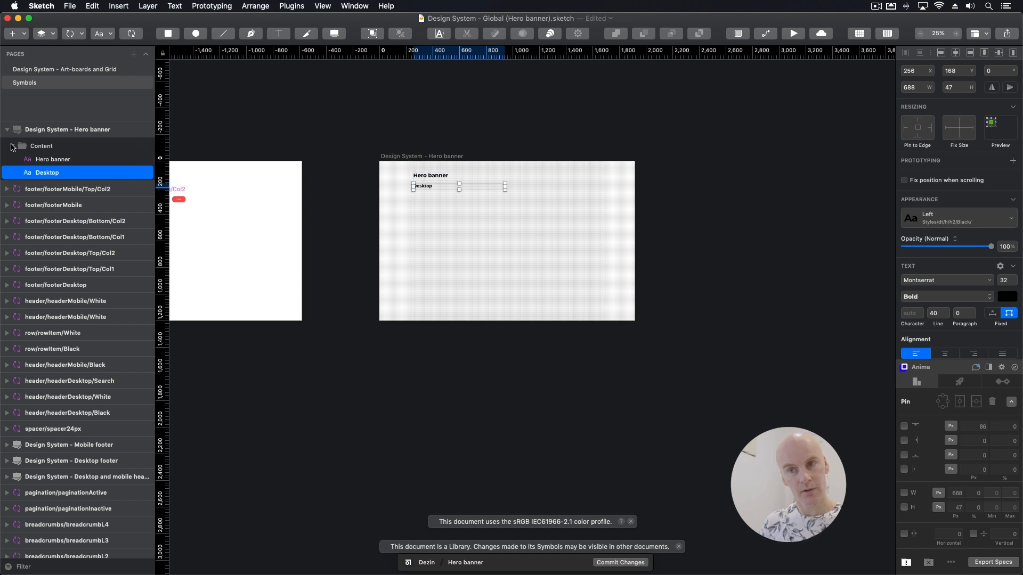
left_click(54, 142)
left_click(55, 133)
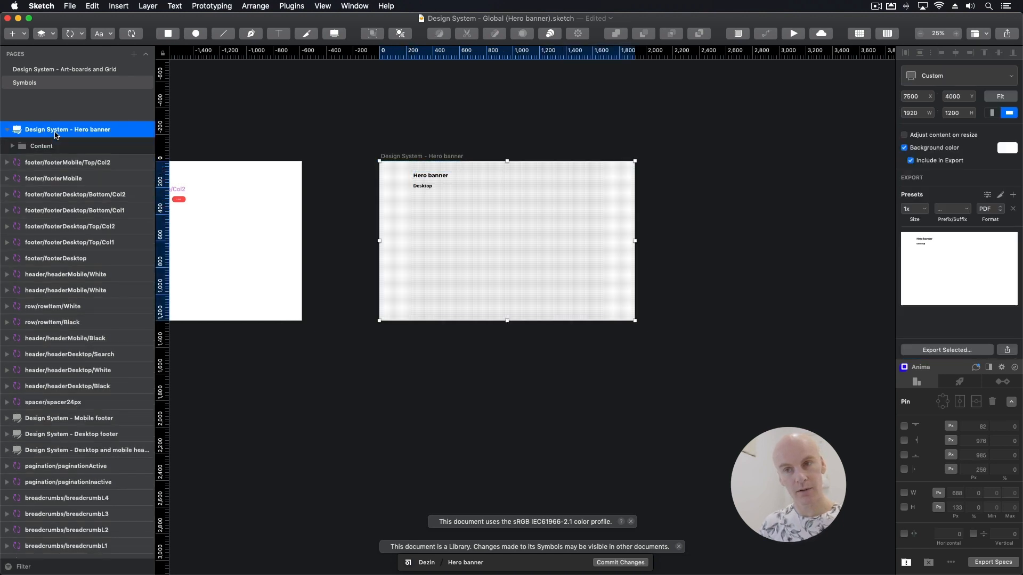
key("super+c")
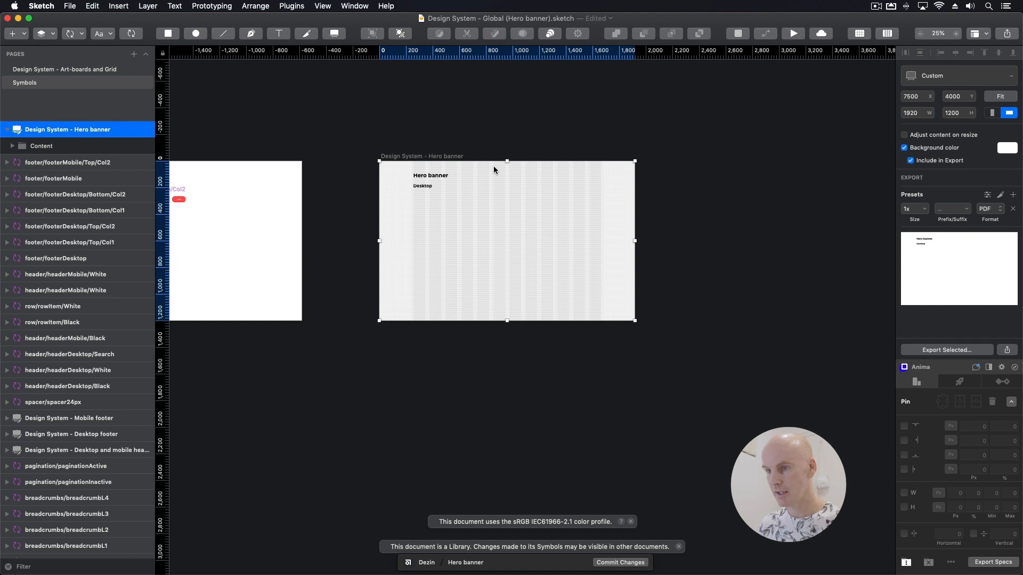
key("super+v")
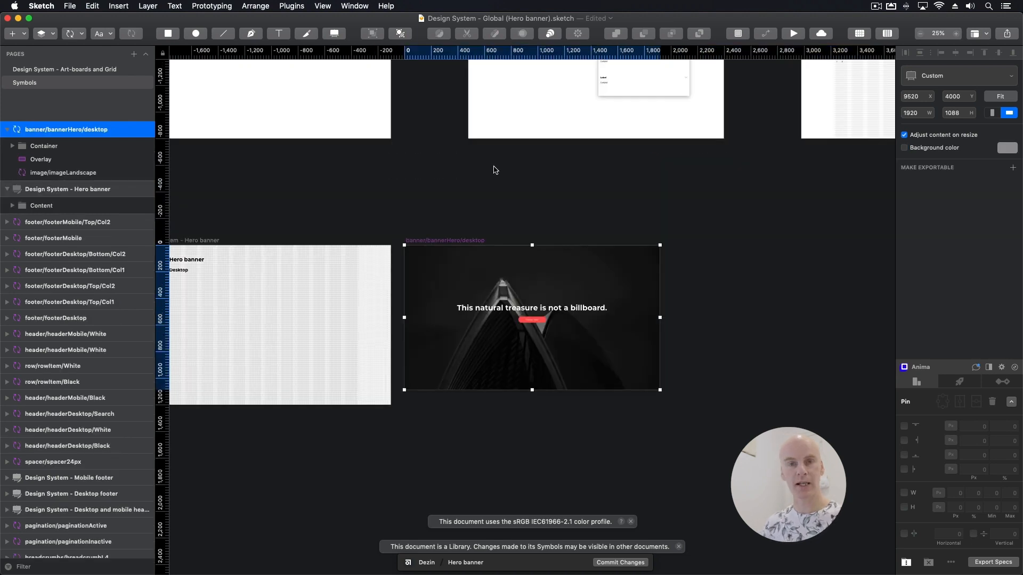
- Move the banner/bannerHero/desktop symbol onto the Hero banner artboard, beneath the Desktop subheading, at about X 7521
left_click_drag(481, 218, 379, 227)
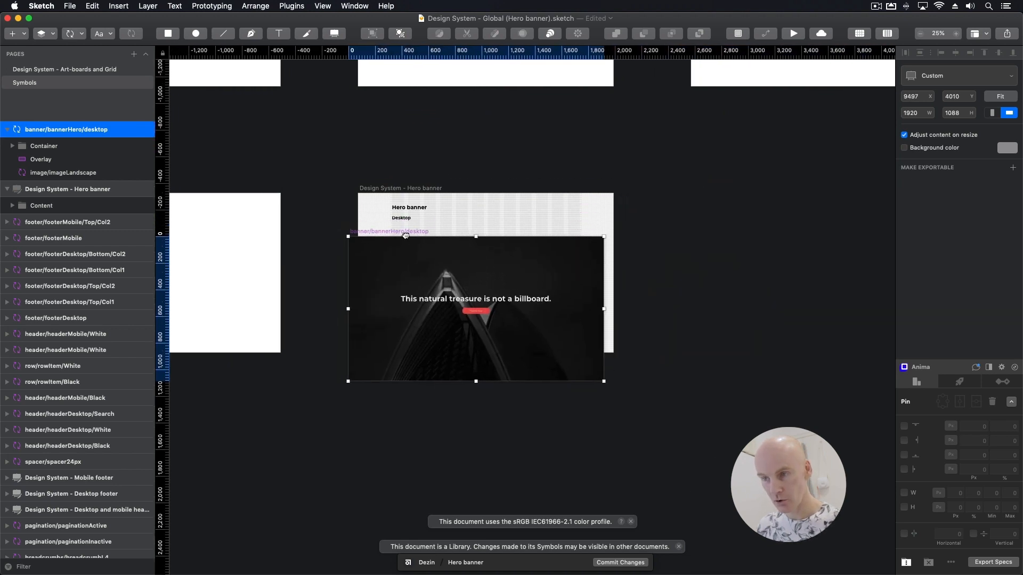
key("super+2")
key("super+plus")
left_click_drag(405, 226, 681, 478)
key("super+plus")
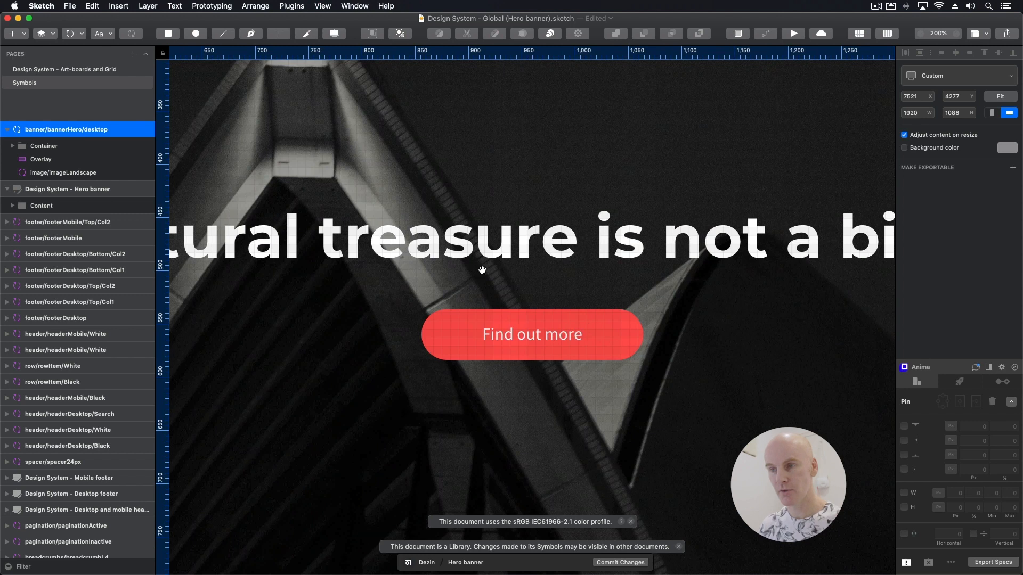
left_click_drag(482, 269, 740, 528)
left_click_drag(532, 287, 742, 527)
left_click_drag(403, 274, 621, 365)
- Adjust the banner symbol's vertical position beneath the Desktop subheading to Y 4256
key("Up")
key("Up")
key("Up")
key("Up")
key("Up")
key("Up")
key("Up")
key("Up")
key("Up")
key("Up")
key("Up")
key("Up")
key("Up")
key("Up")
key("Up")
key("Up")
key("Up")
key("Up")
key("Up")
key("Up")
key("Up")
key("Up")
key("Up")
key("Up")
key("Up")
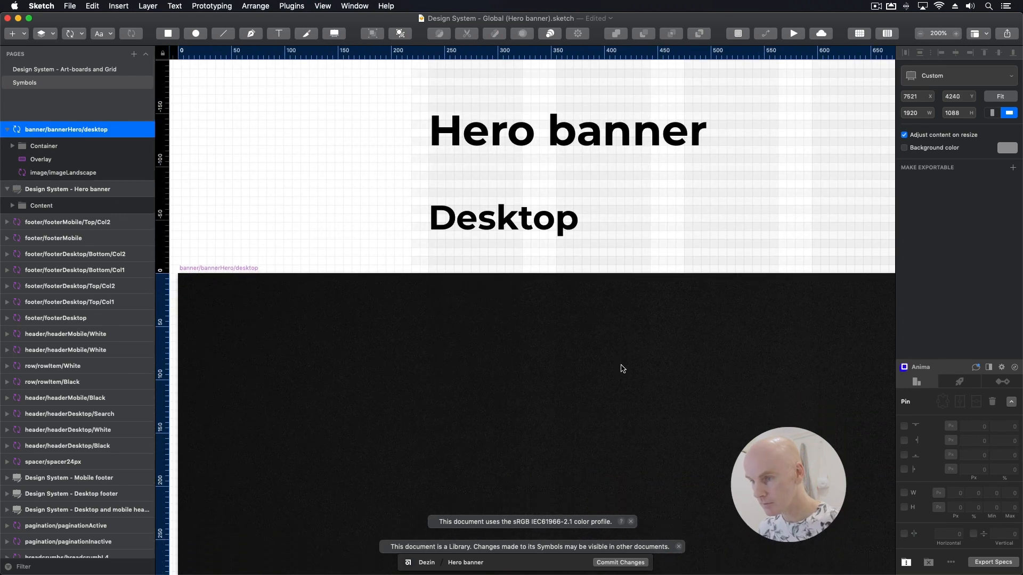
key("Down")
key("Down")
key("Down")
key("Down")
key("Down")
key("Down")
key("Down")
key("Down")
key("Down")
key("Down")
key("Down")
key("Down")
key("Down")
key("Down")
key("Down")
key("Down")
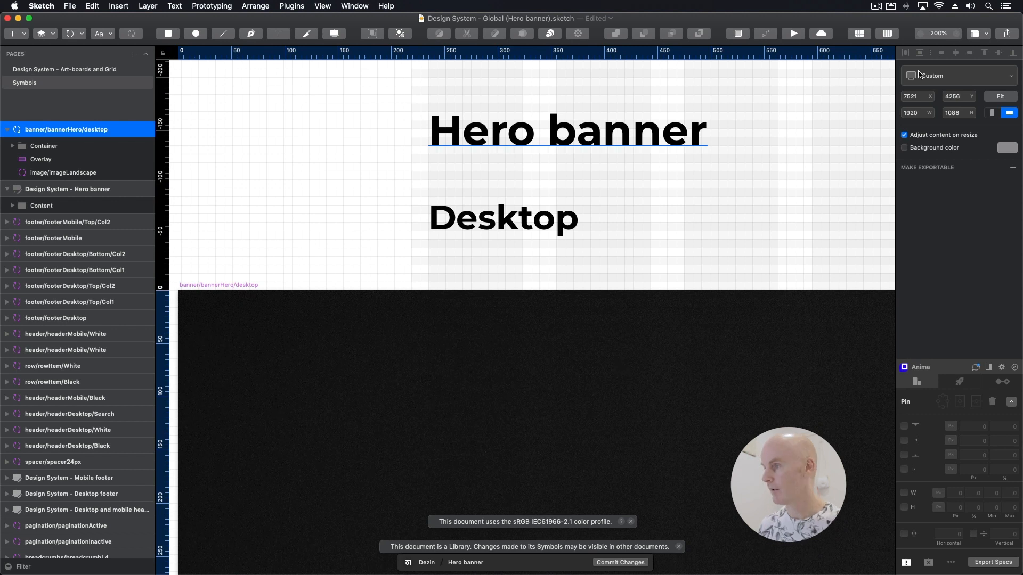
- Align the banner symbol's left edge with the Hero banner artboard at X 7500
scroll(706, 210, "left", 5)
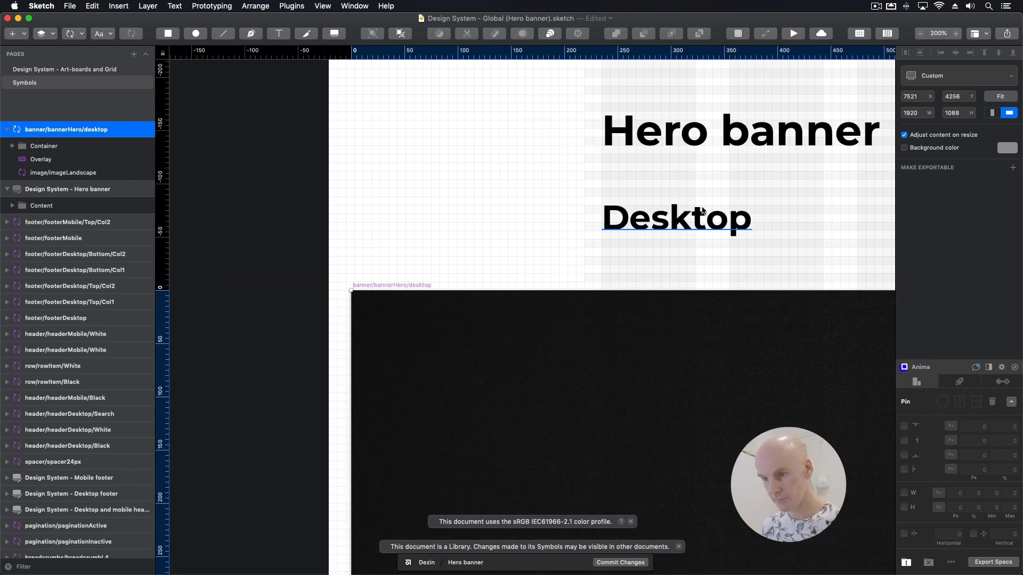
key("Left")
key("Left")
key("Left")
key("Left")
key("Left")
key("Left")
key("Left")
key("Left")
key("Left")
key("Left")
key("Left")
key("Left")
key("Left")
key("Left")
key("Left")
key("Left")
key("Left")
key("Left")
key("Left")
key("Left")
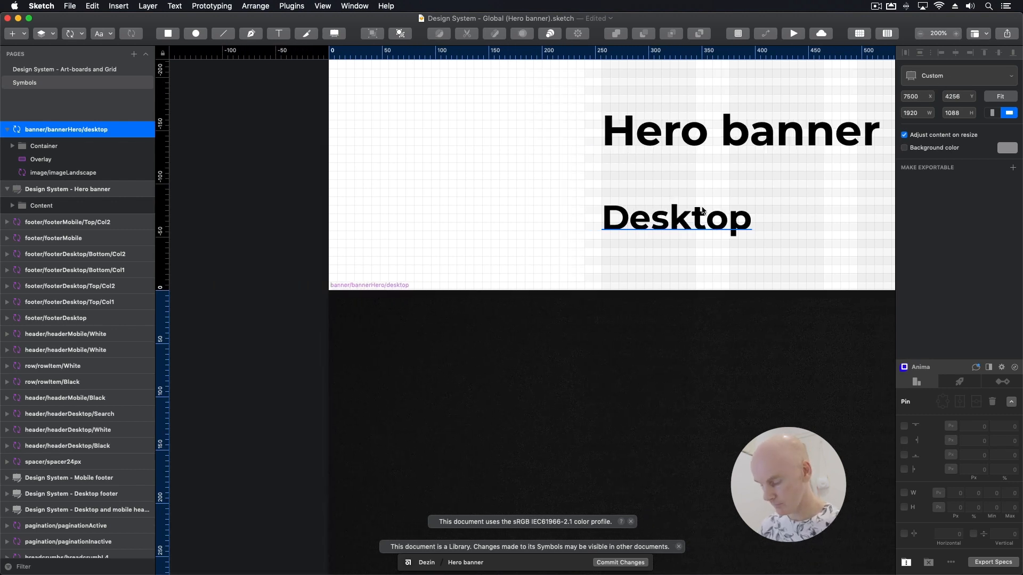
- Extend the Hero banner artboard's lower edge past the banner symbol, to a height of 1392
key("super+minus")
key("super+minus")
key("super+minus")
left_click(817, 184)
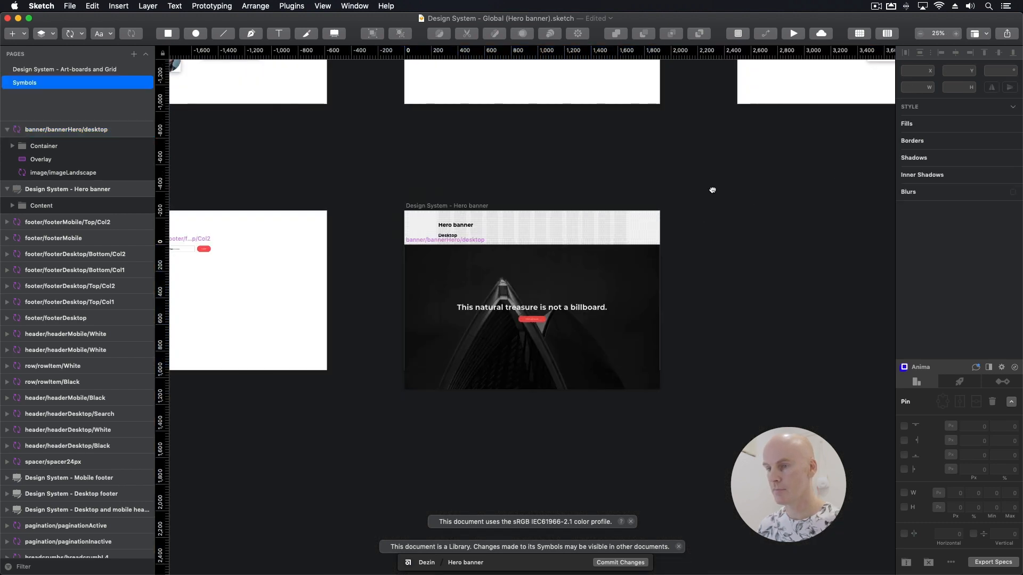
left_click_drag(712, 190, 644, 154)
left_click(401, 169)
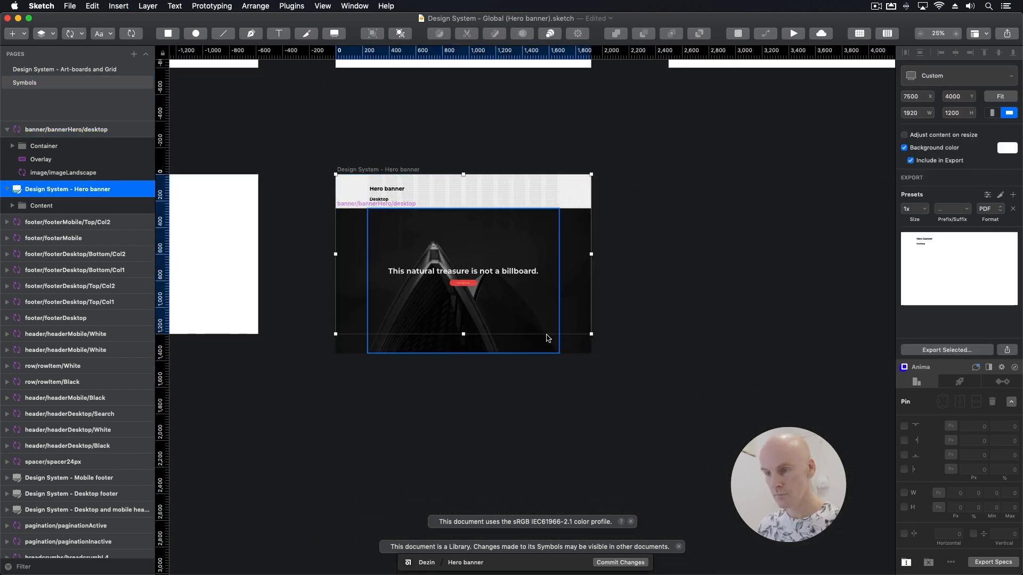
left_click_drag(463, 334, 464, 376)
key("super+plus")
key("super+plus")
left_click_drag(532, 533, 529, 220)
left_click_drag(529, 267, 529, 213)
key("super+minus")
key("super+minus")
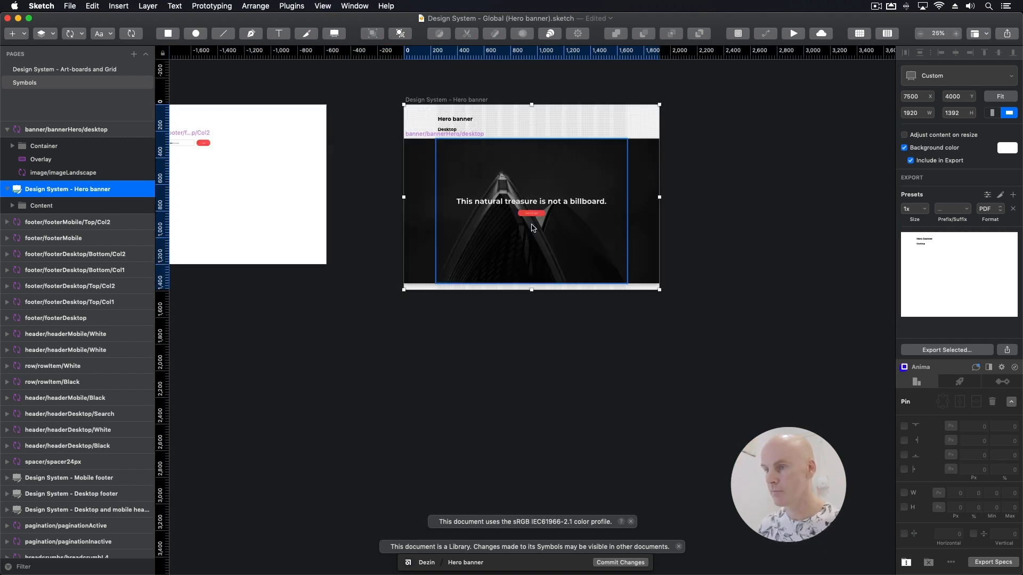
- Select the banner's headline text and browse its dt/h/h1Display text style options without changing the style
left_click_drag(712, 201, 657, 254)
left_click(676, 240)
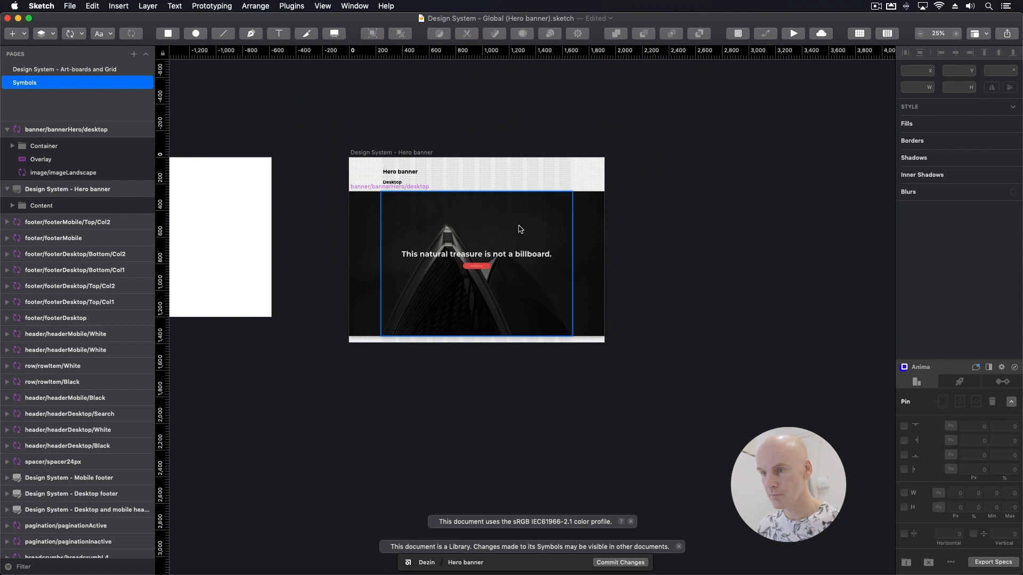
left_click(490, 232, "super")
left_click(376, 213, "super")
left_click(428, 256, "super")
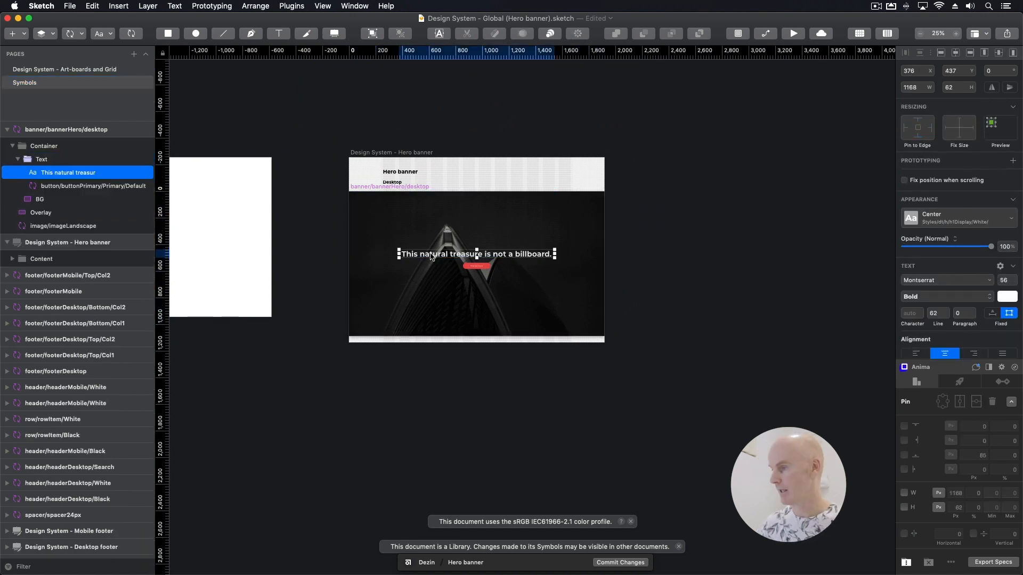
left_click(958, 217)
mouse_move(799, 370)
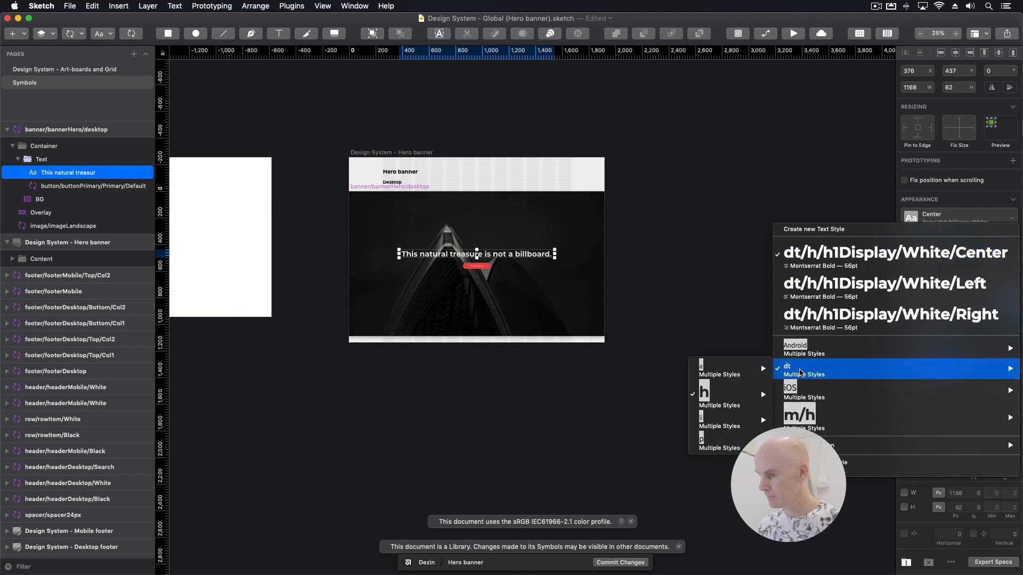
mouse_move(714, 401)
mouse_move(642, 430)
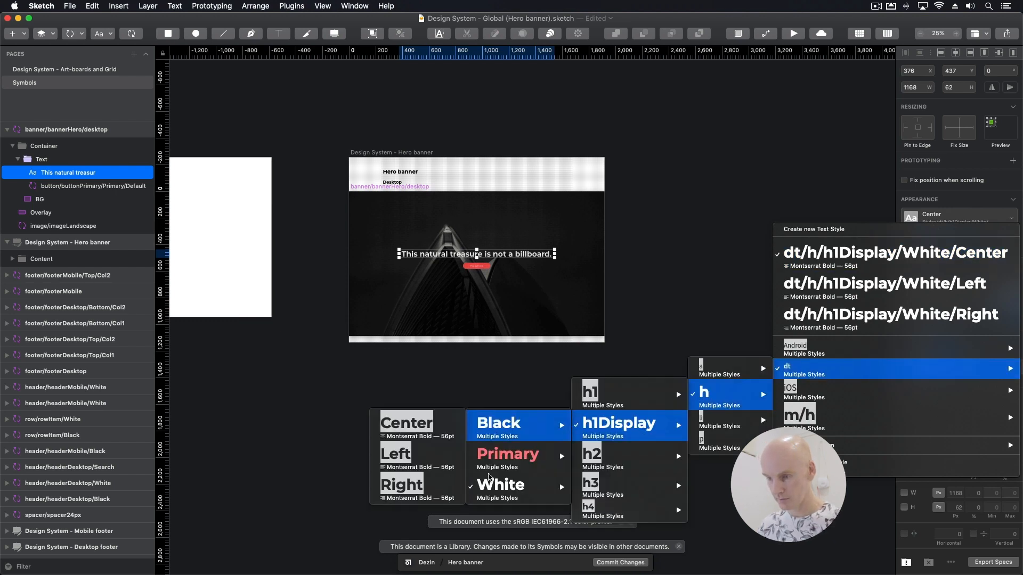
mouse_move(489, 491)
left_click(486, 269)
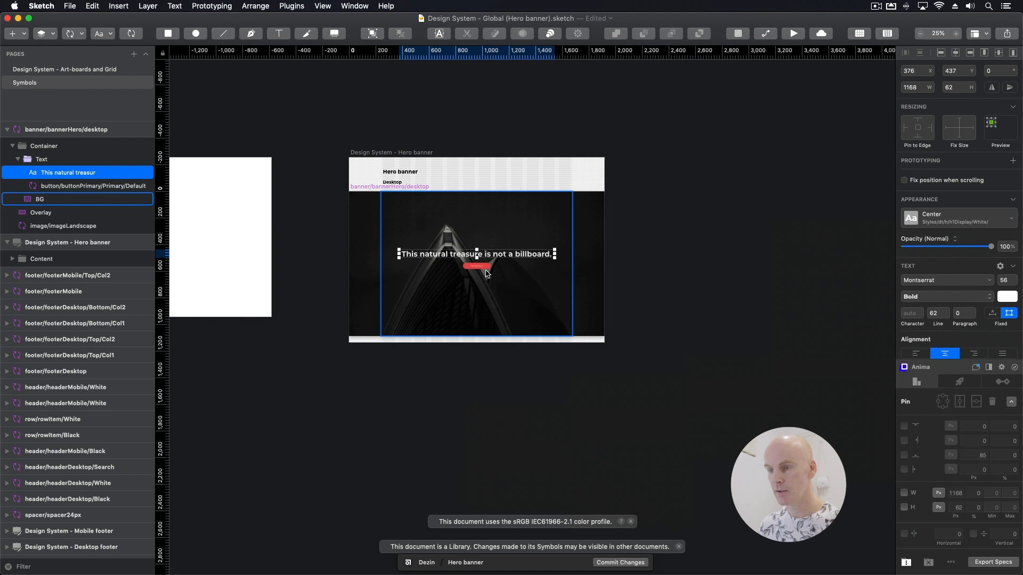
- Open the source symbol of the banner's primary button, inspect its label, and return to the instance
left_click(484, 266)
left_click(485, 268)
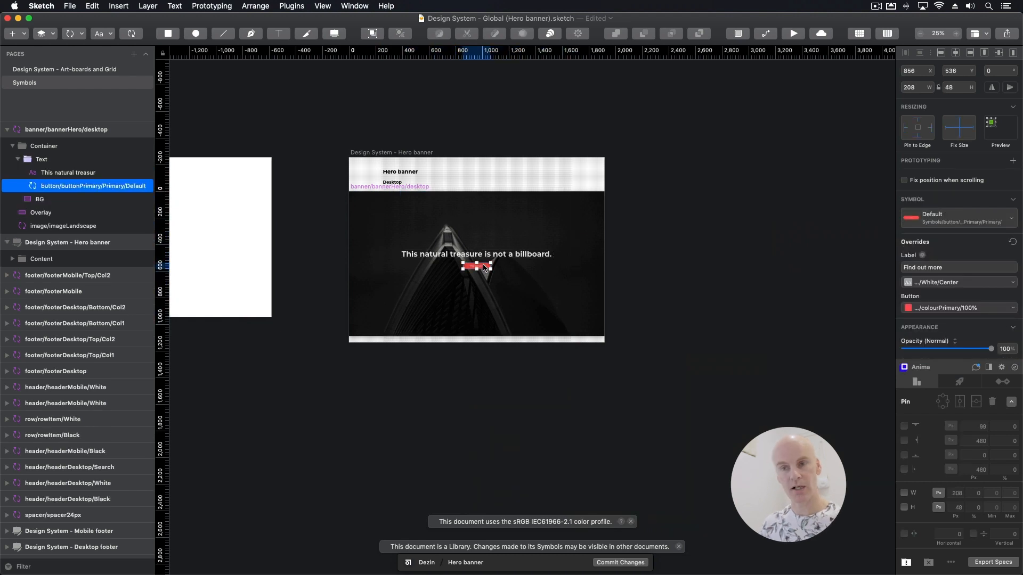
double_click(485, 268)
left_click(485, 267)
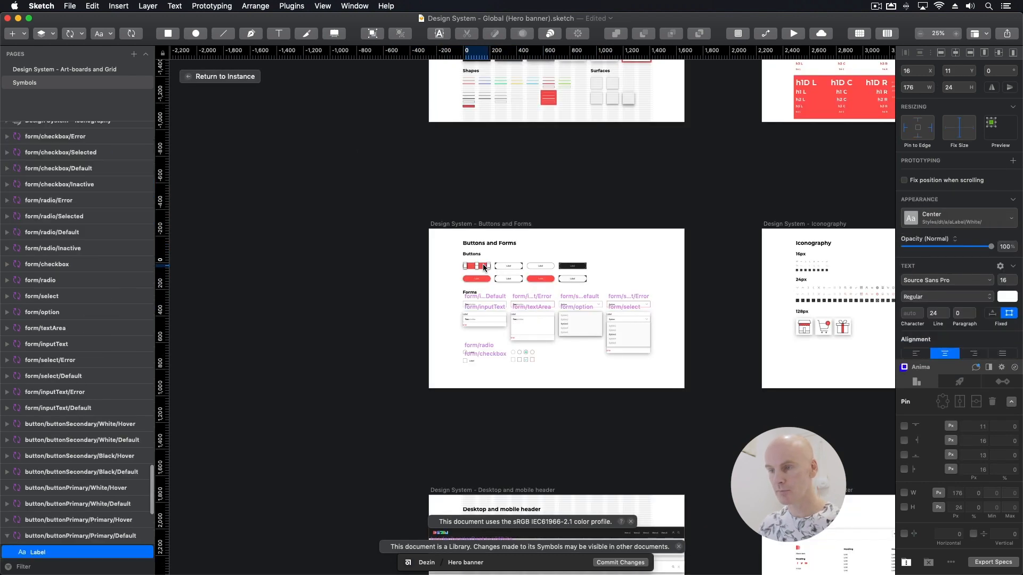
left_click(559, 210)
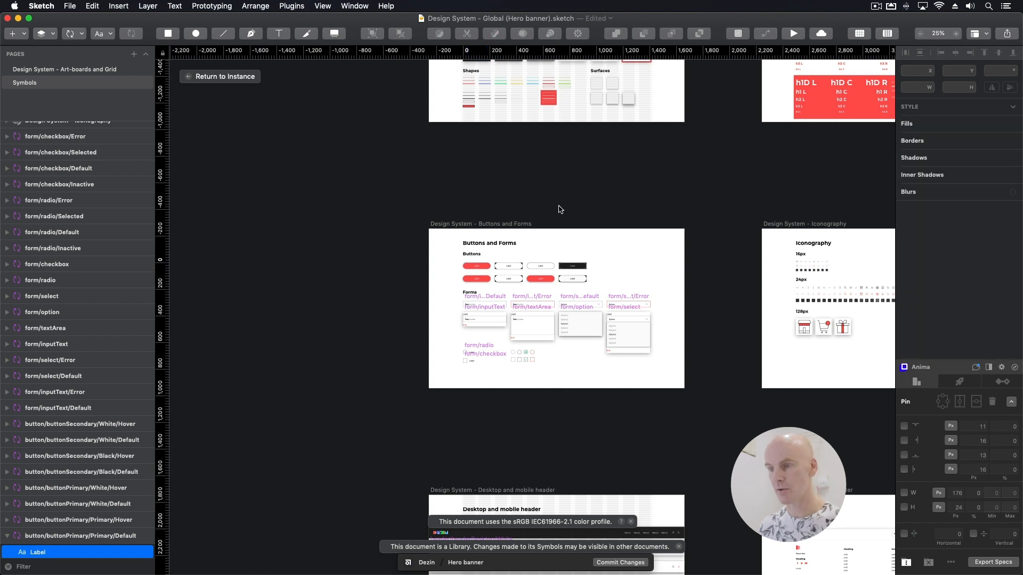
scroll(449, 199, "right", 5)
left_click(223, 81)
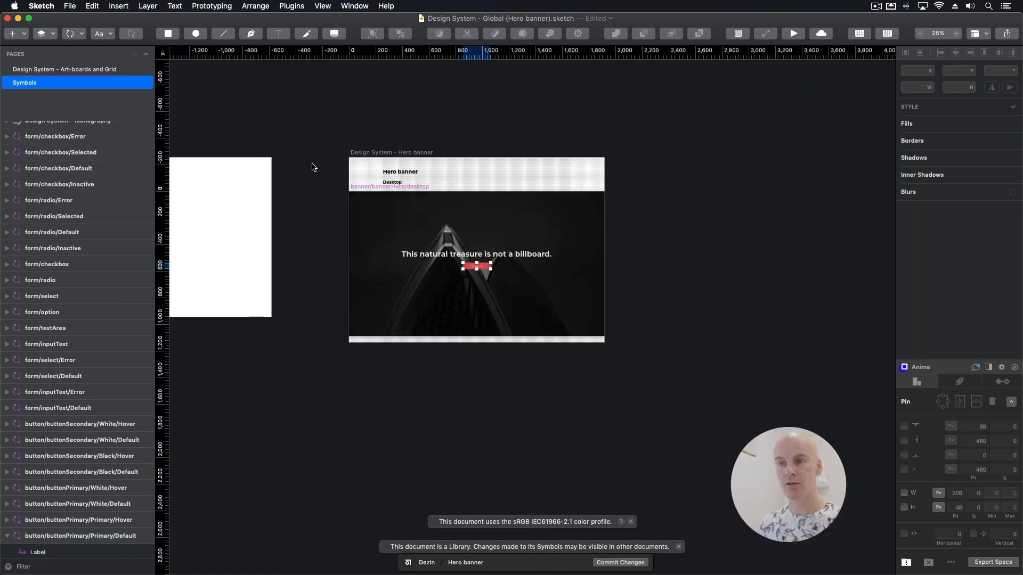
- Check the banner's Overlay layer style, and save and close the global Hero banner library document
key("super+plus")
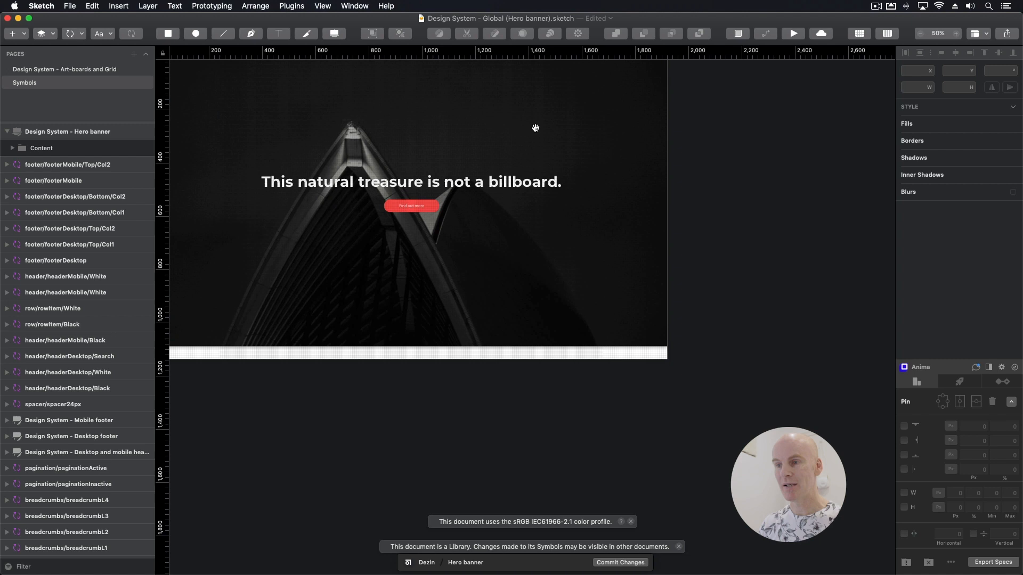
left_click_drag(536, 129, 633, 245)
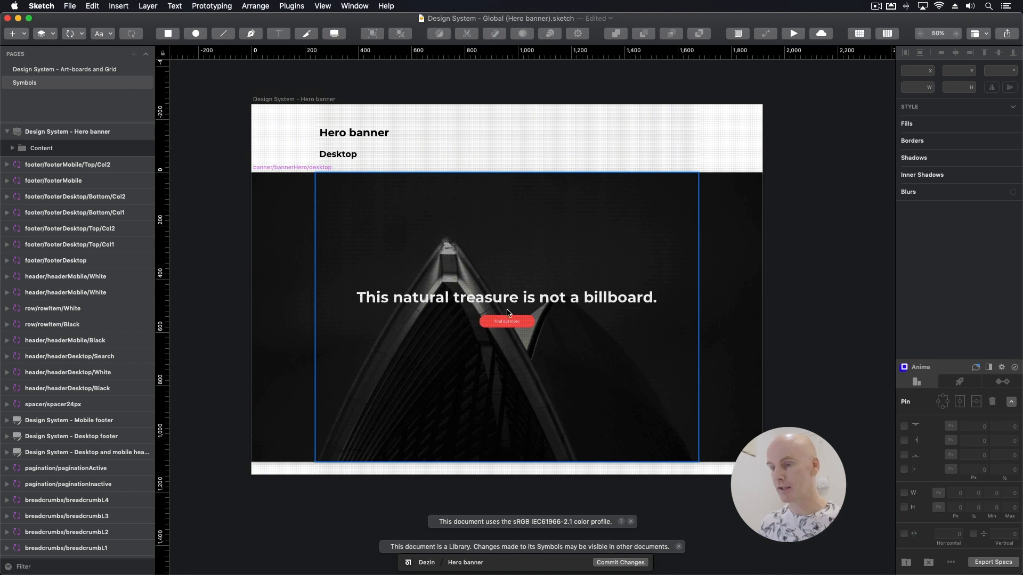
left_click(743, 256)
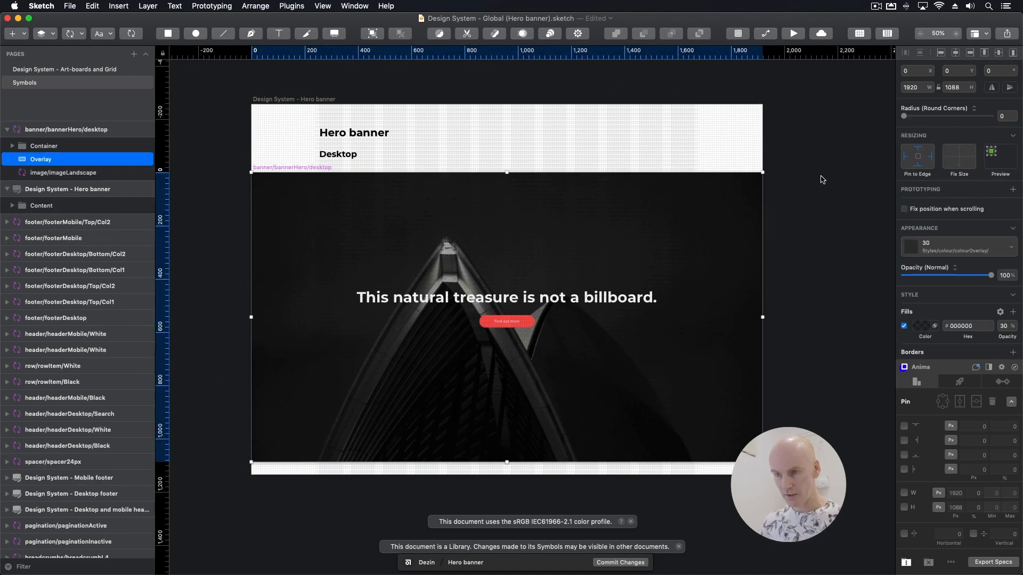
key("super+s")
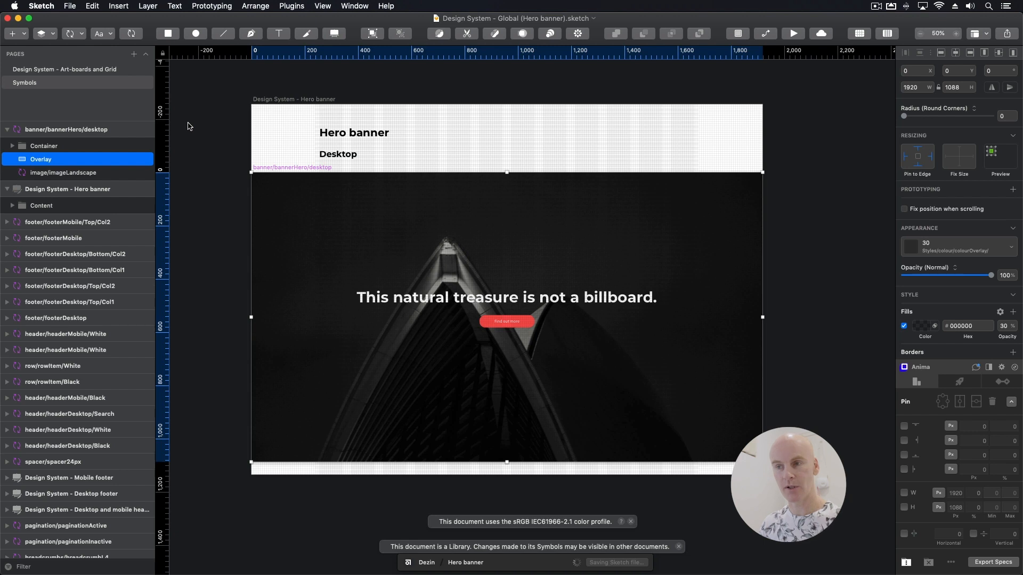
key("super+w")
- Insert banner/bannerHero/desktop from the Design System - Global (Hero banner) library and place it at X 0, flush with the desktop artboard's upper-left corner
left_click(74, 33)
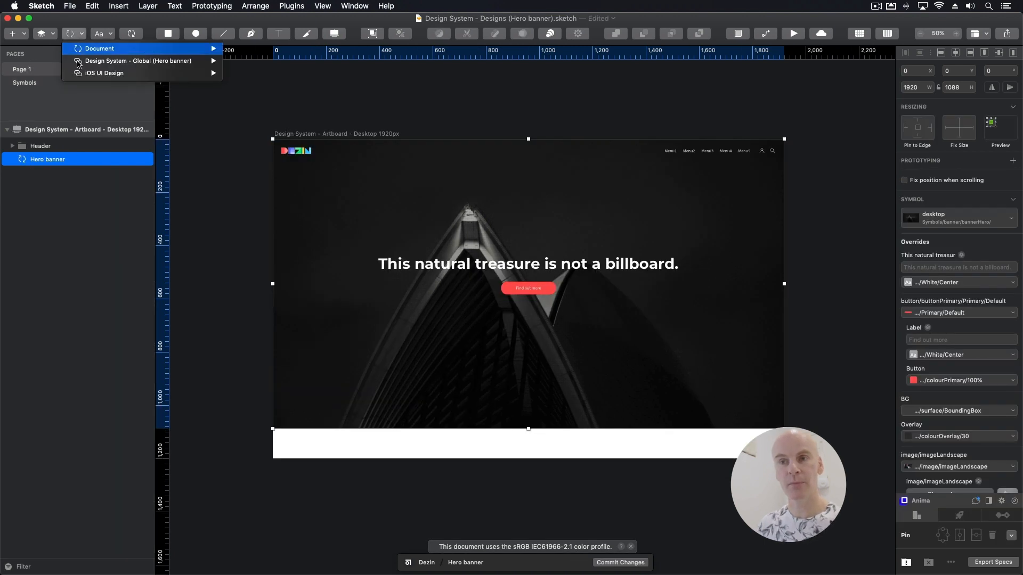
mouse_move(101, 62)
left_click(265, 78)
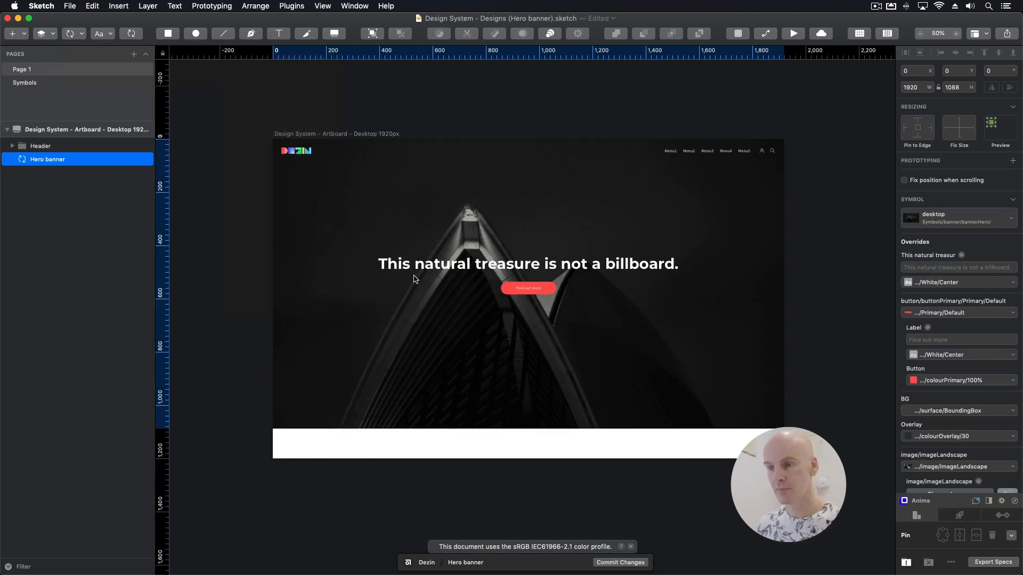
left_click(436, 199)
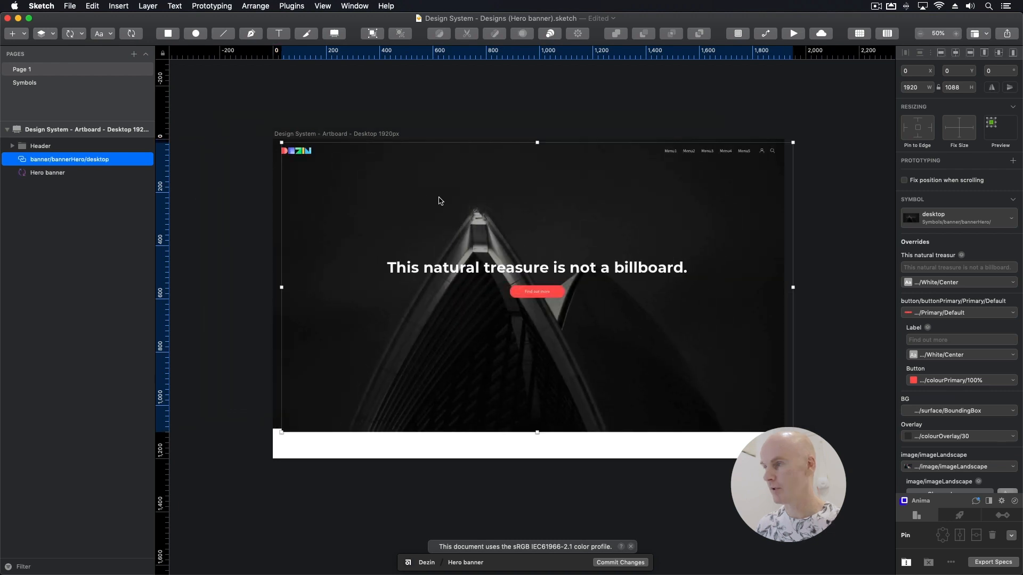
left_click(898, 71)
type("0")
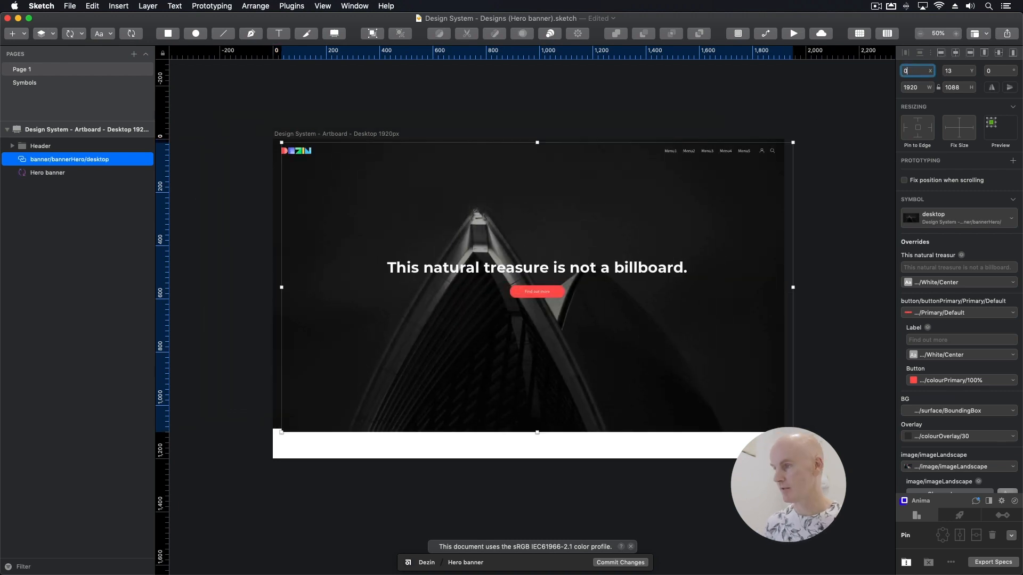
key("Tab")
left_click(544, 105)
- Delete the original local Hero banner layer from the desktop artboard
left_click(418, 194)
left_click(57, 172)
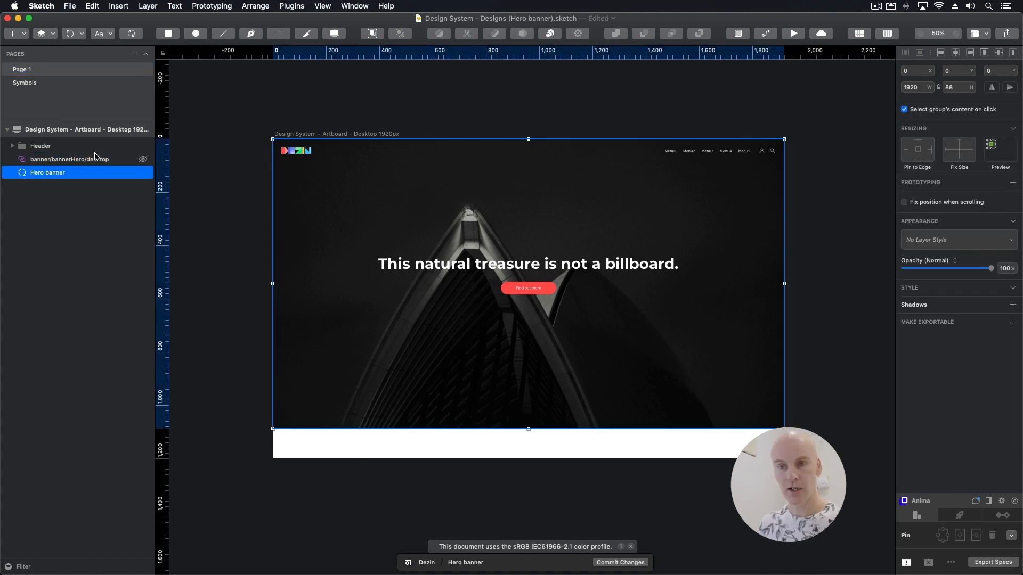
key("Escape")
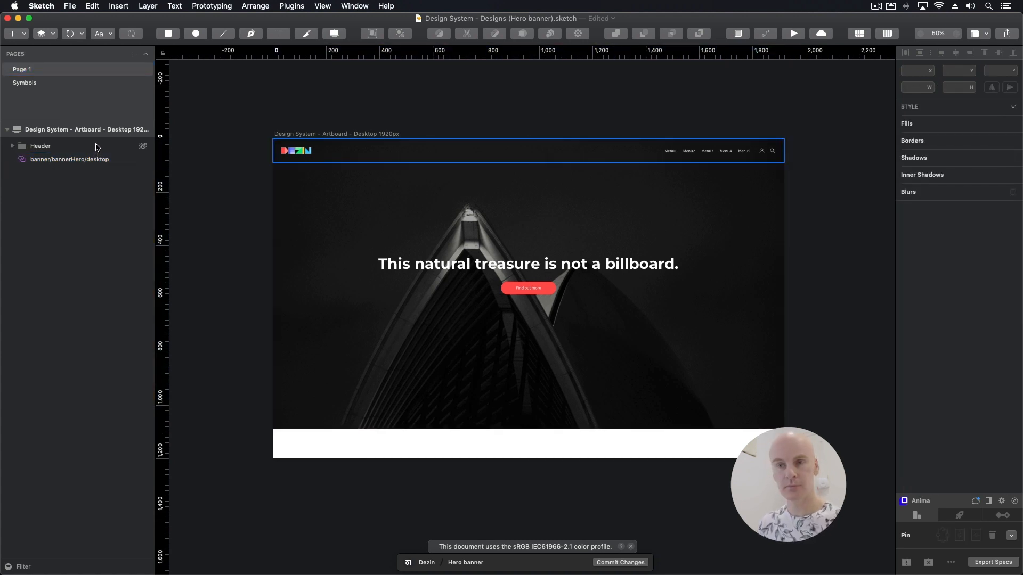
- Delete the local banner/bannerHero/desktop symbol from the Symbols page and return to Page 1
left_click(49, 82)
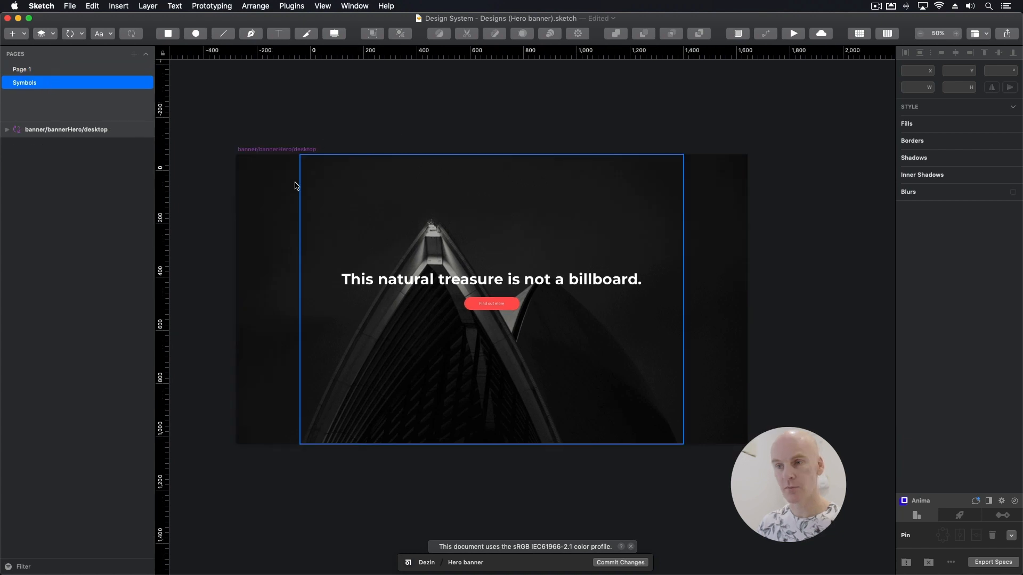
left_click(274, 149)
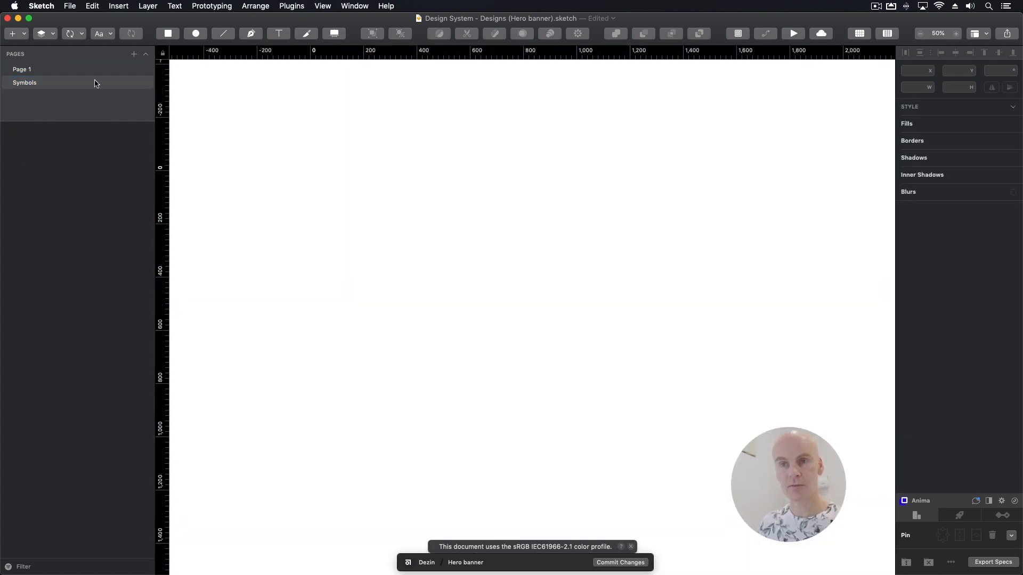
left_click(92, 74)
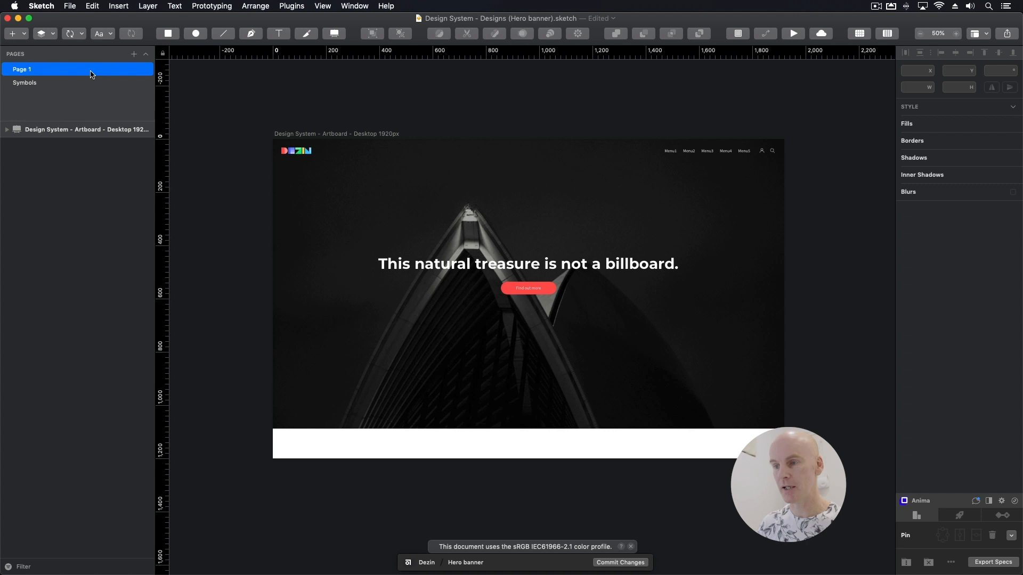
- Narrow the hero banner instance on the desktop artboard to test its responsive behaviour, and undo the resize
left_click(343, 215)
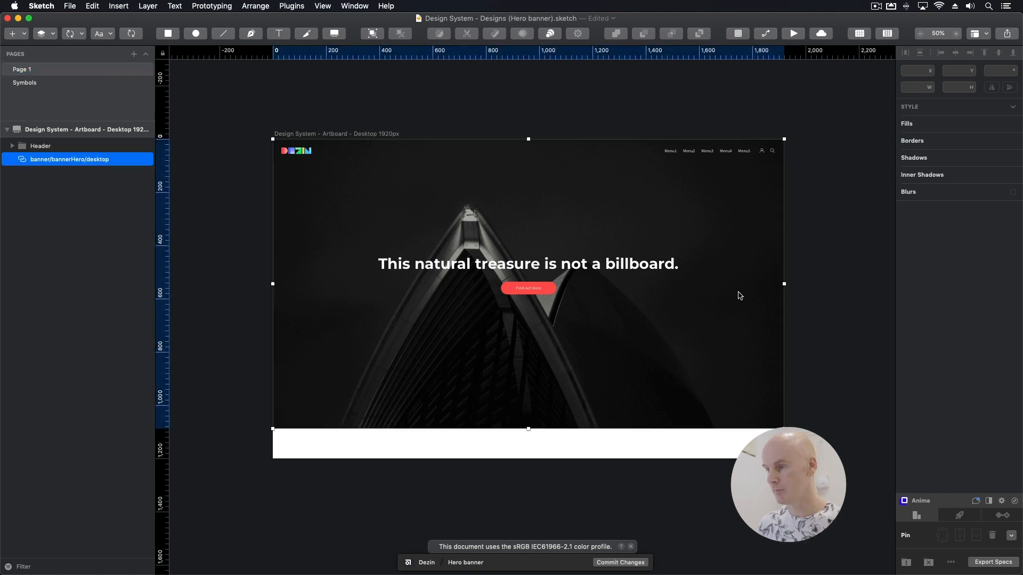
left_click_drag(783, 285, 510, 287)
key("super+z")
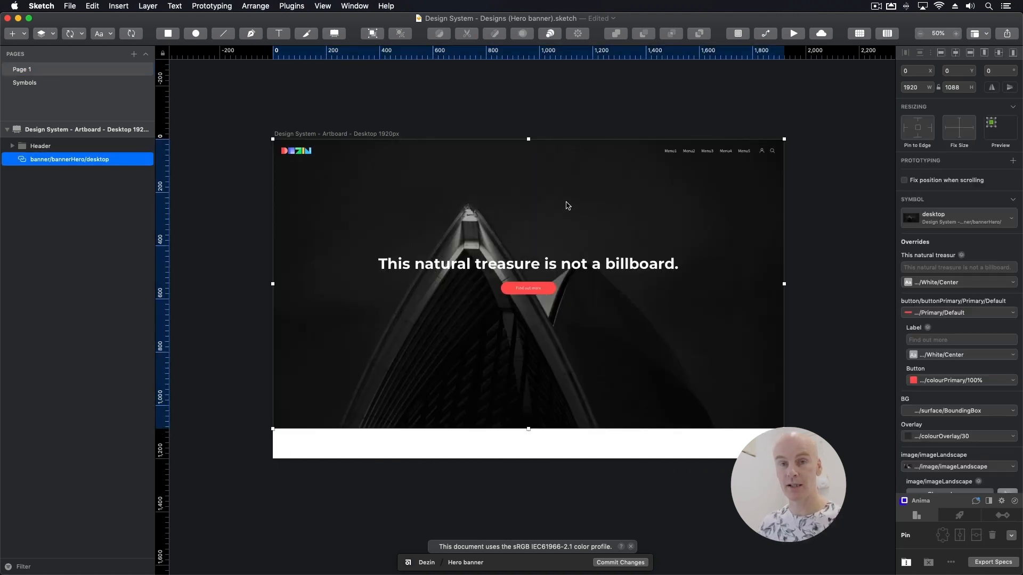
- Open the banner's source symbol in the global library and reset the overrides of its landscape image and primary button
double_click(569, 201)
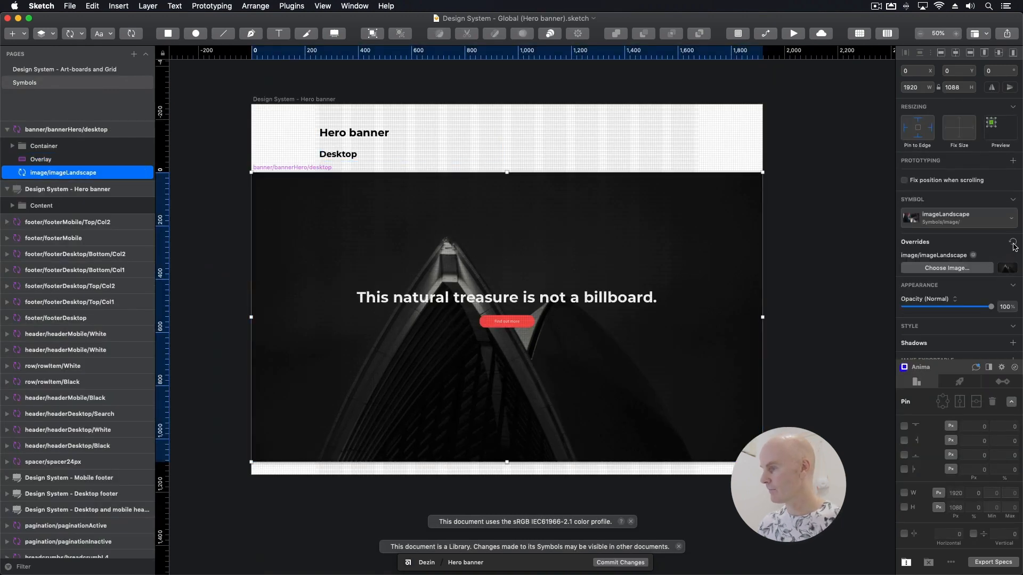
left_click(1013, 244)
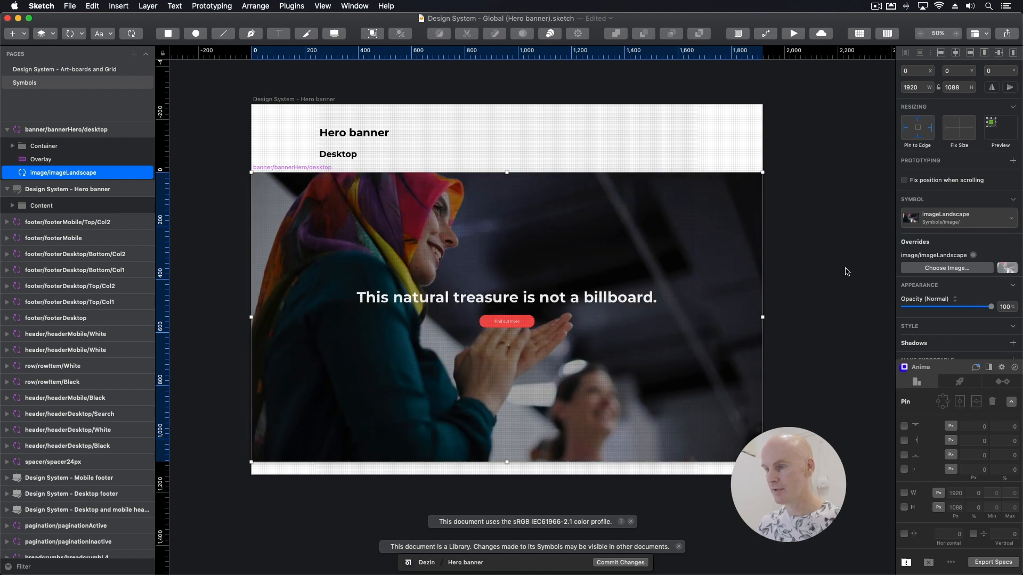
key("Escape")
left_click(497, 320, "super")
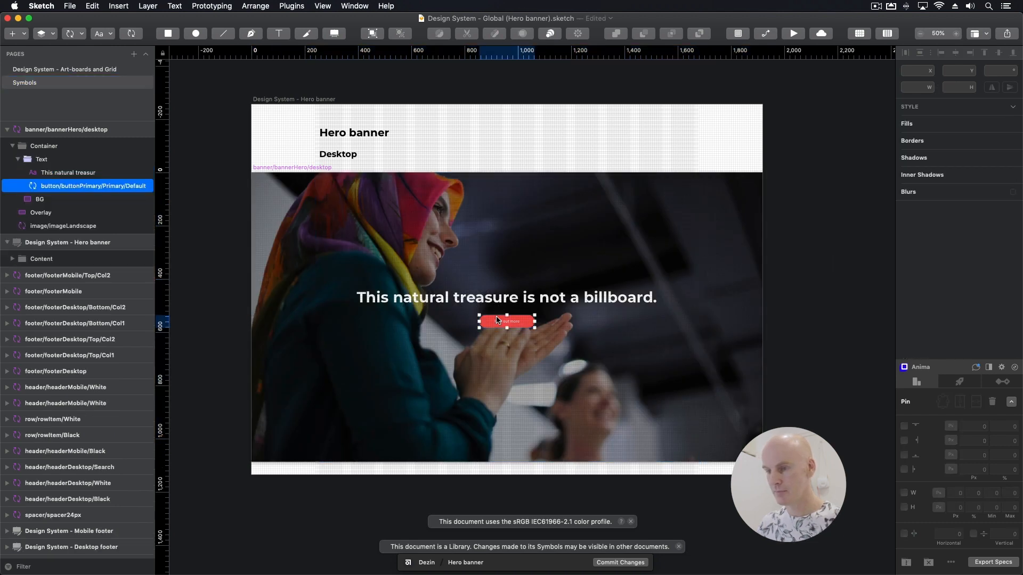
left_click(1013, 244)
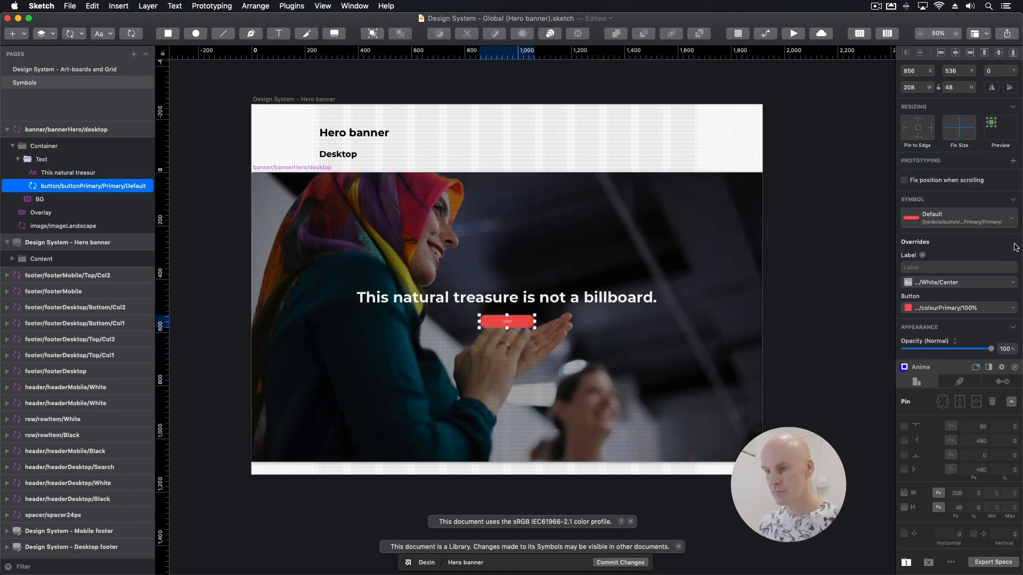
left_click(803, 280)
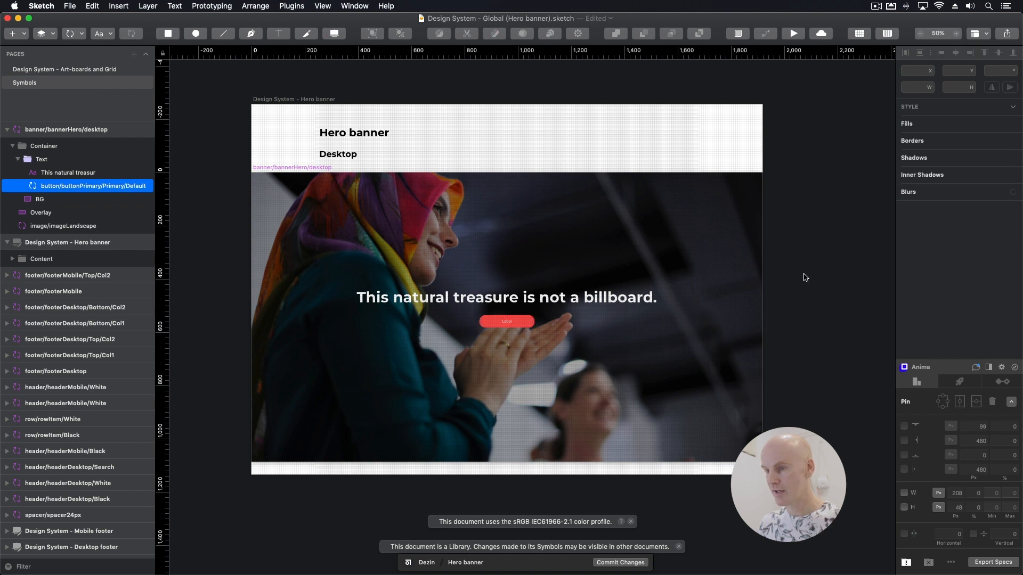
- Replace the heading in the library's hero banner symbol with the placeholder "Text" and save the library
left_click(604, 299, "super")
double_click(498, 298)
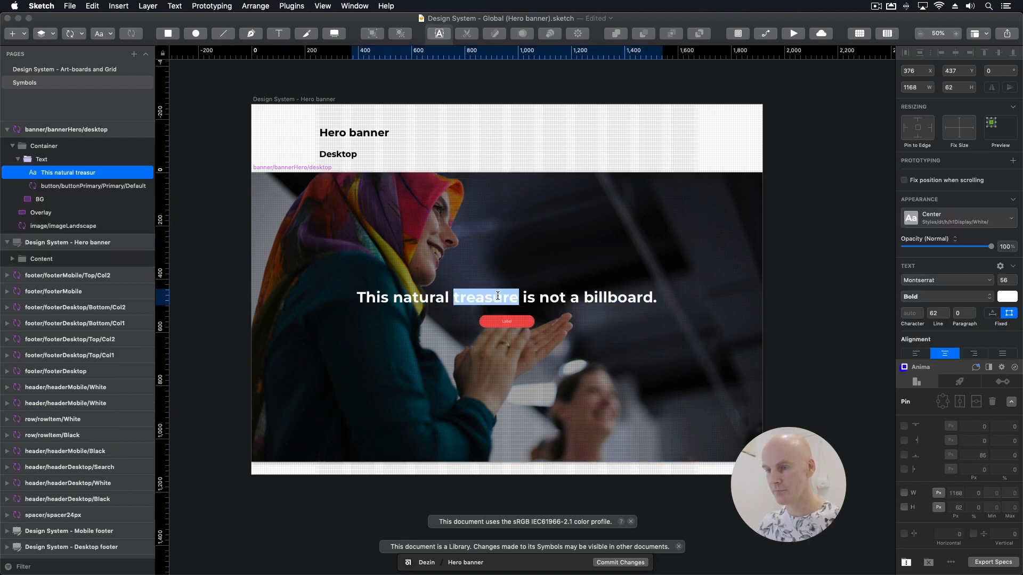
key("super+a")
type("Text")
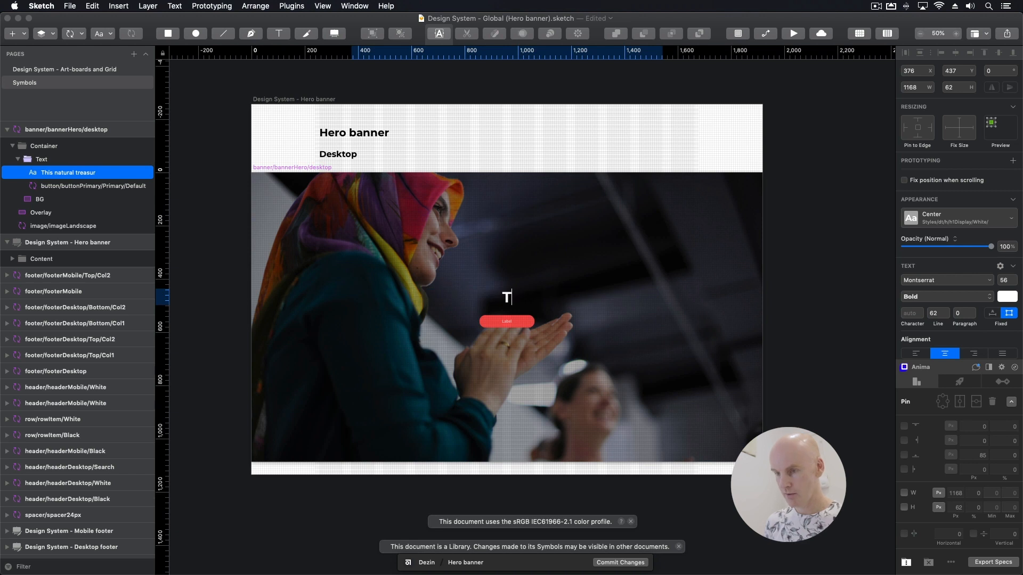
key("Escape")
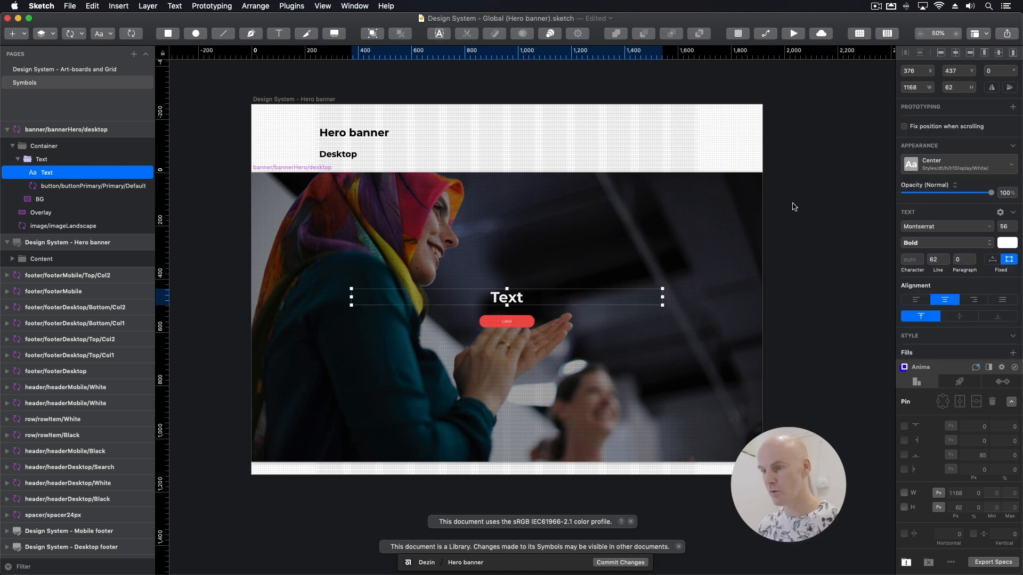
key("Escape")
key("super+s")
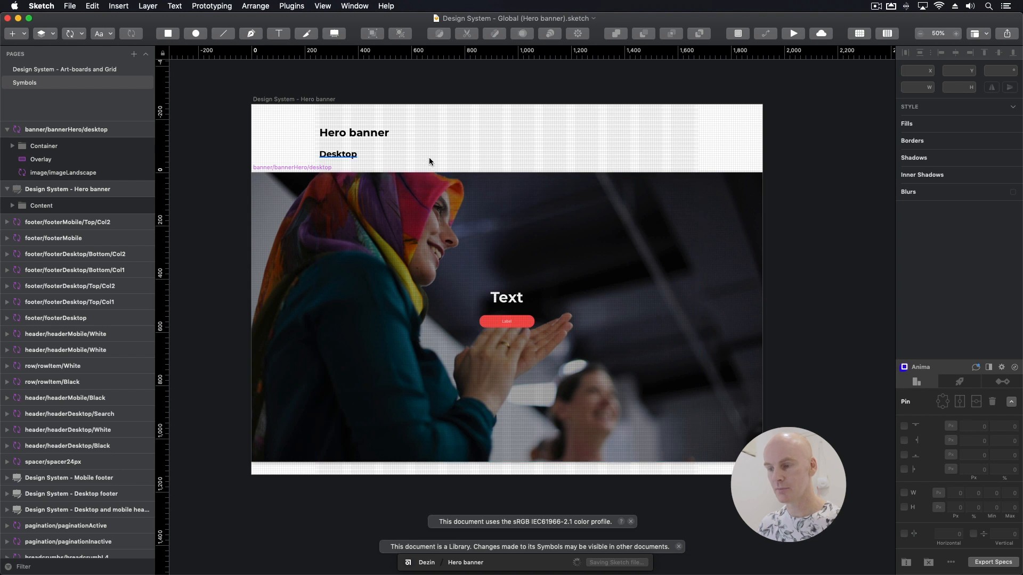
- Return to the Designs (Hero banner) document and update its banner/bannerHero/desktop component from the library
key("super+grave")
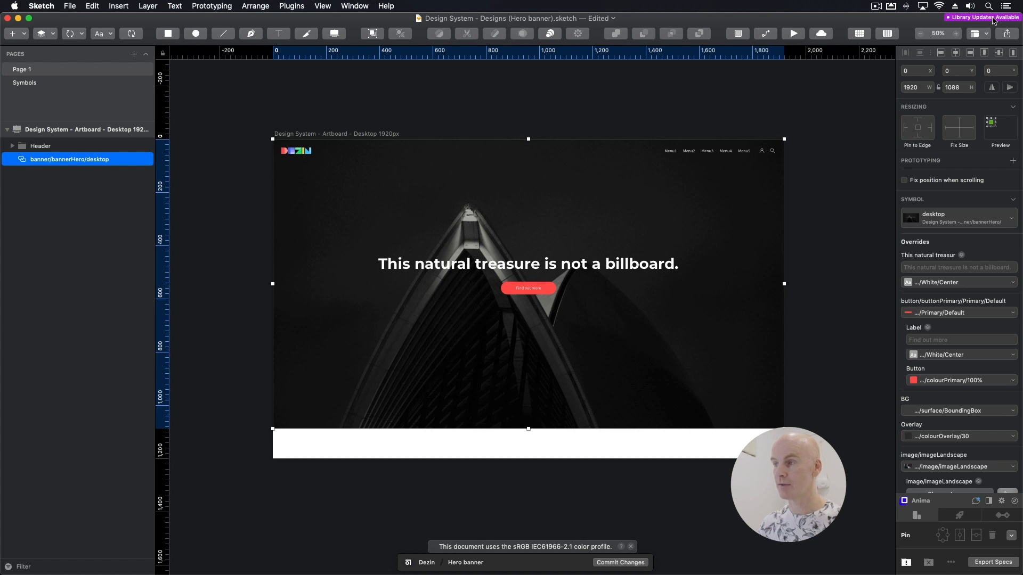
left_click(992, 18)
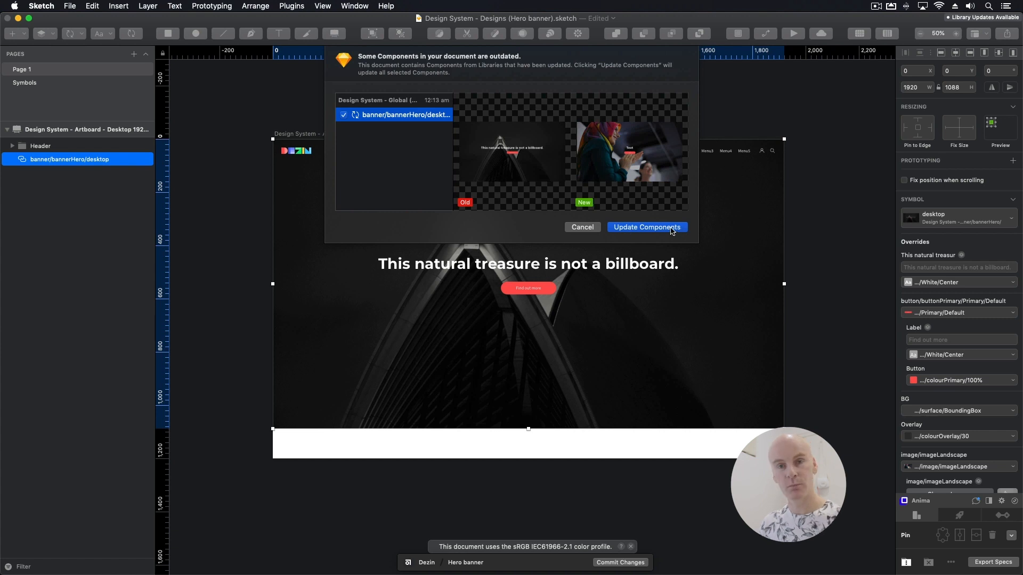
left_click(646, 228)
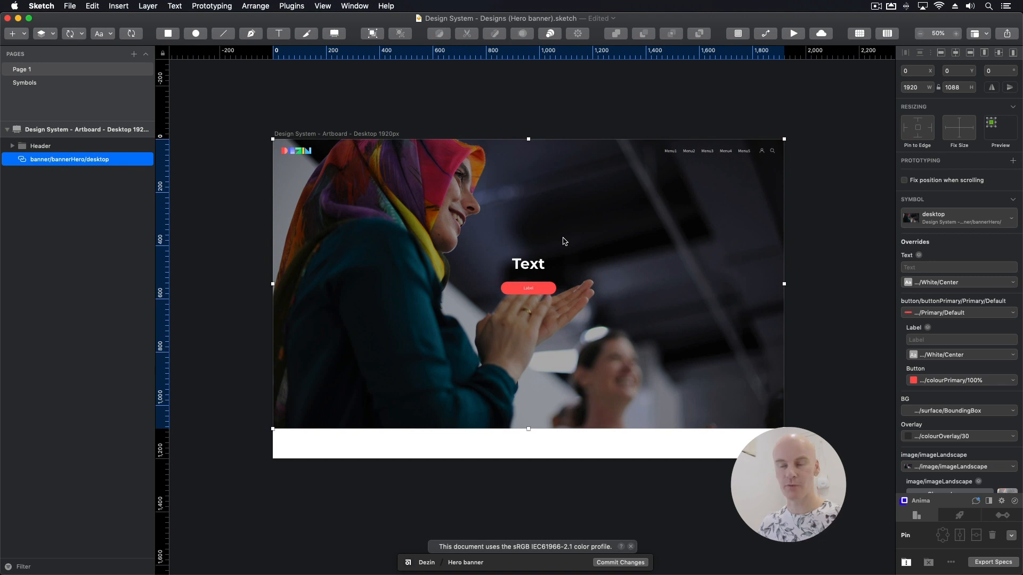
- Override the banner's heading with "Welcome to Dezin, a free design system and tutorial series."
left_click(932, 268)
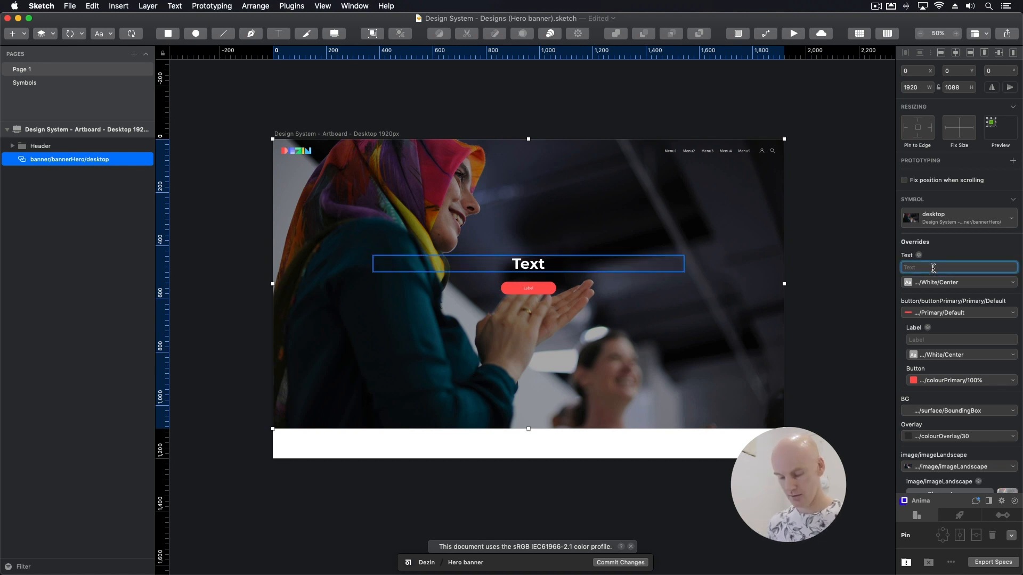
type("W")
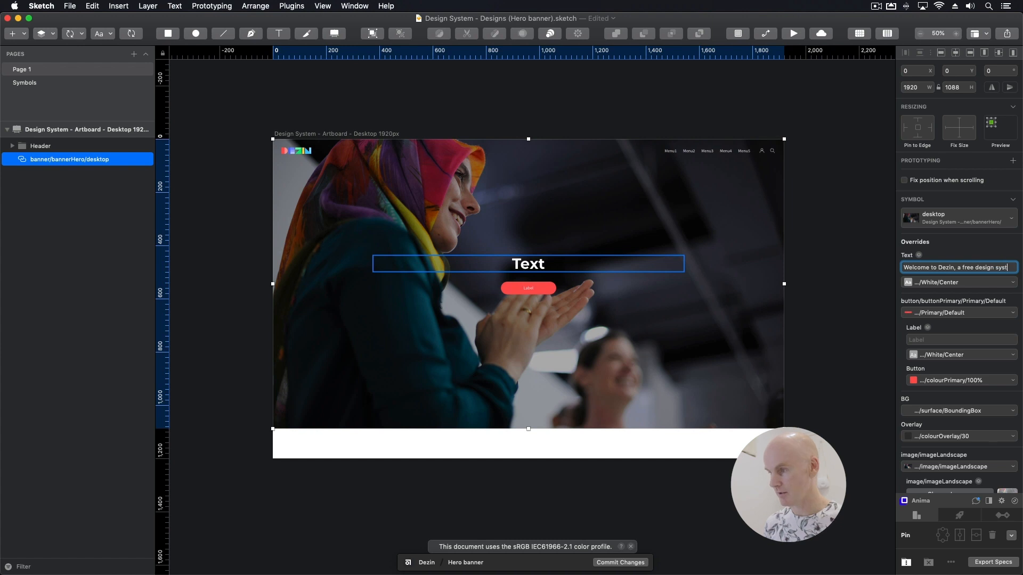
type("and")
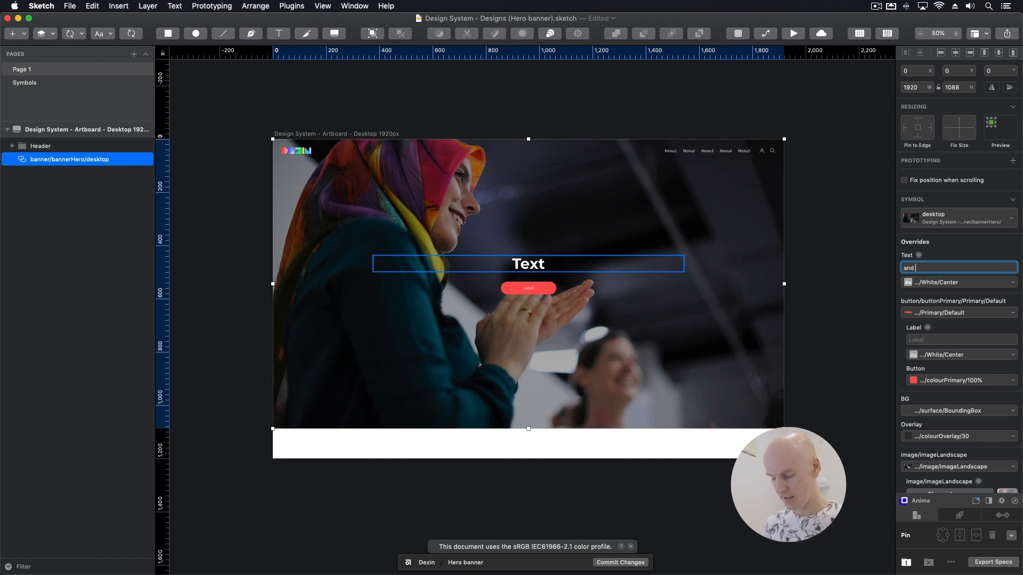
type(" tutorial series.")
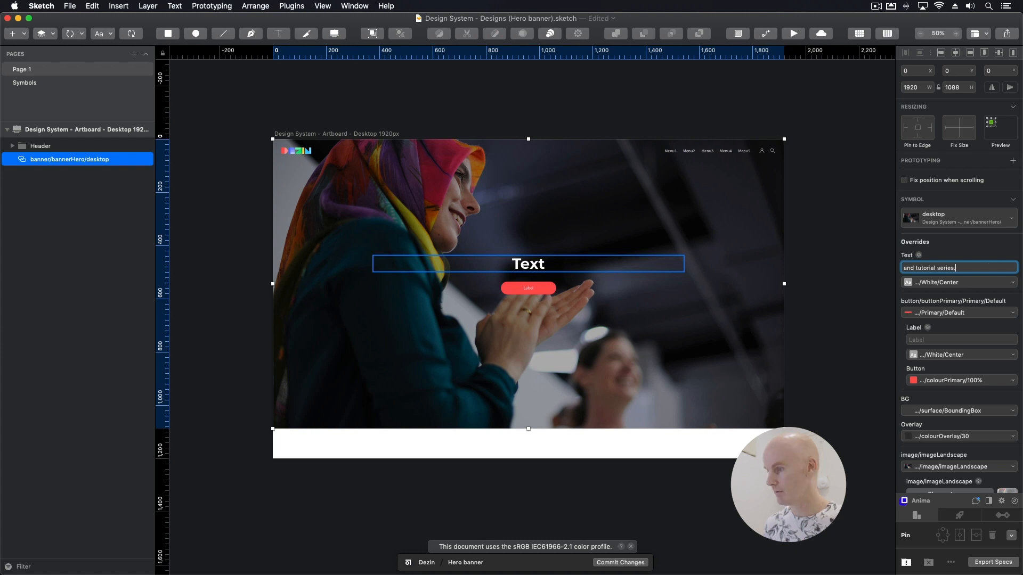
key("Return")
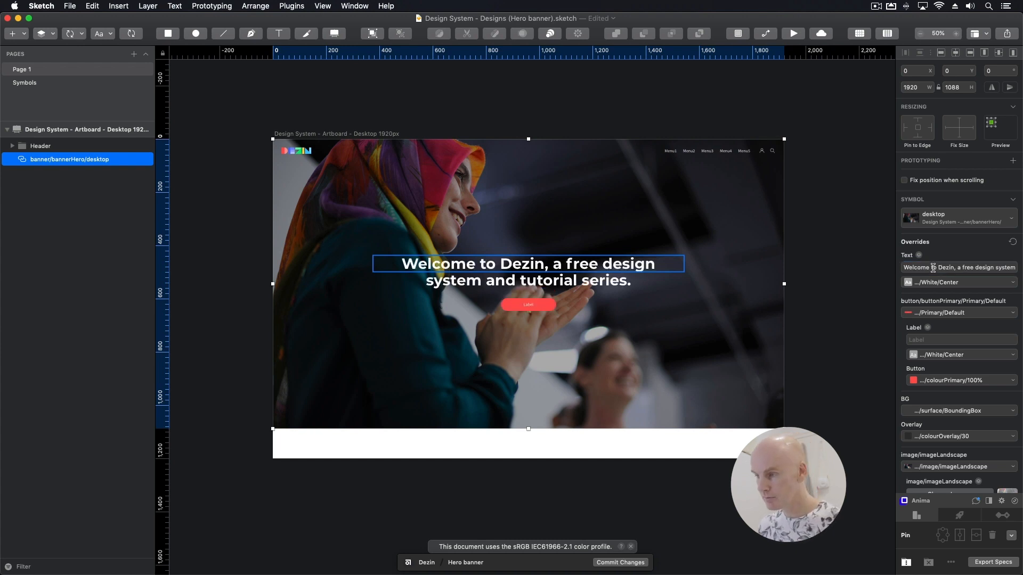
- Override the banner's button label with "Learn more"
left_click(945, 340)
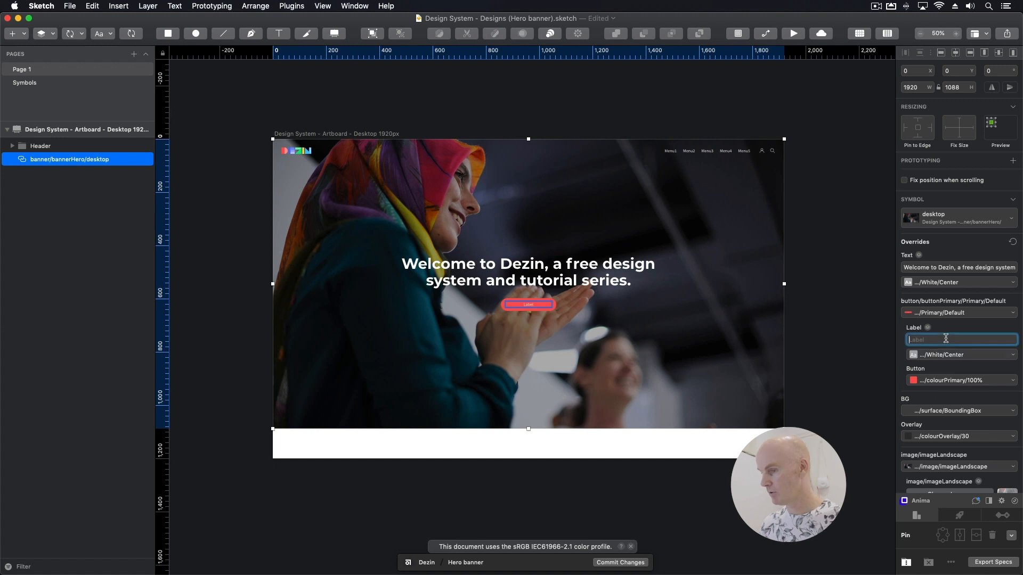
type("Learn more")
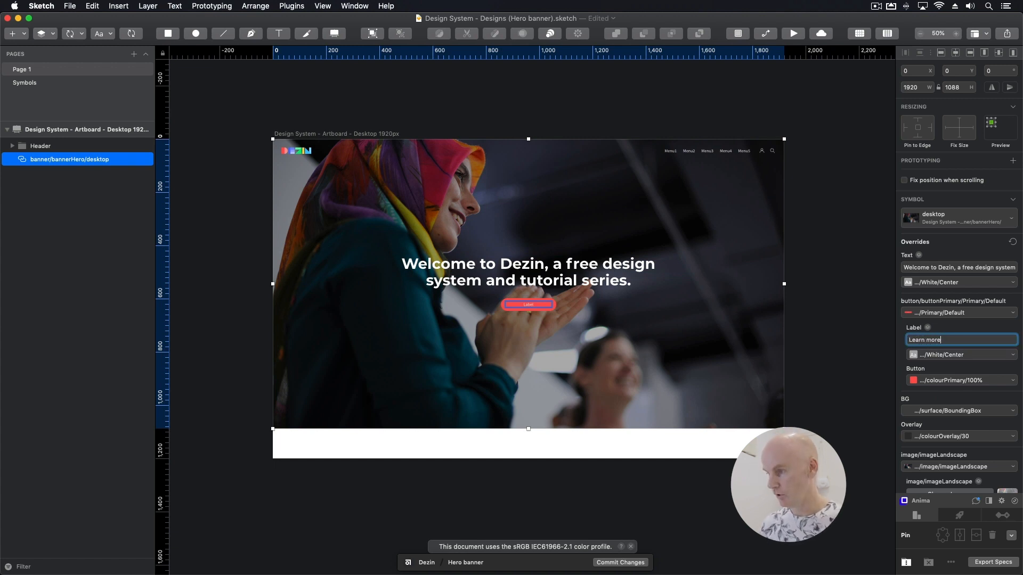
left_click(842, 331)
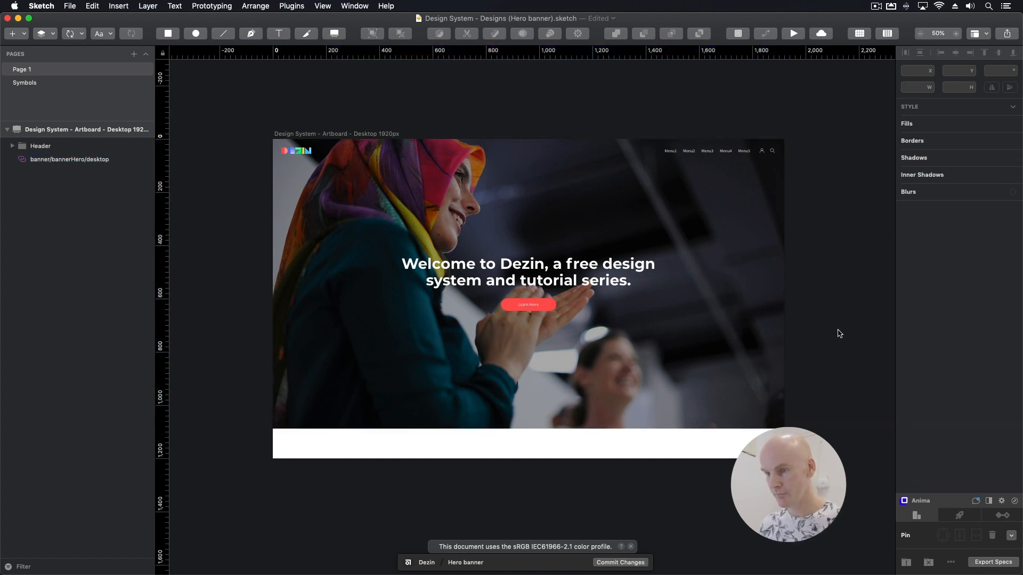
- Replace the banner's image override with DezinLogo0125.png from the _Assets folder
left_click(517, 306)
scroll(929, 276, "down", 5)
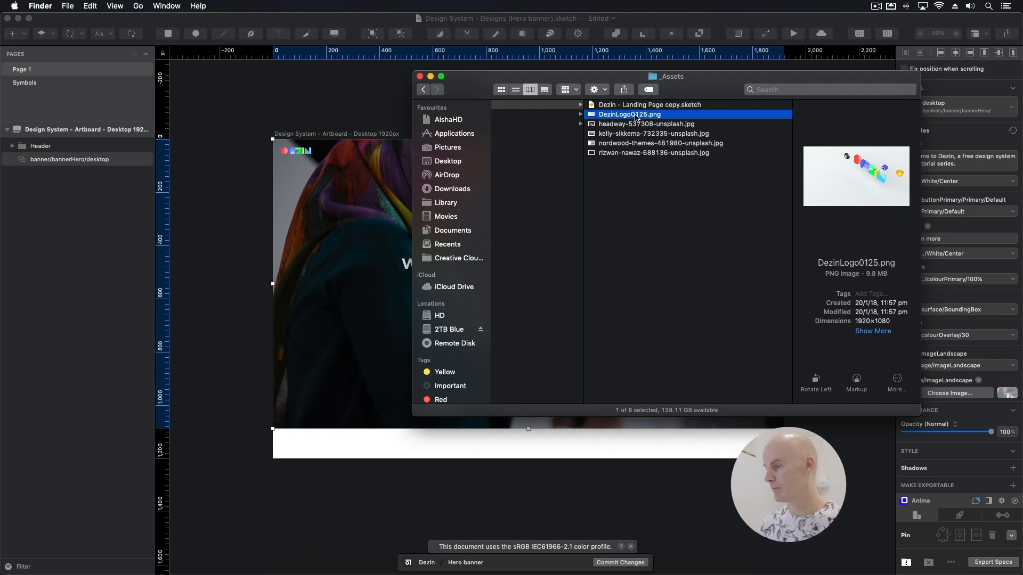
left_click(1007, 395)
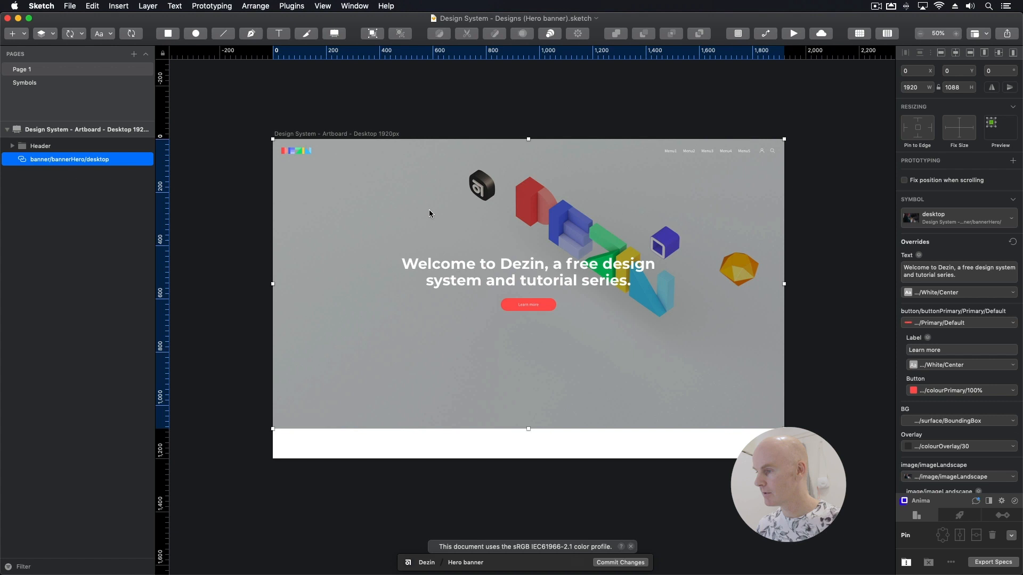
- In the library's banner symbol, set the Text group's width to 1408, center it horizontally, and check it against the Container group
scroll(933, 380, "down", 4)
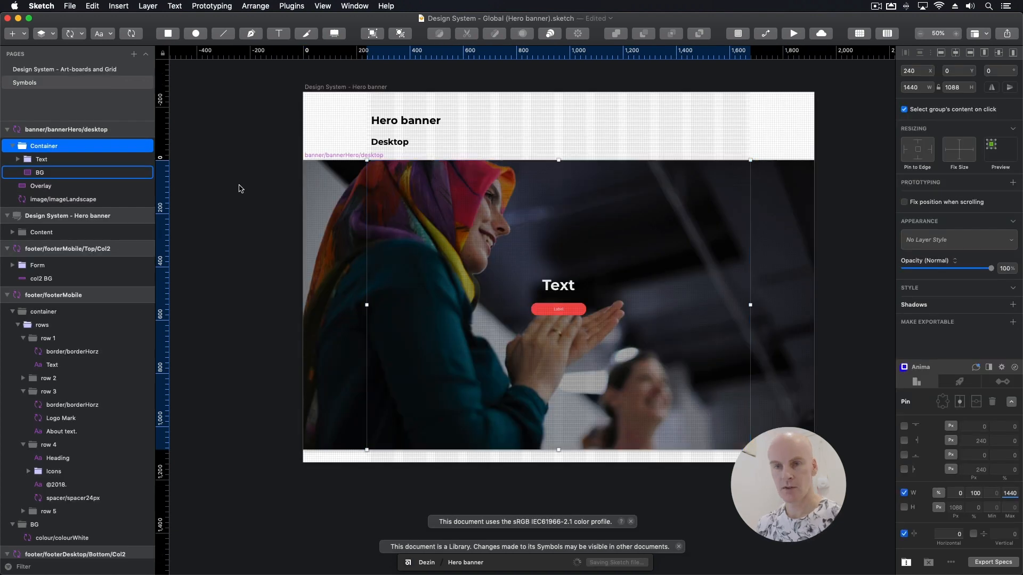
left_click(56, 160)
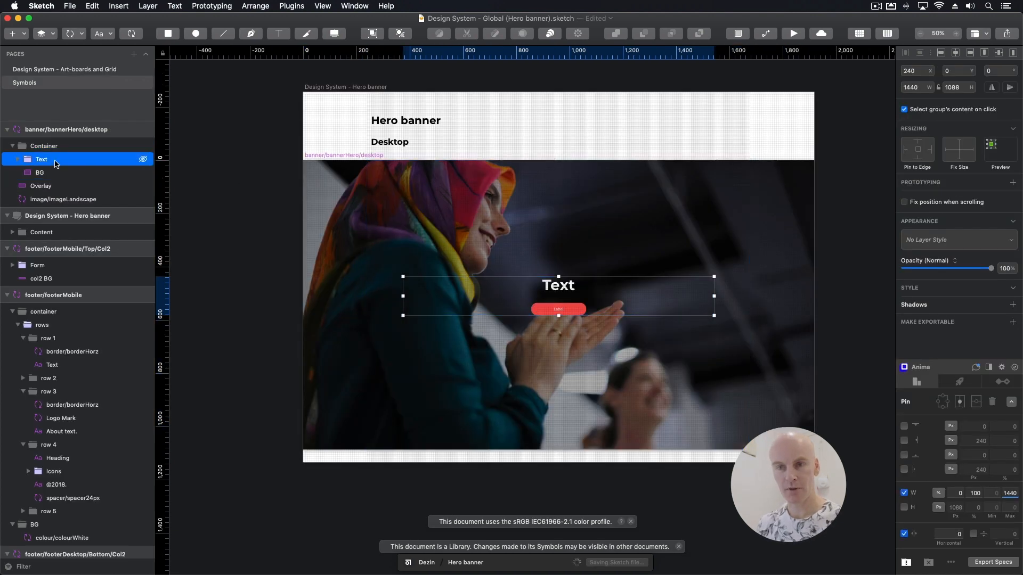
left_click(920, 87)
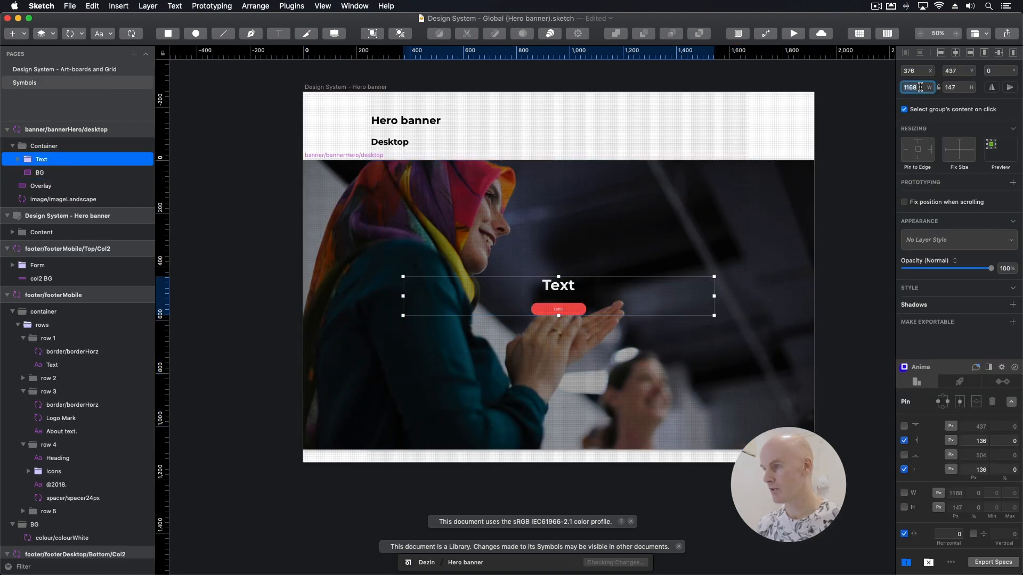
type("140")
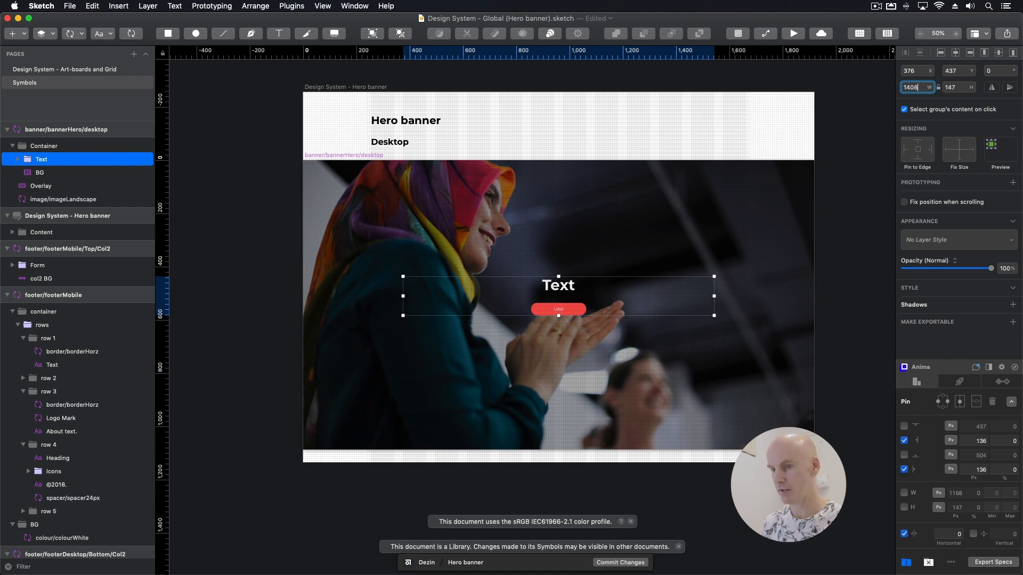
type("8")
key("Return")
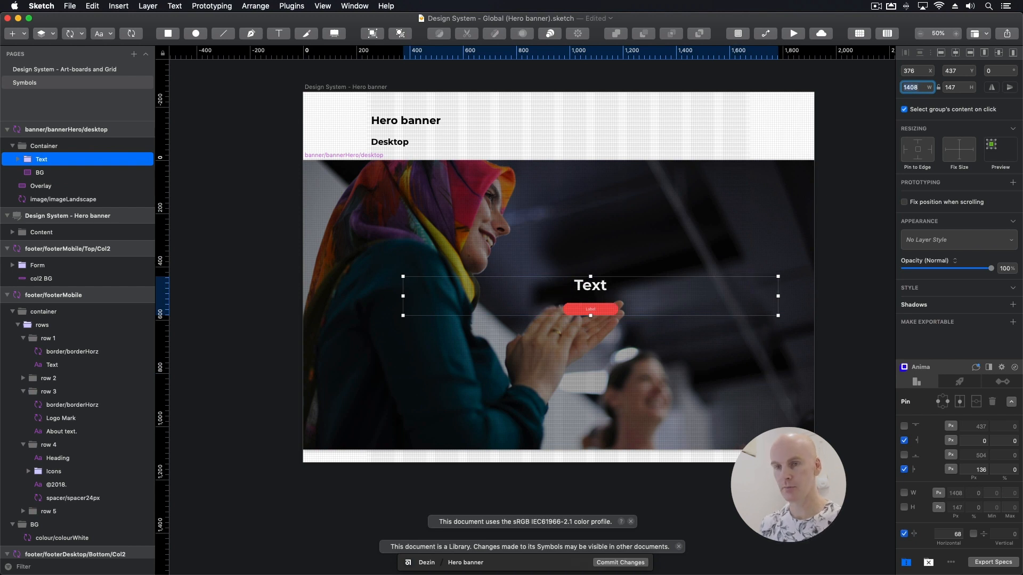
left_click(955, 54)
left_click(41, 149)
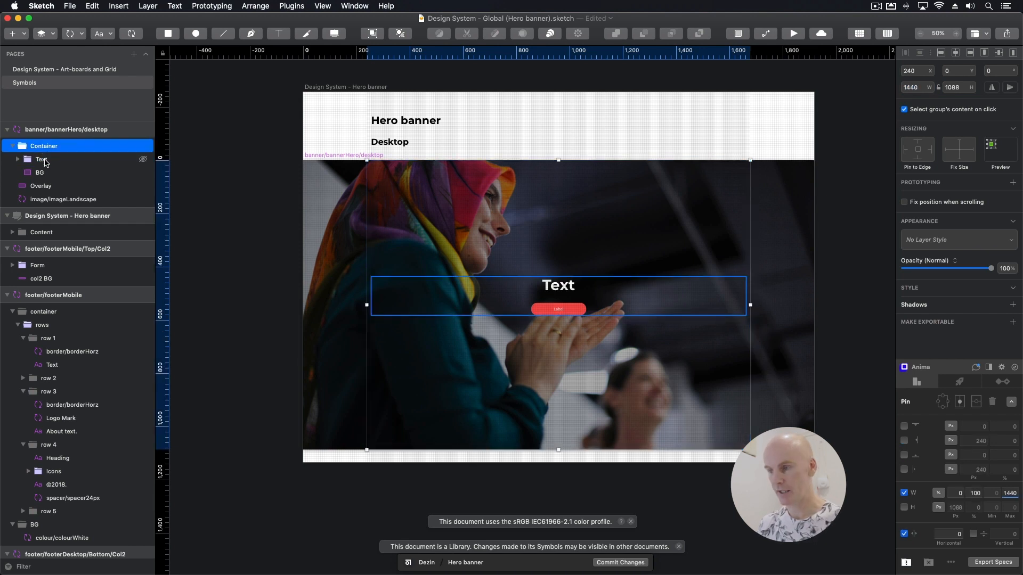
left_click(45, 159)
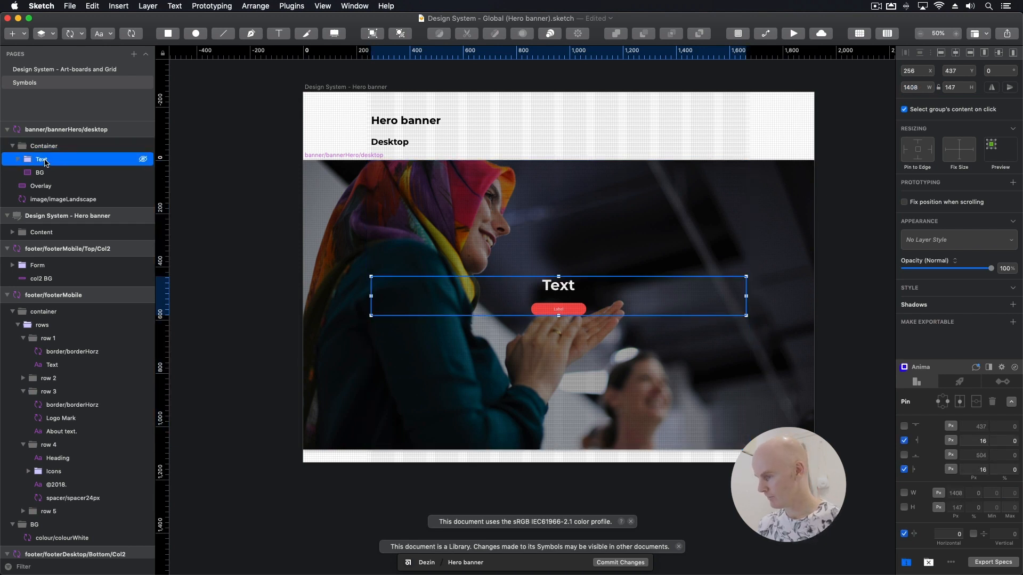
key("Escape")
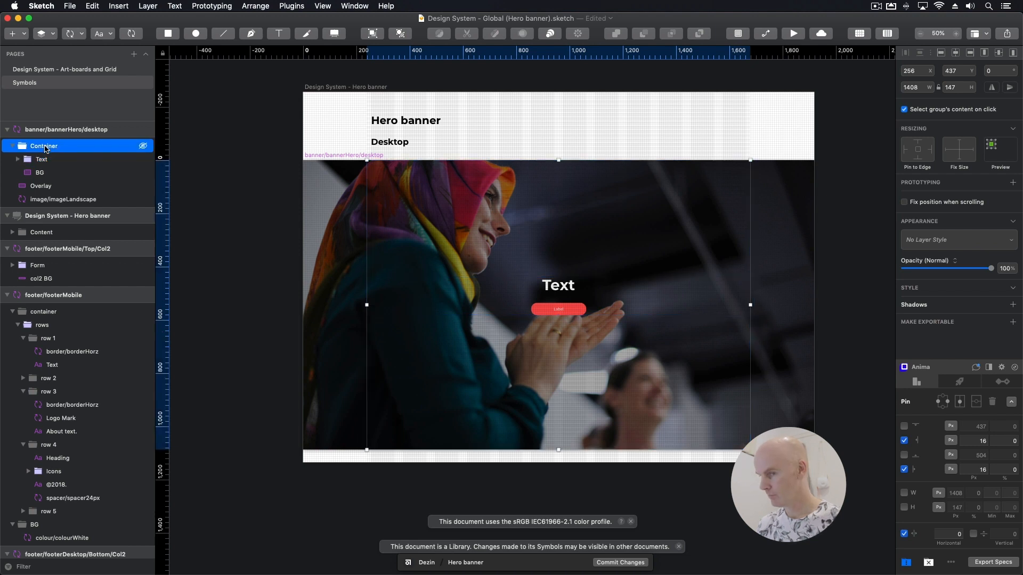
- Rename the Text 2 group inside the banner symbol's Container as Content
left_click(45, 160)
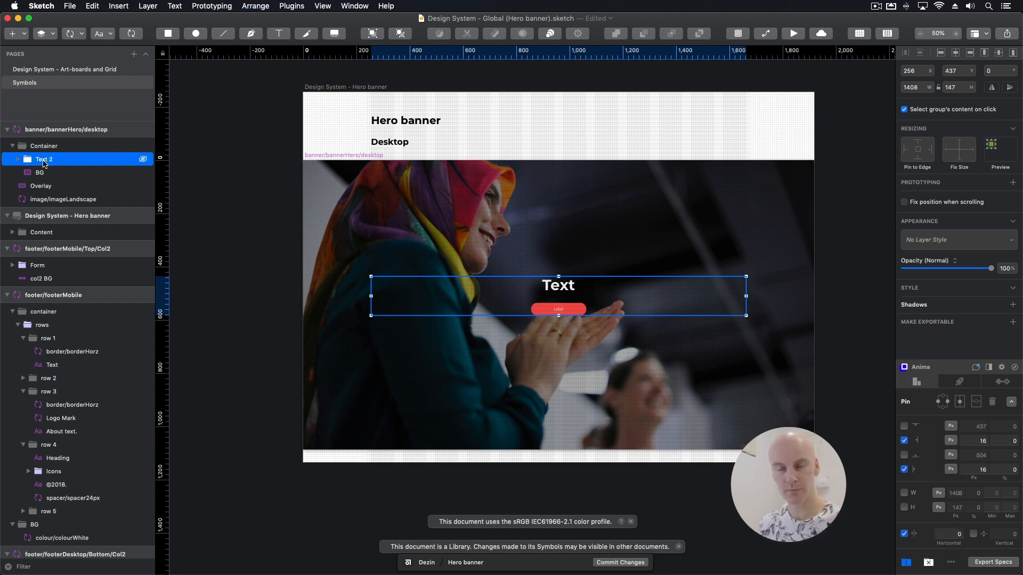
double_click(53, 160)
type("Content")
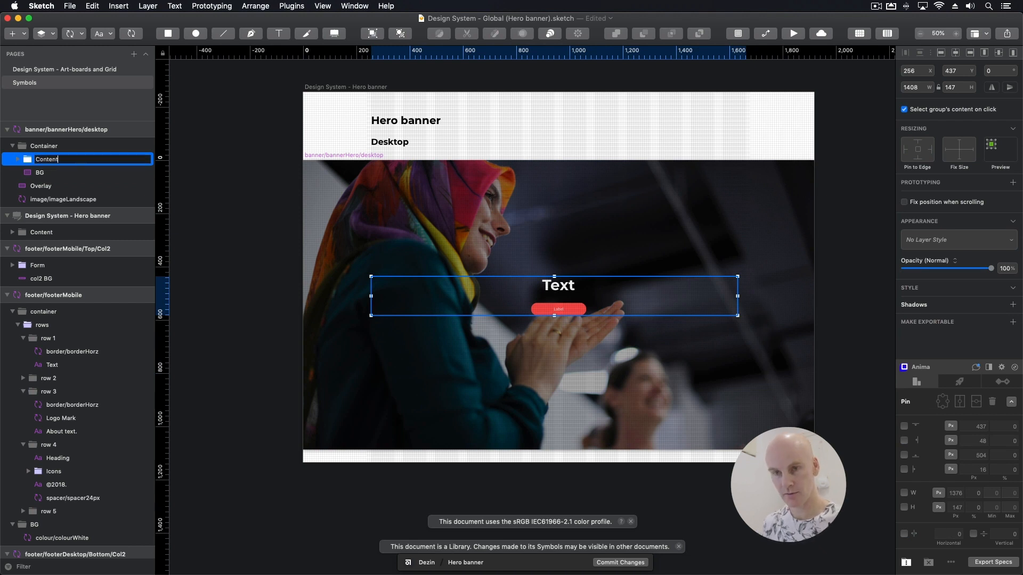
key("Return")
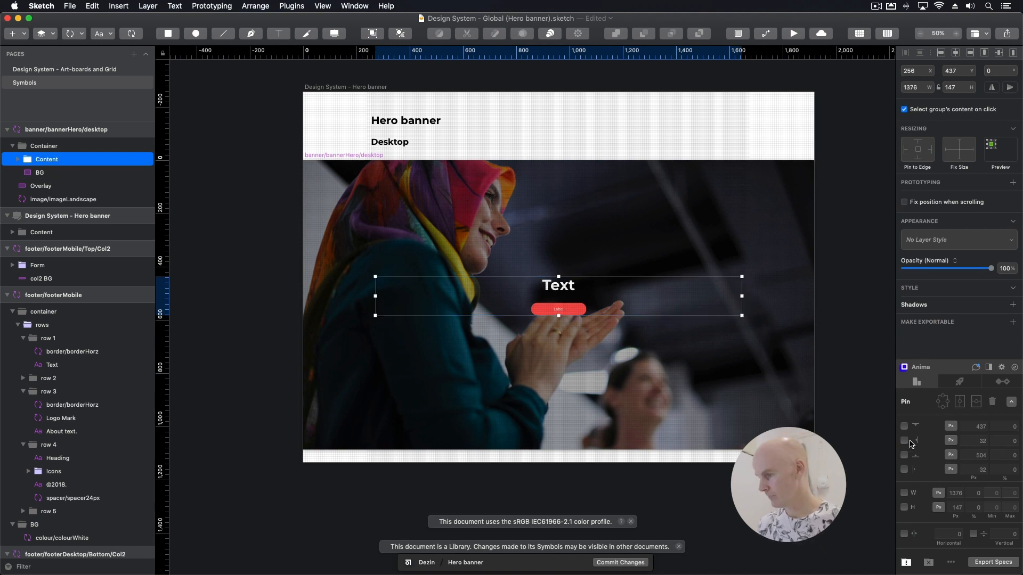
- Pin the Content group 16 px from both the left and right sides with Anima and set its width to 1408
left_click(904, 441)
left_click(904, 469)
left_click(975, 441)
type("16")
key("Tab")
key("Tab")
type("16")
key("Tab")
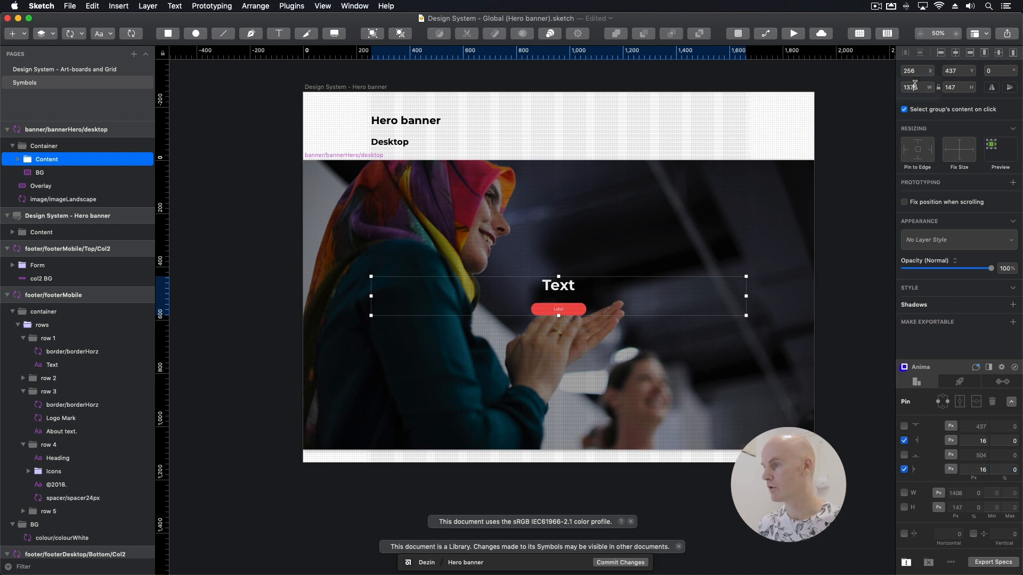
left_click(914, 86)
type("1408")
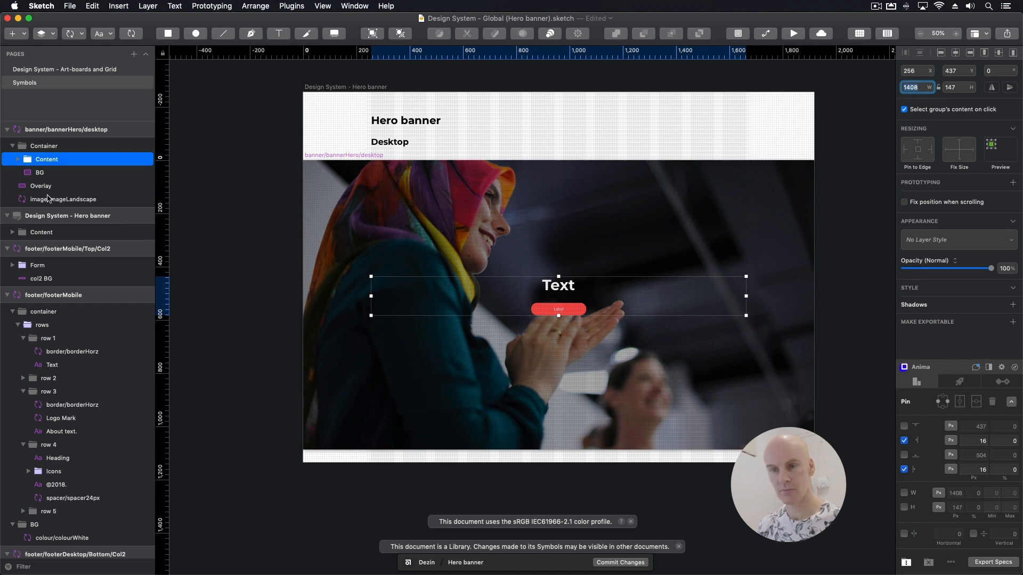
- Draw a rectangle about 1424 × 1088 inside the Content group spanning the banner's height, and set its width to 1408
left_click(18, 160)
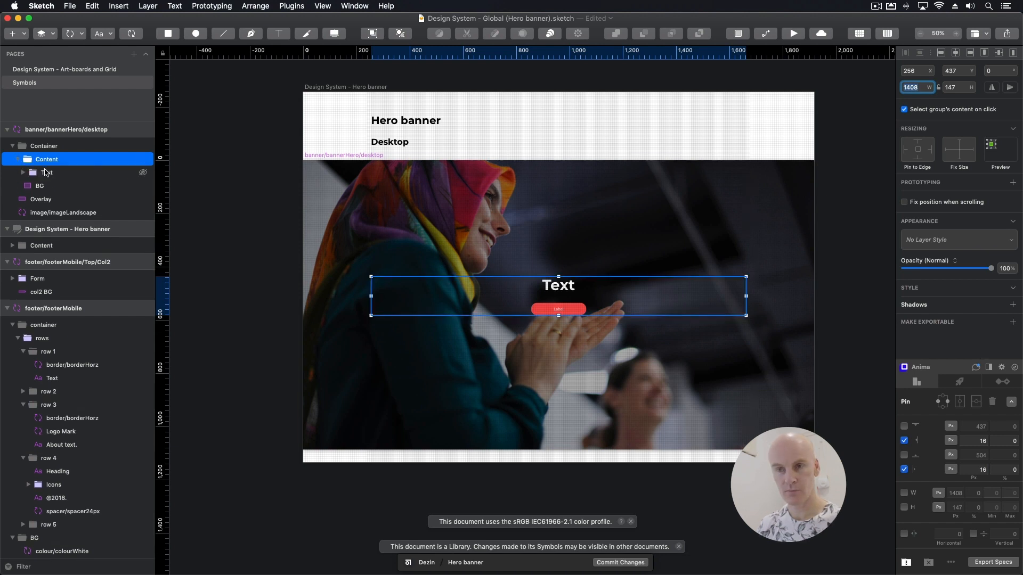
left_click(48, 172)
key("r")
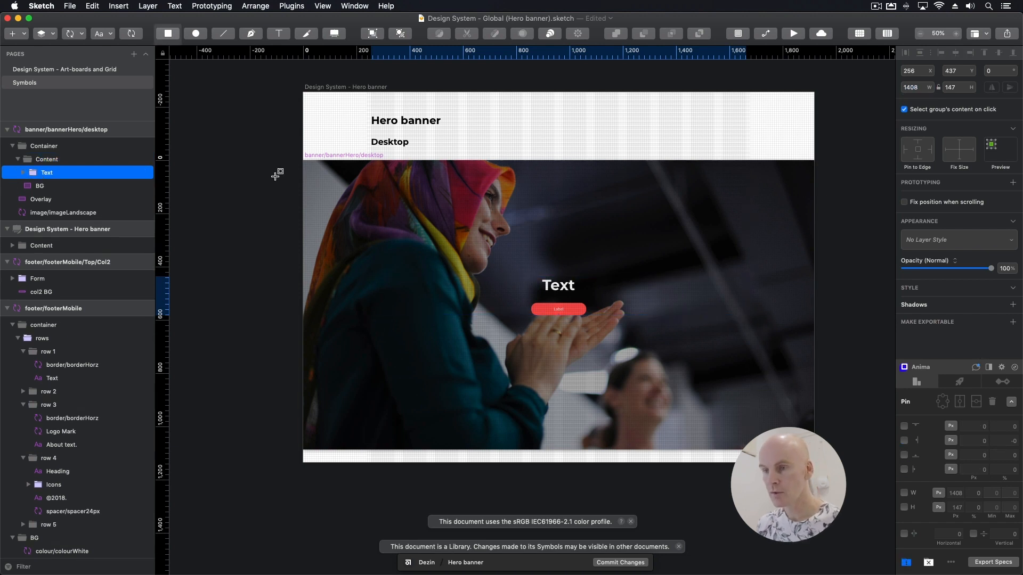
left_click_drag(367, 160, 746, 450)
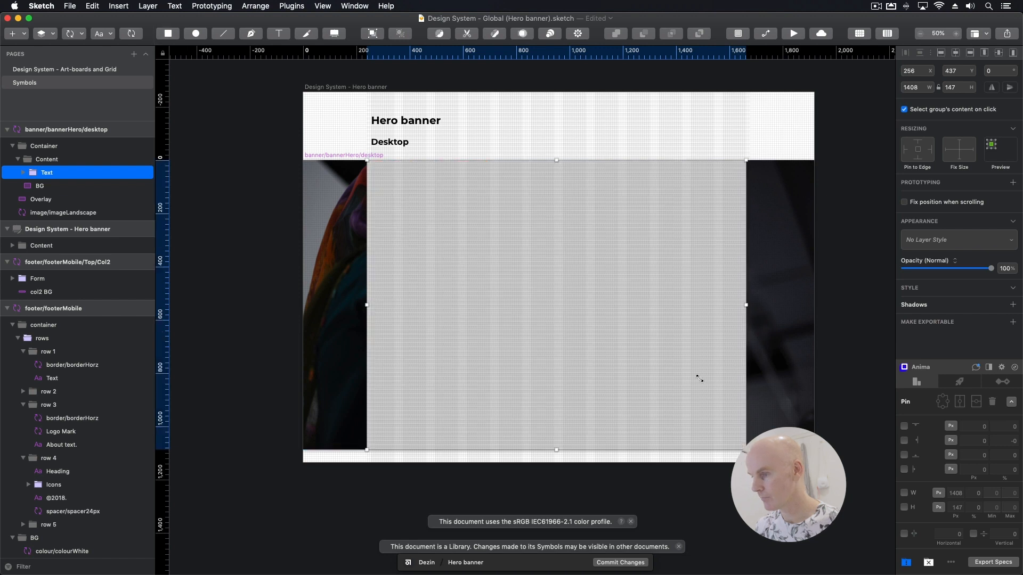
left_click(917, 88)
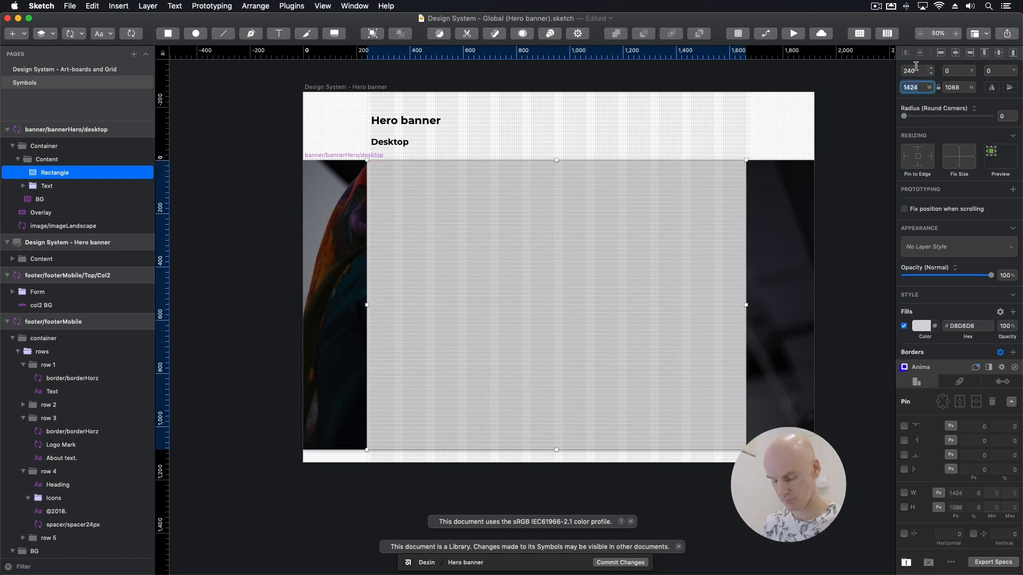
type("14")
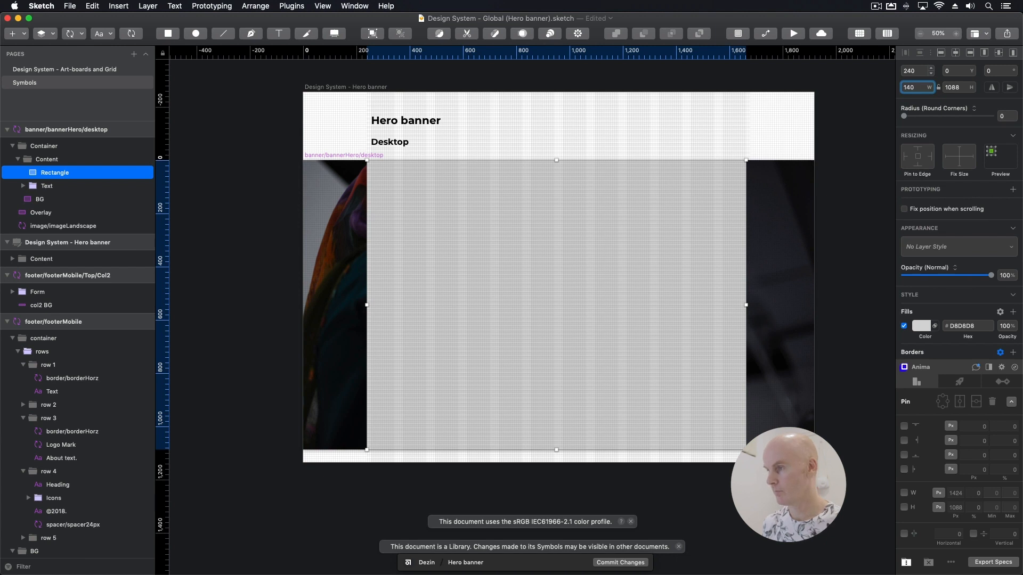
key("Return")
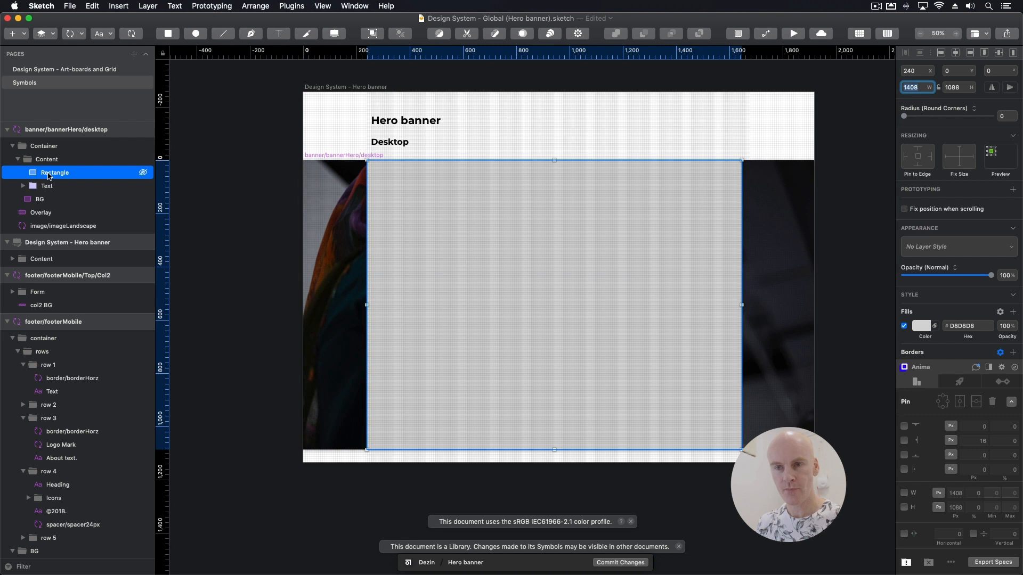
- Rename the new rectangle as BG and move it below the Text group within Content
double_click(83, 172)
type("Bg")
key("Return")
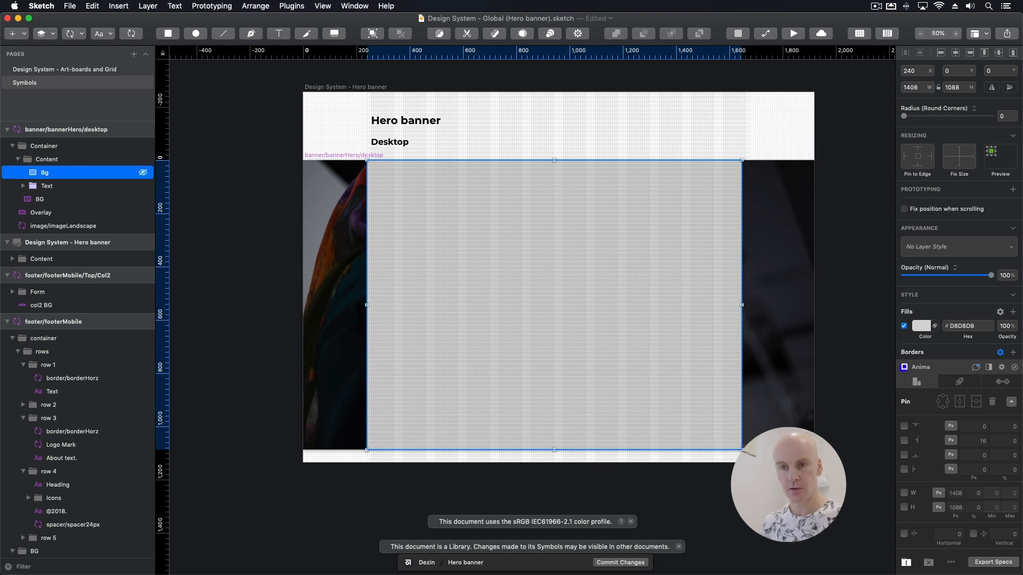
double_click(63, 172)
type("BG")
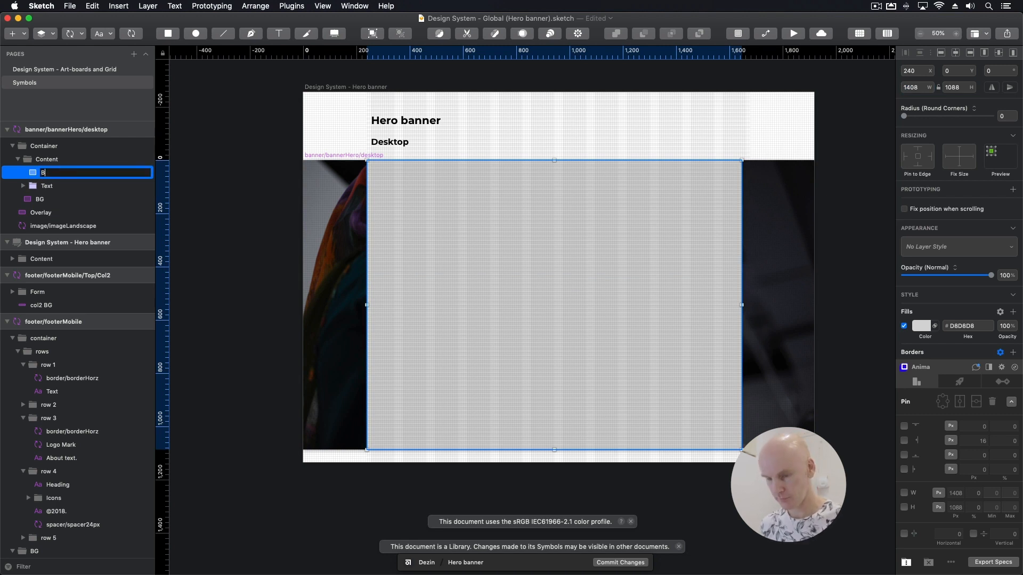
key("Return")
left_click_drag(46, 175, 48, 191)
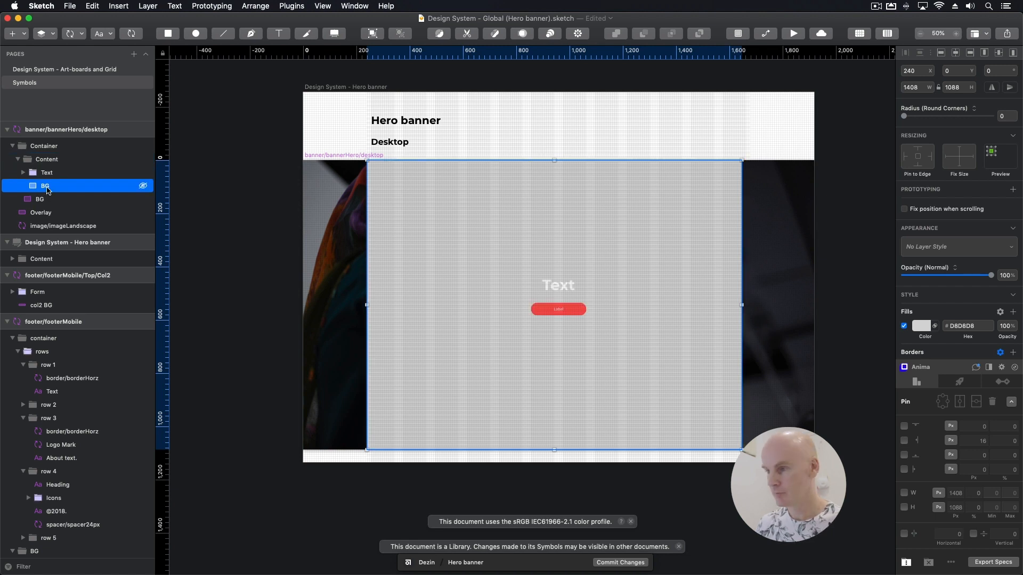
- Apply the shape/surface/BoundingBox layer style to the BG rectangle inside the Content group
left_click(933, 247)
mouse_move(944, 292)
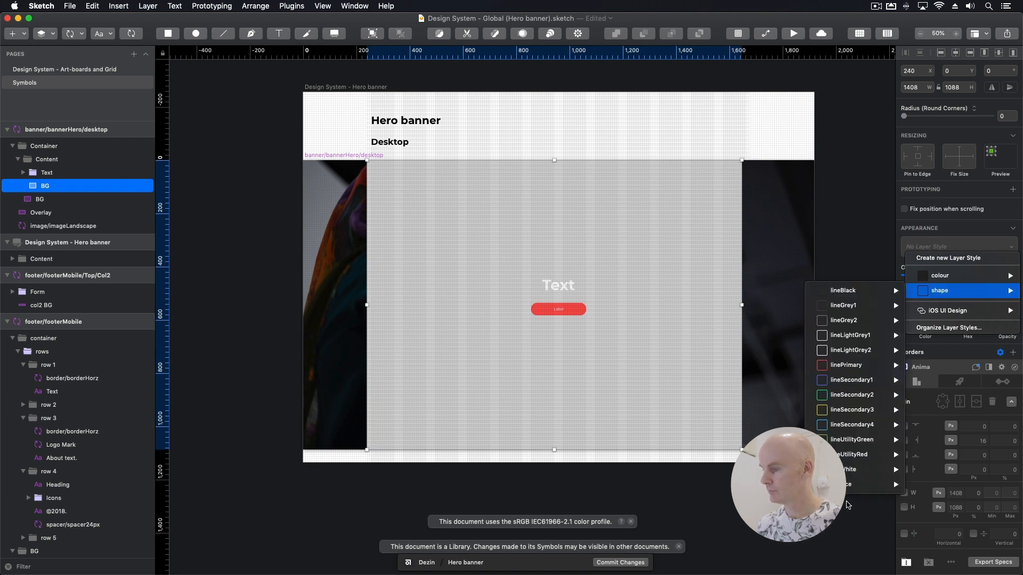
mouse_move(848, 493)
left_click(773, 484)
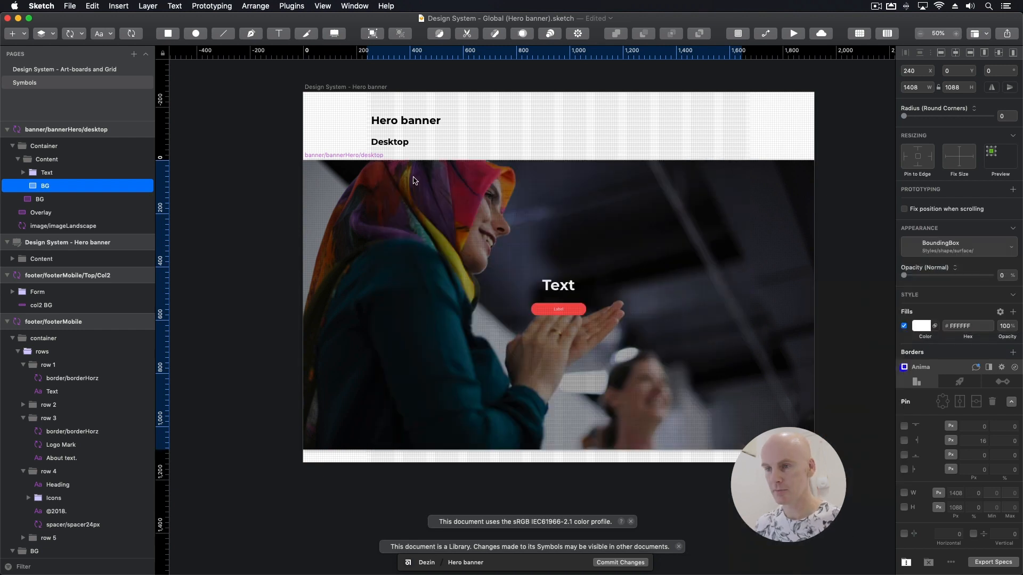
- Apply the dt/h/h1Display/White/Left text style to the Text layer inside the nested Text group
left_click(48, 173)
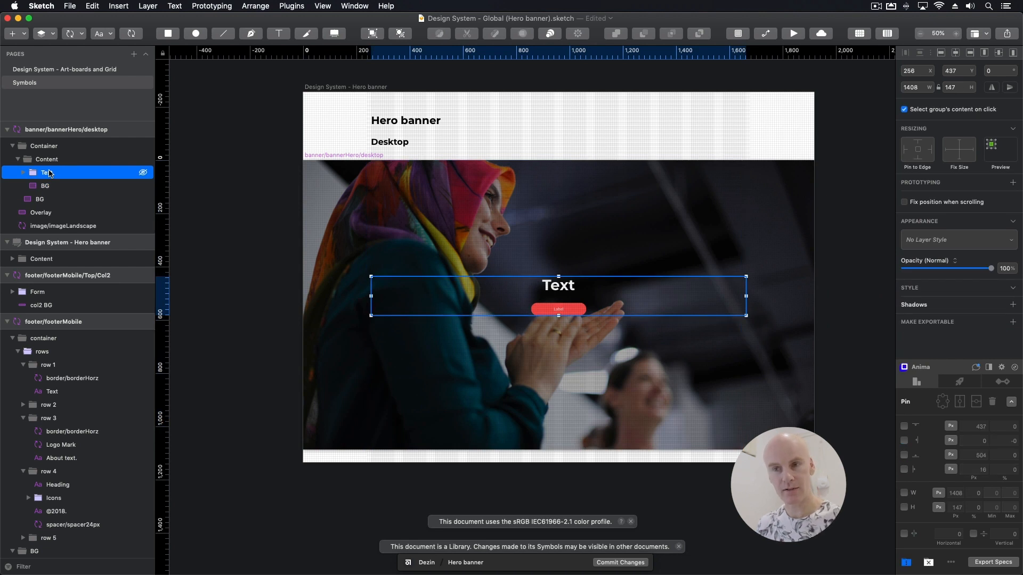
left_click(23, 173)
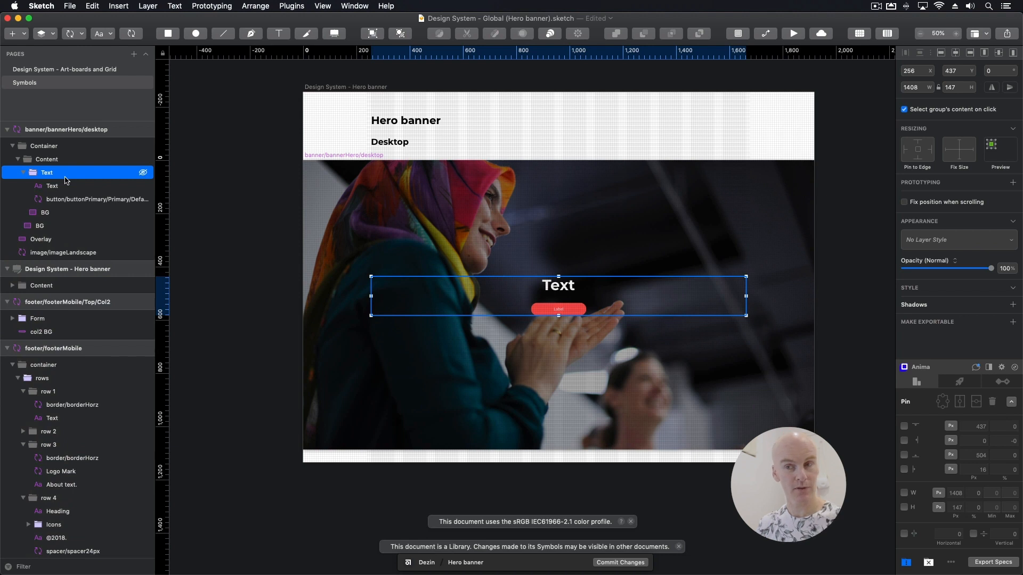
left_click(66, 185)
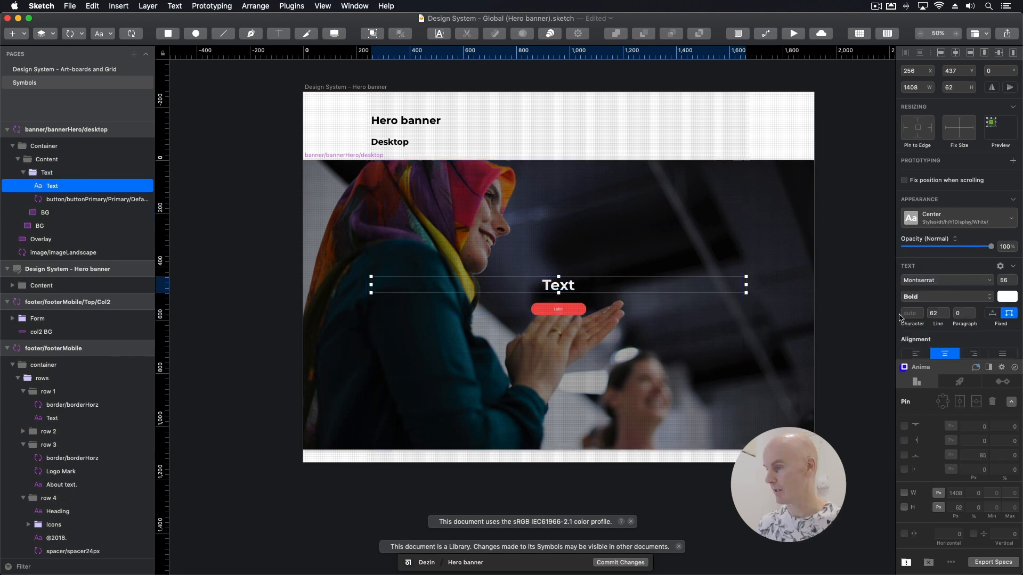
left_click(961, 220)
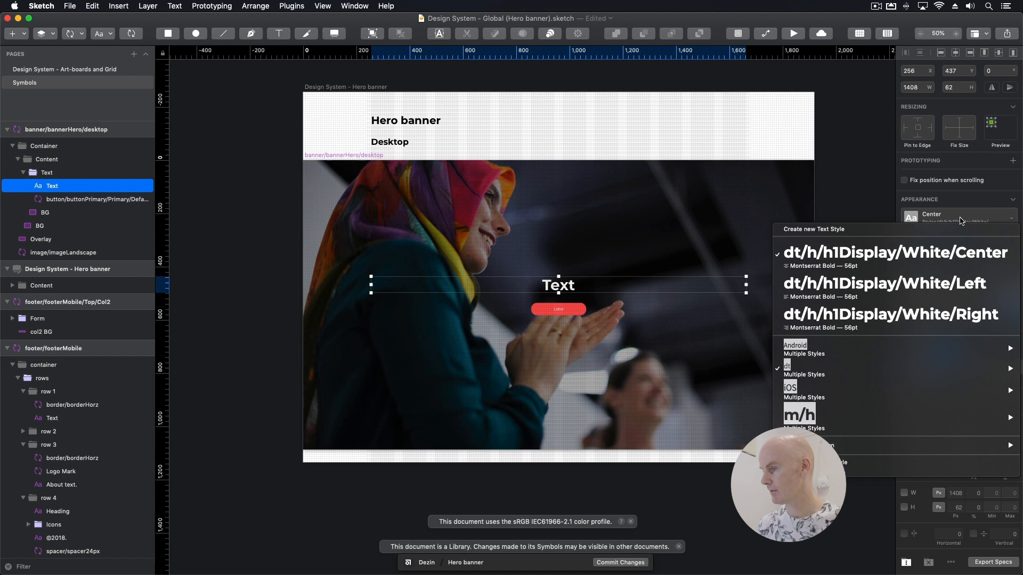
left_click(880, 281)
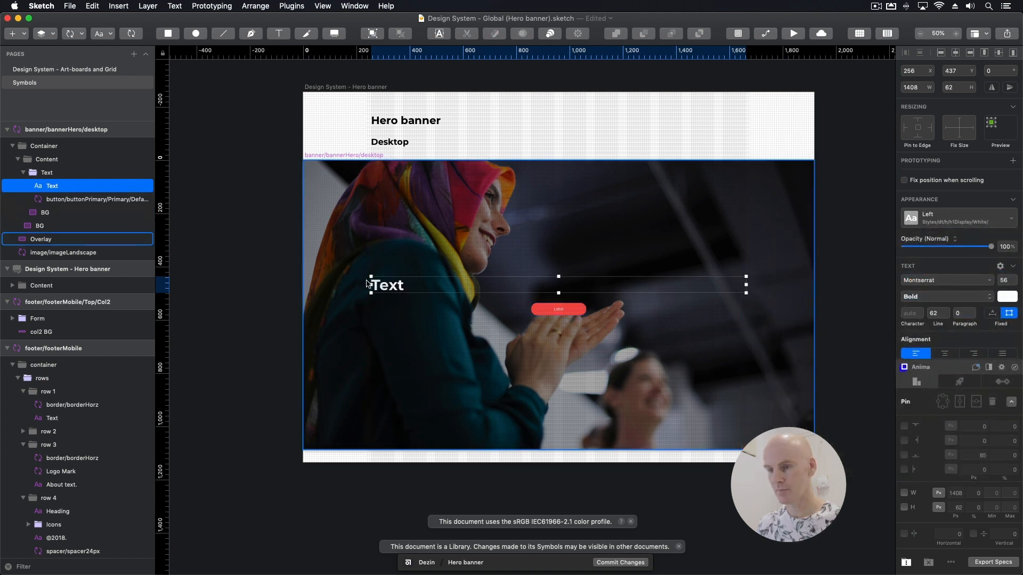
- Set the Text group's vertical Anima stack to left alignment
left_click(81, 177)
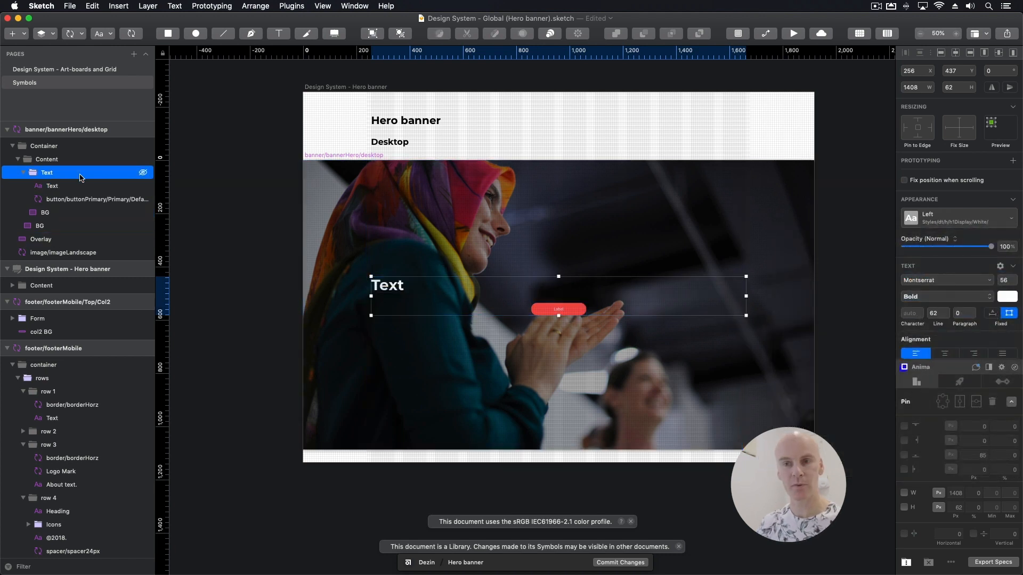
left_click(907, 564)
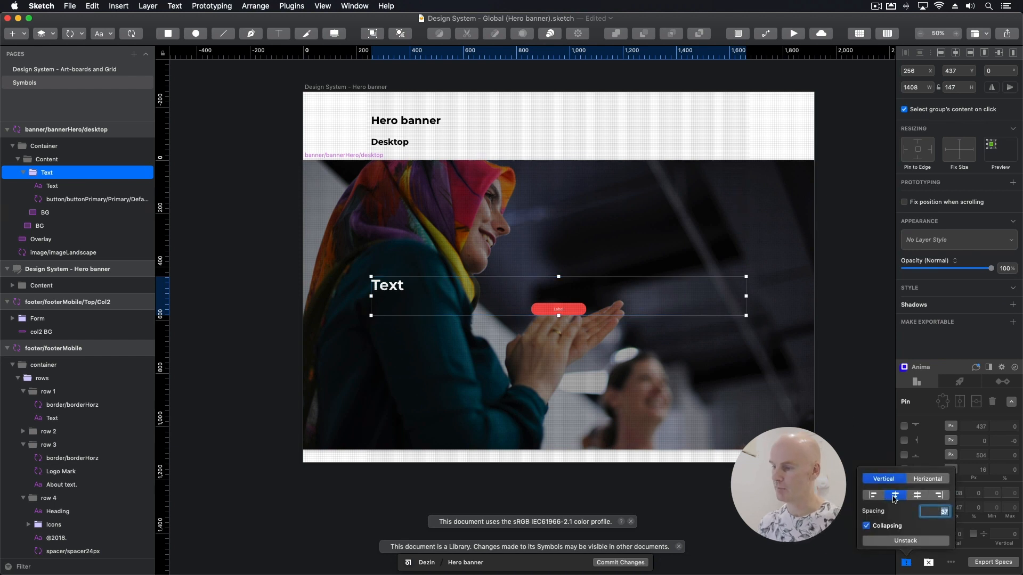
left_click(873, 495)
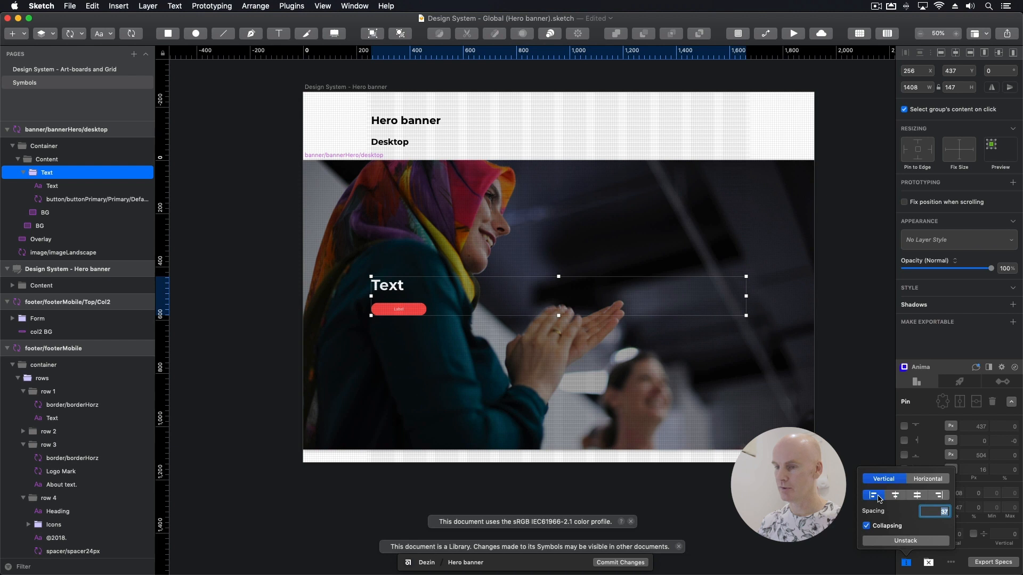
- Set the banner heading's Text layer width to 688 and save the library document
left_click(68, 188)
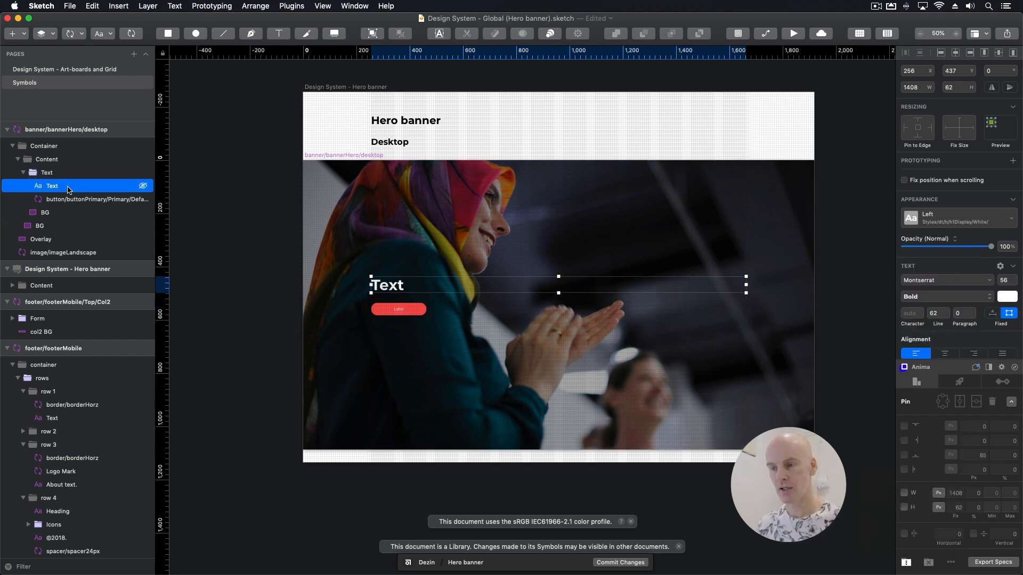
left_click(922, 87)
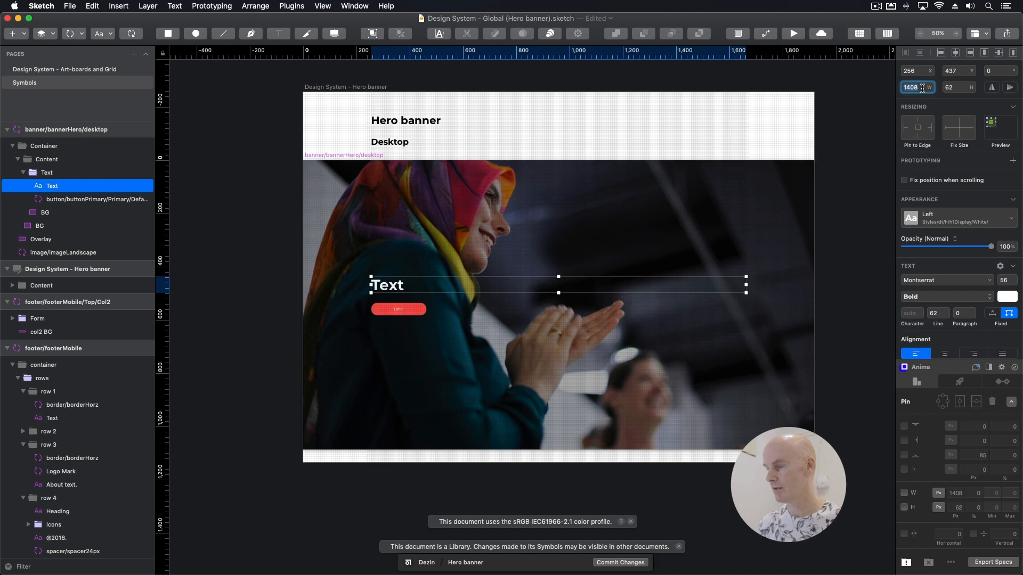
type("688")
key("Return")
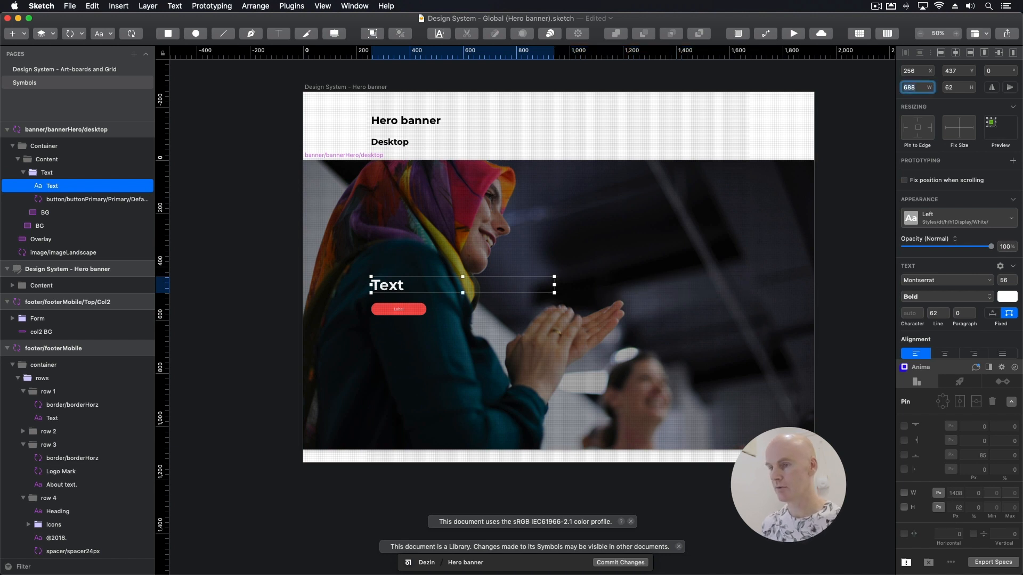
left_click(239, 192)
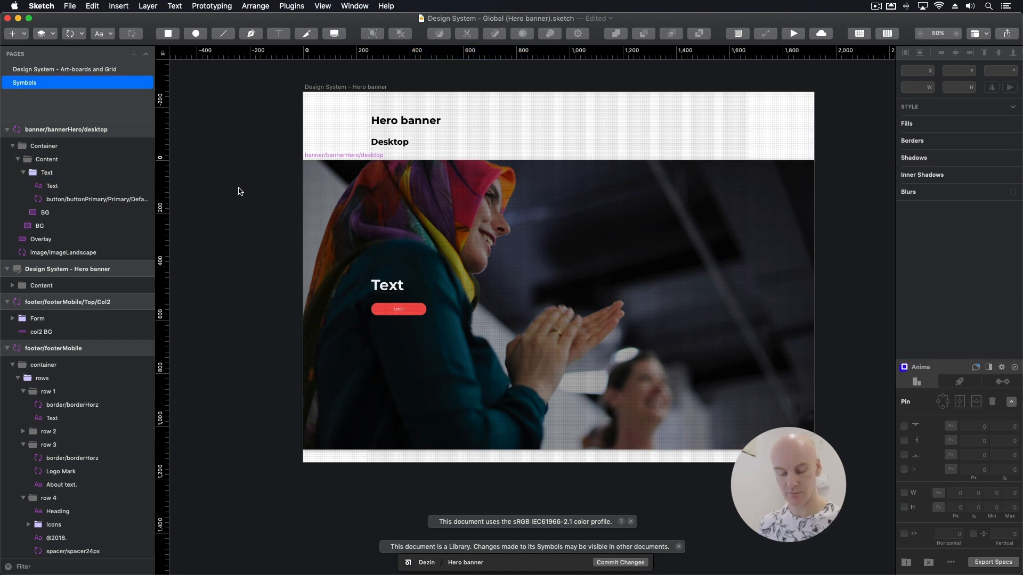
key("super+s")
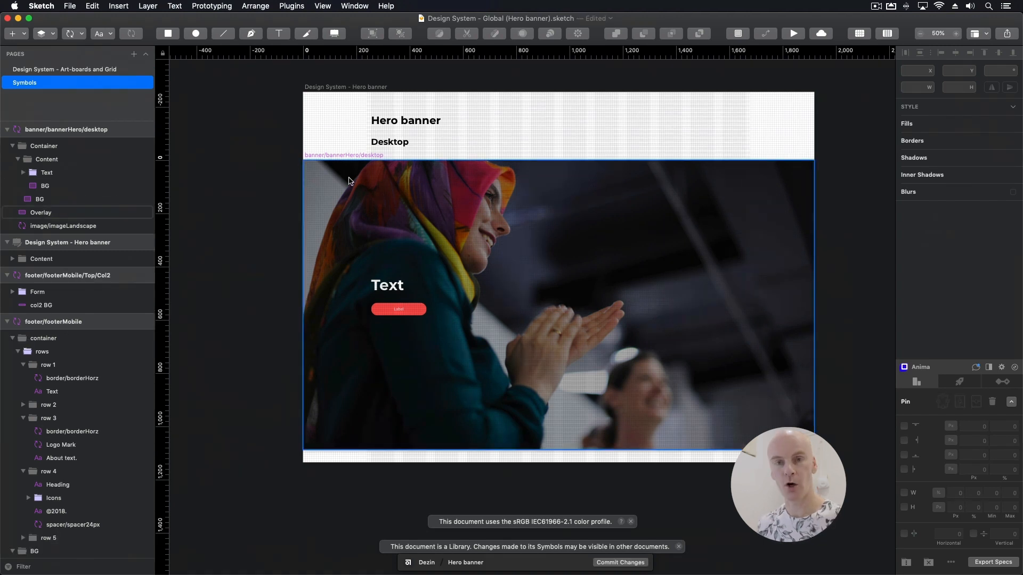
- Switch to the Hero banner designs document and update its outdated banner/bannerHero/desktop library component
key("super+grave")
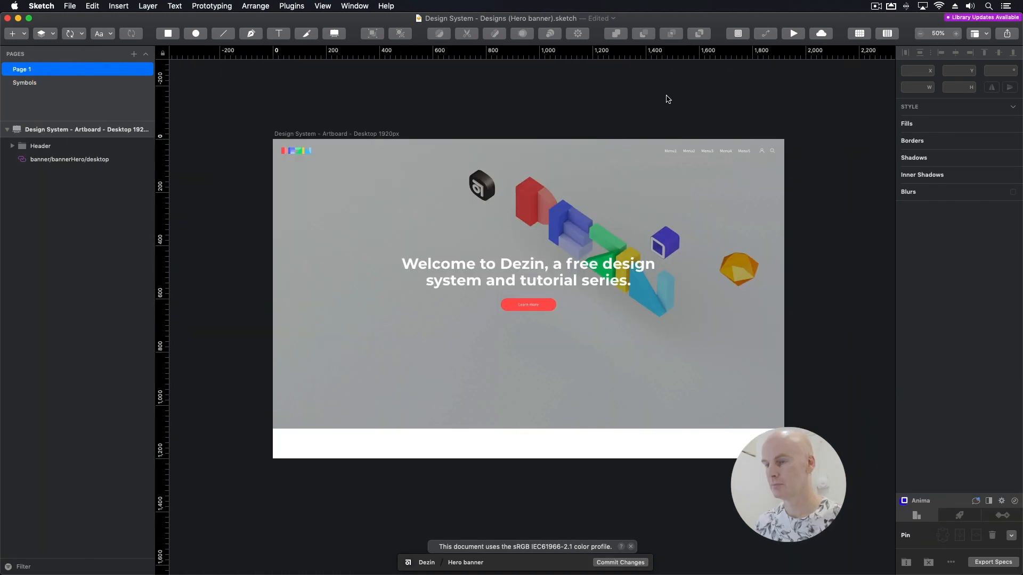
left_click(988, 18)
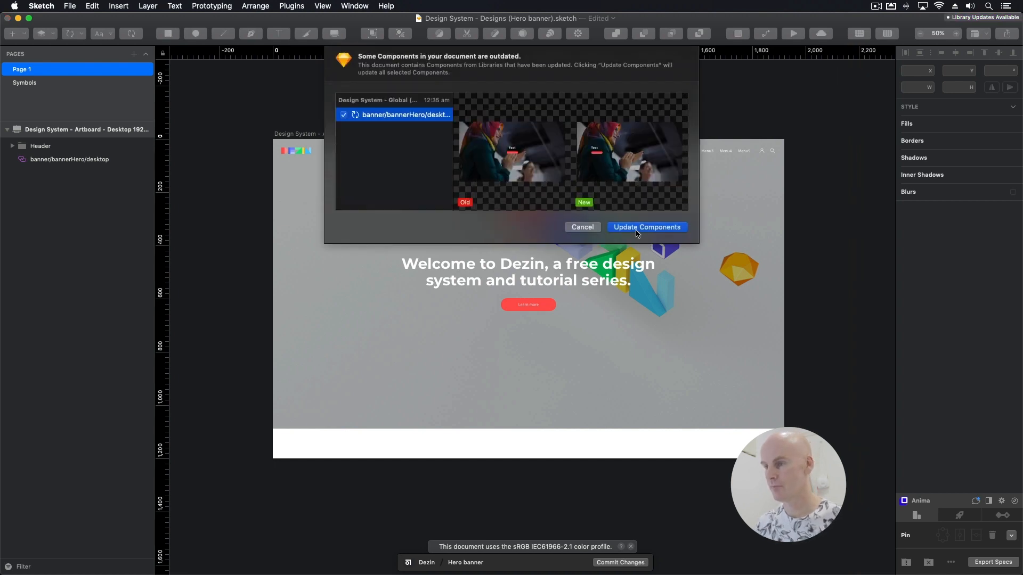
left_click(639, 228)
- Test the banner instance's responsive layout by narrowing it to 960 wide, and undo the resize
left_click(472, 254)
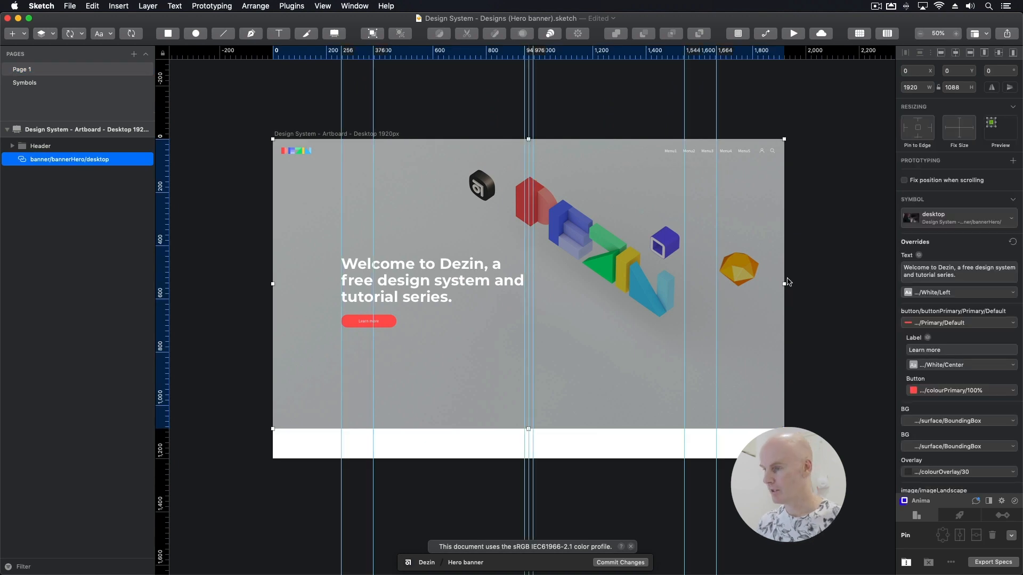
left_click_drag(784, 284, 529, 289)
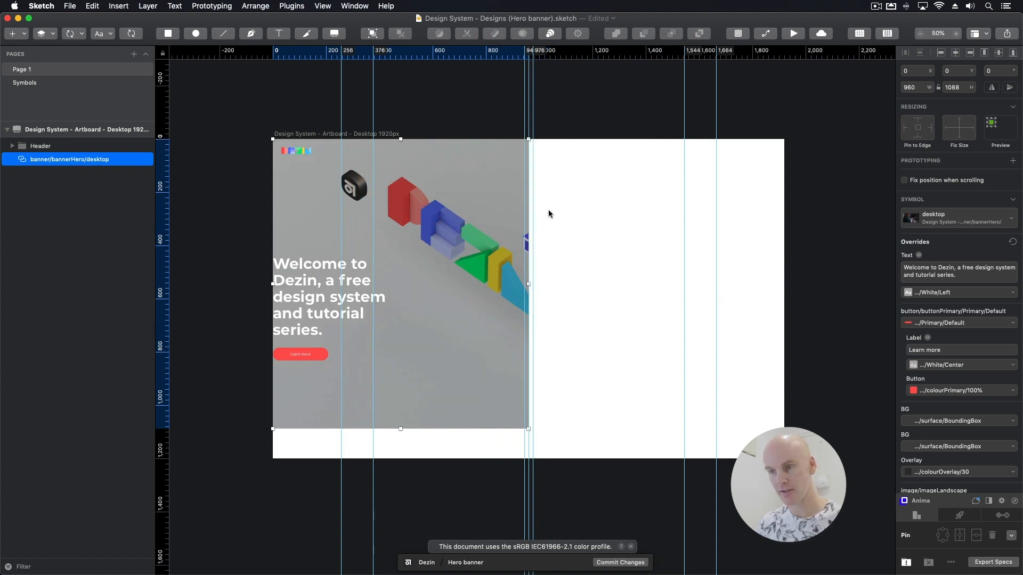
key("super+z")
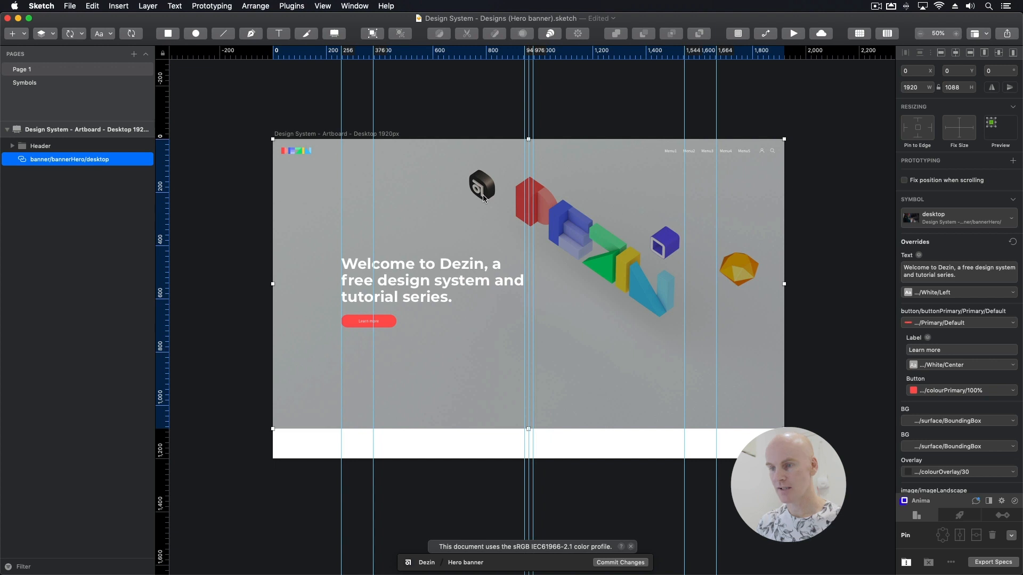
- Open the banner instance's source symbol in the library and set the width of Content's BG layer to 1408
double_click(484, 197)
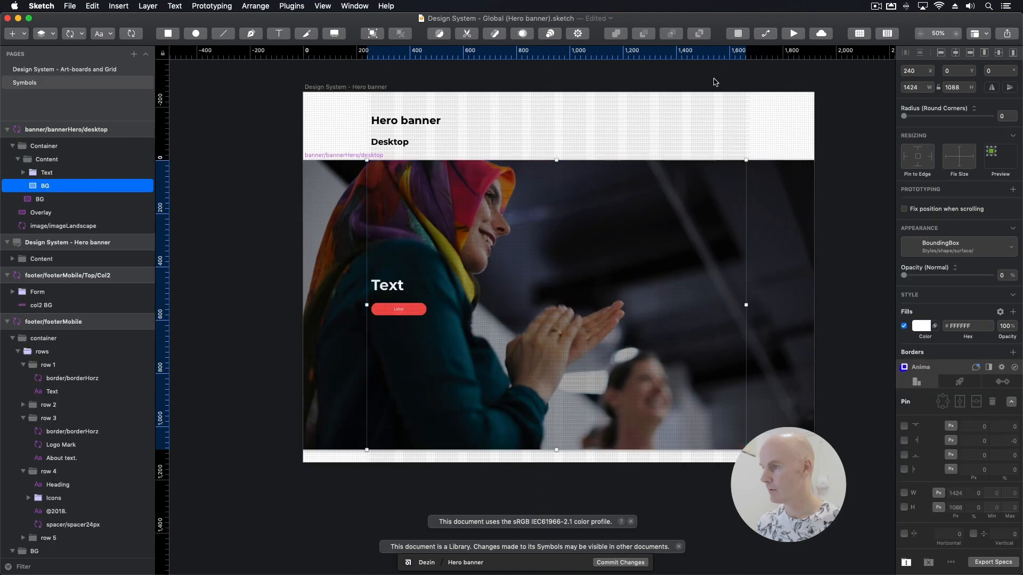
left_click(909, 88)
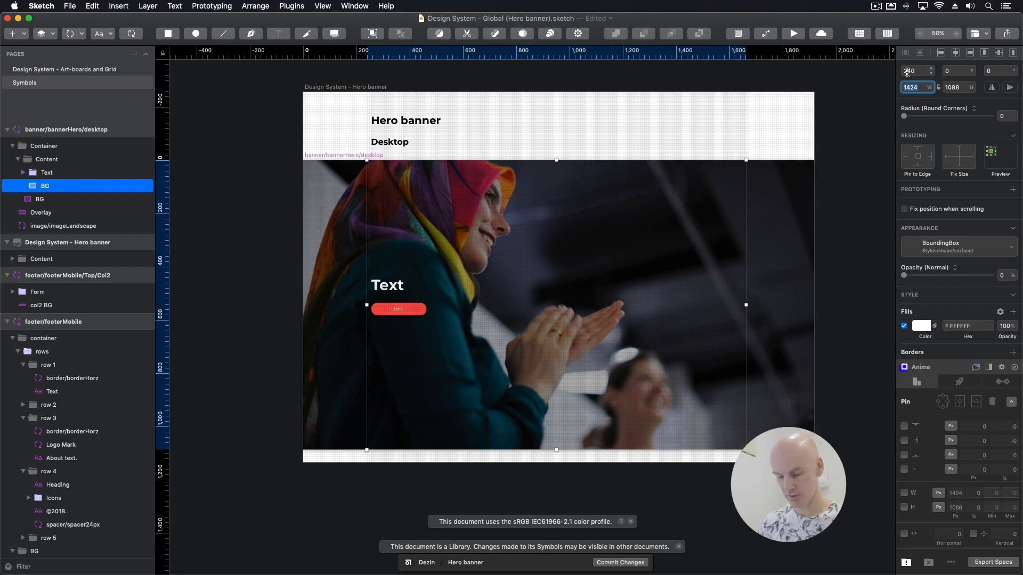
type("1")
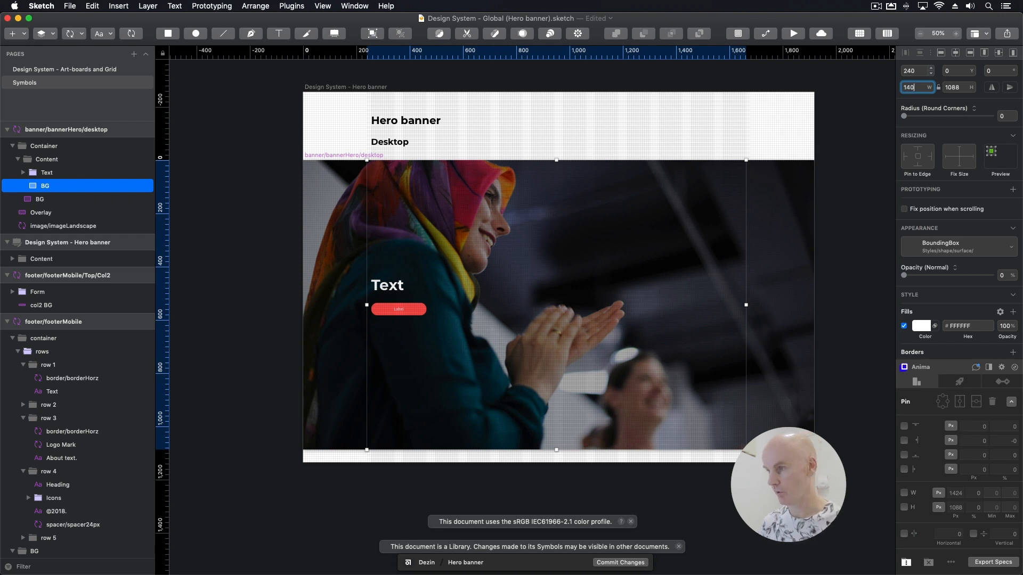
key("Return")
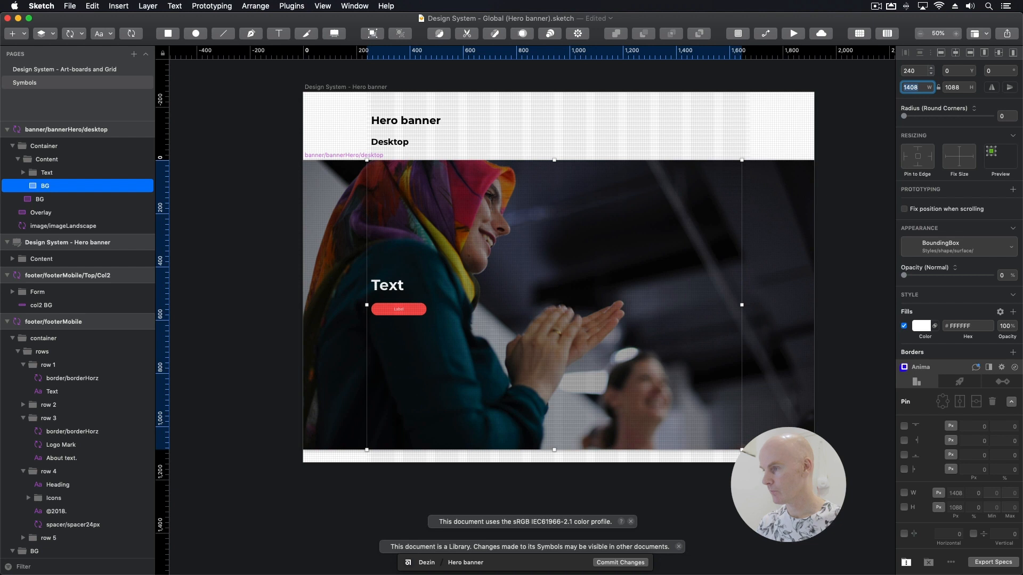
- Centre Content's BG layer horizontally, pin the Content group to the banner's left and right edges, and save the library document
left_click(956, 54)
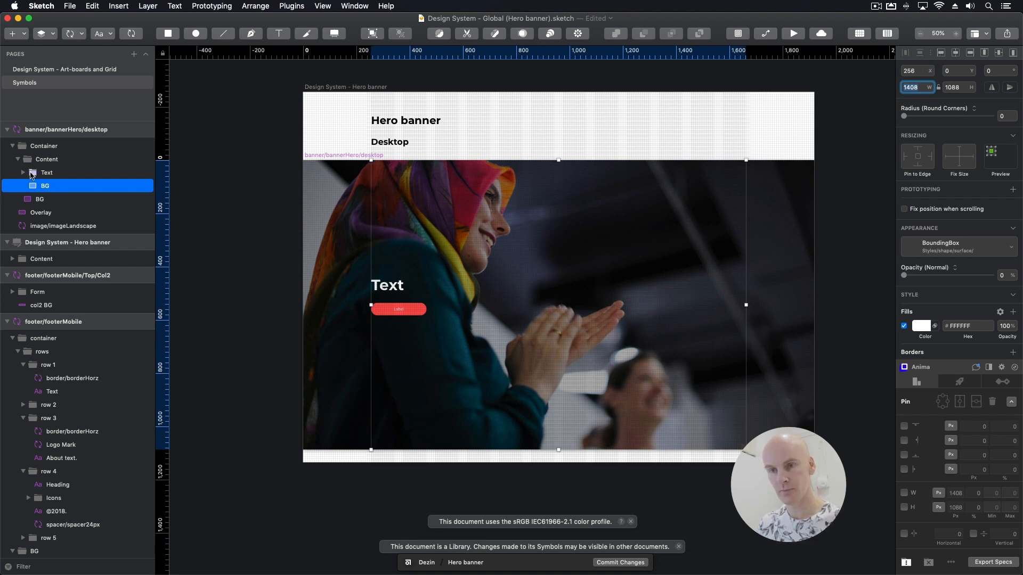
left_click(57, 161)
left_click(904, 440)
left_click(903, 469)
key("super+s")
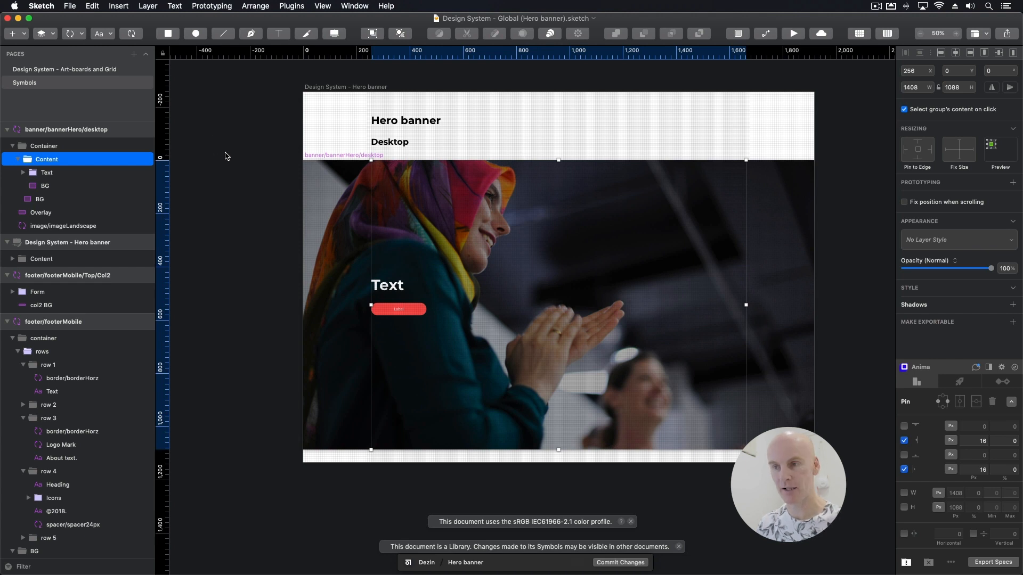
- Switch back to the Hero banner designs document and update its banner/bannerHero/desktop component from the library
key("super+grave")
left_click(986, 18)
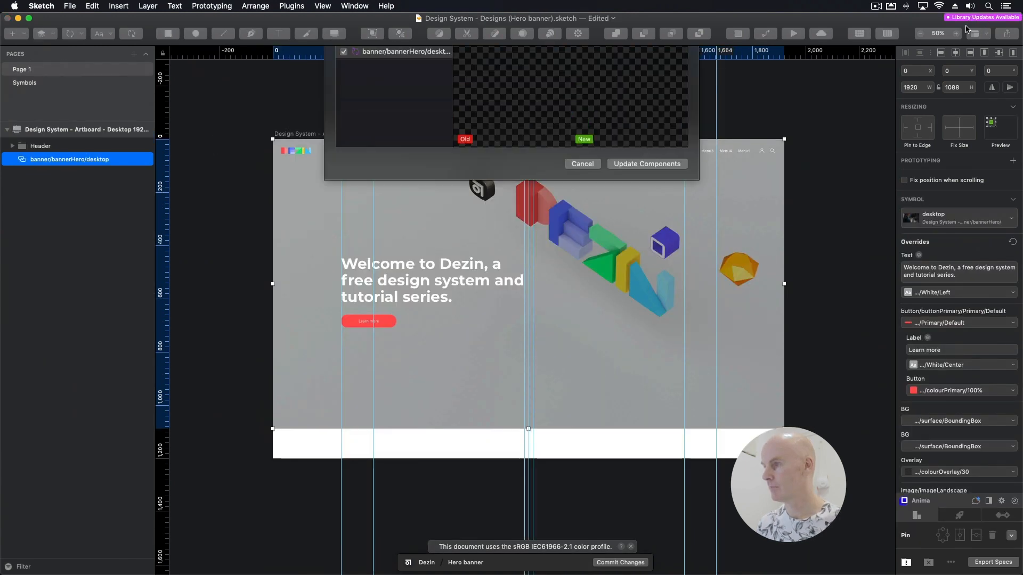
left_click(647, 228)
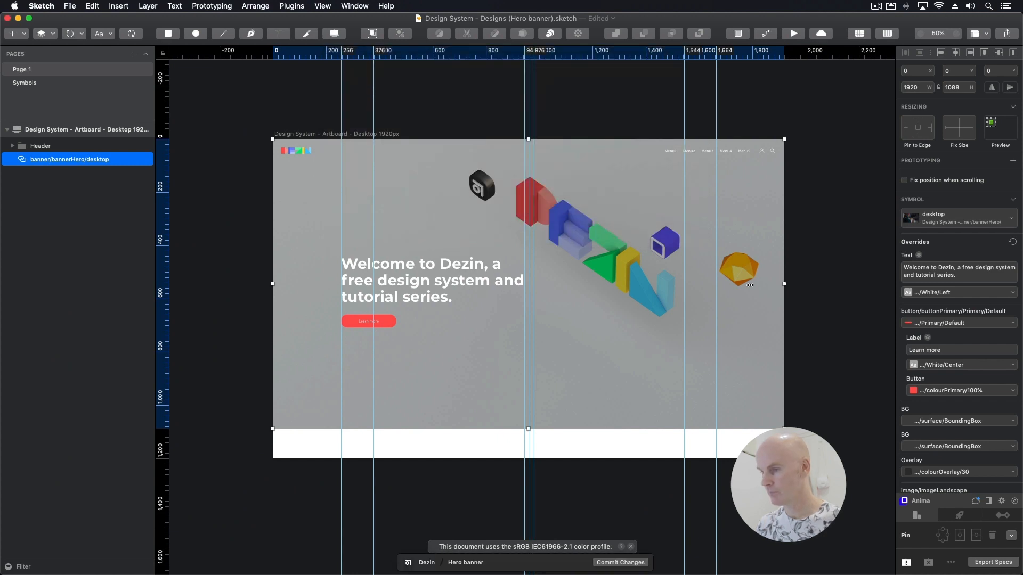
- Test the updated banner instance's responsive layout by narrowing it to 1016 wide, and undo the resize
left_click_drag(672, 288, 540, 292)
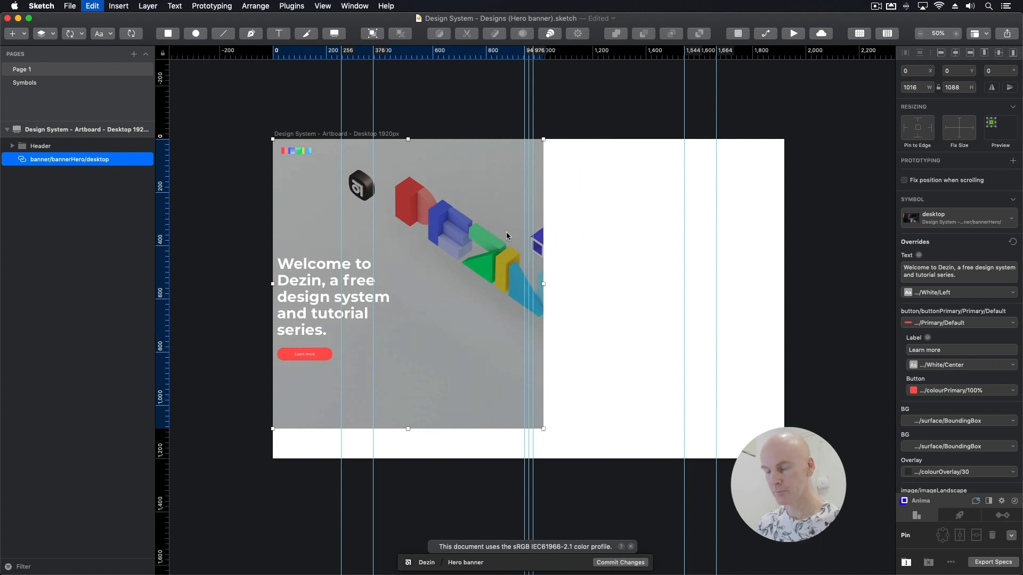
key("super+z")
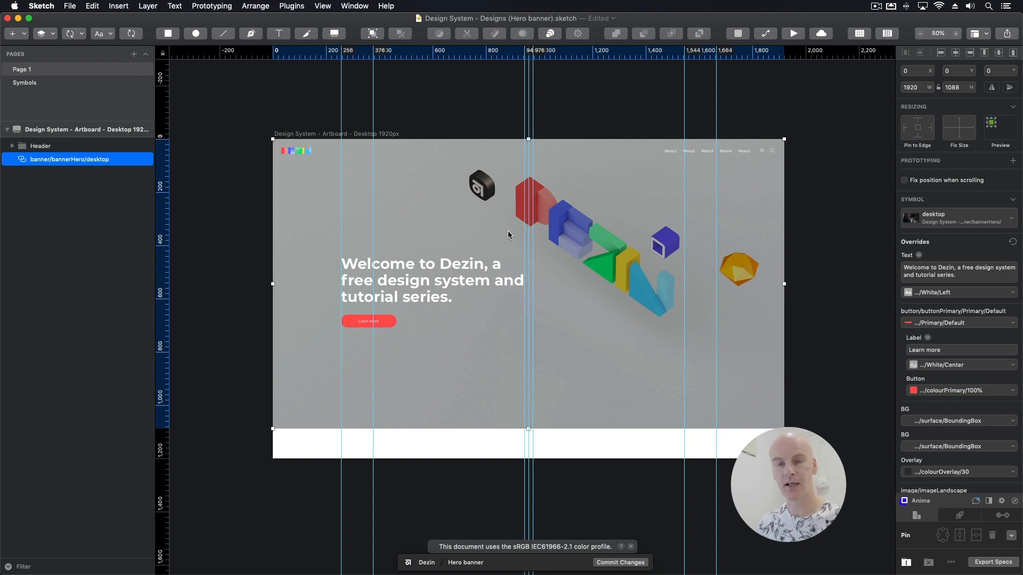
- Open the banner instance's source symbol in the library and delete its Overlay layer
double_click(507, 232)
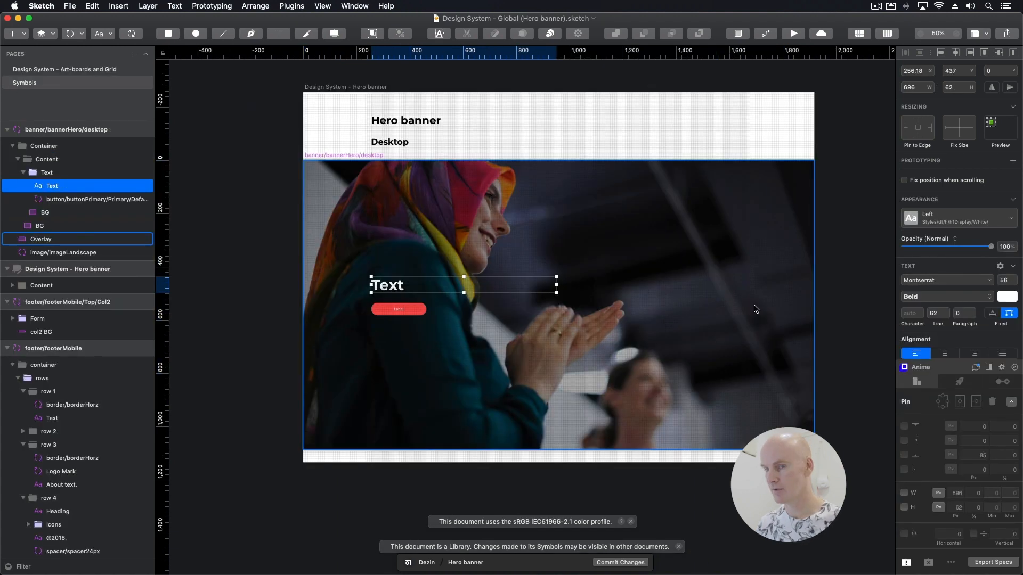
key("Delete")
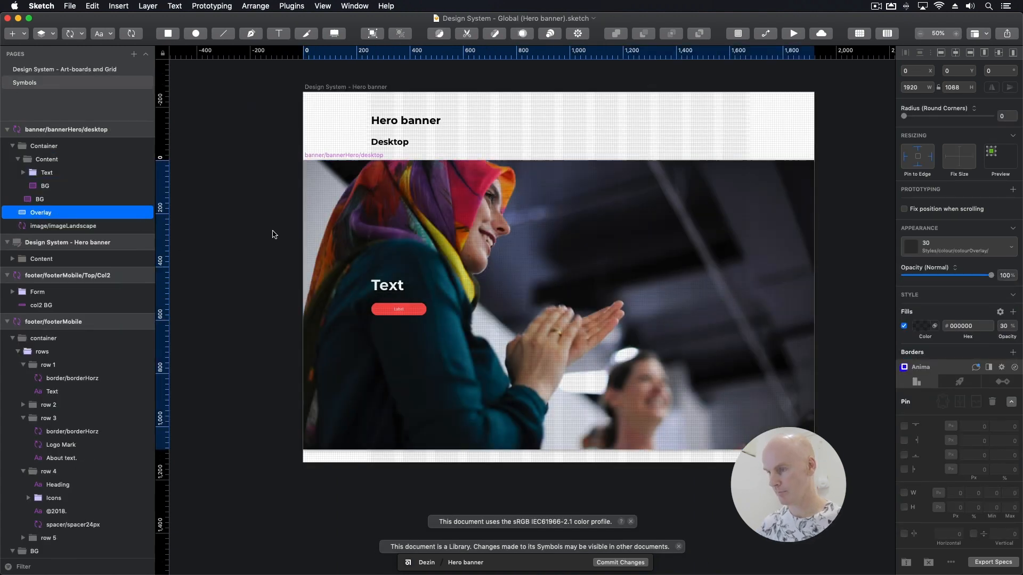
- Apply the dt/h/h1Display/Black/Left text style to the banner symbol's heading Text layer
left_click(372, 283)
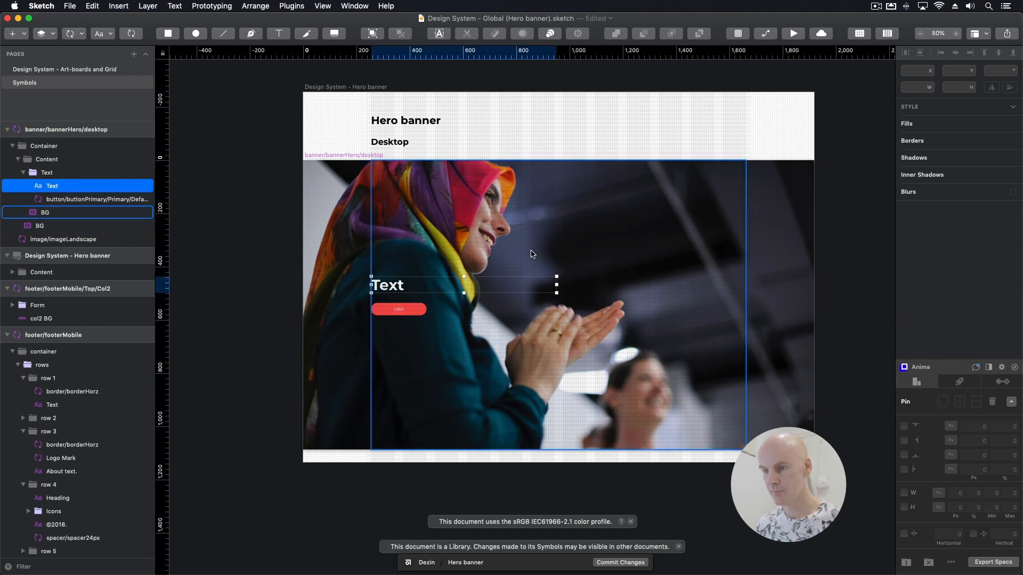
left_click(950, 220)
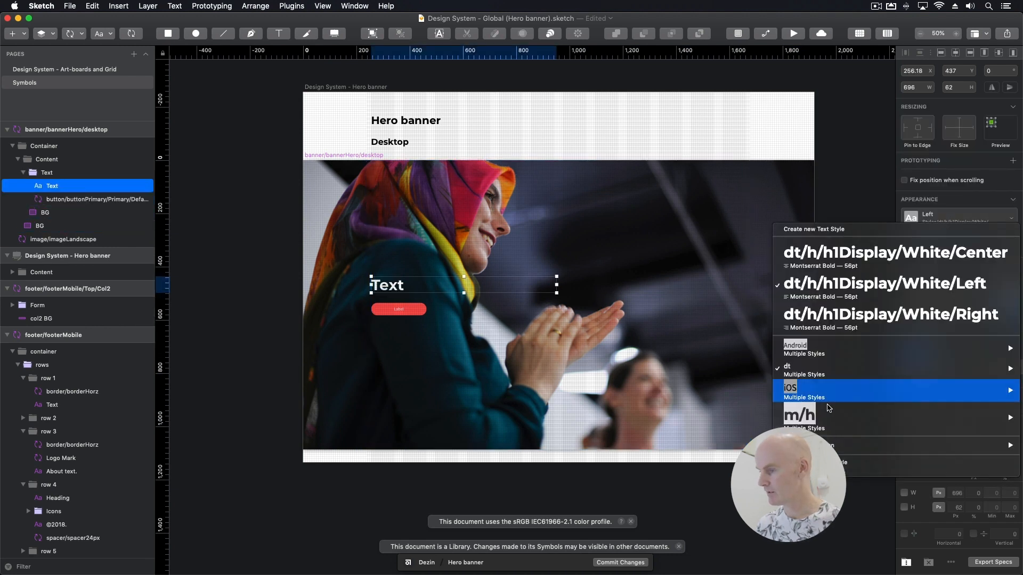
mouse_move(799, 370)
mouse_move(719, 405)
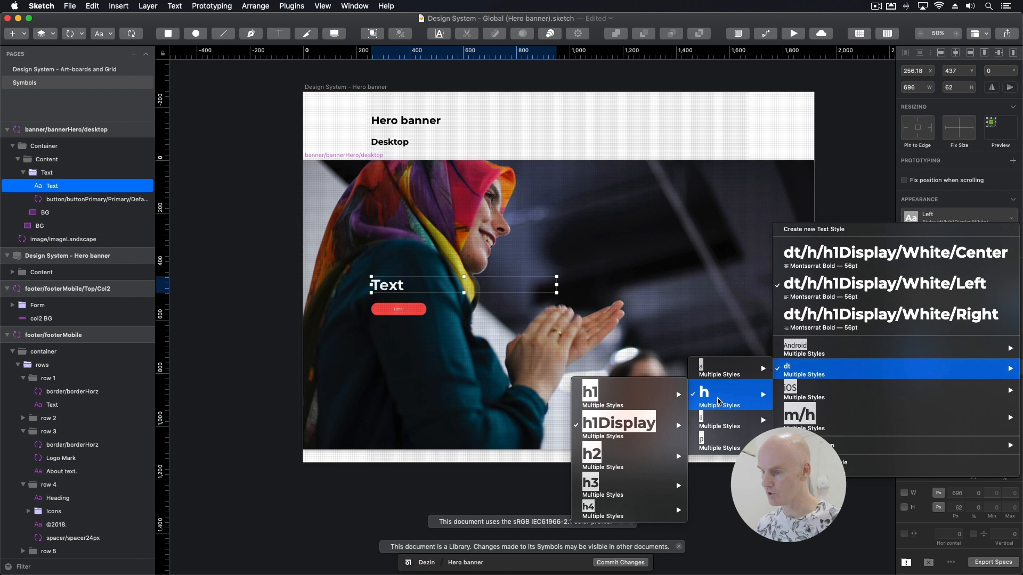
mouse_move(627, 425)
mouse_move(549, 425)
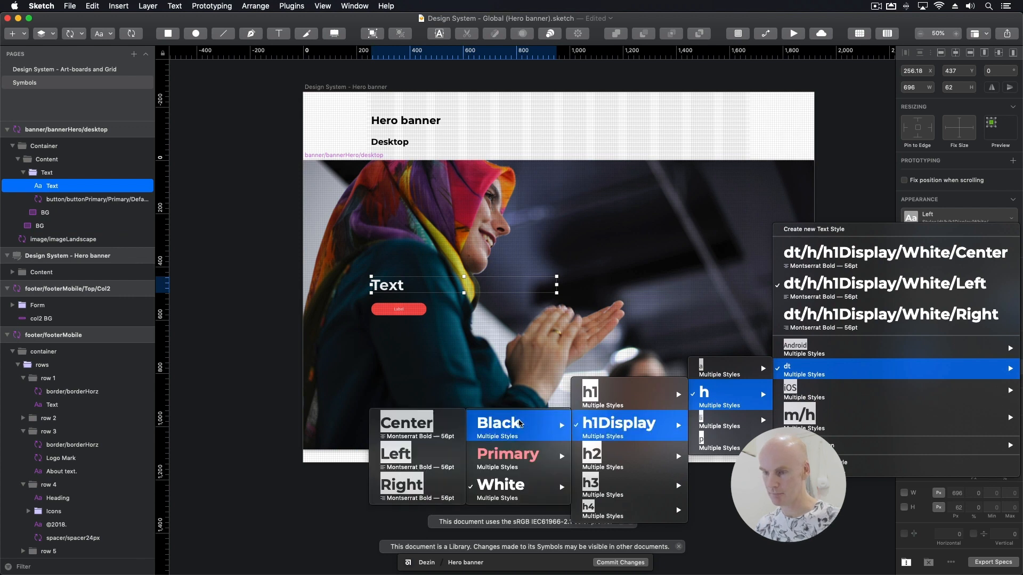
left_click(431, 451)
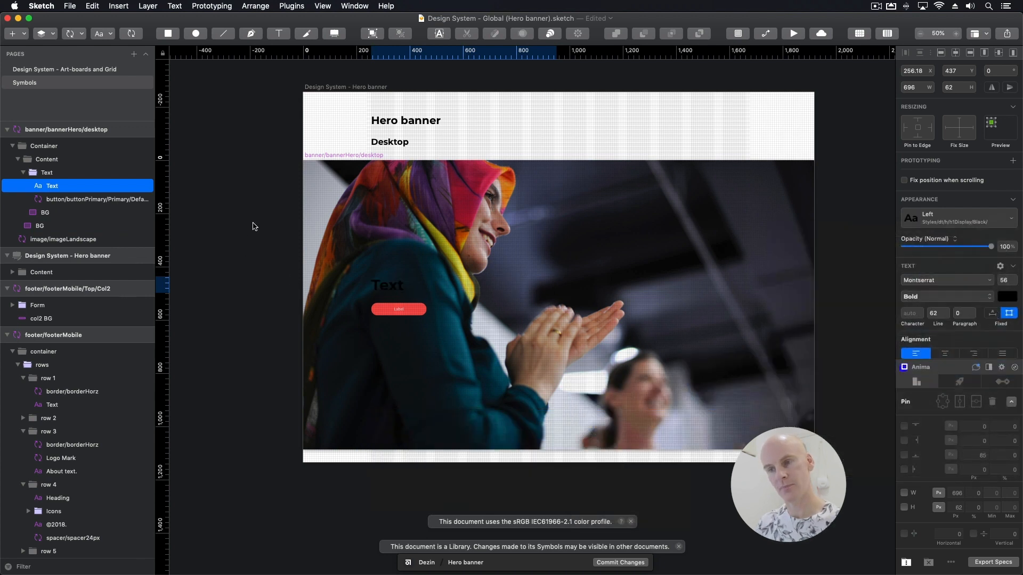
left_click(254, 226)
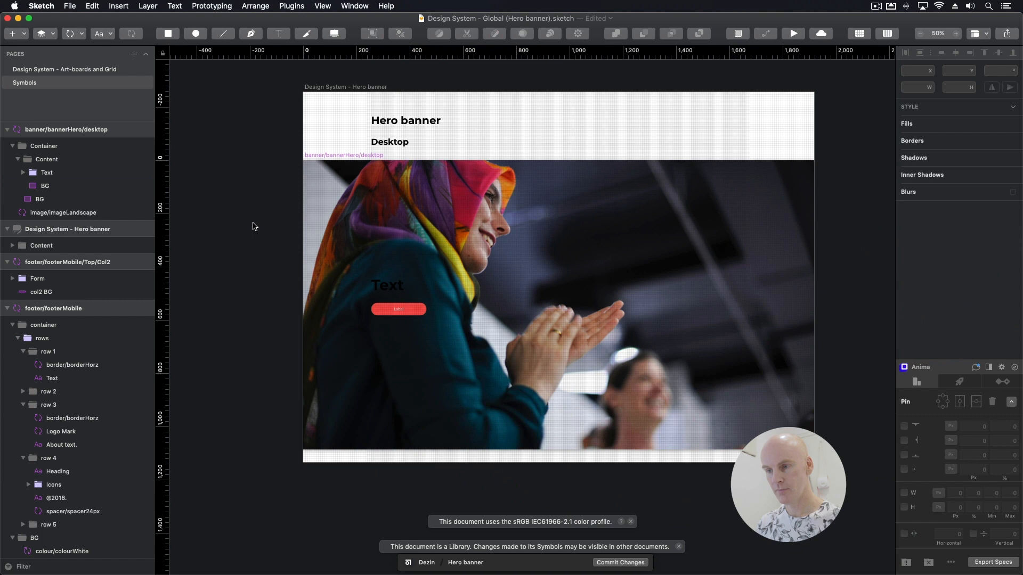
- Group the banner's primary button on its own and name the group CTAs
left_click(404, 310, "super")
key("super+0")
key("super+plus")
left_click_drag(568, 293, 368, 249)
key("super+minus")
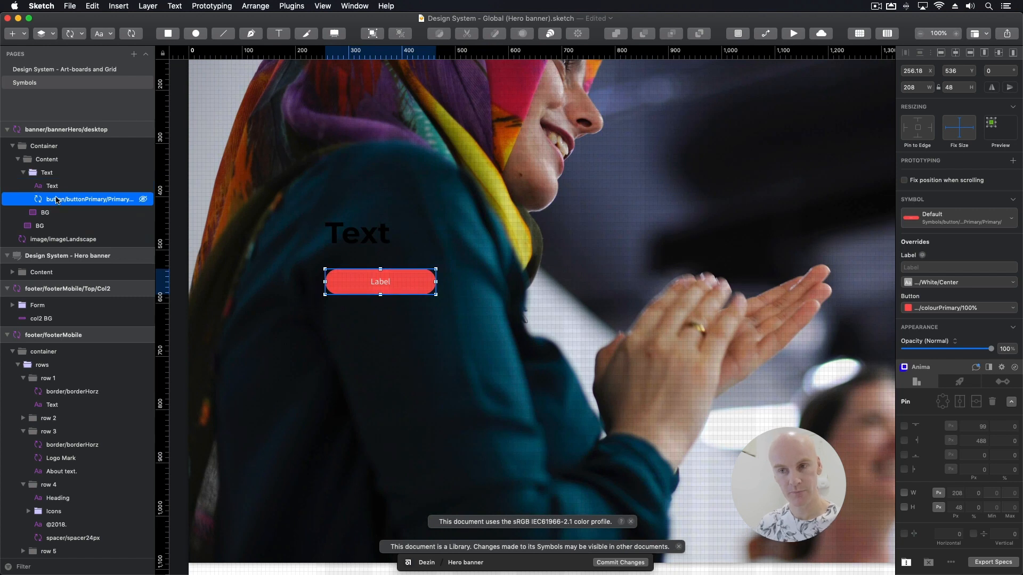
key("alt+super+b")
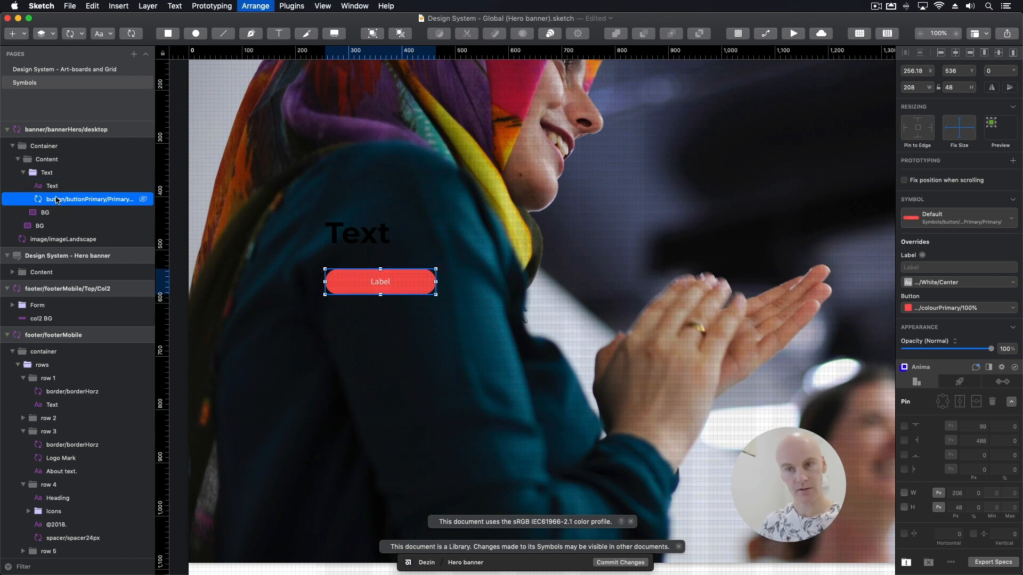
double_click(85, 199)
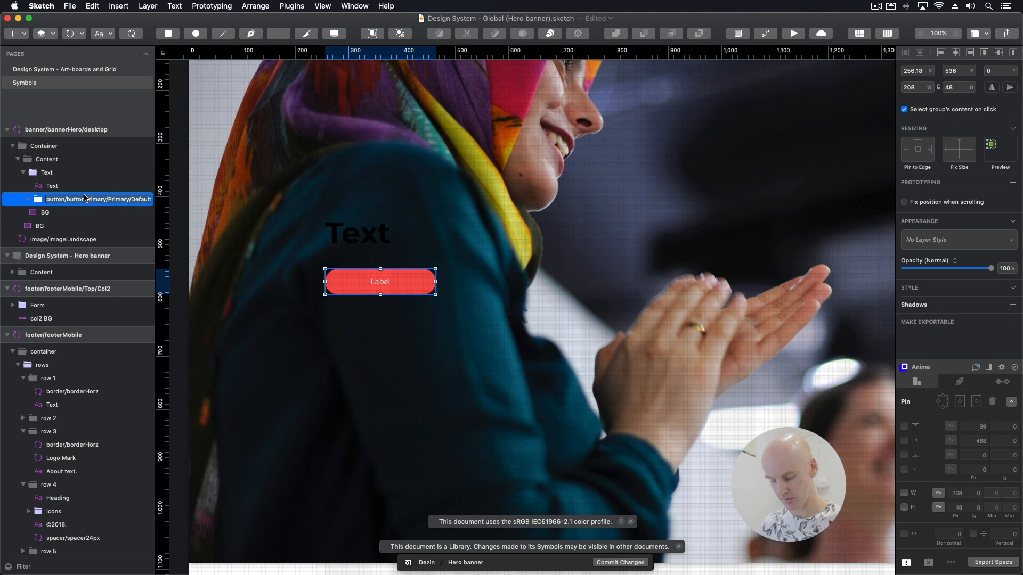
type("CTAs")
key("Return")
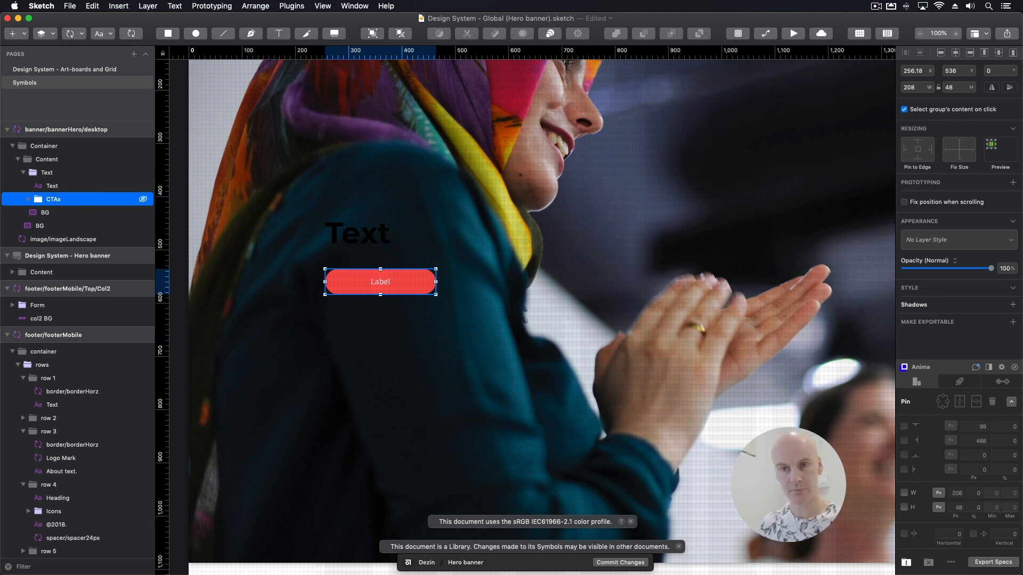
- Insert the button/buttonSecondary/Black/Default symbol into the CTAs group beside the primary button
left_click(27, 199)
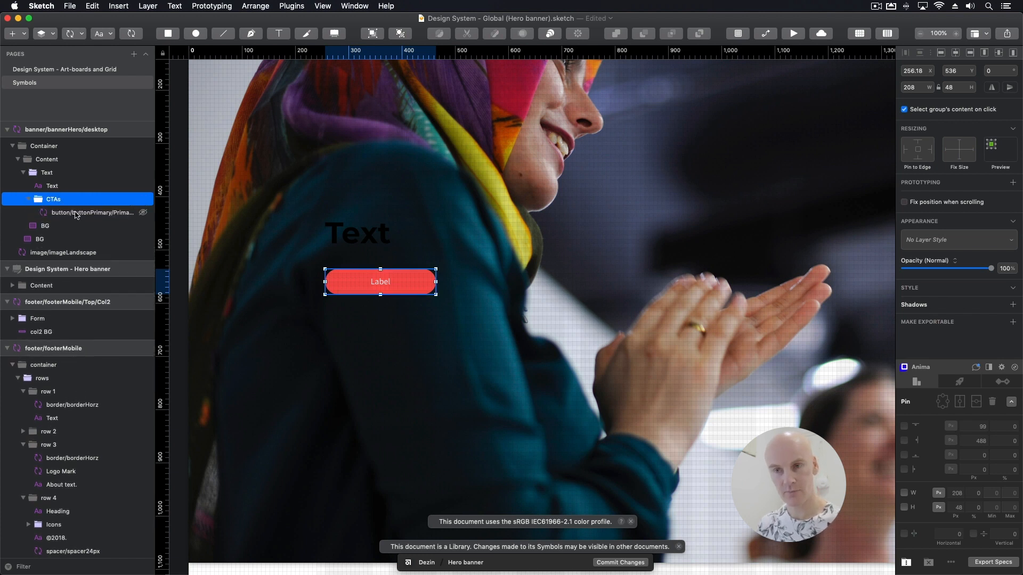
left_click(75, 213)
left_click(70, 34)
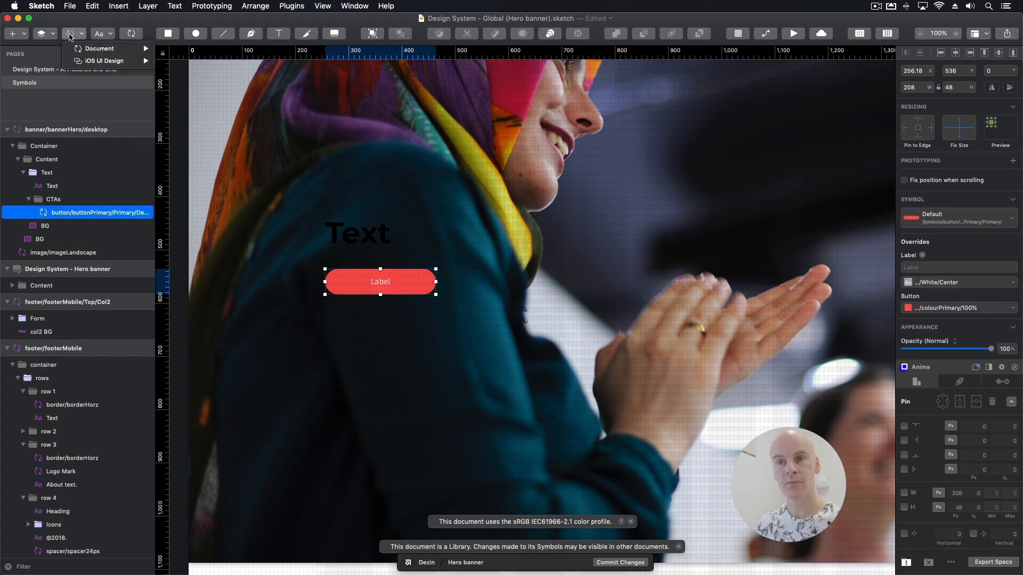
mouse_move(100, 49)
mouse_move(191, 109)
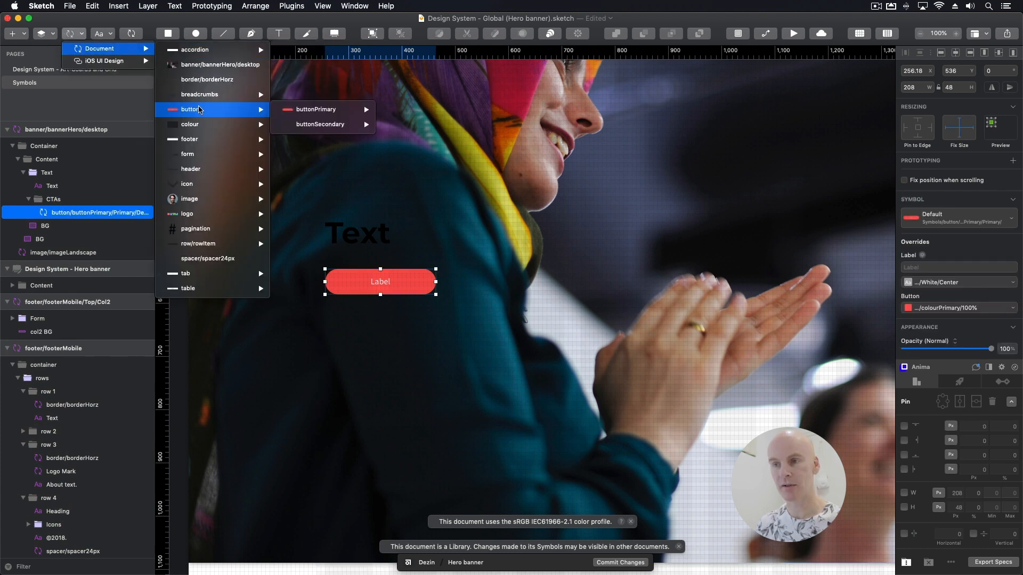
mouse_move(342, 129)
mouse_move(416, 127)
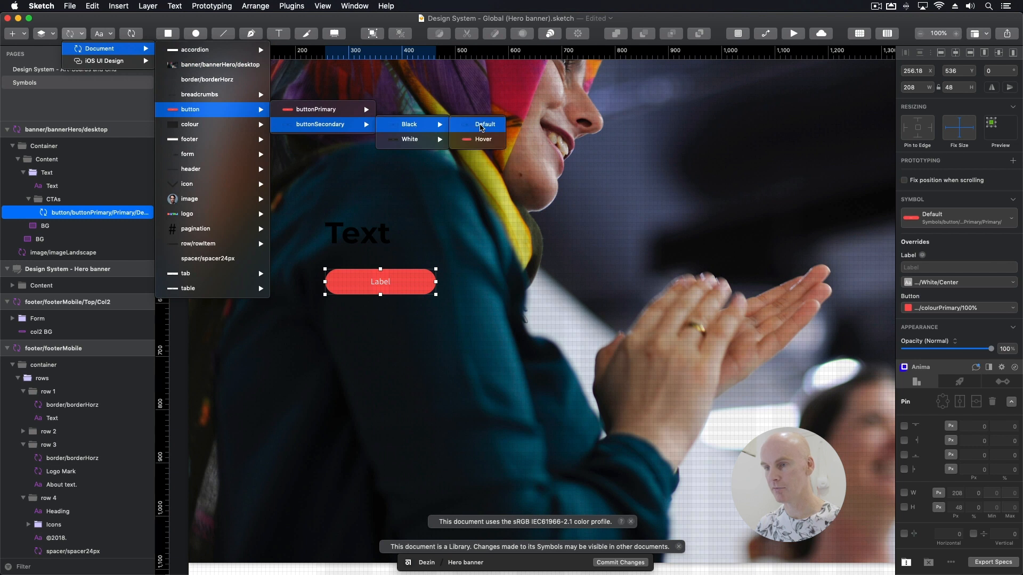
left_click(481, 125)
left_click(497, 275)
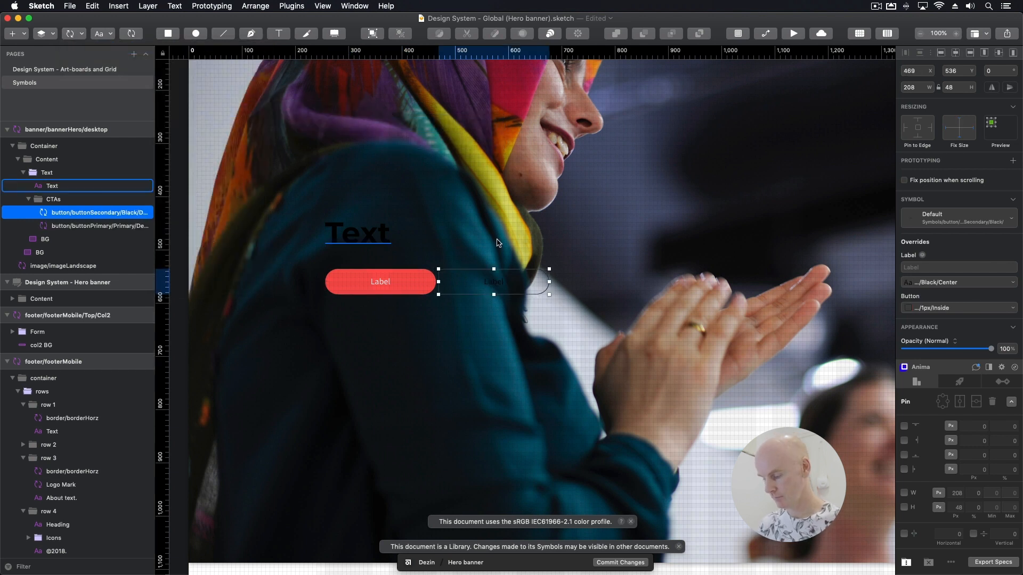
- Space the secondary button 16 px to the right of the primary button and place its layer below buttonPrimary's in the CTAs group
key("super+plus")
key("super+2")
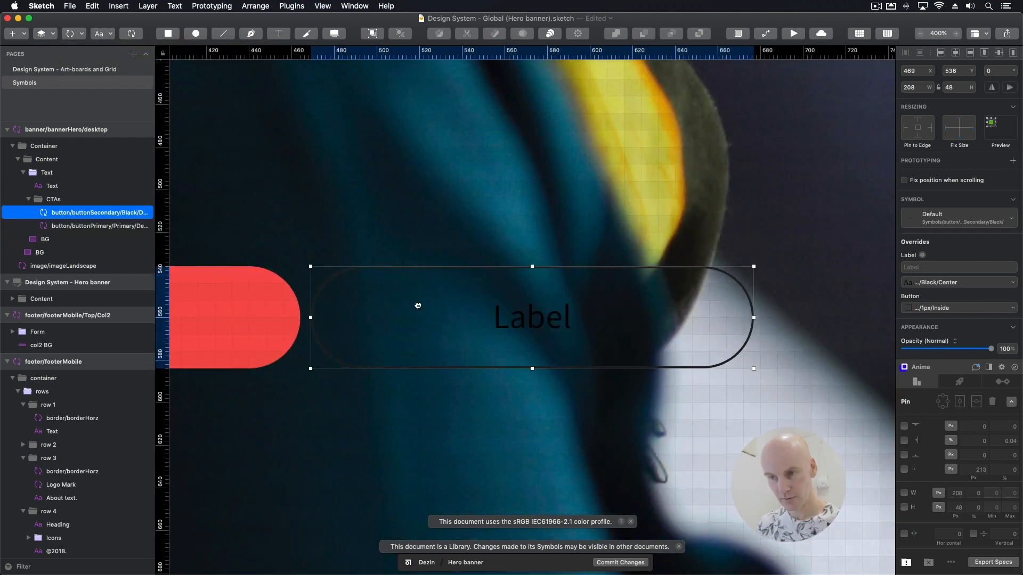
left_click_drag(418, 304, 405, 307)
key("shift+Right")
key("shift+Right")
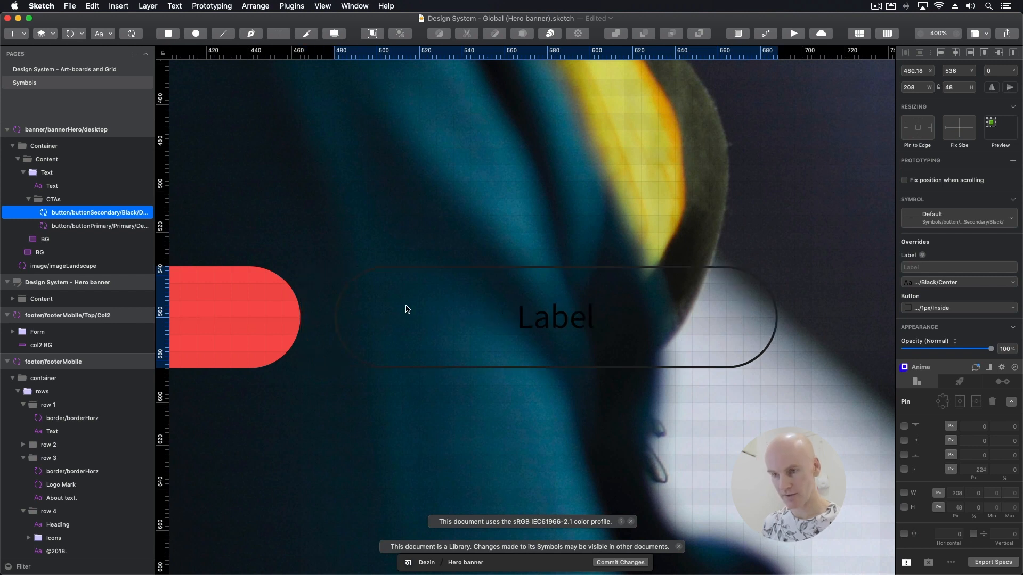
key("alt")
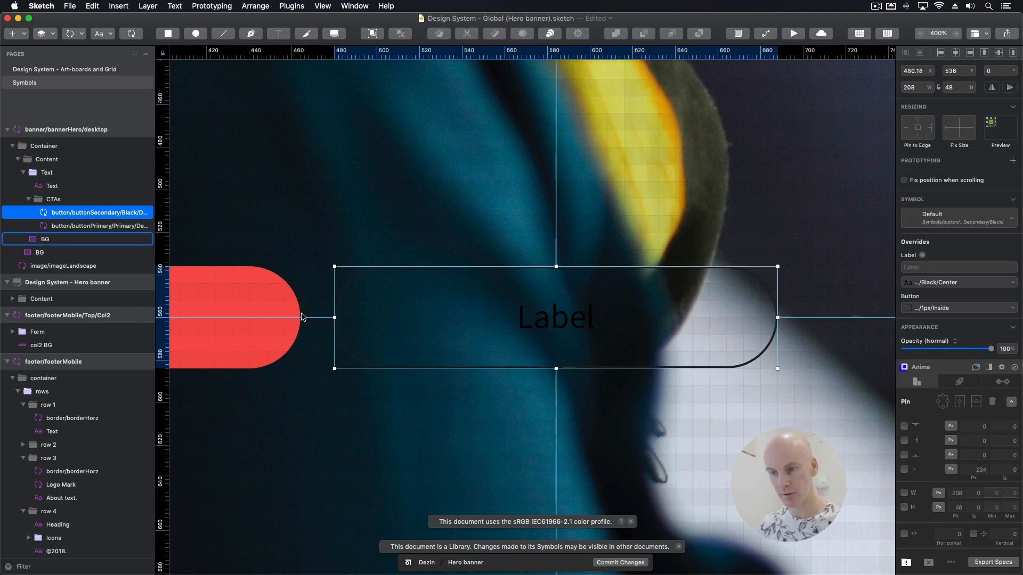
key("super+0")
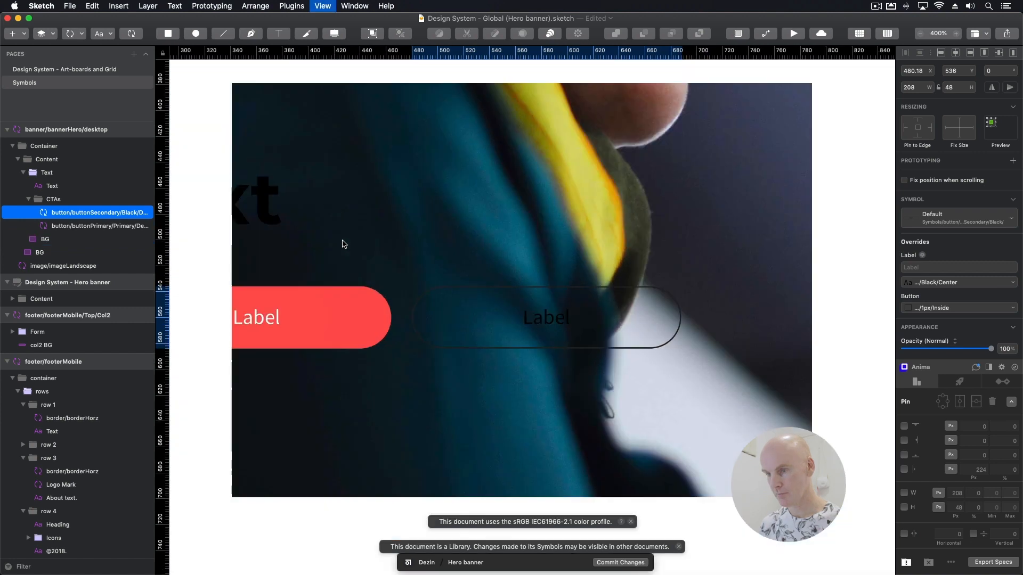
left_click_drag(342, 240, 366, 201)
left_click_drag(77, 216, 77, 237)
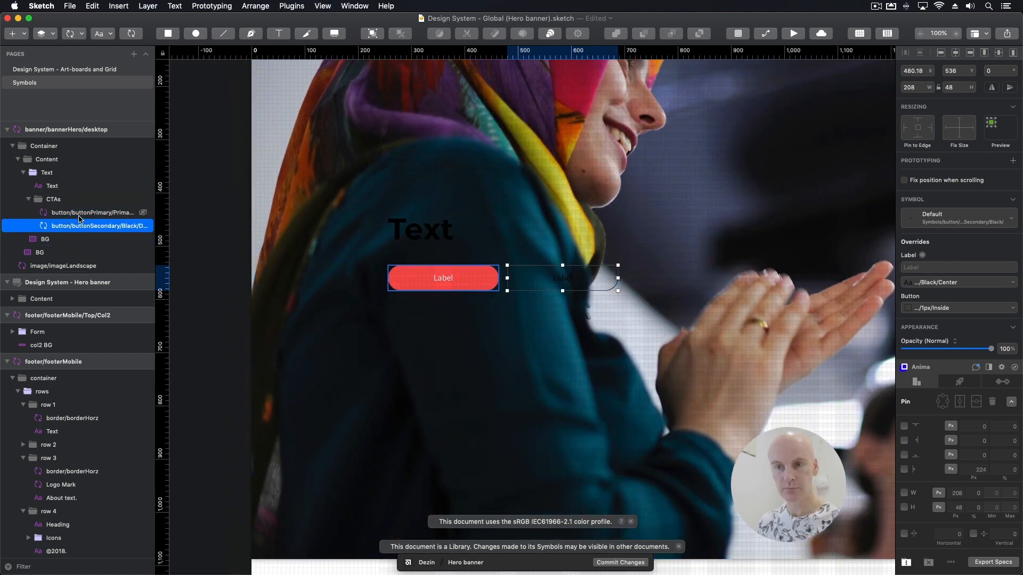
- Shorten the primary button layer's name to buttonPrimary
left_click(66, 217)
double_click(71, 214)
left_click_drag(71, 213, 33, 212)
key("BackSpace")
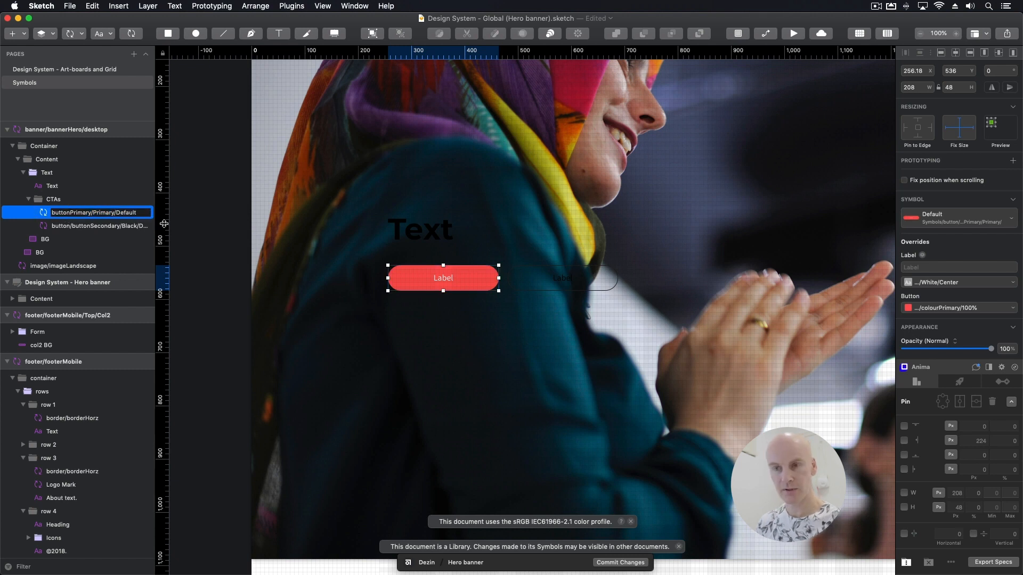
left_click(93, 213)
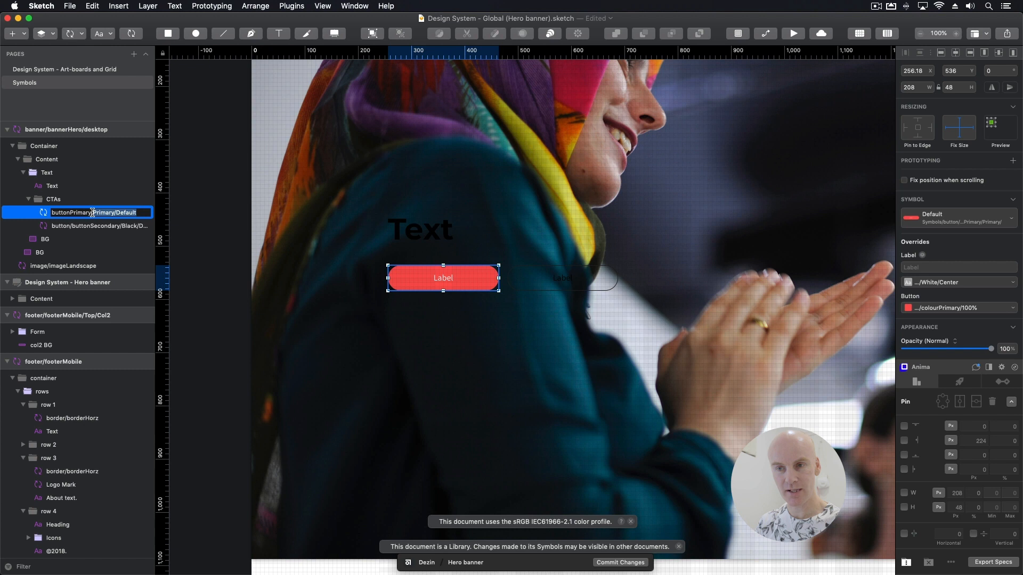
key("BackSpace")
key("Return")
- Shorten the secondary button layer's name to buttonSecondary
left_click(88, 226)
double_click(71, 226)
left_click(71, 226)
left_click_drag(72, 226, 30, 226)
key("BackSpace")
left_click_drag(142, 226, 100, 226)
key("BackSpace")
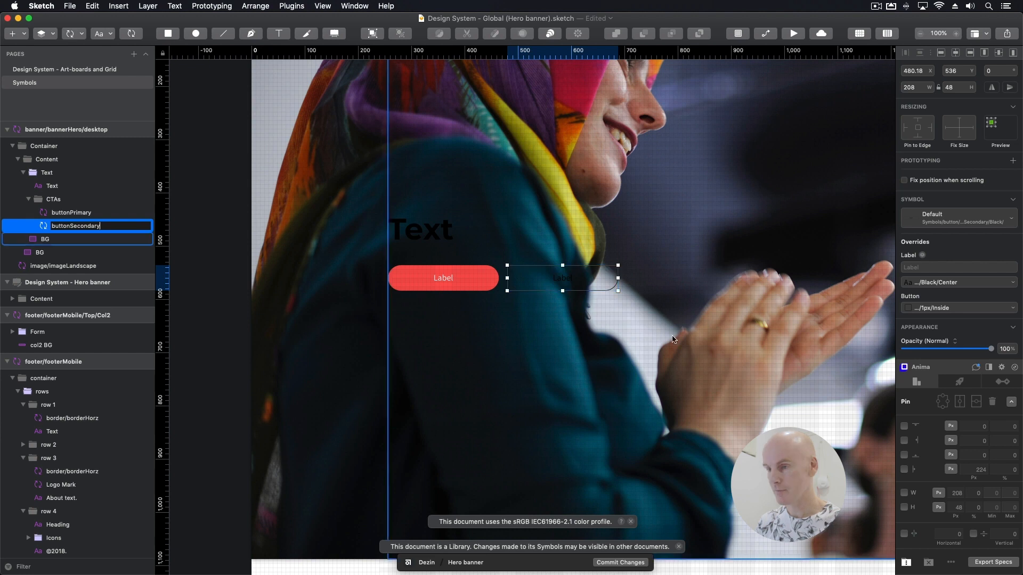
left_click(576, 282)
left_click(576, 282)
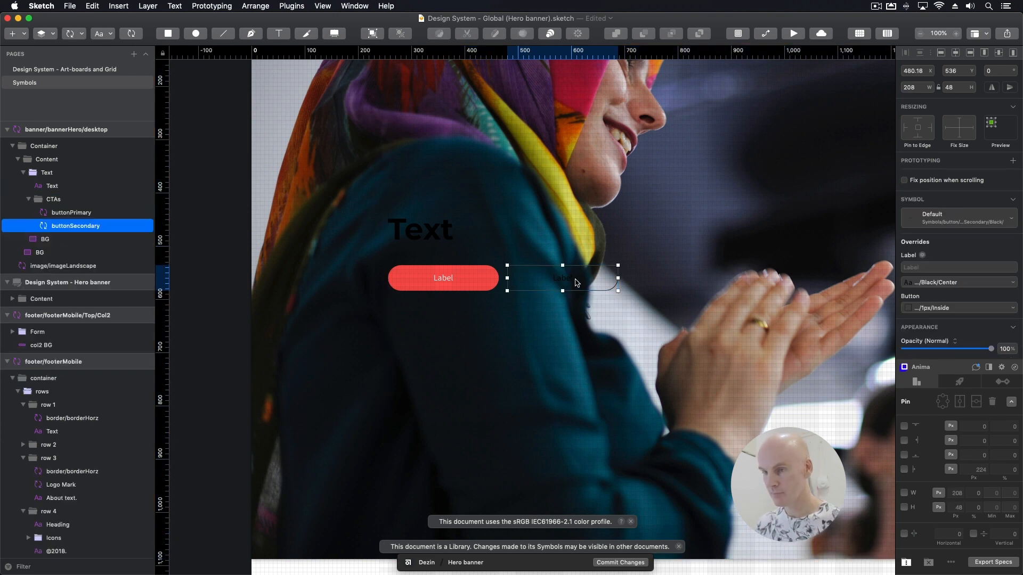
- Save the library document and switch to the Hero banner designs document
key("super+s")
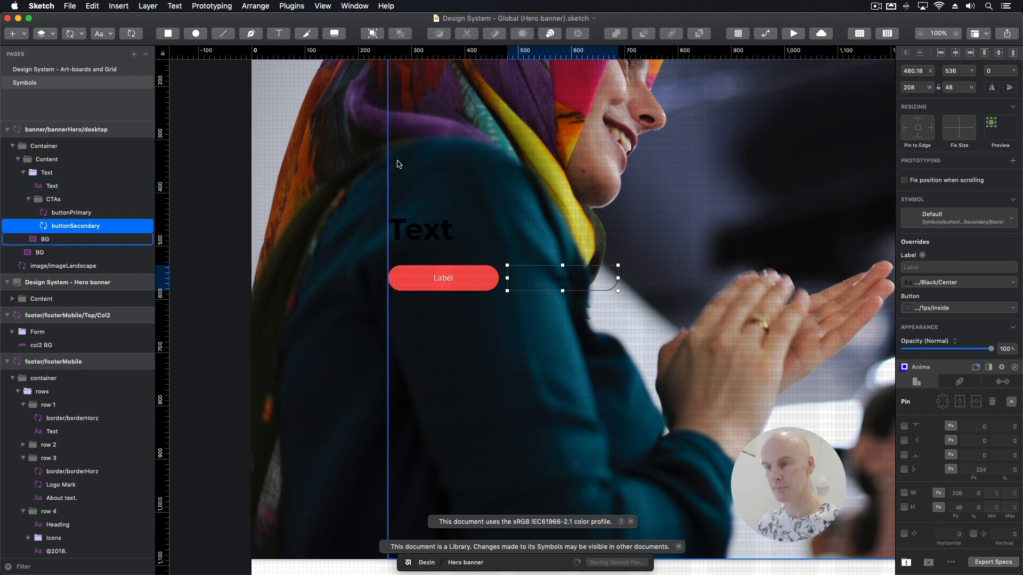
key("ctrl+Up")
left_click(397, 312)
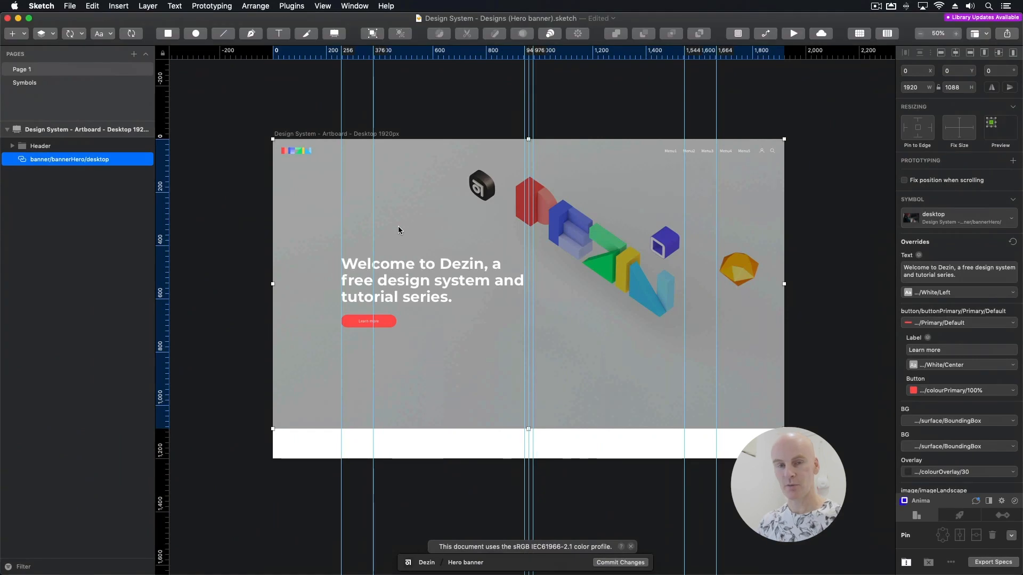
key("super+s")
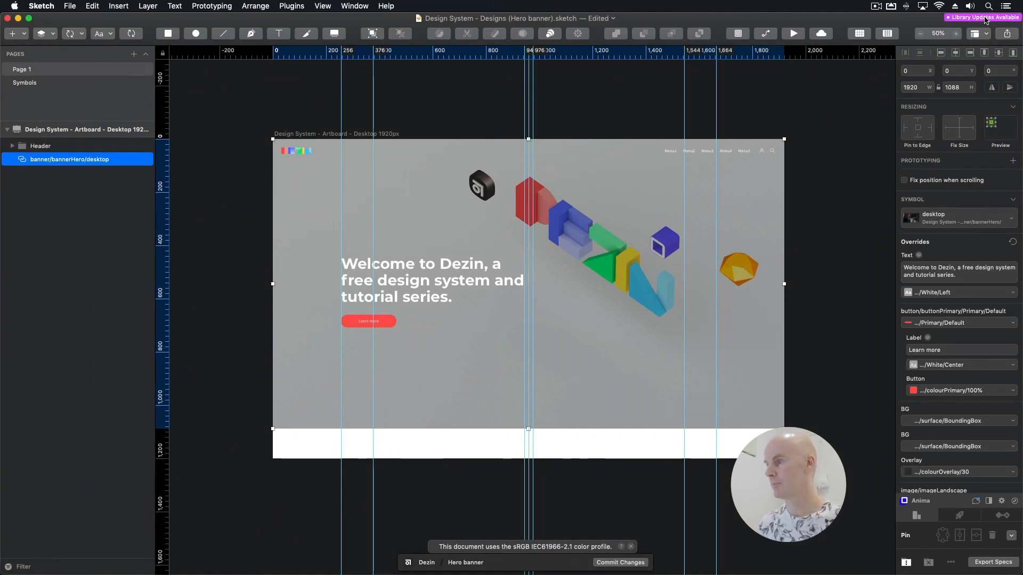
- Apply the available library updates to the hero banner designs document
left_click(985, 21)
left_click(651, 225)
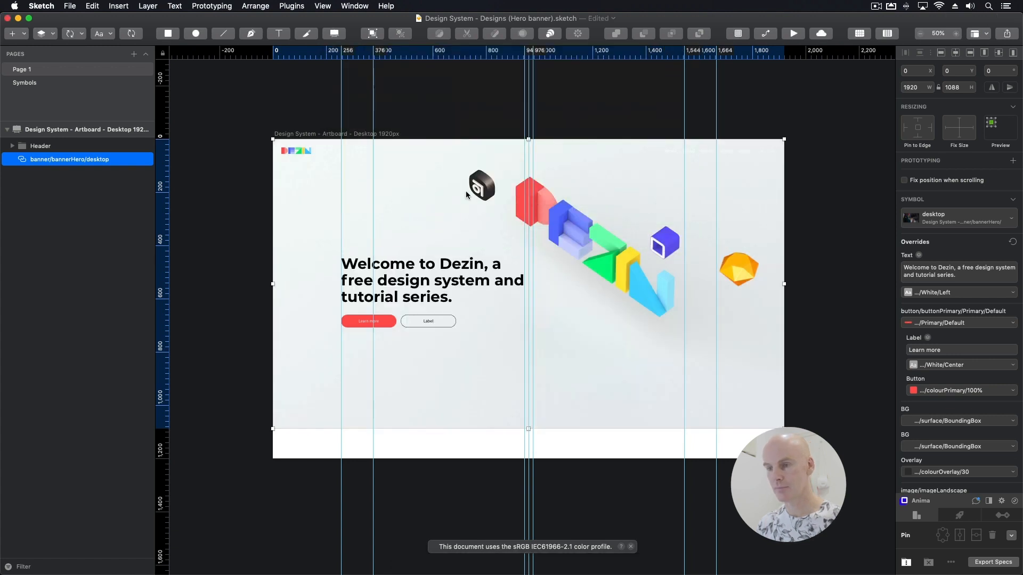
left_click(441, 105)
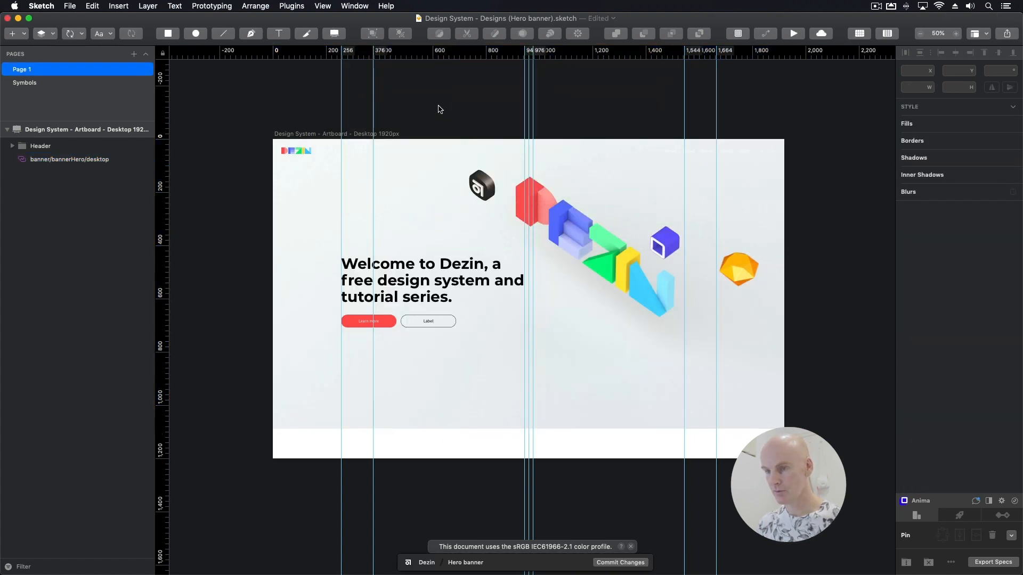
- Swap the header symbol on the desktop artboard for header/headerDesktop/White
left_click(430, 197)
left_click(690, 157)
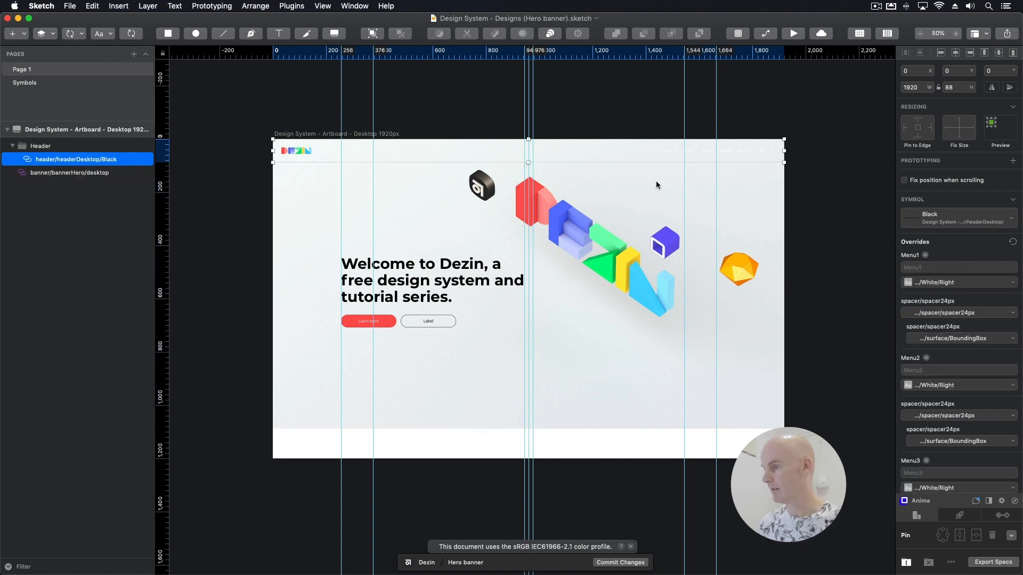
left_click(949, 218)
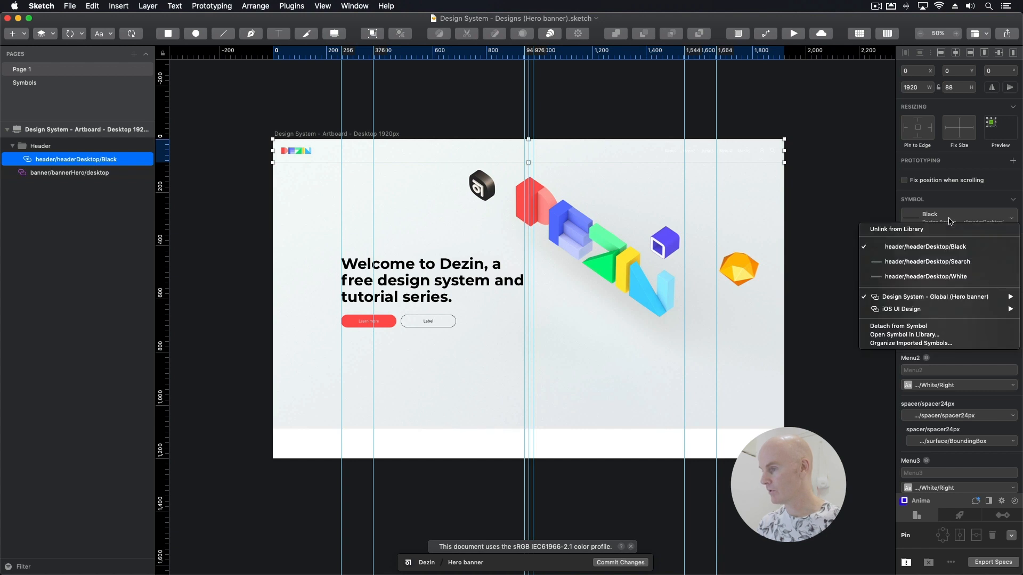
left_click(923, 278)
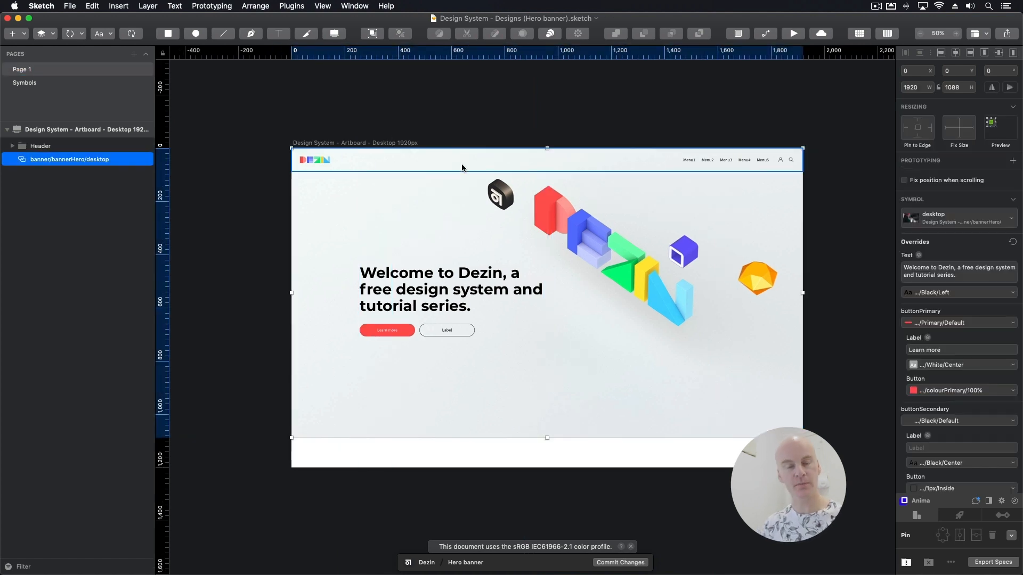
- Override the hero banner's primary button label with "View series"
key("super+plus")
left_click_drag(460, 275, 598, 189)
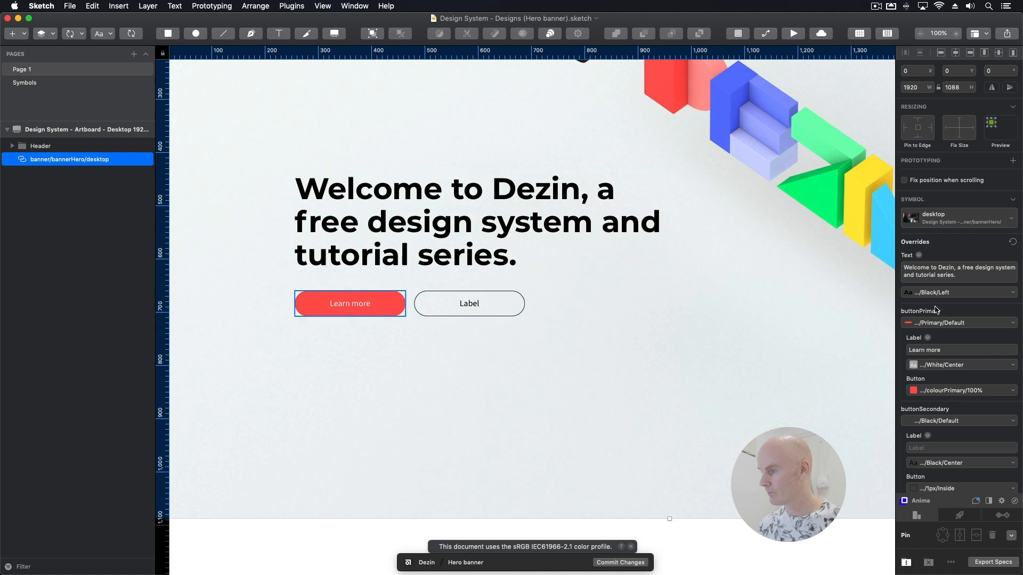
scroll(939, 315, "down", 2)
left_click(928, 326)
type("View series")
key("Return")
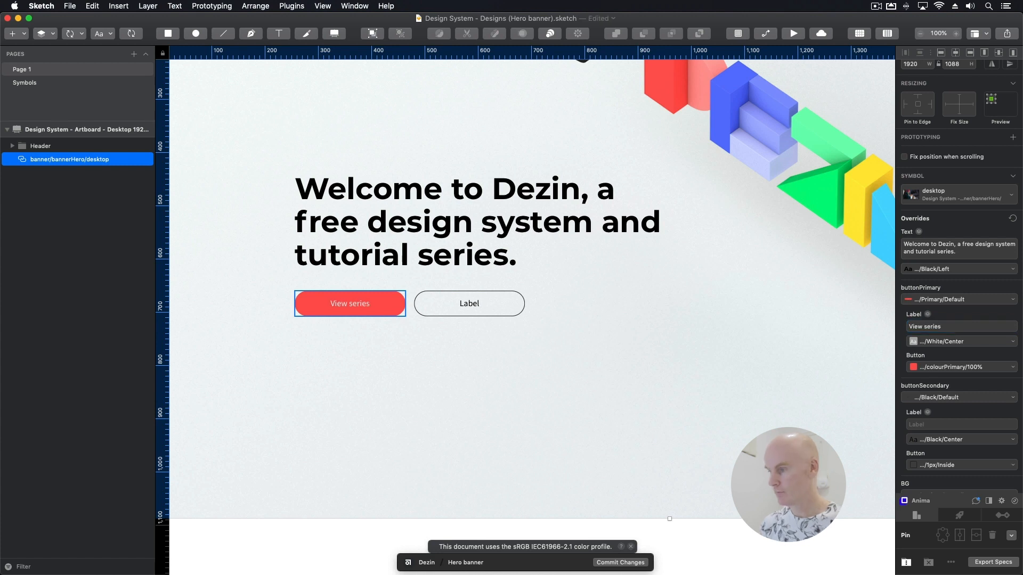
- Override the hero banner's secondary button label with "Learn more"
left_click(930, 424)
type("Learn more")
key("Return")
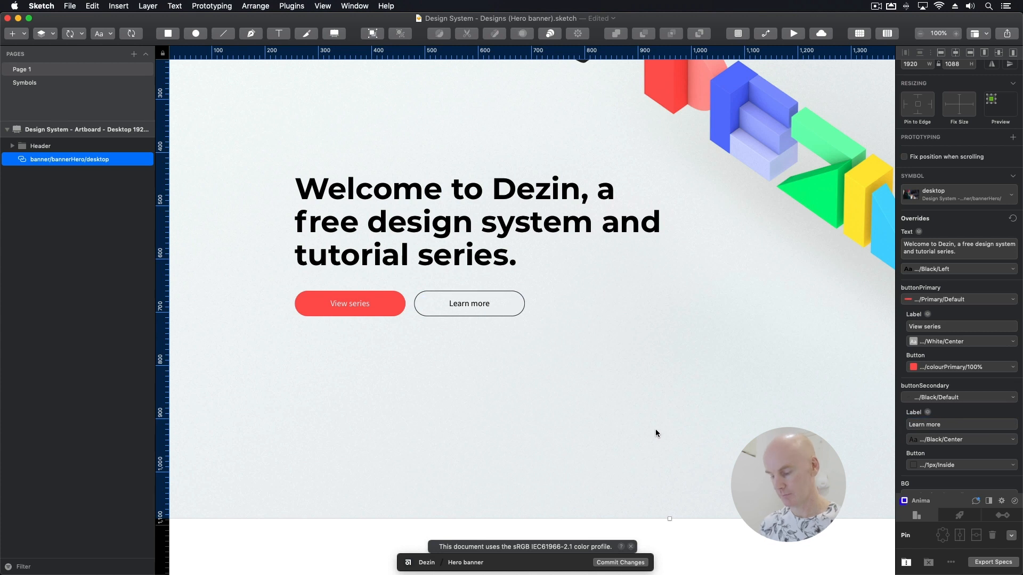
- Override the banner heading's text style with the desktop h1Display Primary/Left style from the Design System - Global library
scroll(686, 347, "left", 3)
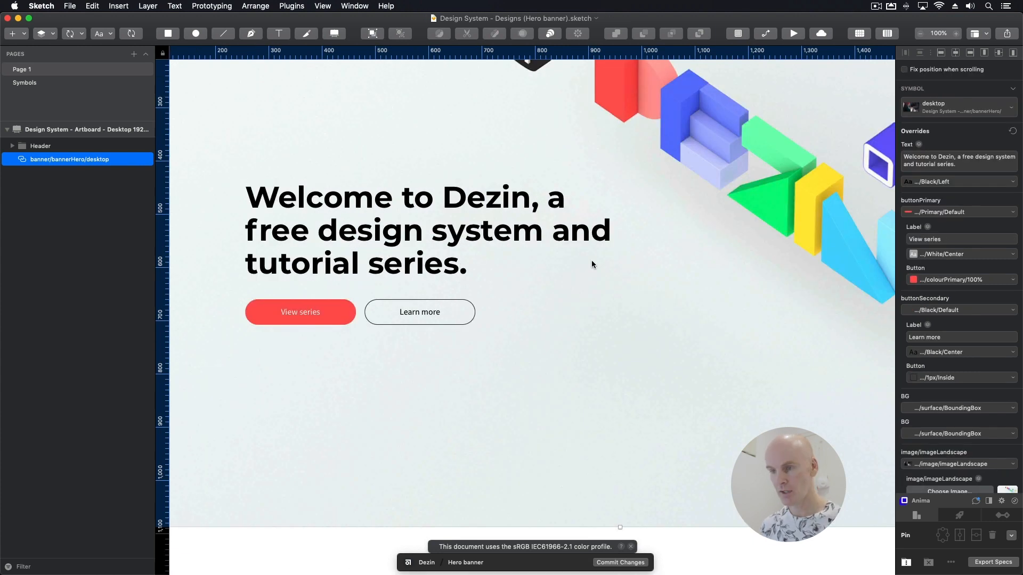
key("super+minus")
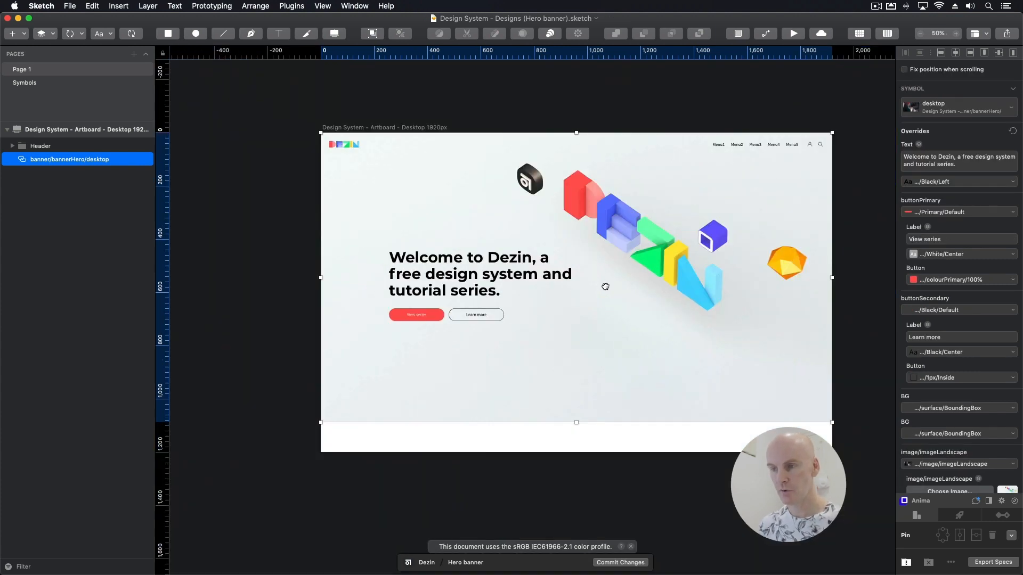
left_click_drag(609, 286, 535, 274)
left_click(838, 272)
left_click(719, 270)
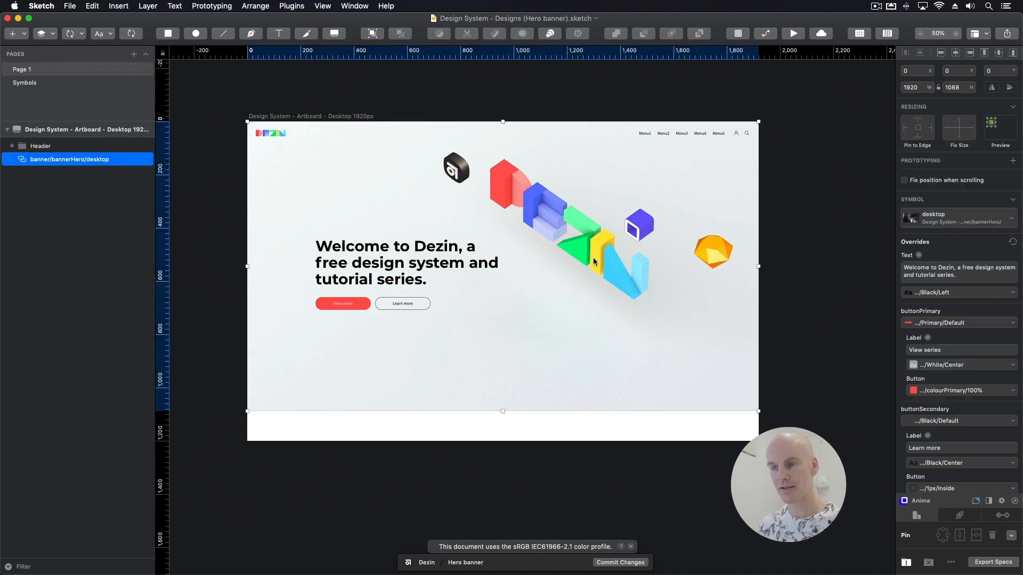
left_click(931, 293)
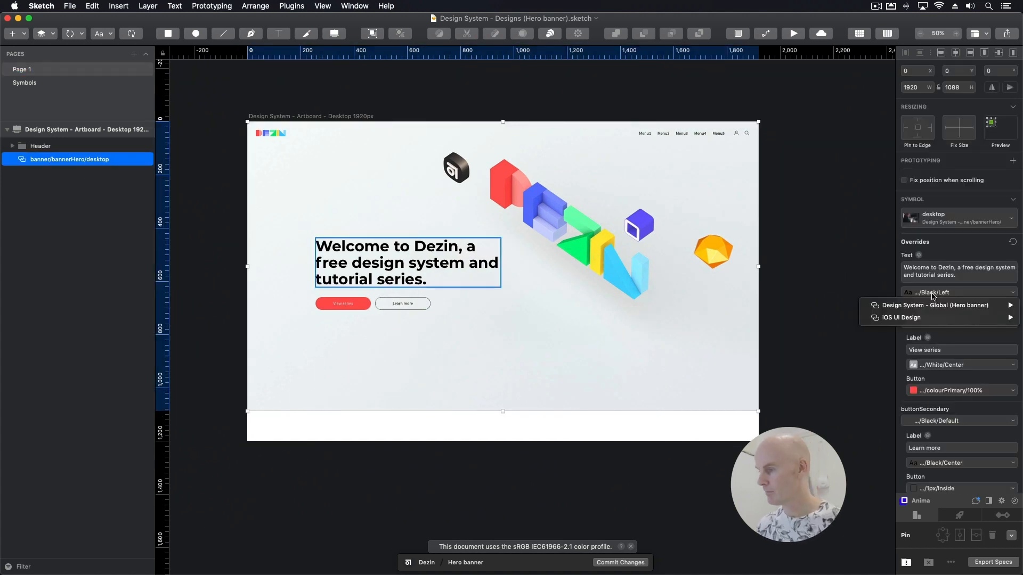
mouse_move(937, 305)
mouse_move(810, 331)
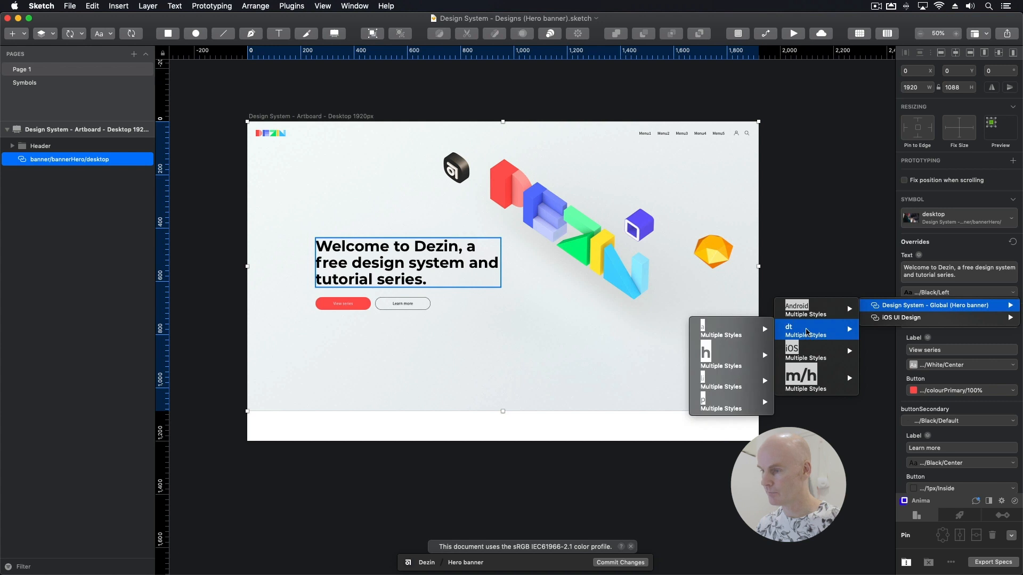
mouse_move(744, 356)
mouse_move(639, 384)
mouse_move(512, 415)
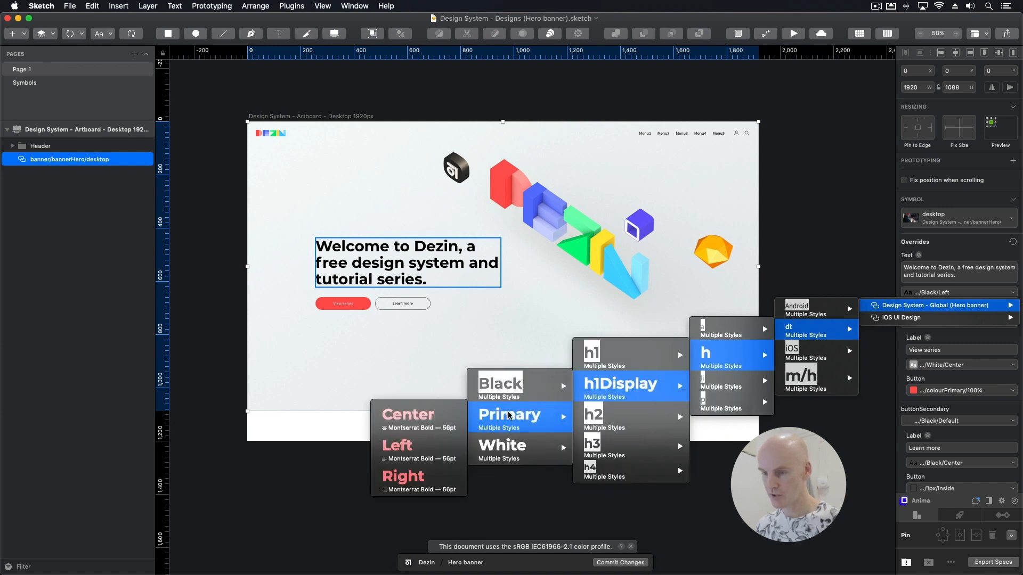
left_click(415, 455)
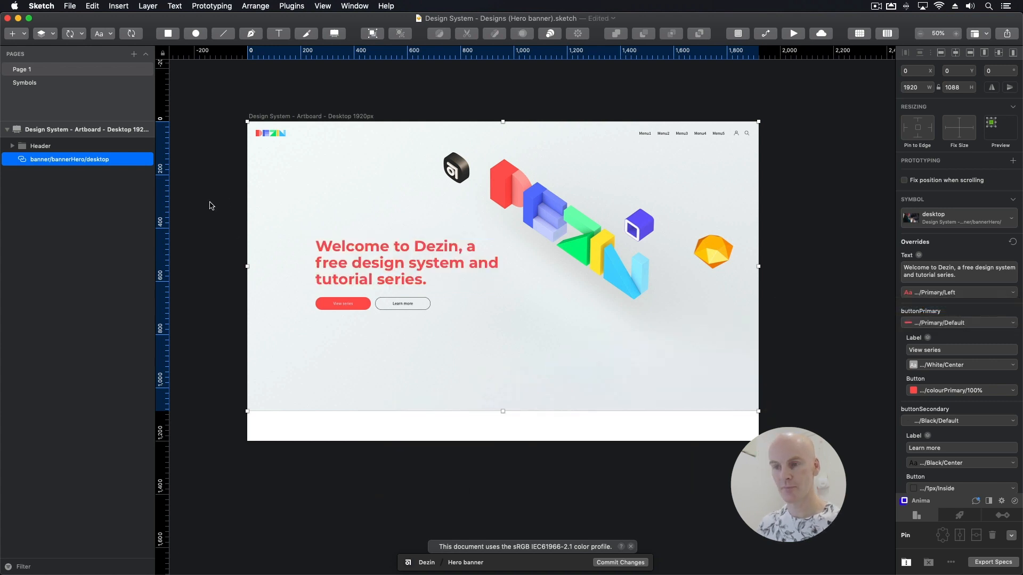
- Save the Hero banner designs document and return to the Global library document
left_click(222, 198)
key("super+s")
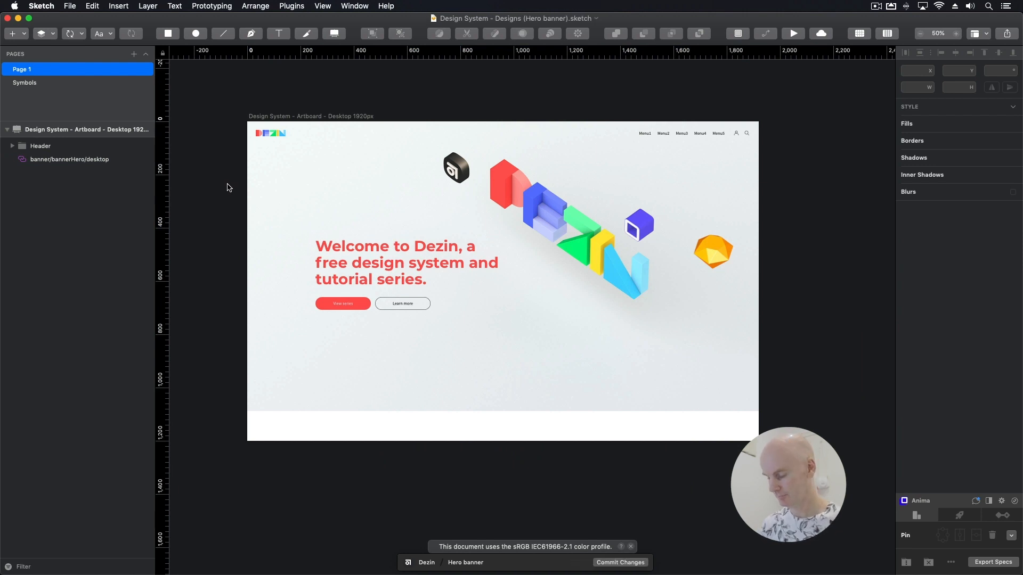
left_click(516, 184)
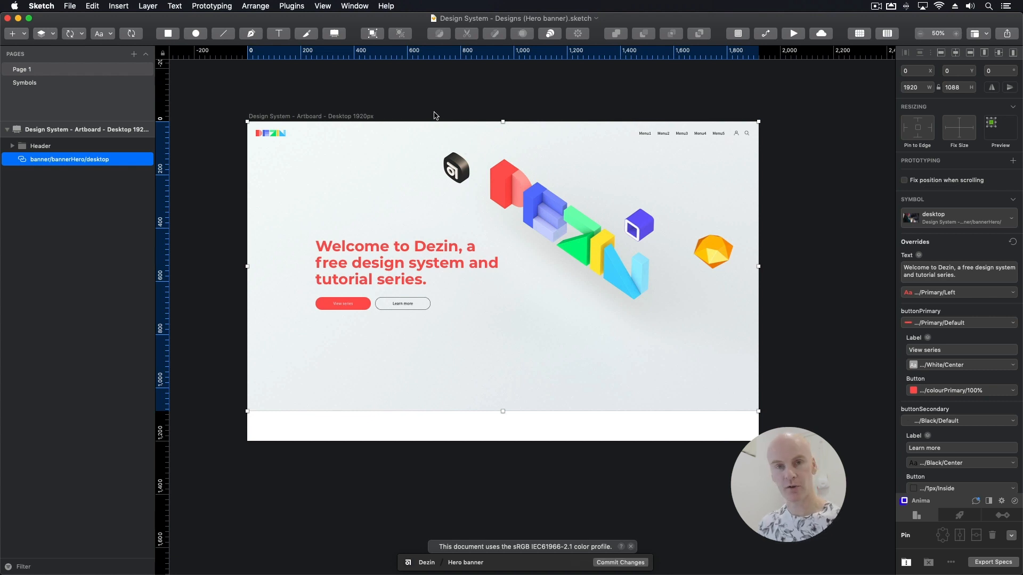
key("super+s")
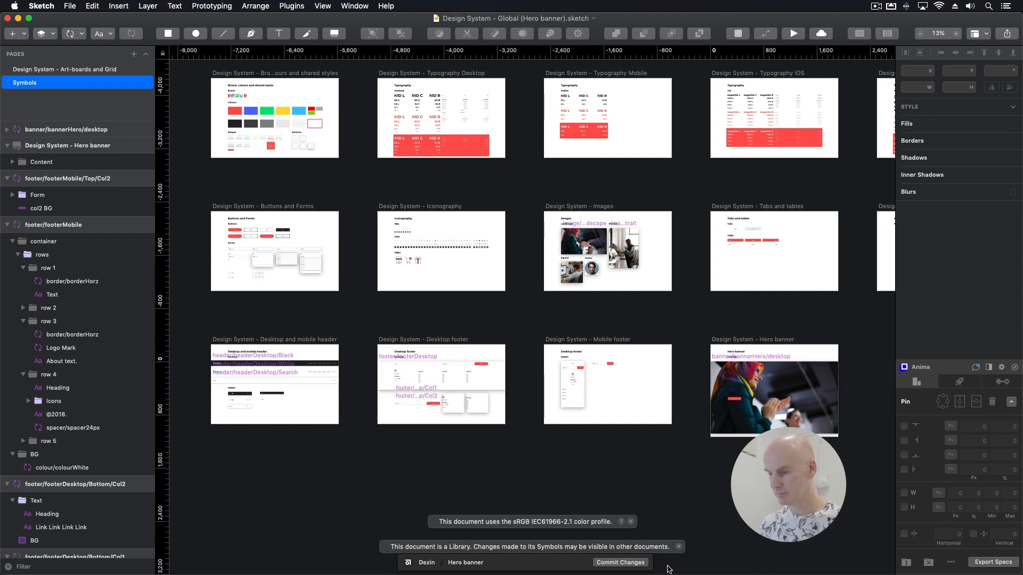
- Switch to Abstract, review the changed artboards and symbols, and commit both files with the summary "Hero banner - Done"
left_click(622, 564)
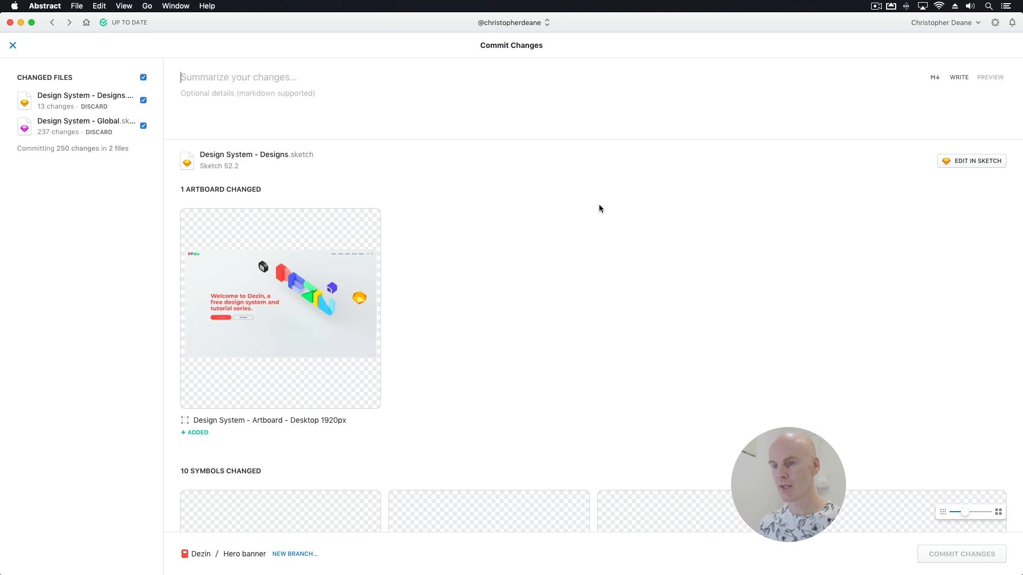
scroll(600, 208, "down", 7)
scroll(598, 206, "down", 10)
scroll(599, 207, "up", 10)
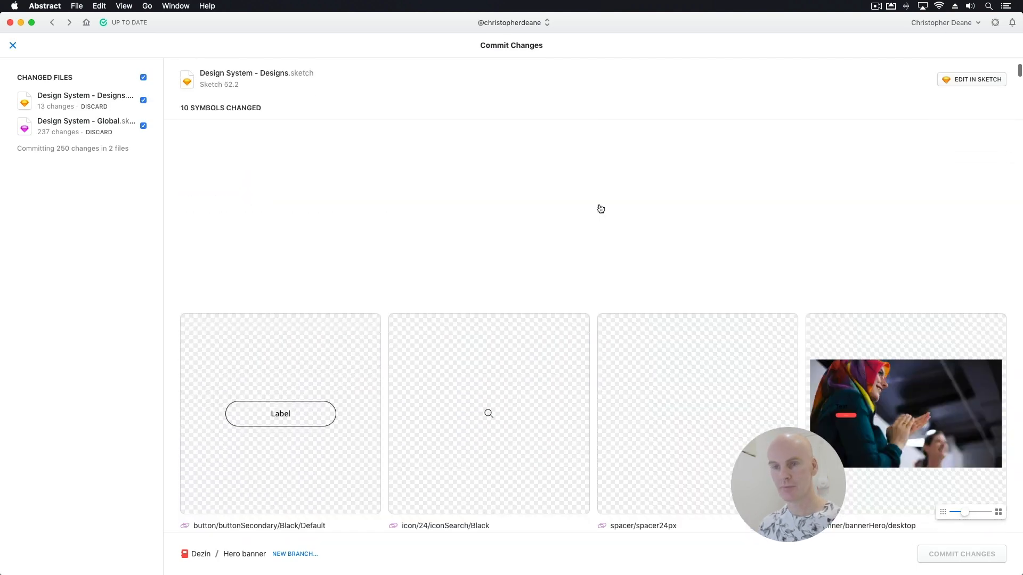
scroll(601, 208, "up", 7)
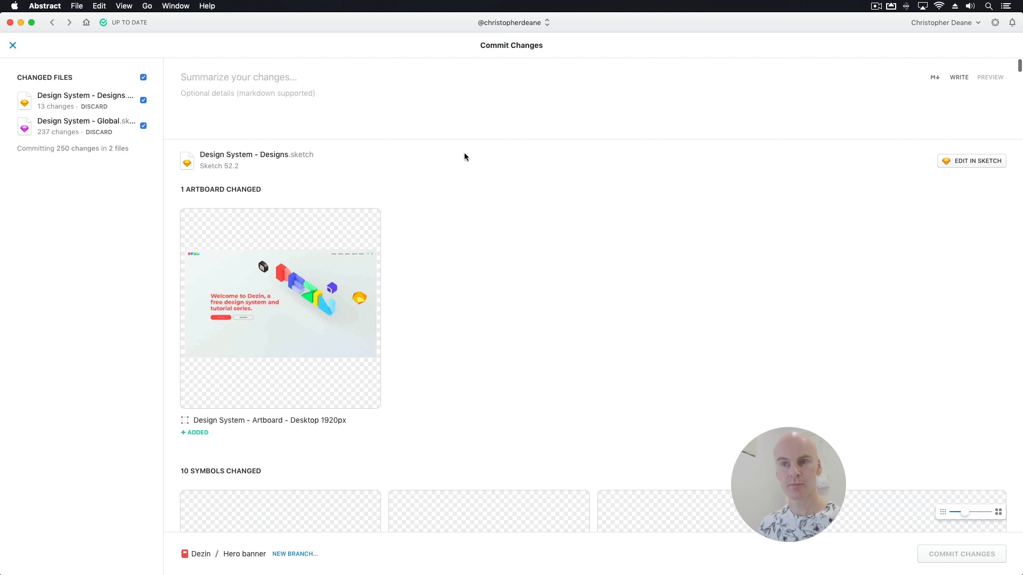
left_click(244, 77)
type("Hero banne")
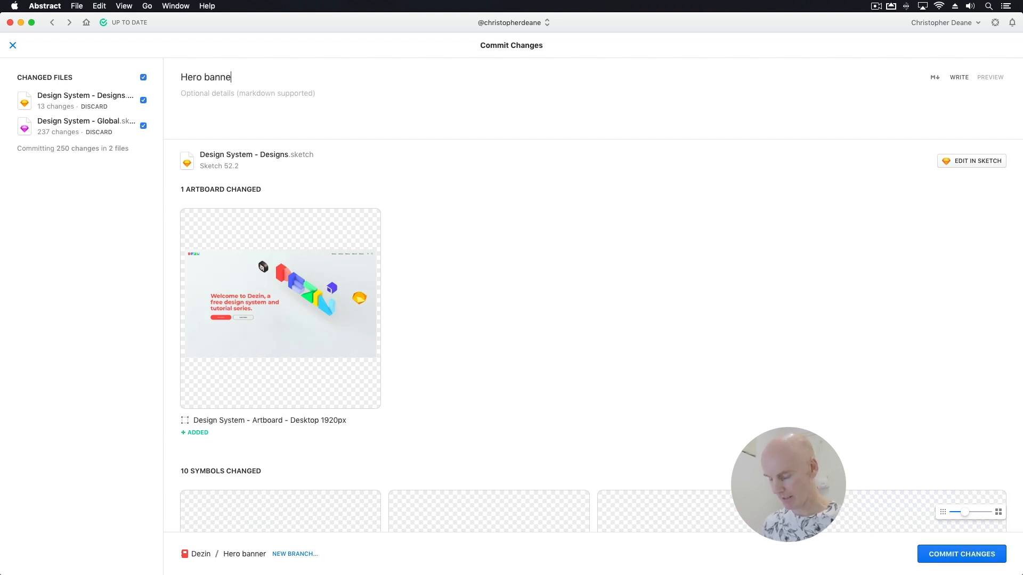
type("r - Done")
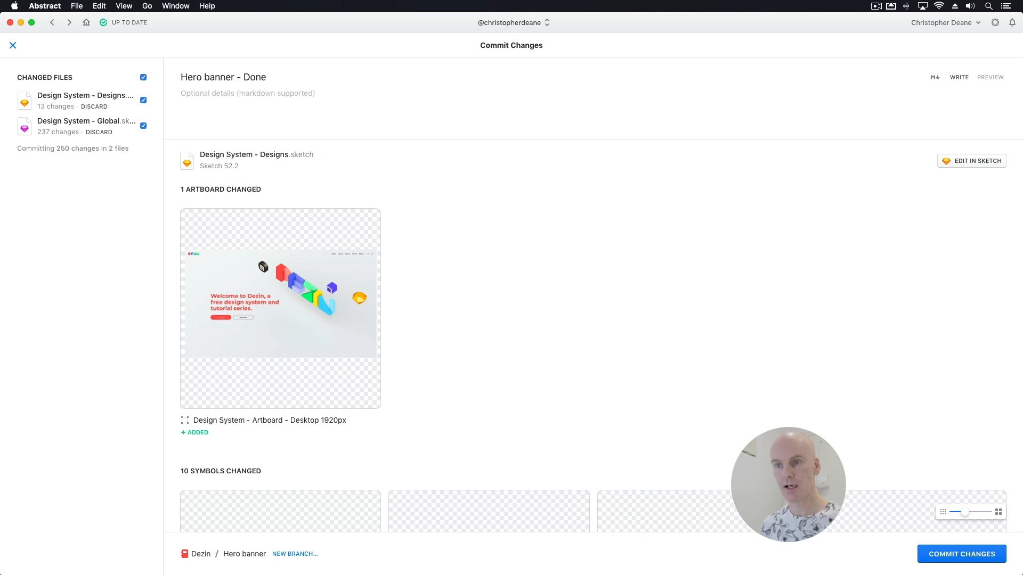
left_click(960, 555)
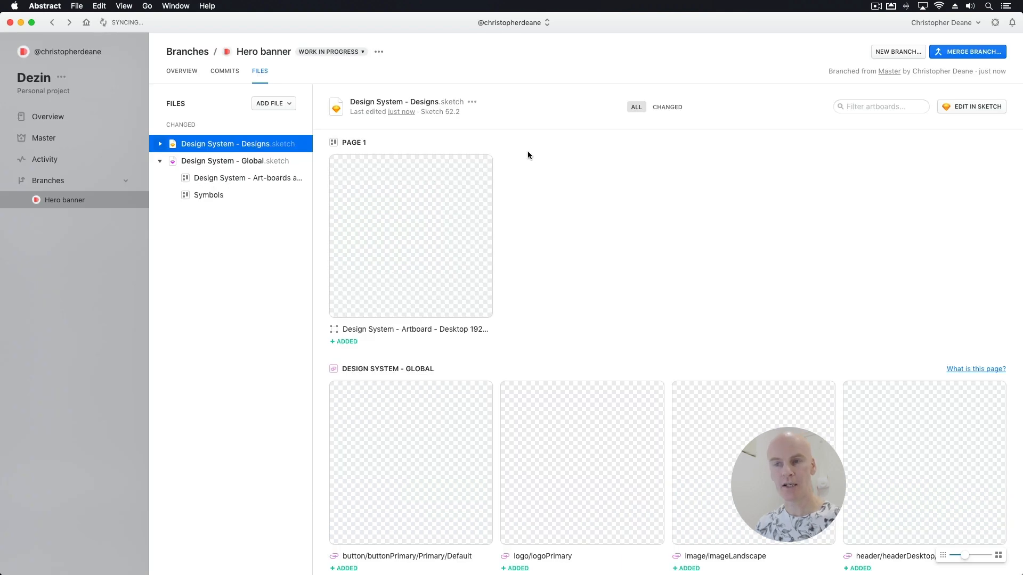
- Show the Designs file's Design System - Global symbols, and merge and archive the Hero banner branch into Master
left_click(160, 144)
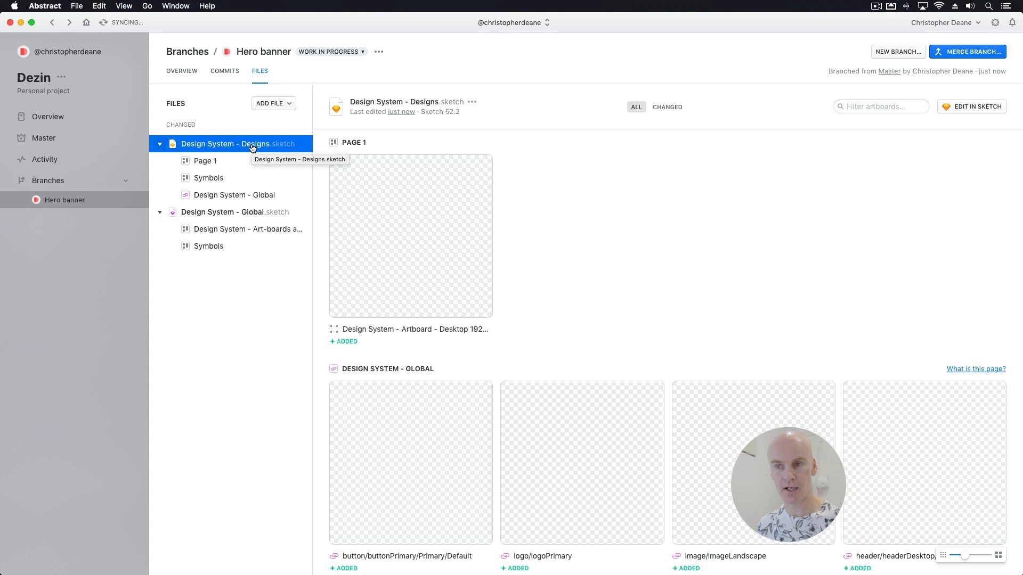
left_click(234, 199)
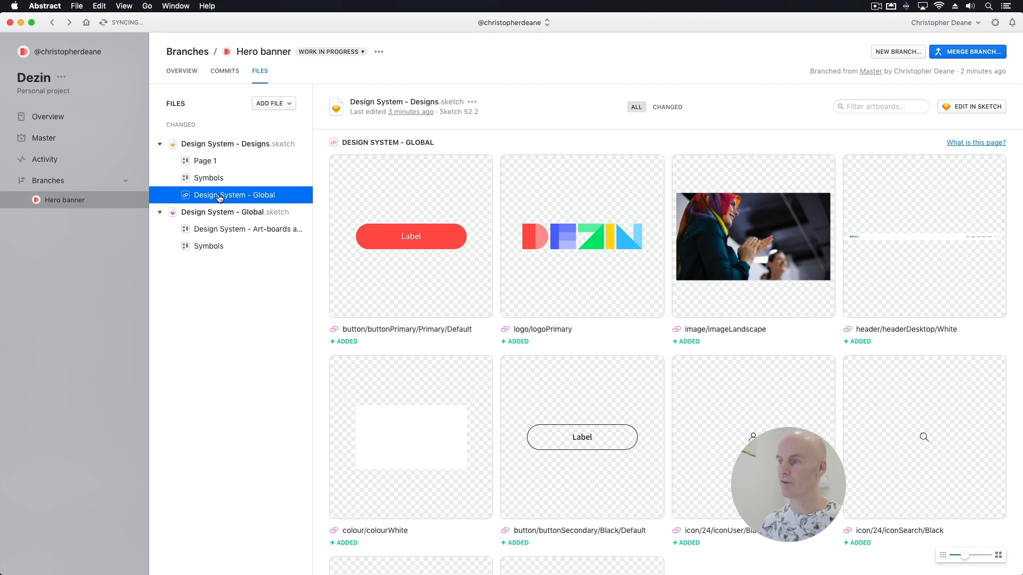
left_click(972, 54)
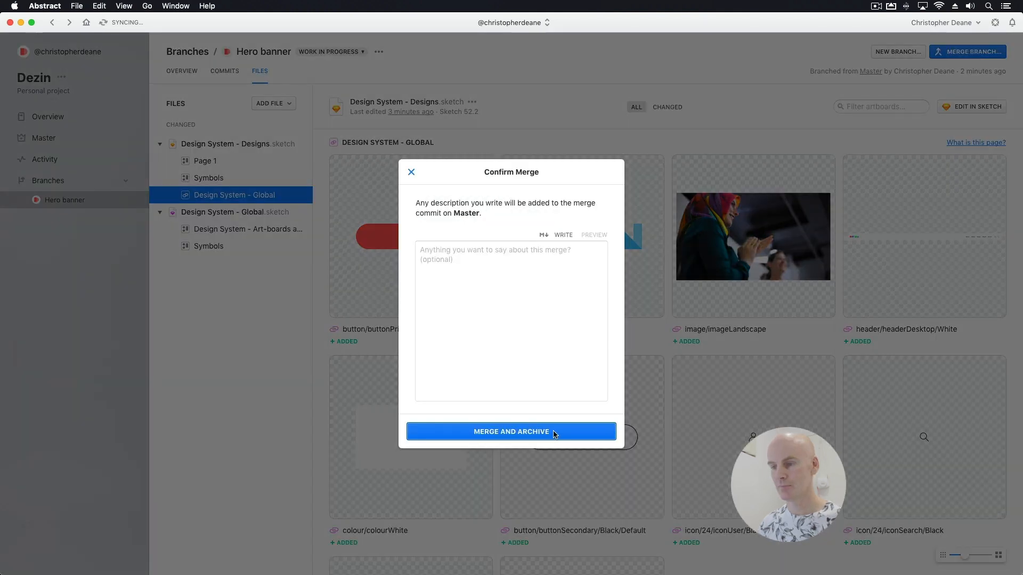
left_click(554, 433)
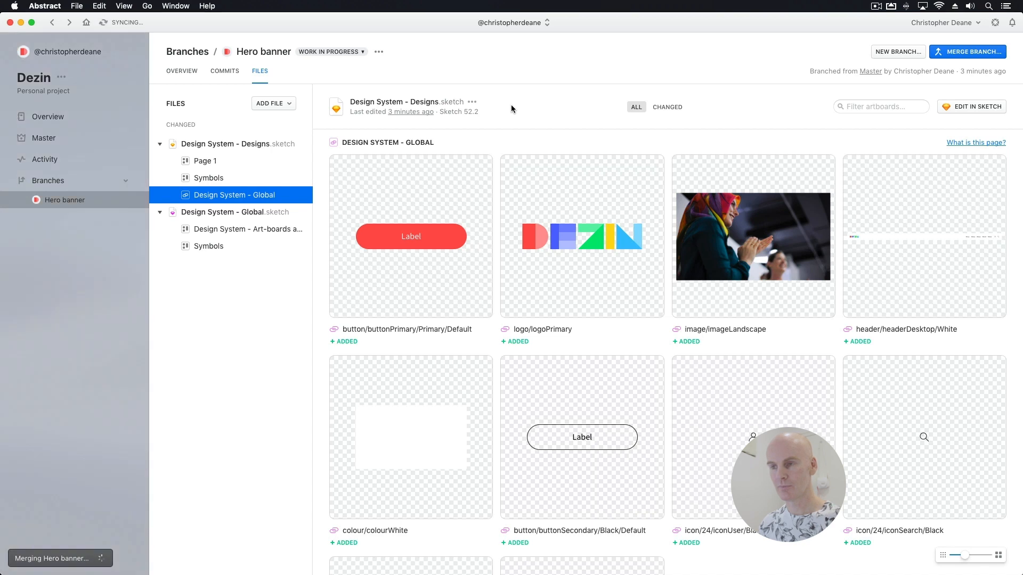